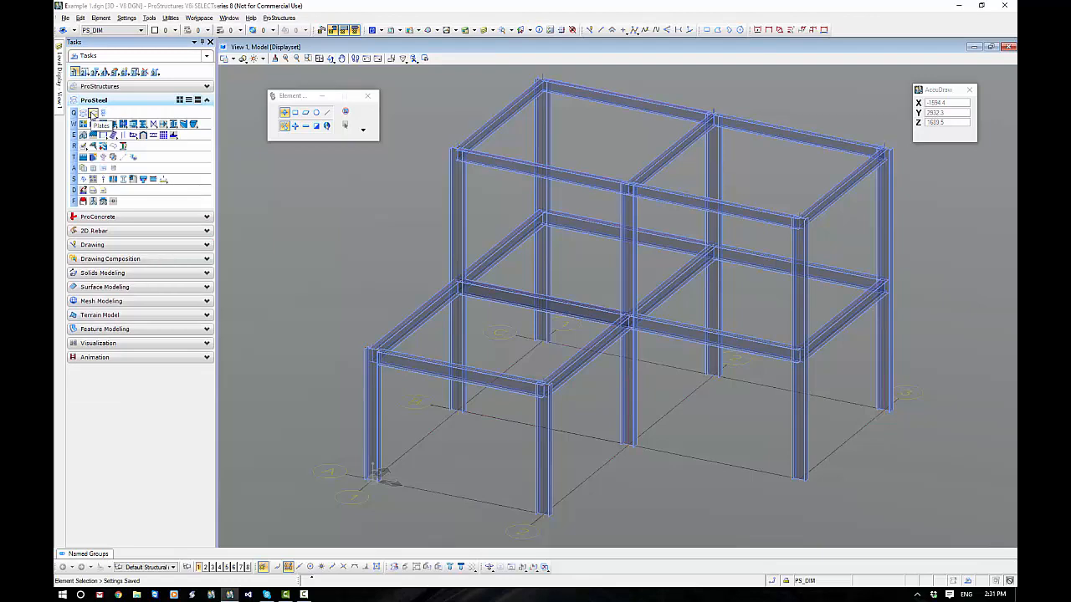
Open the ProSteel plates dialog and move it over the middle of the model view
click(93, 113)
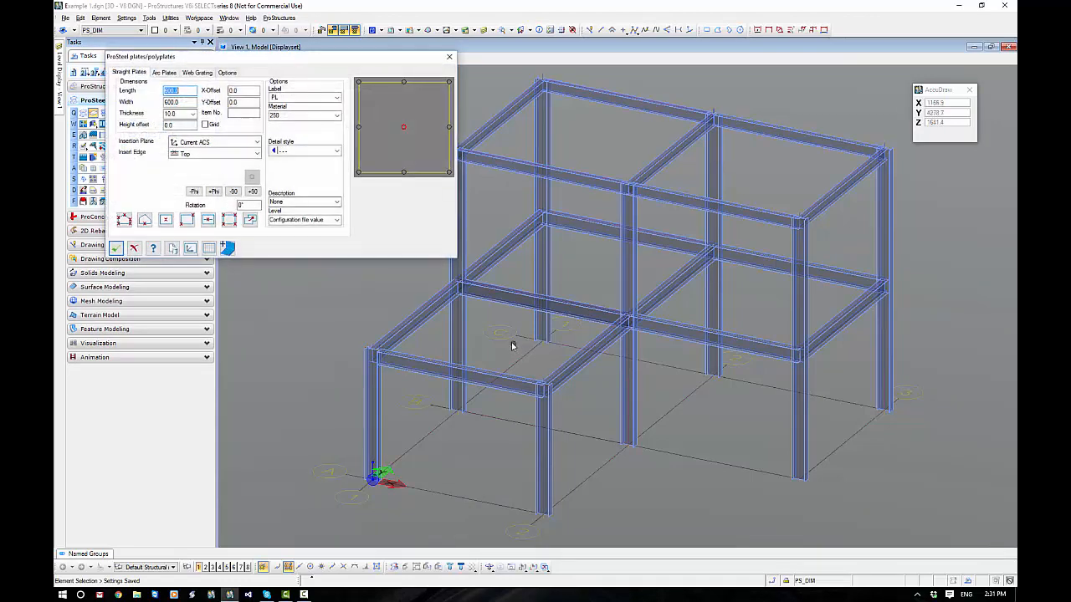
drag(296, 69, 554, 191)
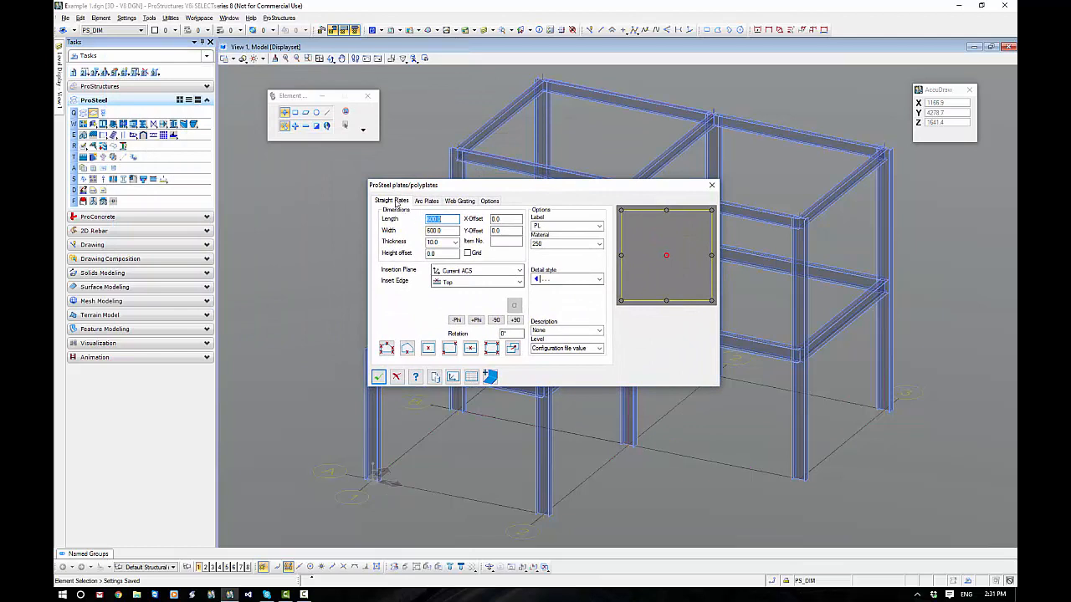
Review the plate dialog's arc plate, web grating and general option settings, including the data path and grating catalog, then return to straight plates
click(397, 203)
click(429, 203)
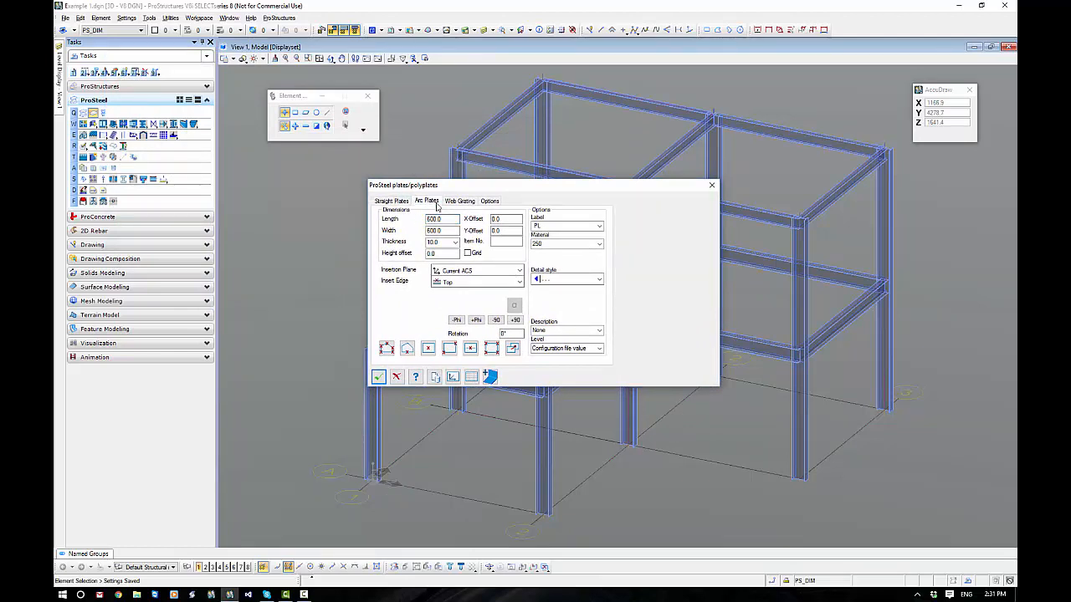
click(460, 203)
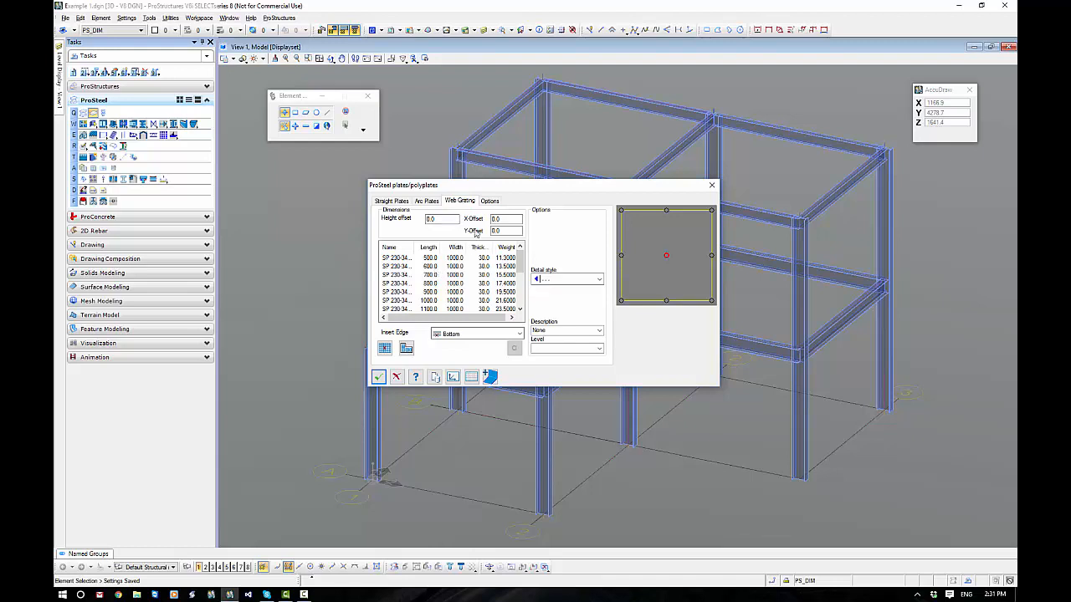
click(489, 202)
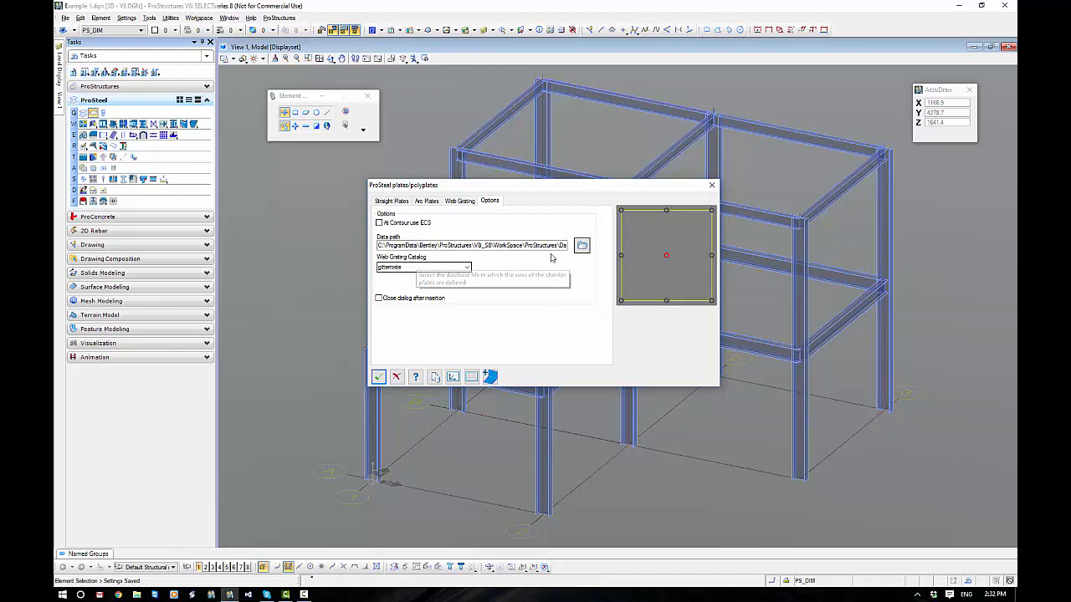
drag(502, 245, 617, 256)
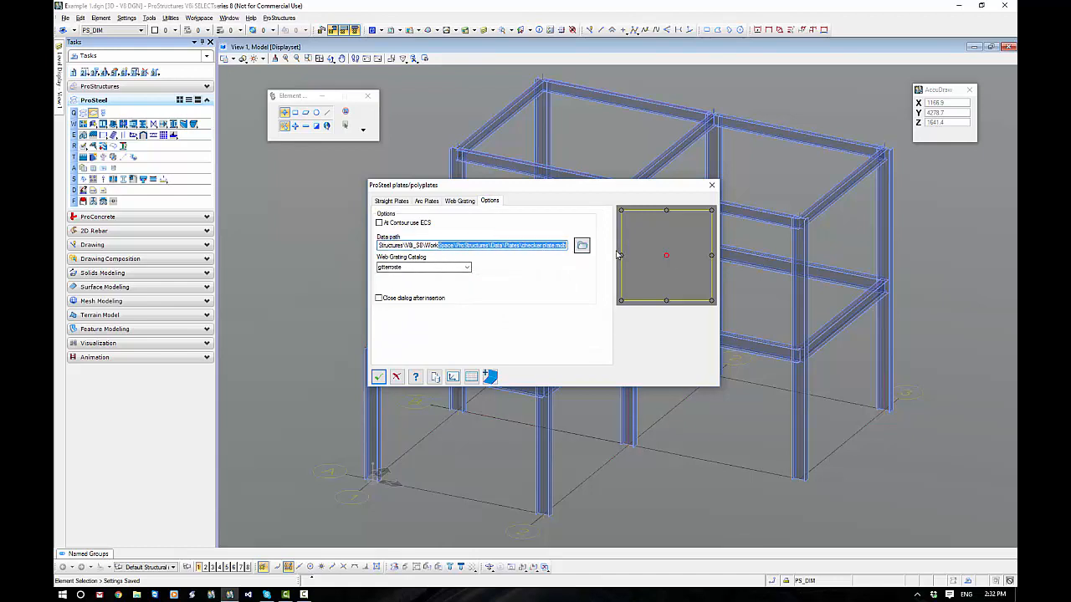
click(420, 267)
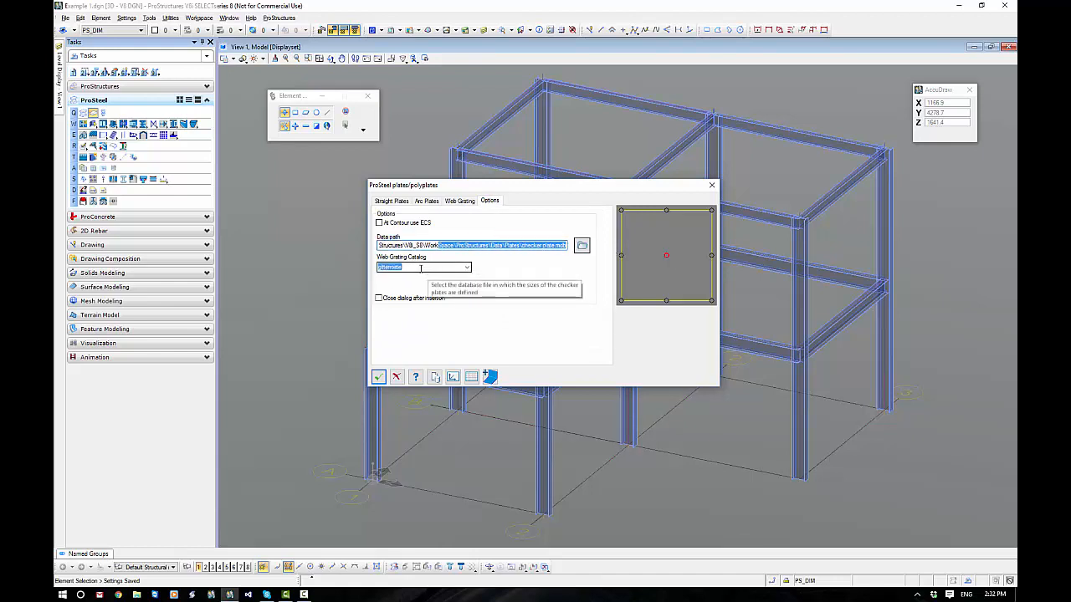
click(459, 201)
click(398, 203)
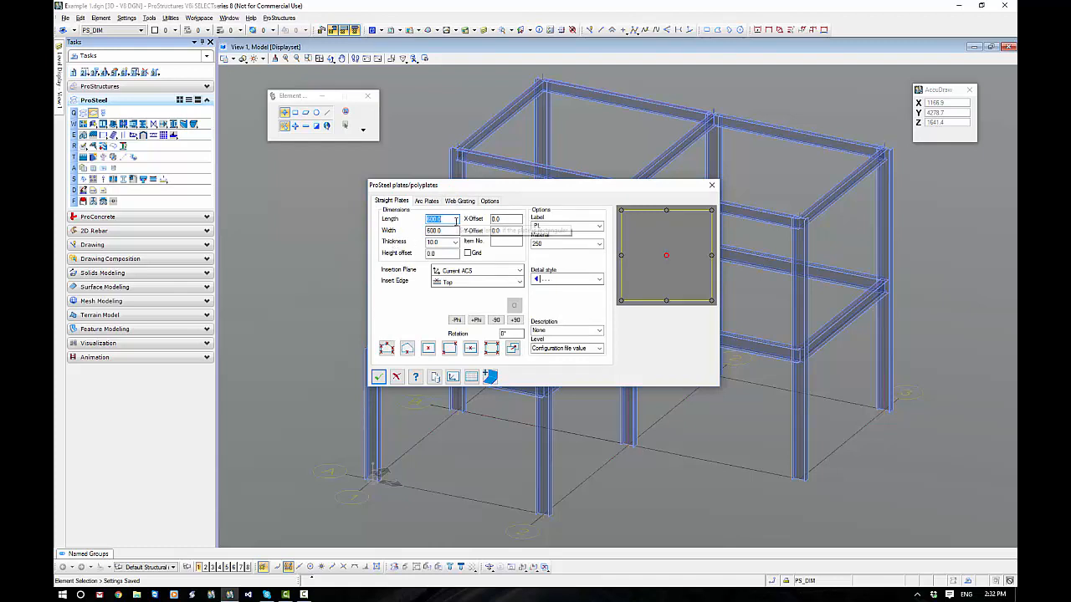
Examine the straight plate's length, width, thickness and height offset settings
drag(450, 220, 431, 219)
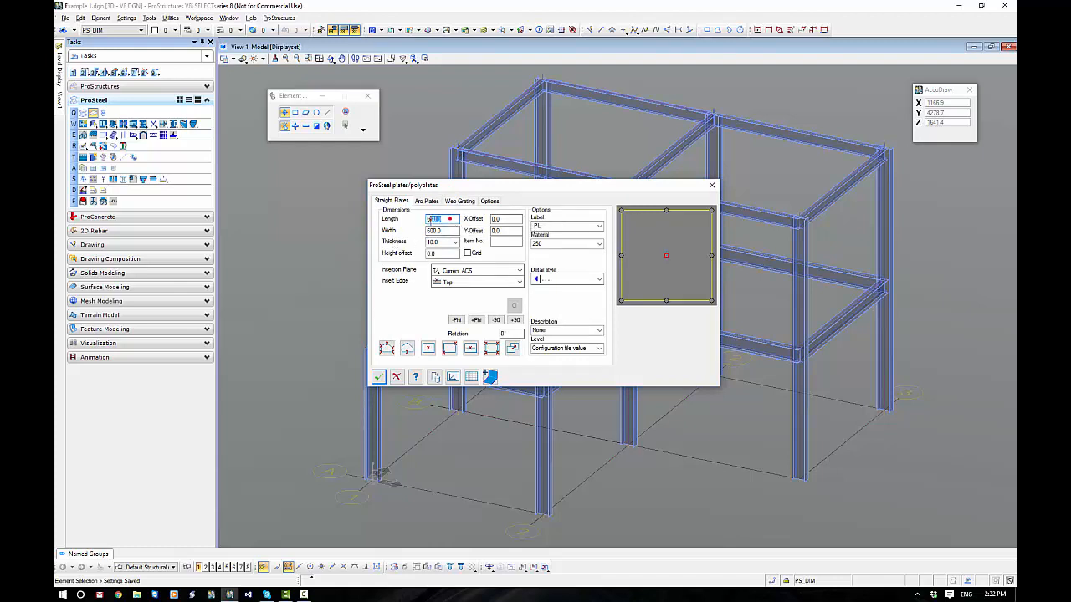
double_click(434, 230)
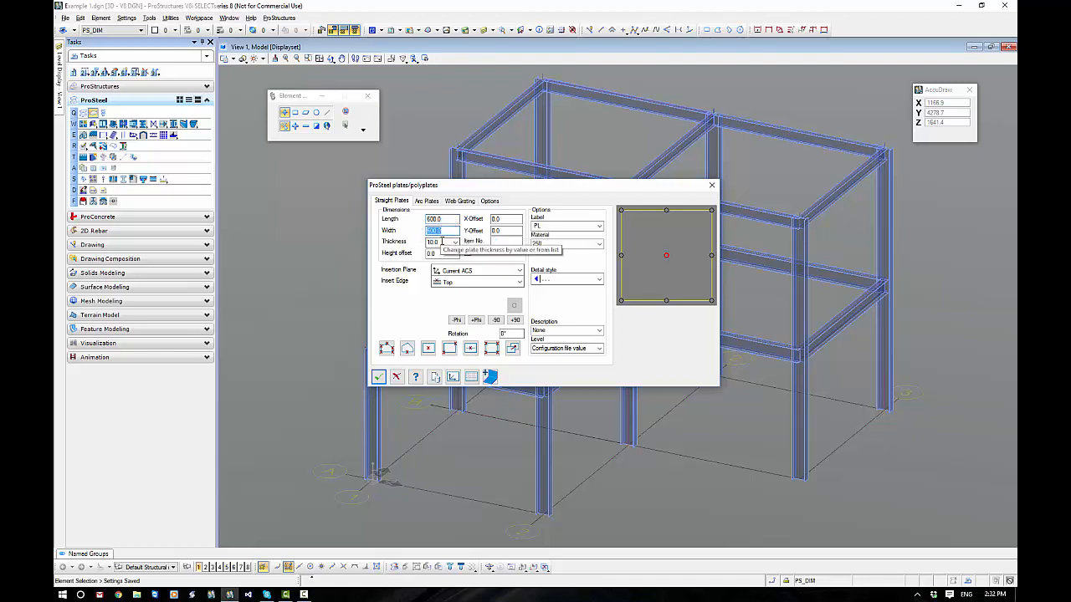
click(455, 242)
click(455, 243)
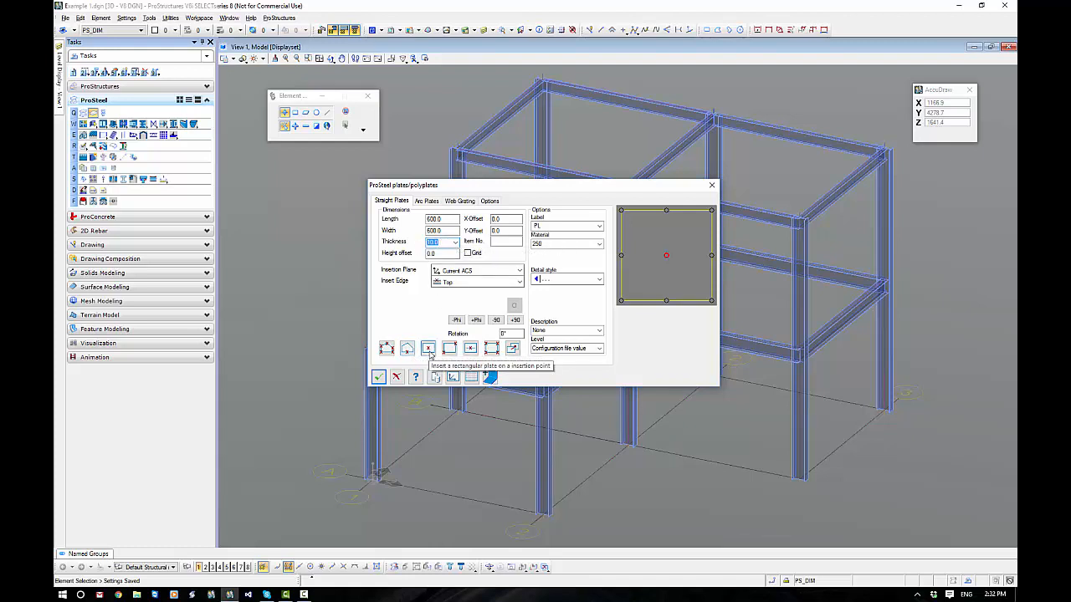
click(442, 219)
click(445, 231)
click(441, 241)
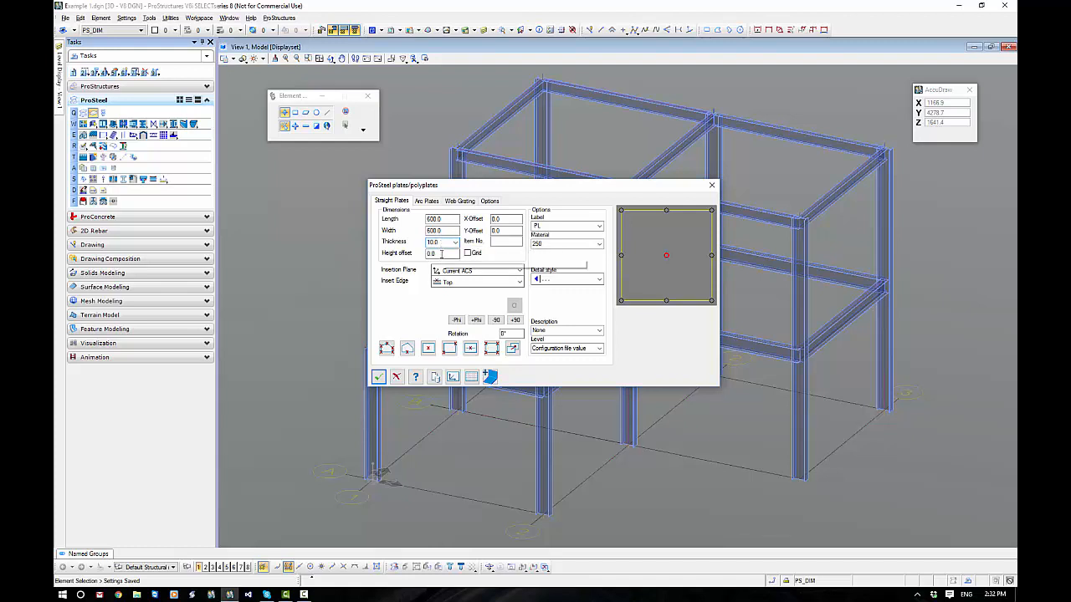
double_click(444, 253)
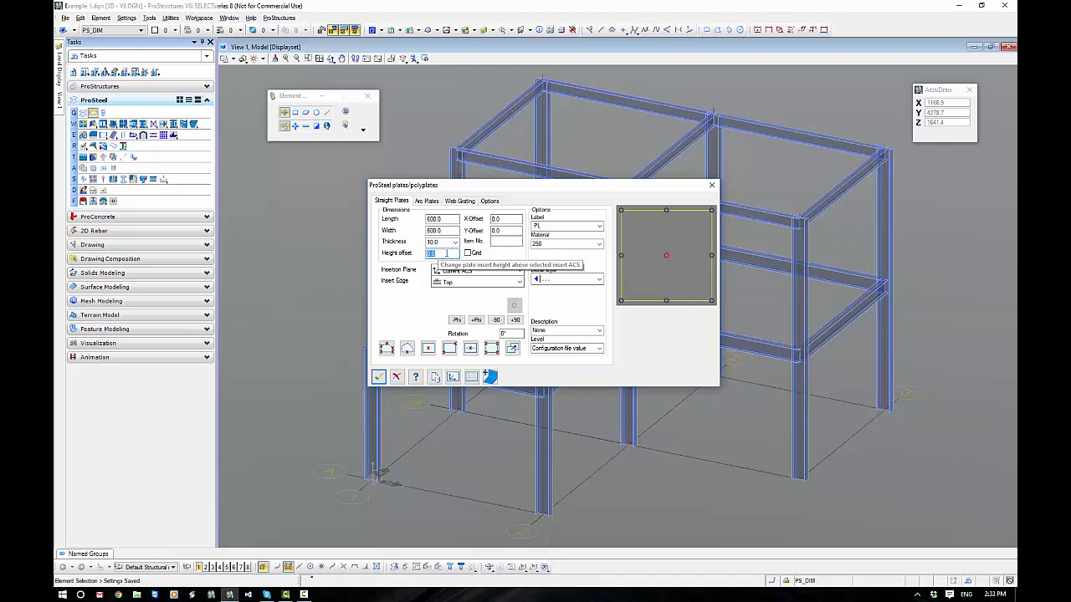
Look through the available plate labels and materials, keeping label PL and material 250
click(600, 227)
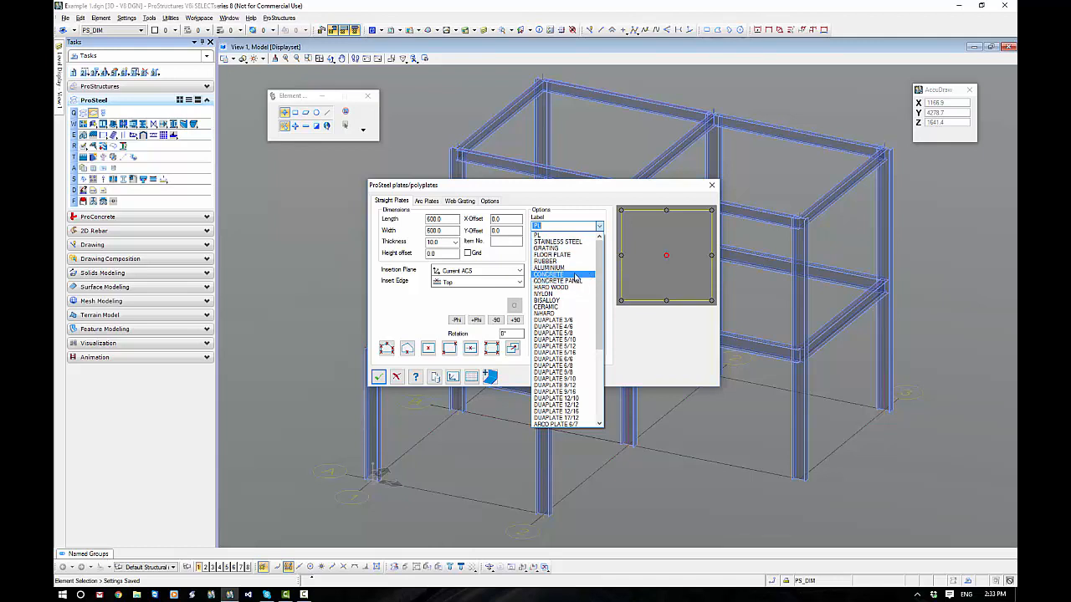
drag(601, 279, 604, 247)
click(567, 234)
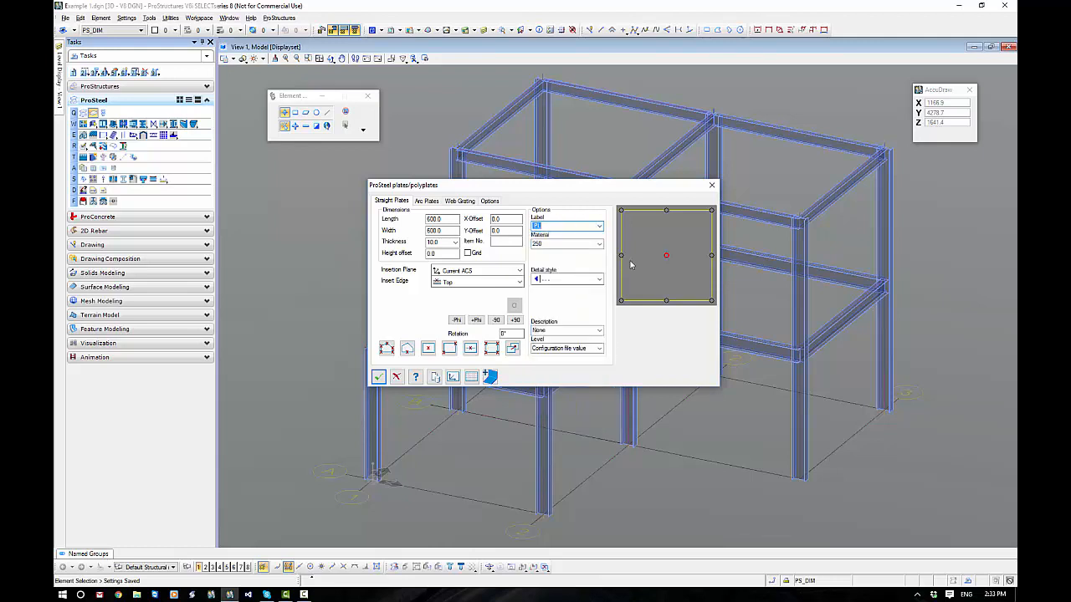
click(599, 244)
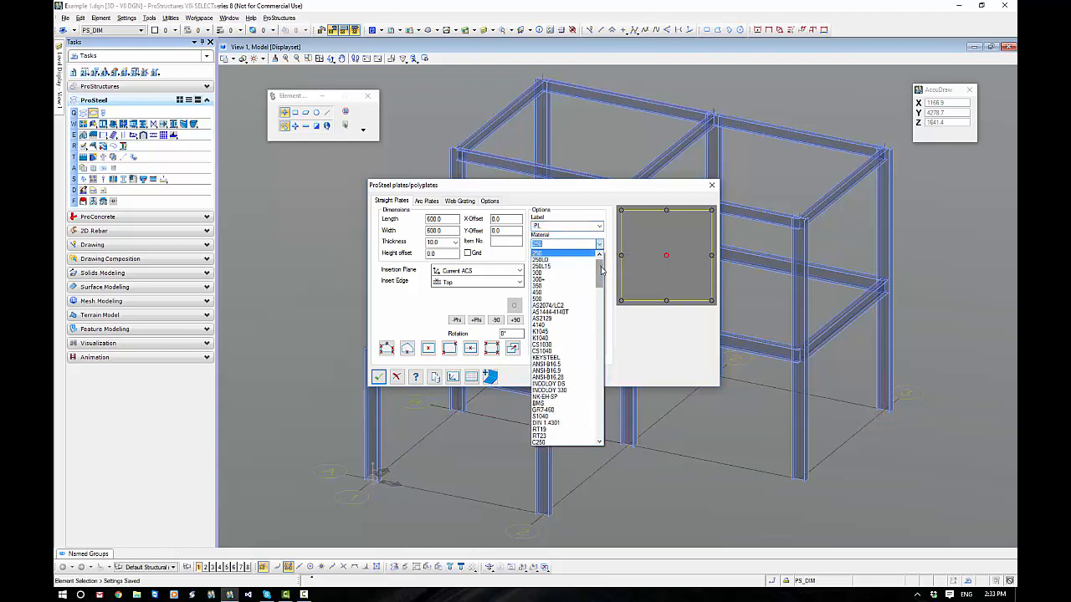
drag(601, 269, 613, 319)
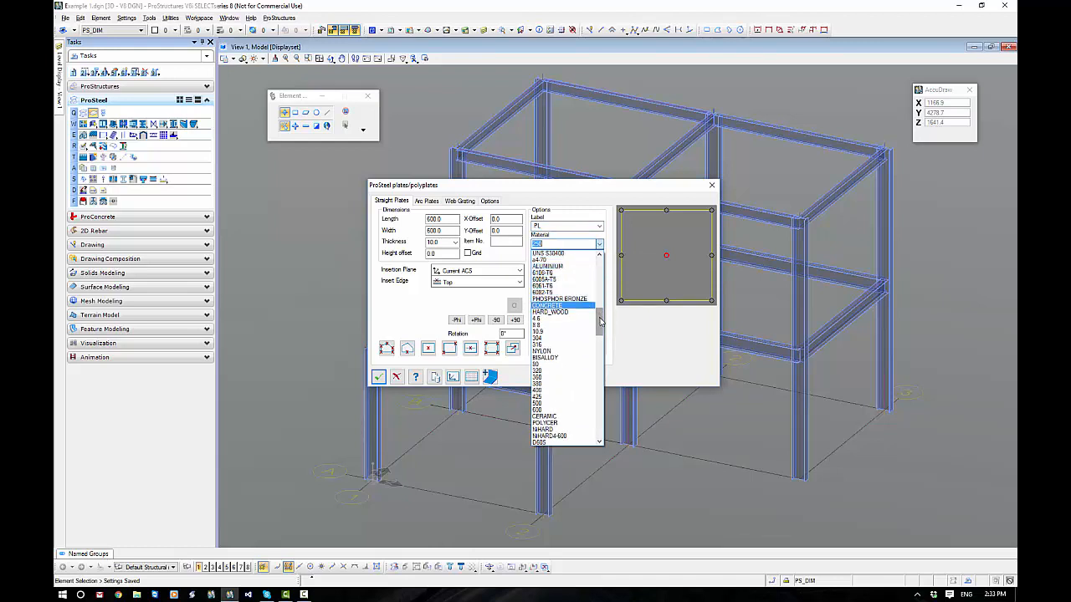
drag(600, 320, 605, 394)
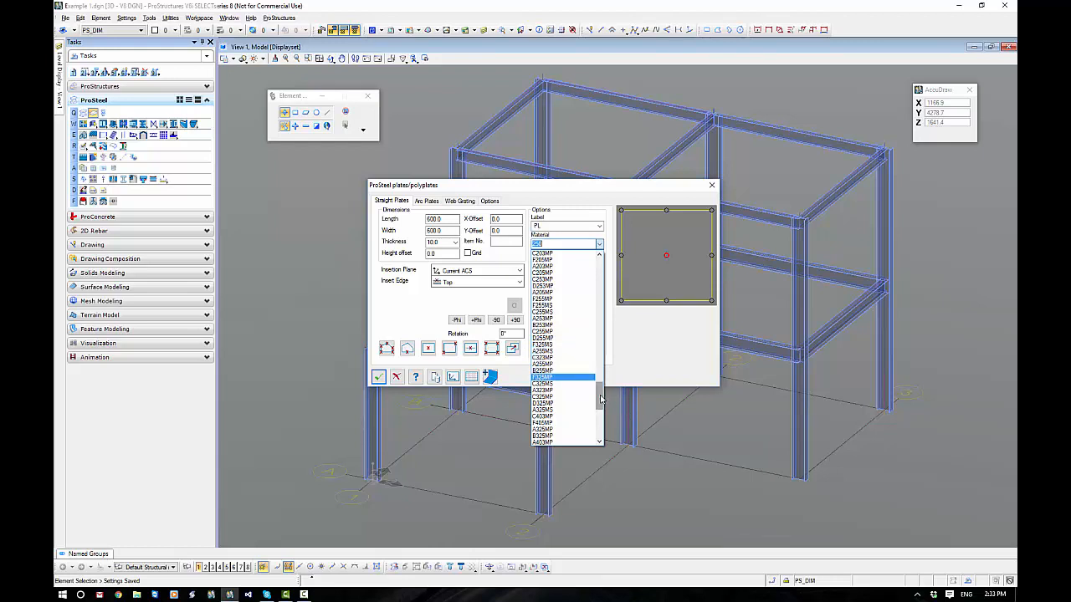
drag(600, 395, 605, 270)
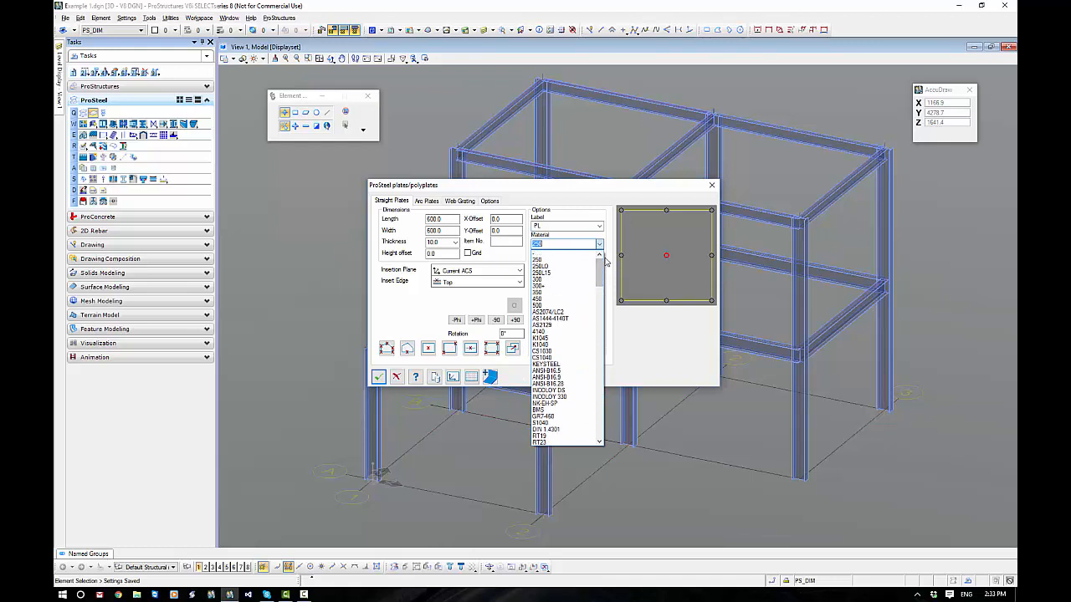
click(551, 244)
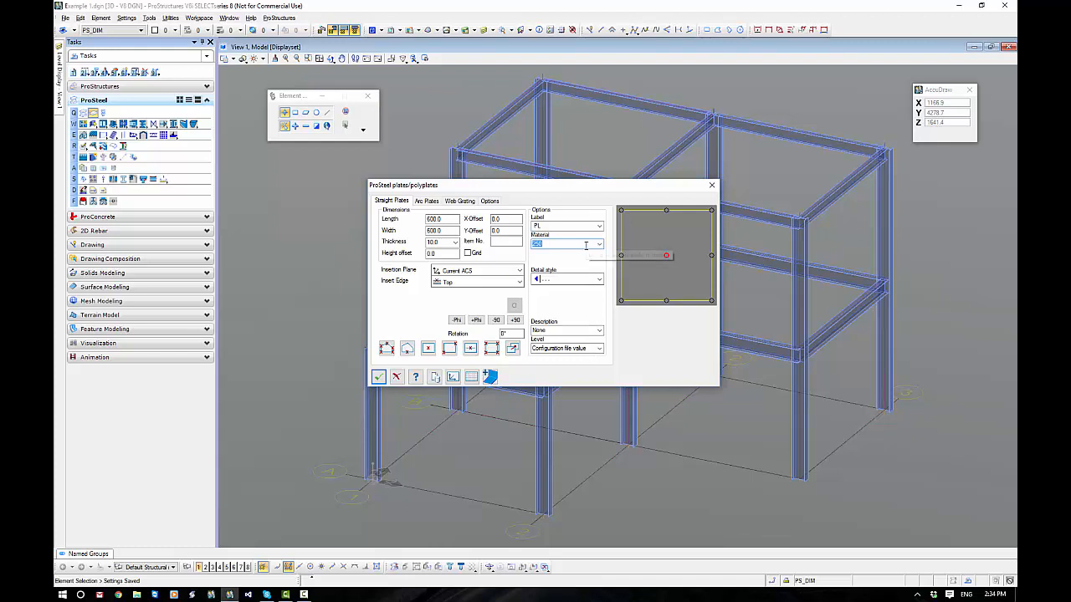
click(436, 243)
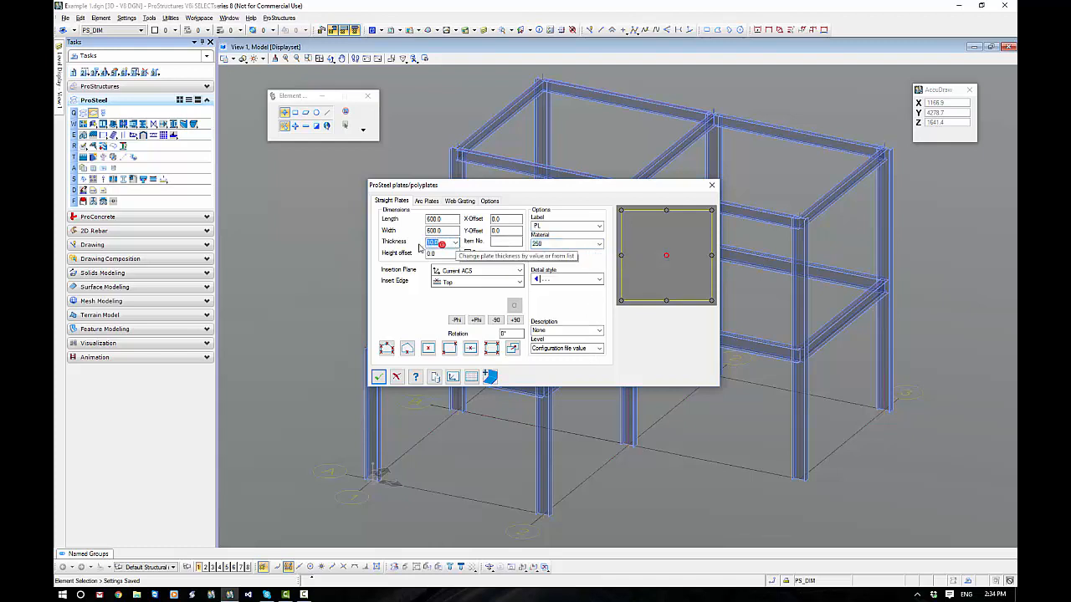
click(559, 226)
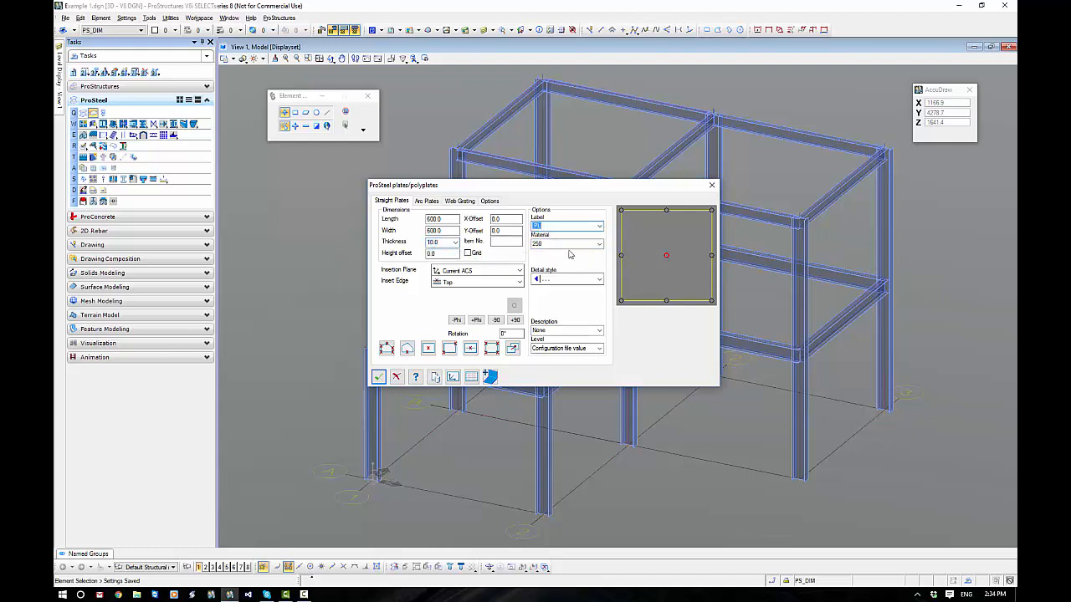
click(541, 244)
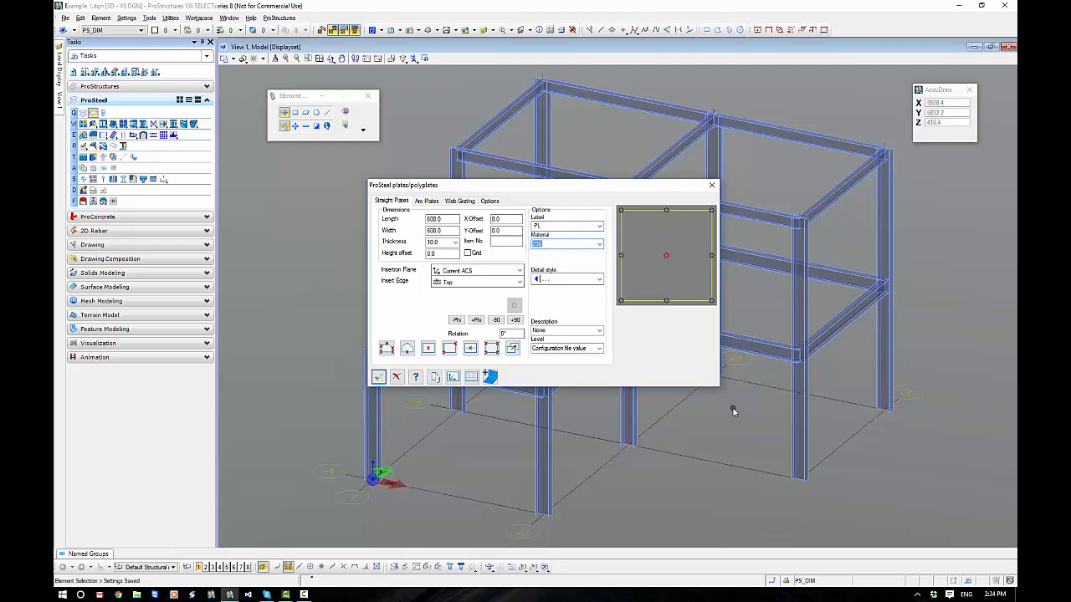
Look through the levels available for the plate, keeping the configuration file value
click(599, 349)
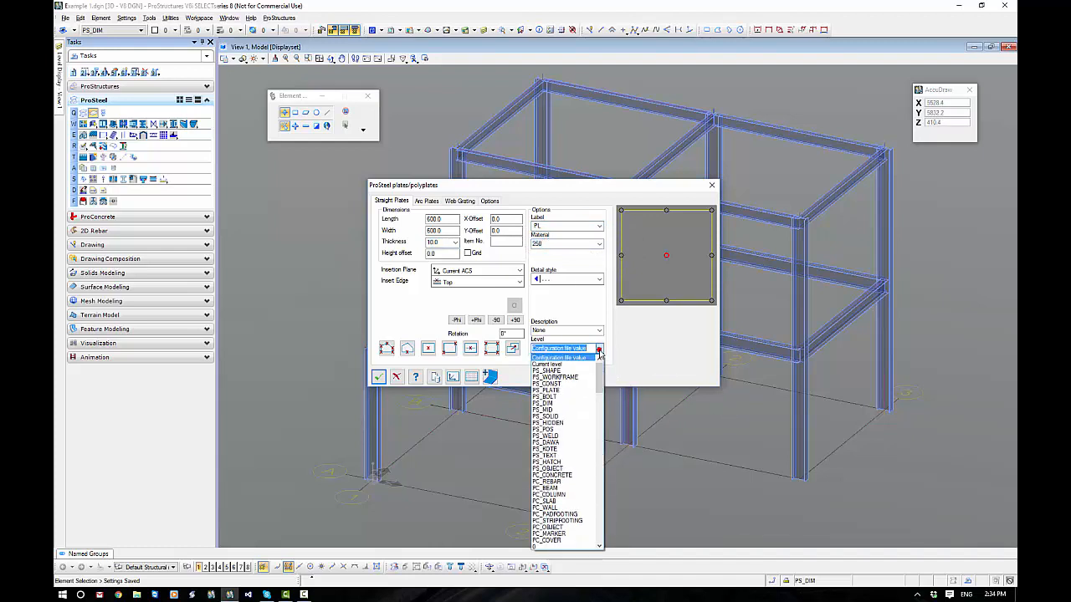
drag(600, 377, 600, 384)
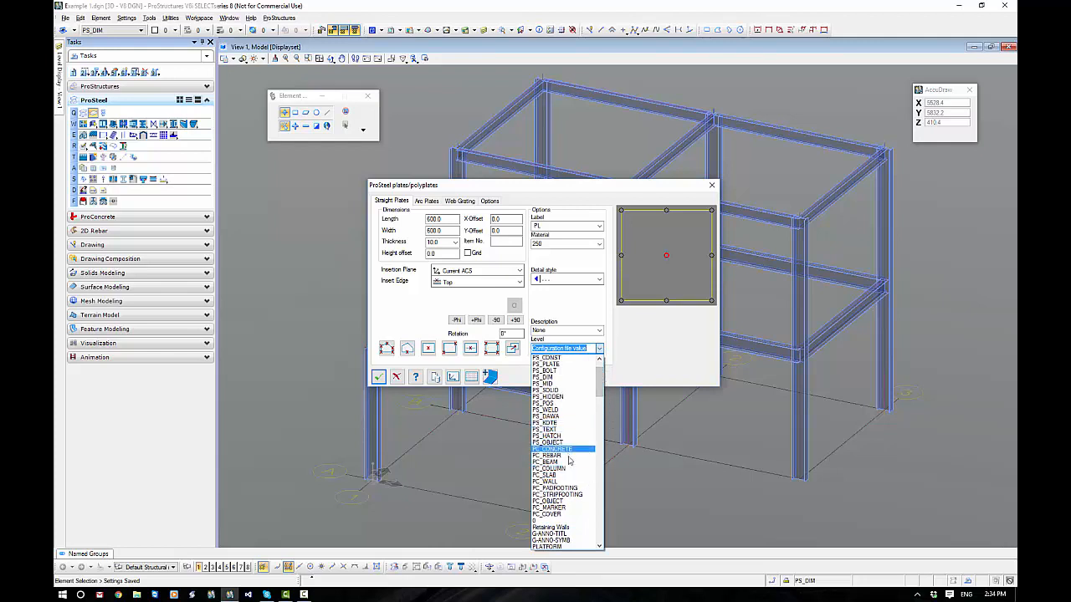
scroll(575, 444, up, 1)
scroll(576, 444, up, 2)
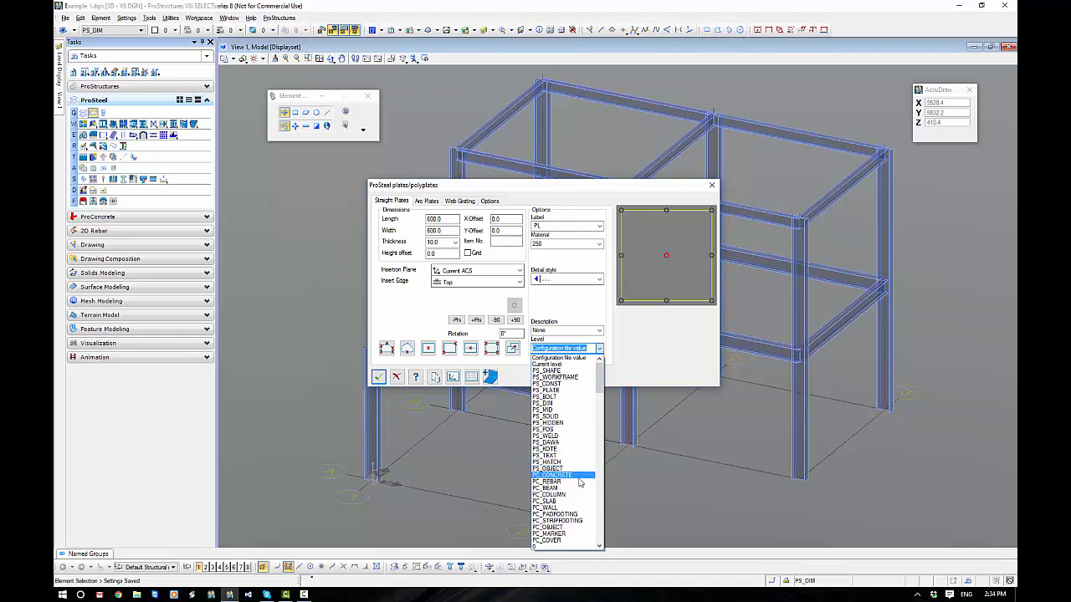
scroll(579, 494, down, 4)
scroll(581, 500, down, 10)
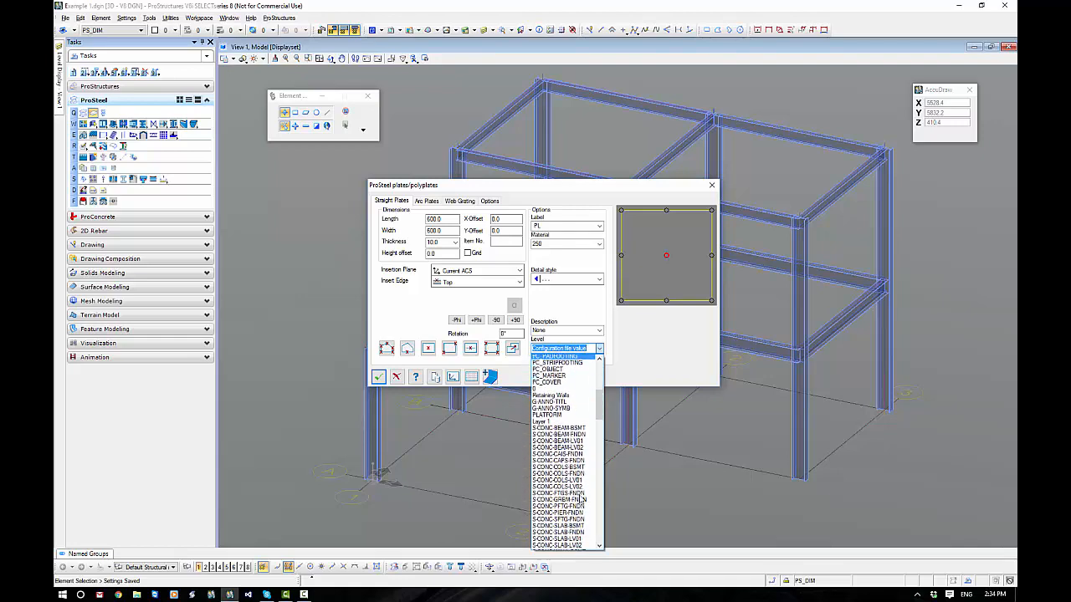
scroll(582, 500, down, 15)
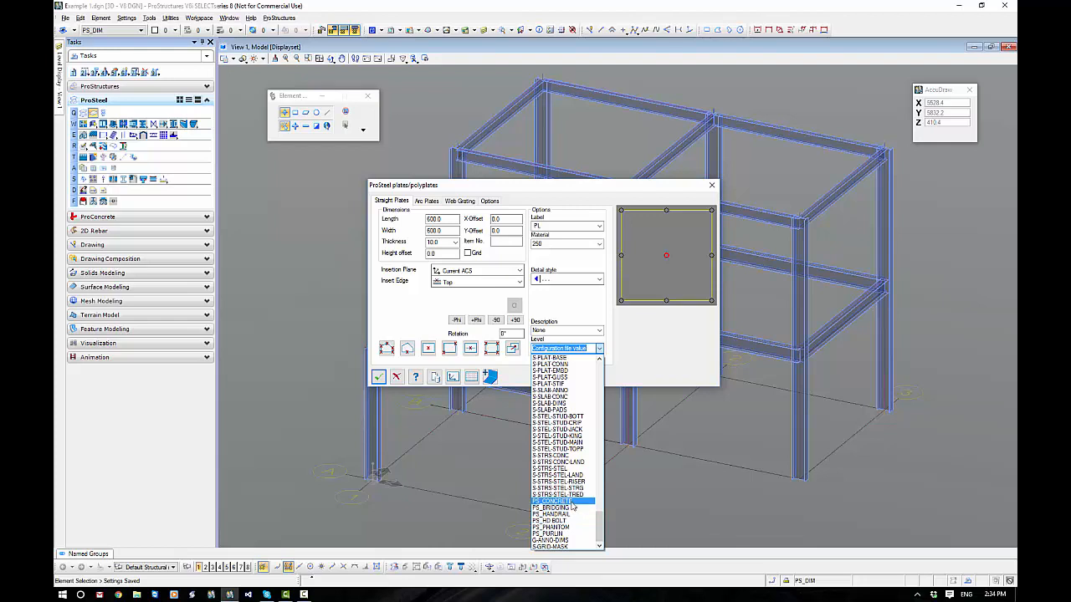
click(574, 342)
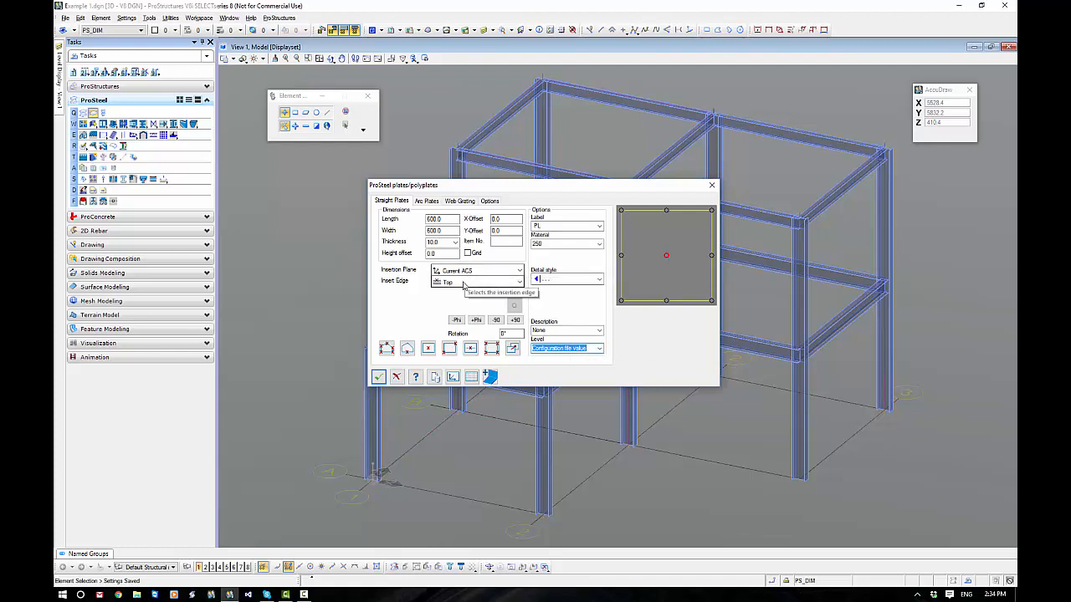
Keep the insert edge at Top, set the thickness to 20, and insert a 600 by 600 rectangular plate at a point in front of the frame
click(461, 283)
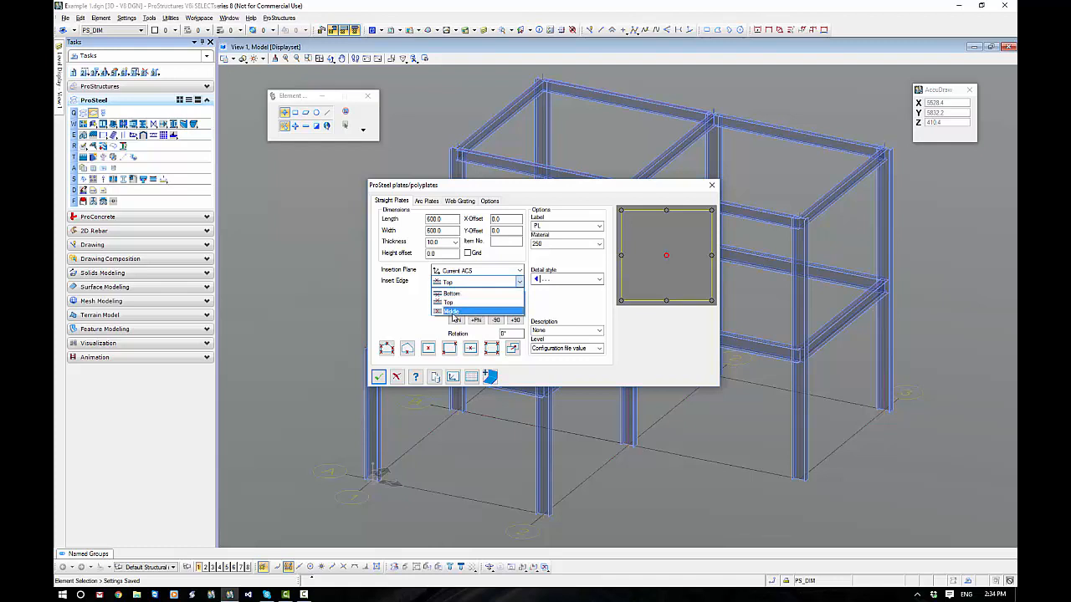
click(445, 245)
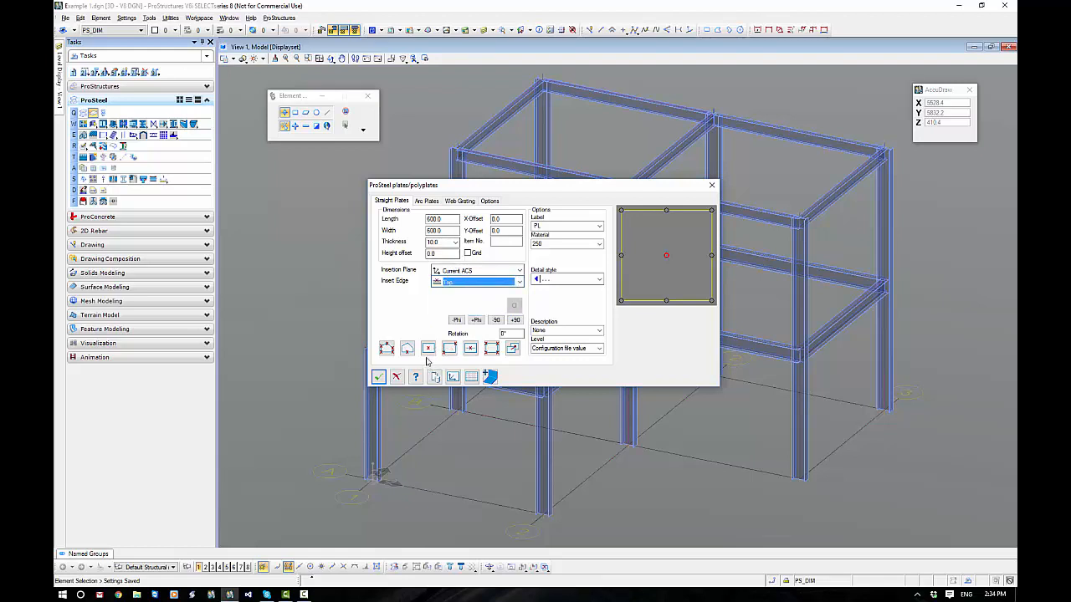
click(455, 241)
click(442, 323)
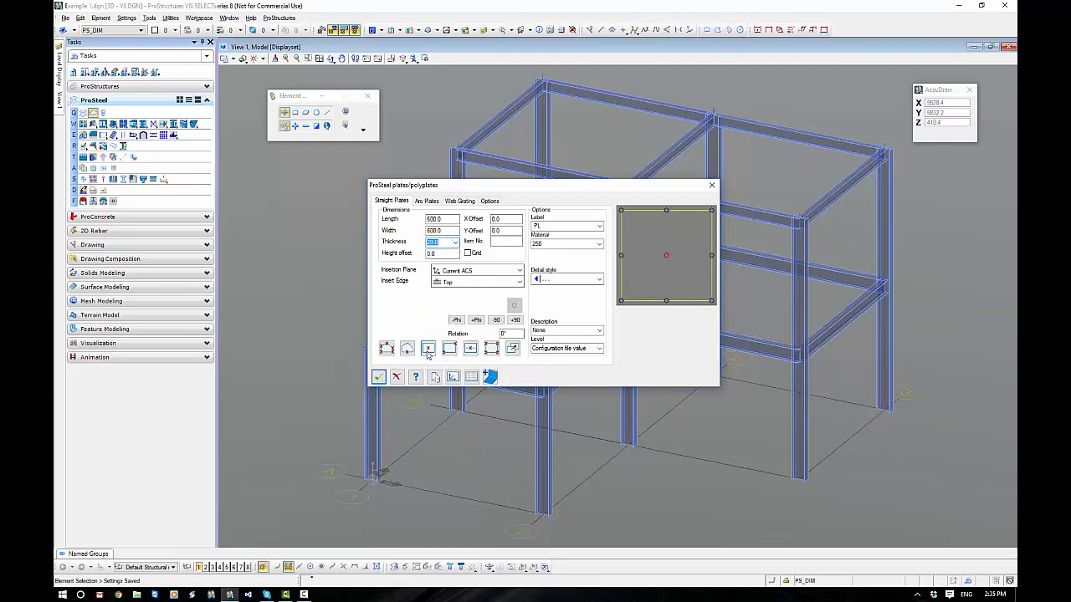
click(427, 350)
click(641, 498)
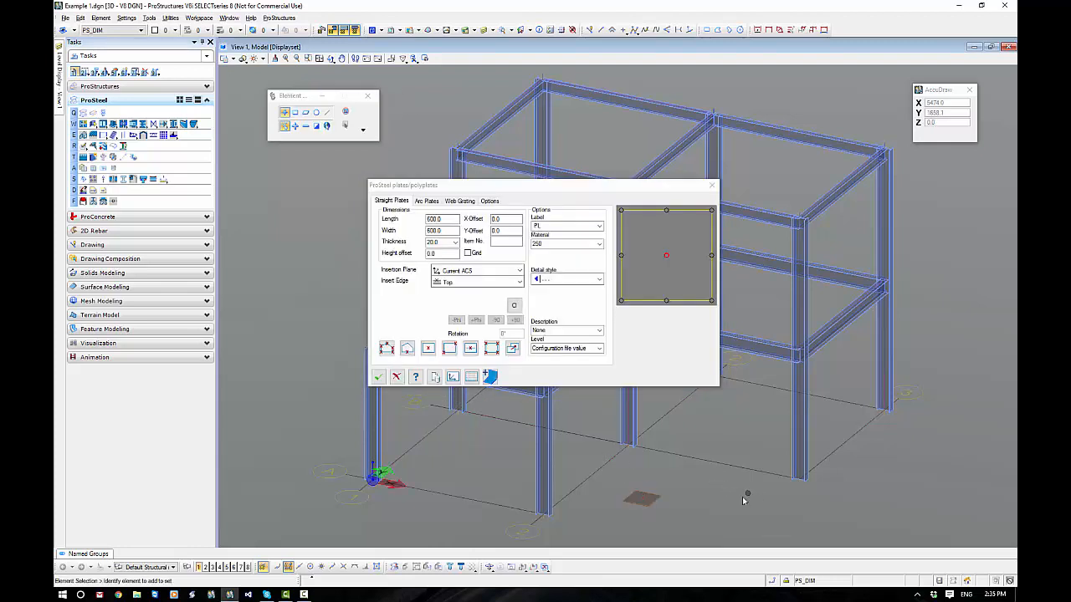
Set the inserted rectangular plate's thickness to 40 and its insert edge to Bottom, and close its settings
scroll(727, 497, up, 10)
middle_drag(717, 512, 770, 373)
drag(577, 191, 429, 249)
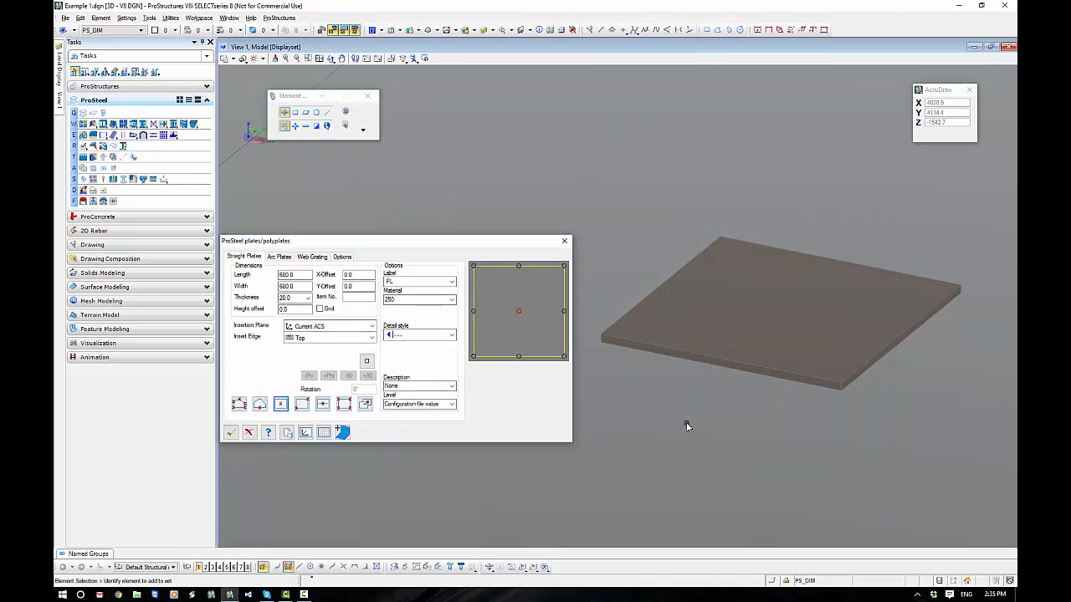
click(308, 297)
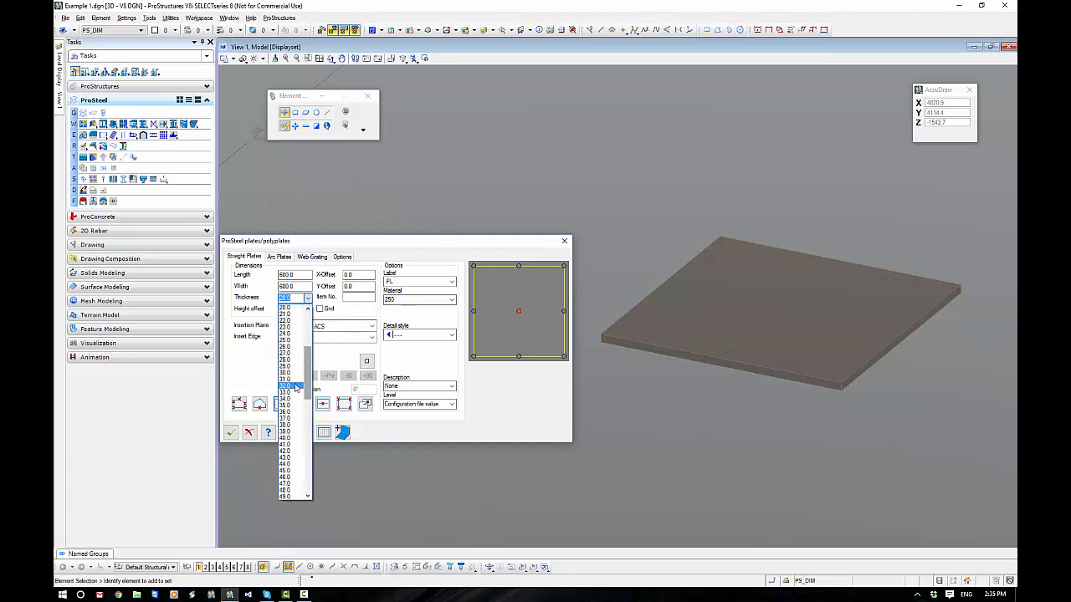
click(291, 439)
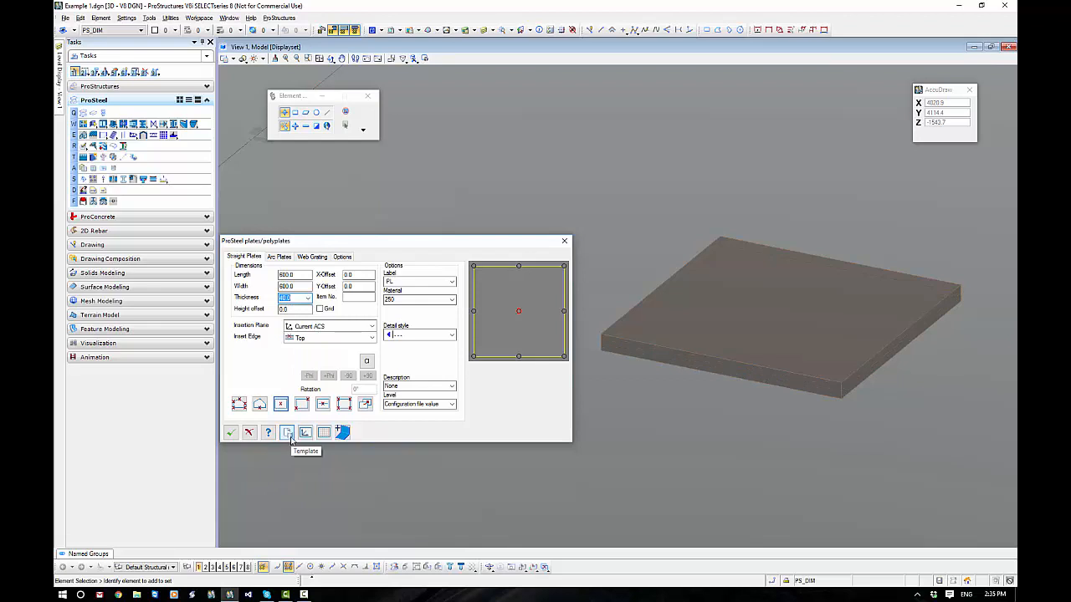
click(372, 337)
click(314, 350)
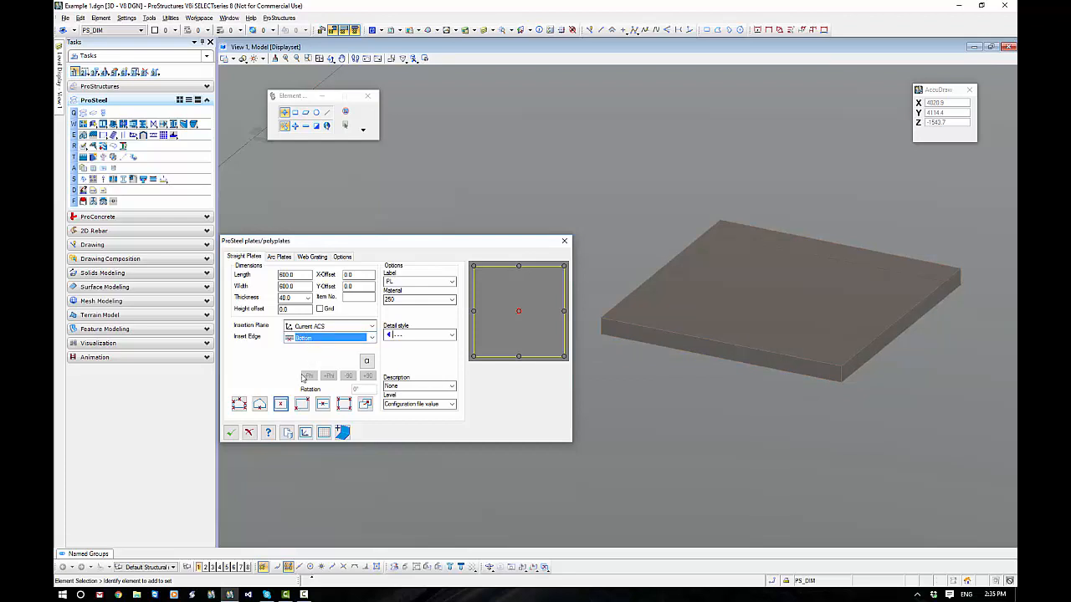
click(247, 433)
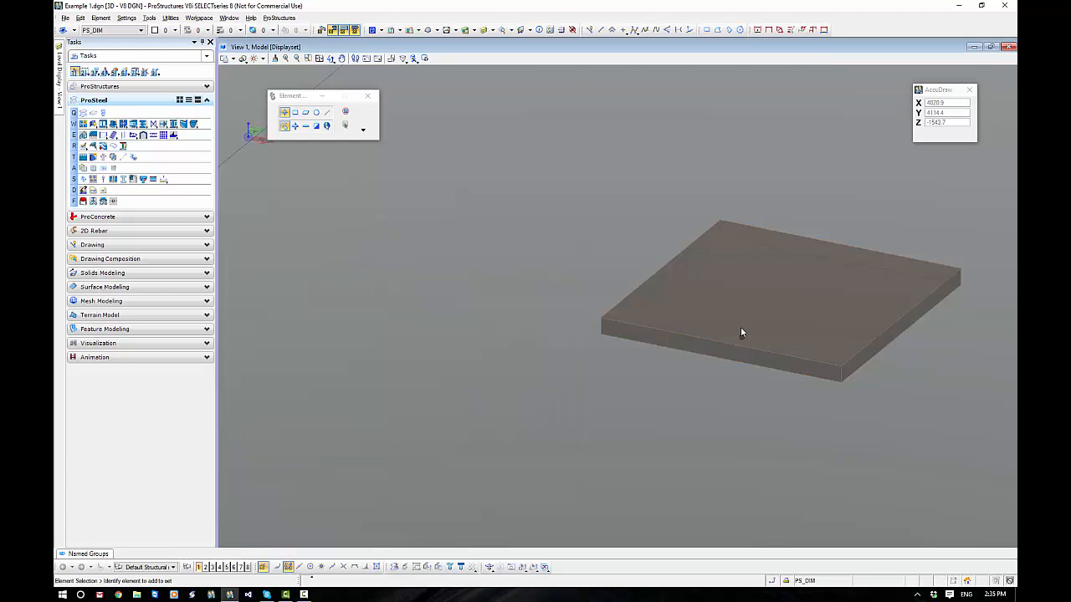
Delete the 600 by 600 rectangular plate in front of the frame
drag(674, 352, 591, 287)
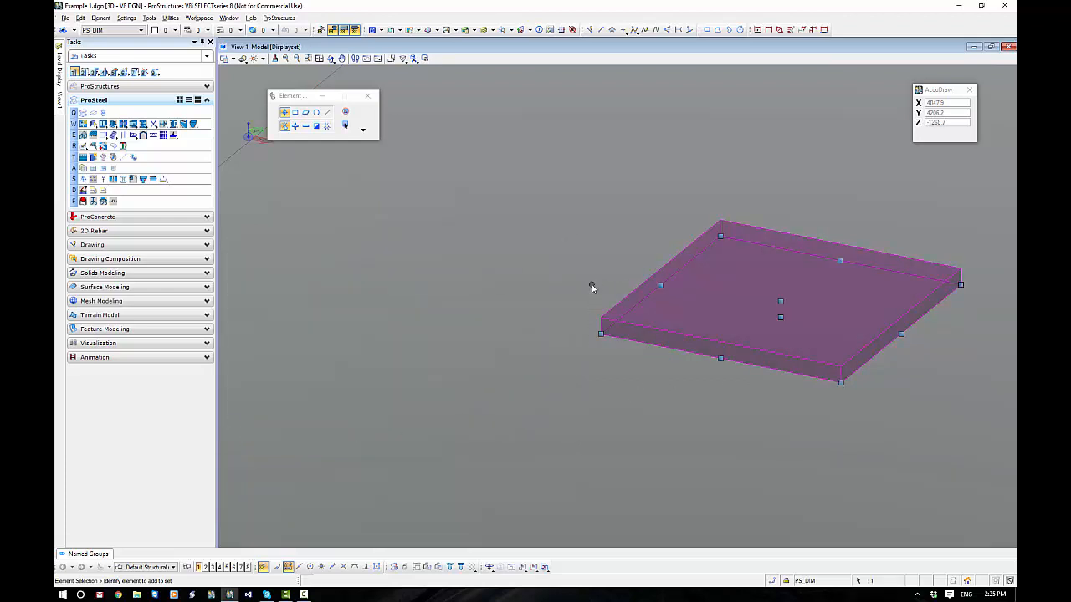
key(Delete)
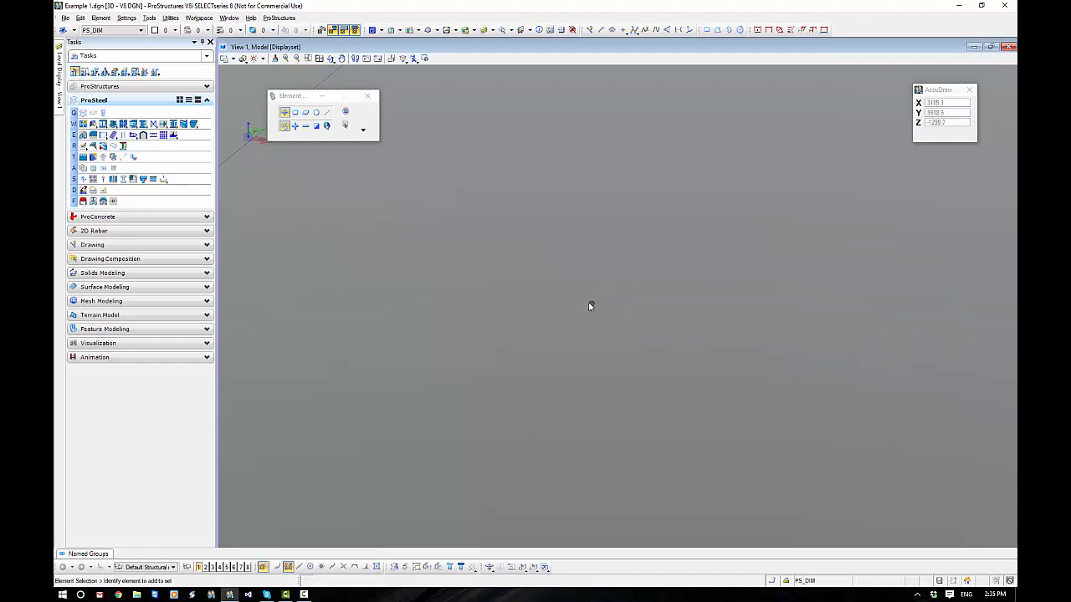
Insert an eight-cornered polygonal plate with a V-shaped notch by picking its corner points, keeping thickness 40 and insert edge Bottom
click(92, 113)
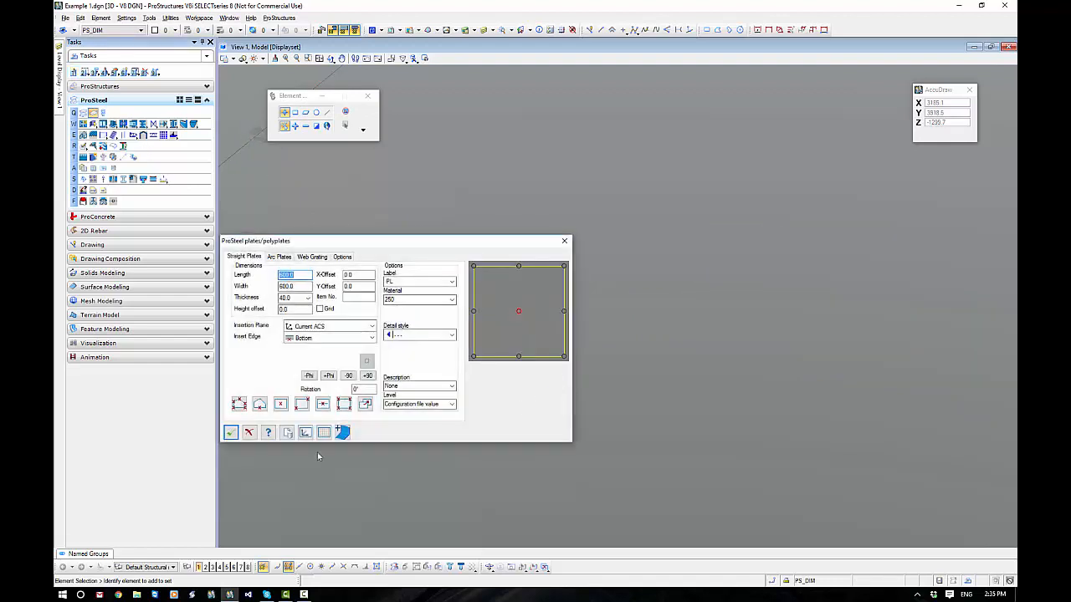
click(231, 432)
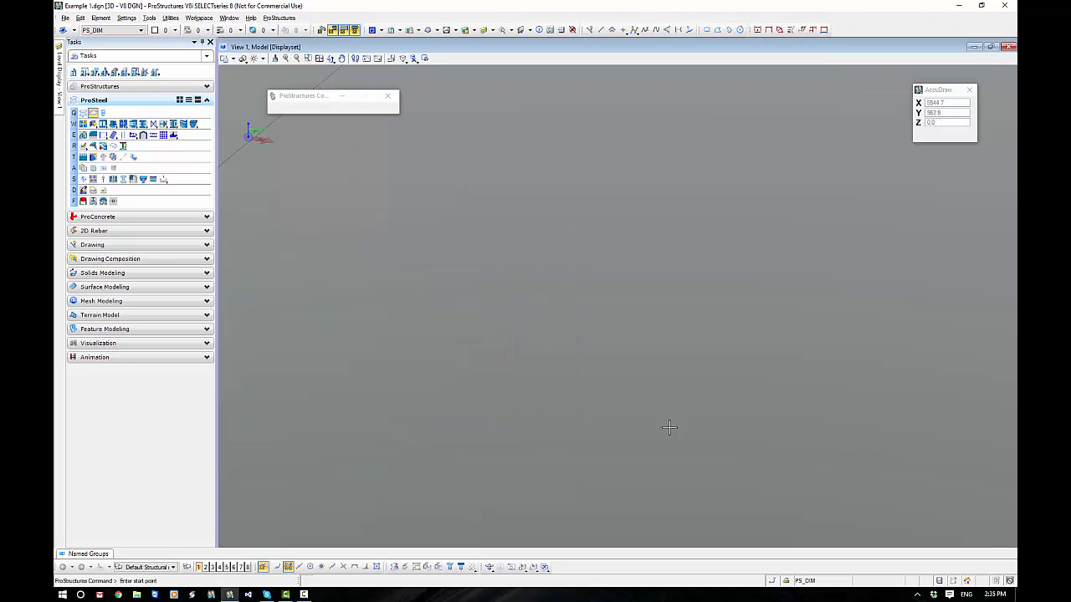
click(514, 353)
click(563, 286)
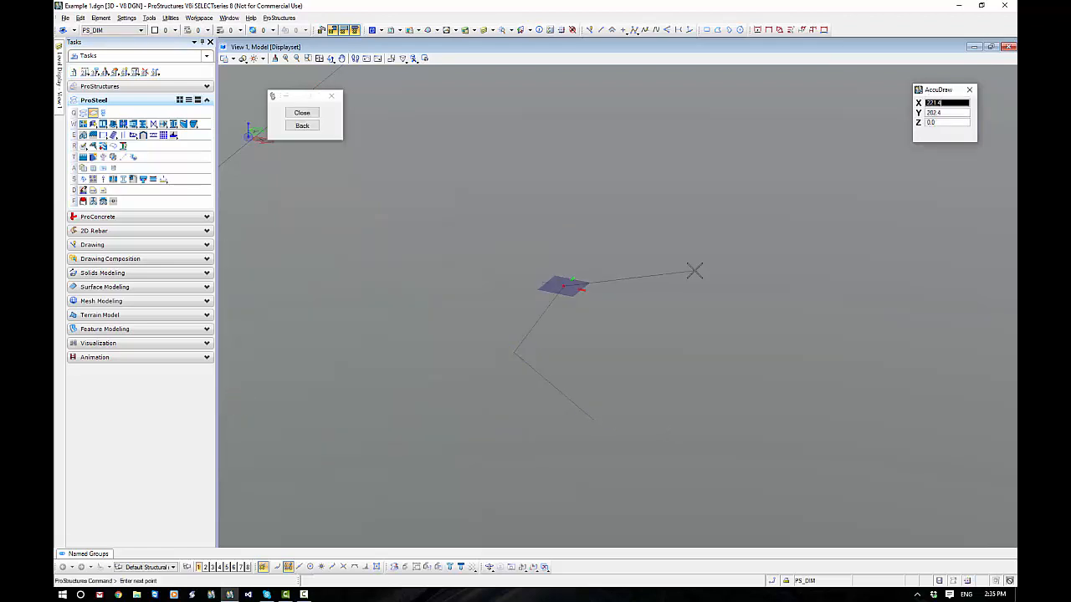
click(694, 271)
click(777, 302)
click(790, 413)
click(663, 333)
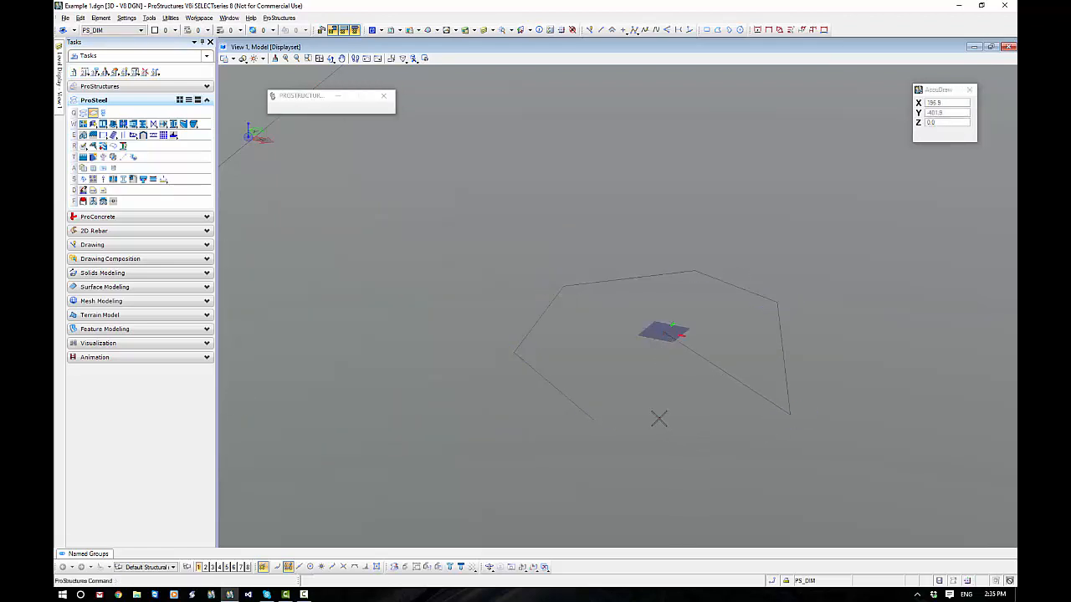
click(661, 416)
click(597, 424)
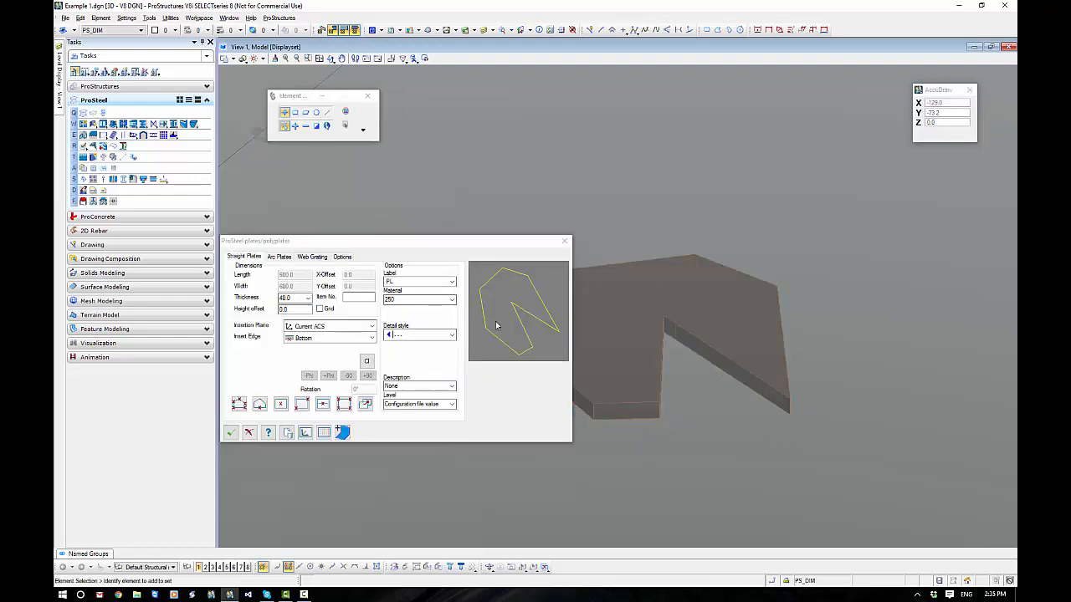
Insert a rectangular plate of thickness 40 behind the notched plate by picking two opposite corner points
drag(492, 247, 415, 188)
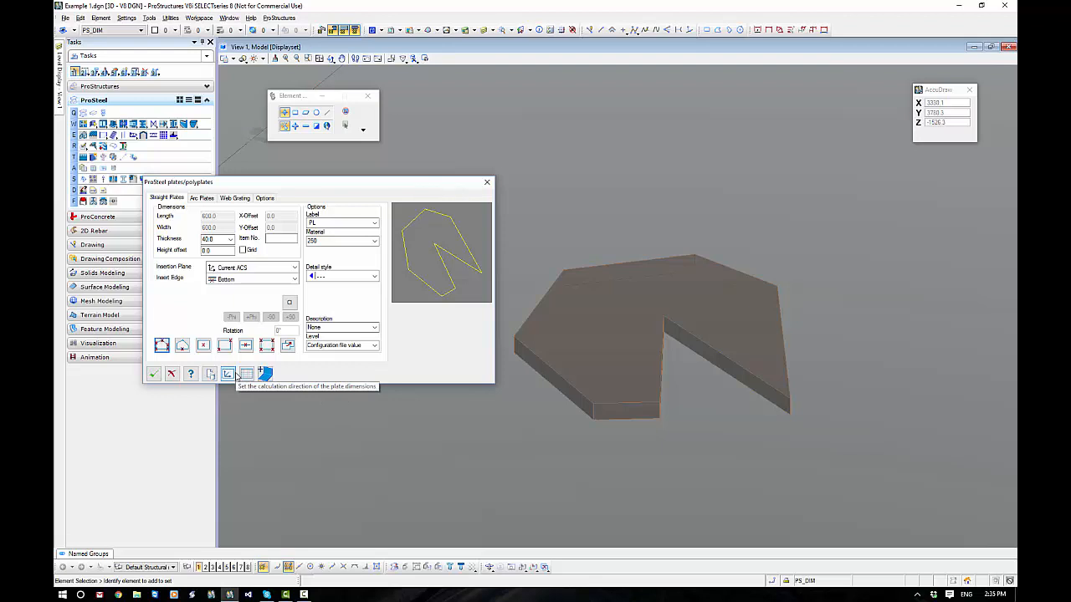
click(224, 346)
scroll(526, 280, down, 4)
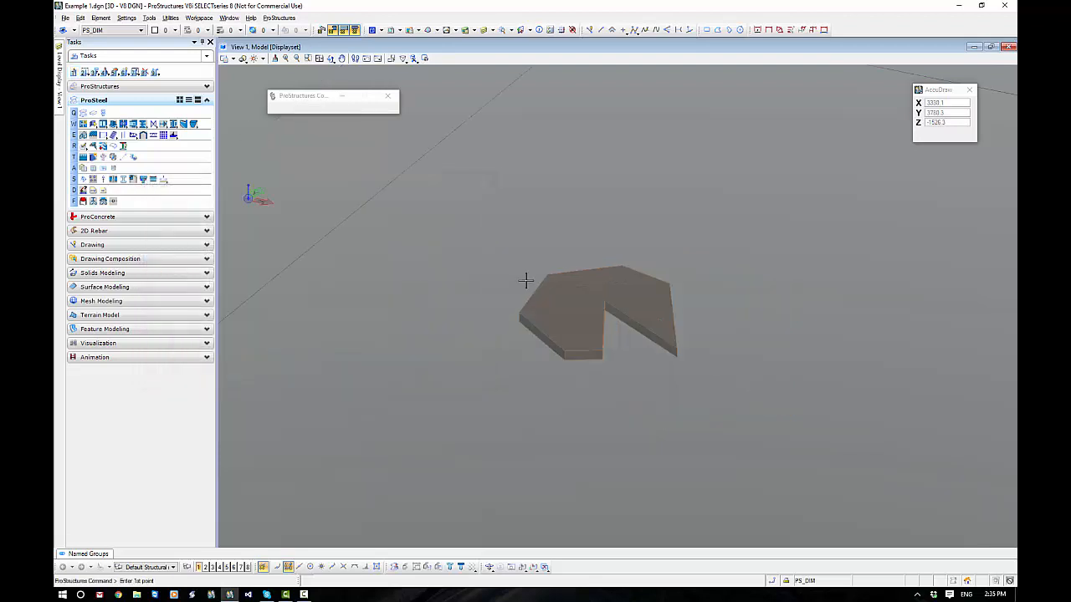
middle_drag(526, 279, 422, 353)
click(479, 317)
click(582, 304)
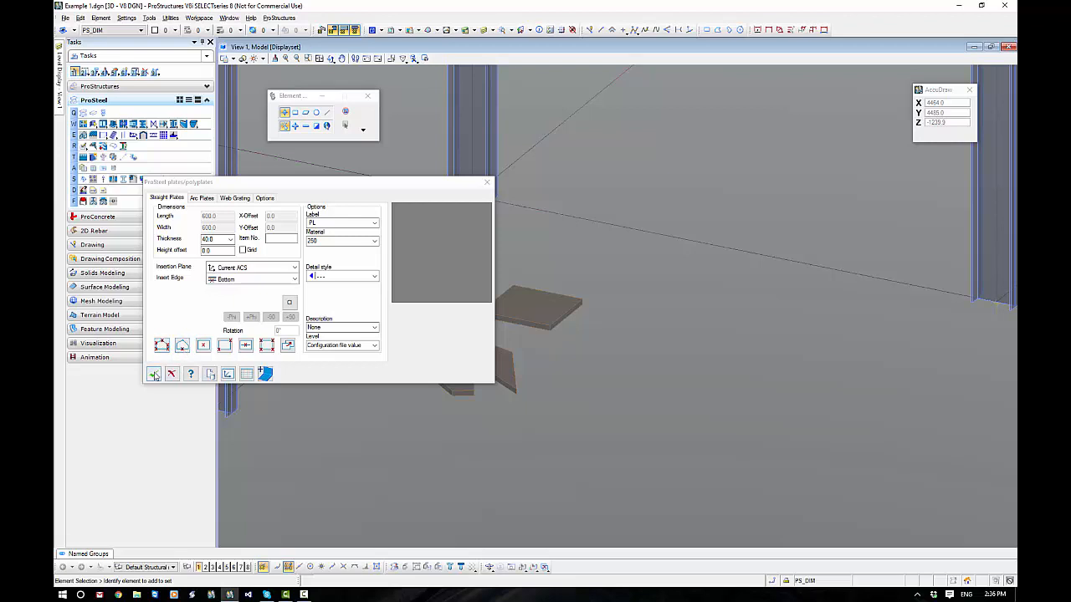
click(153, 374)
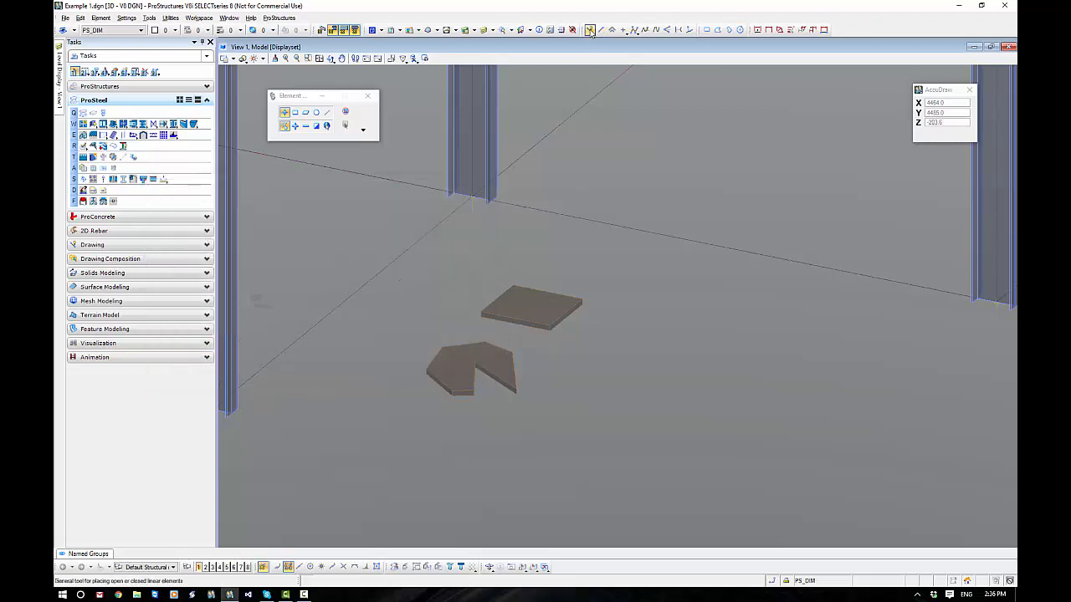
Sketch a closed, irregular four-sided shape with sharp line segments in the empty area beside the two plates using SmartLine
click(590, 29)
scroll(585, 363, up, 5)
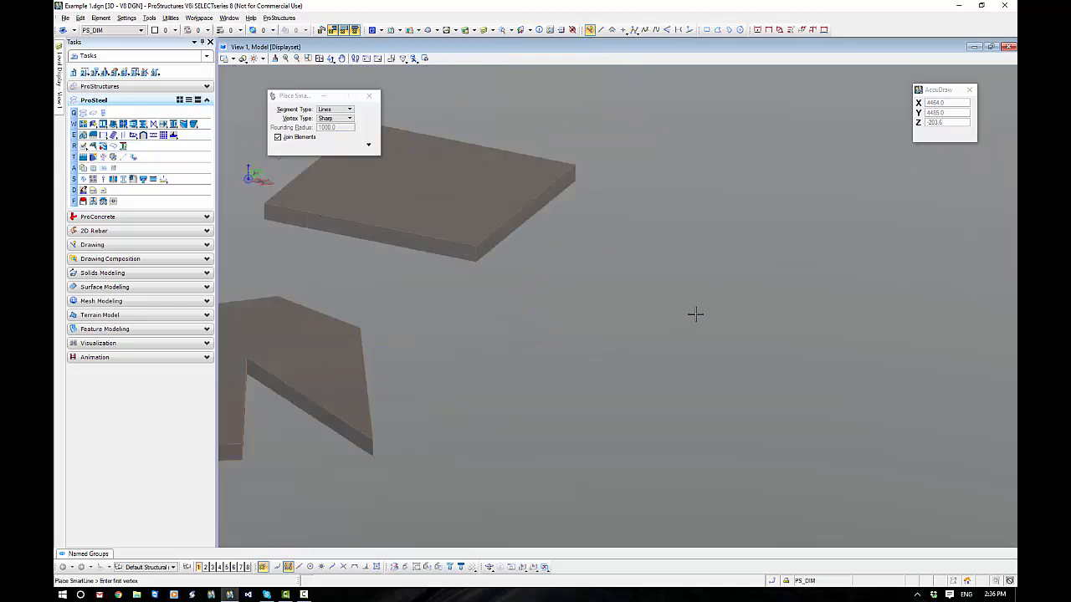
middle_drag(695, 314, 595, 276)
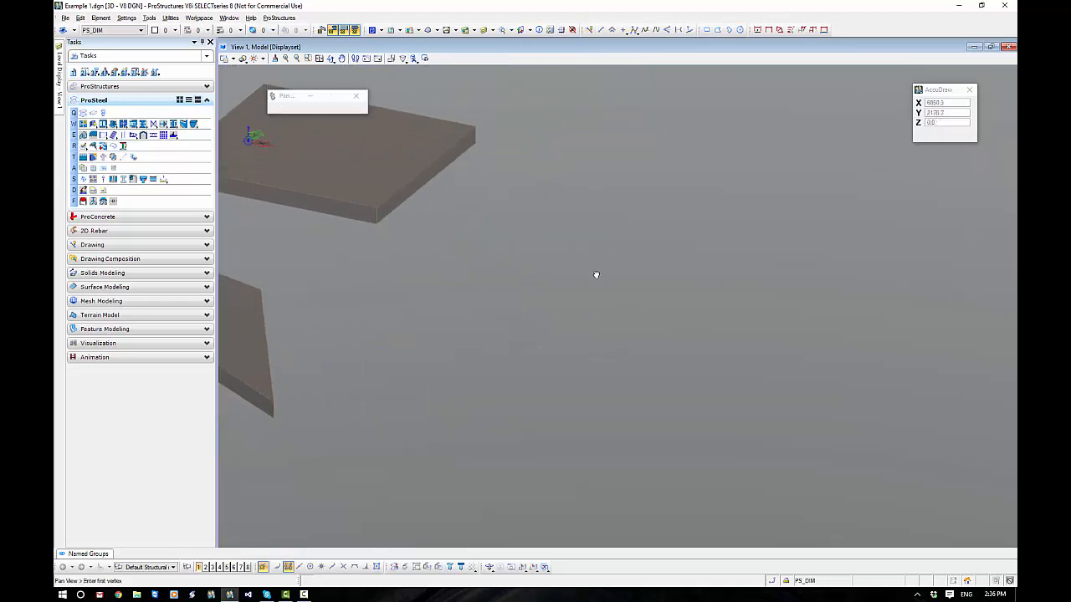
click(448, 350)
click(591, 320)
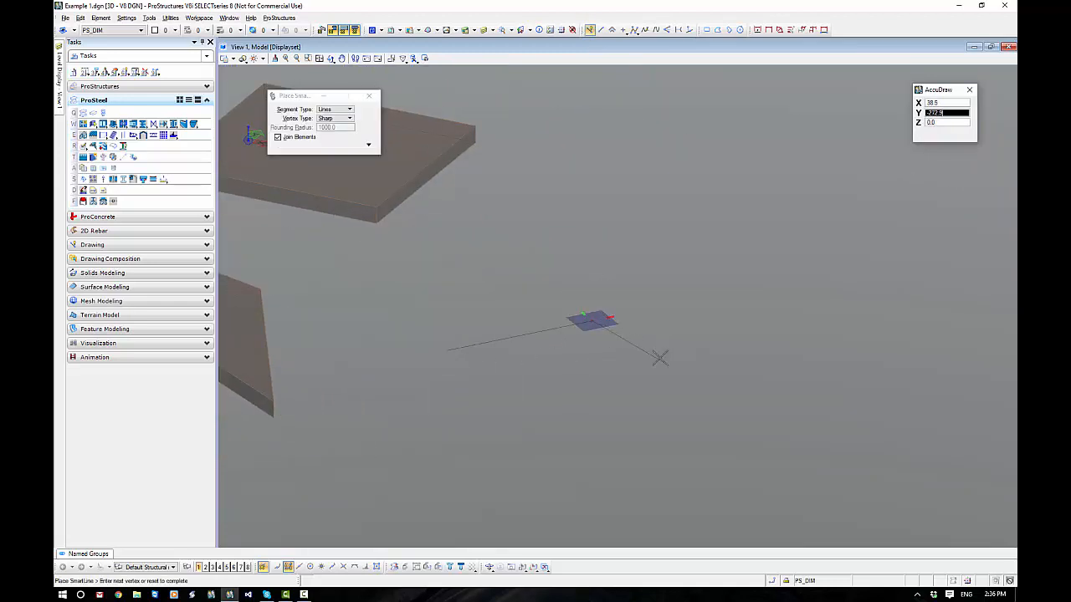
click(650, 333)
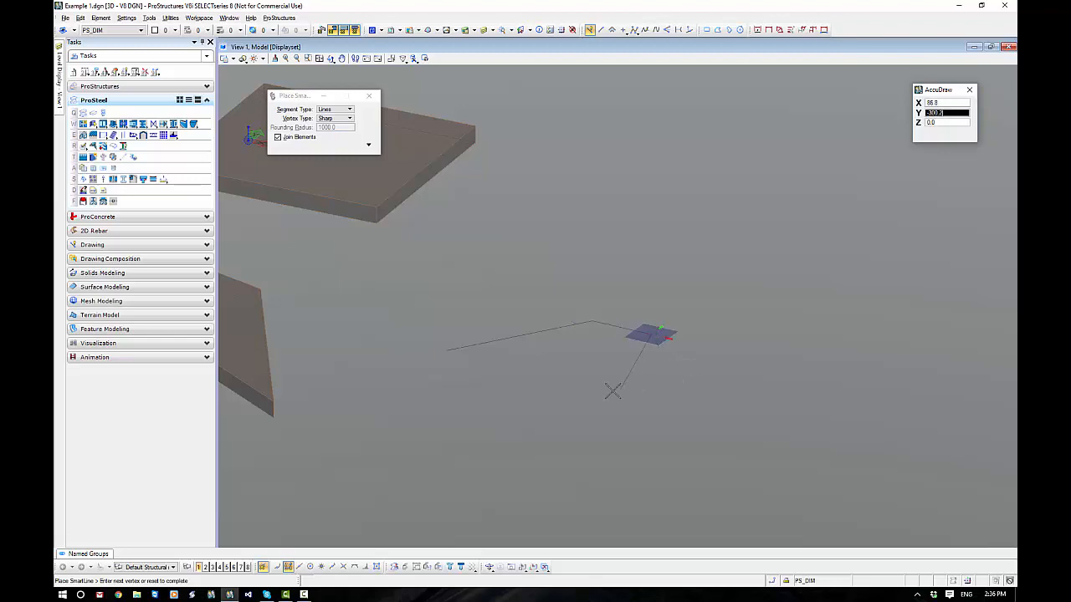
click(583, 383)
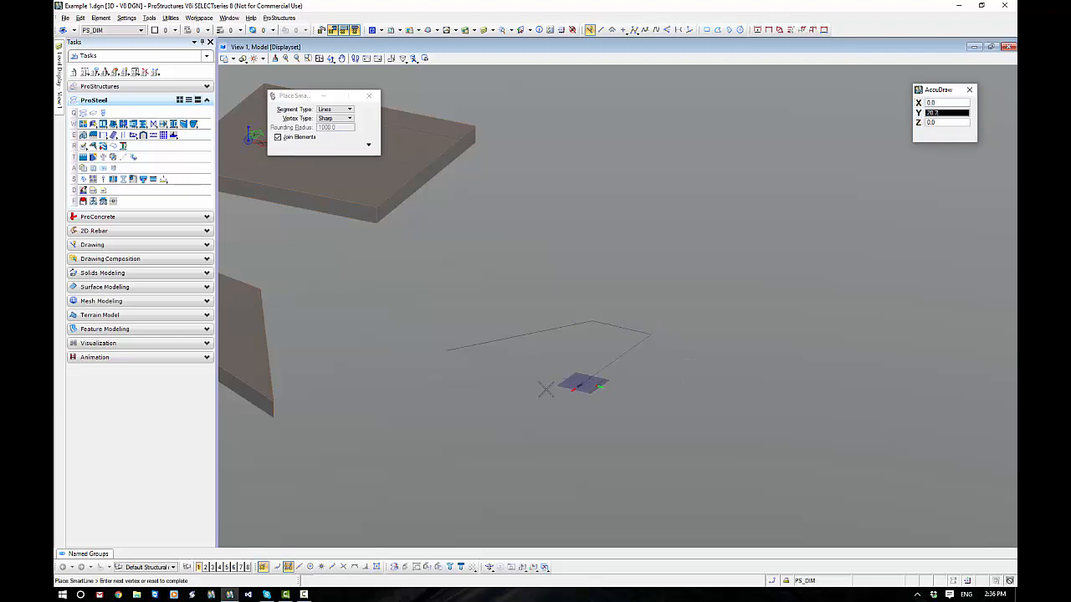
click(449, 351)
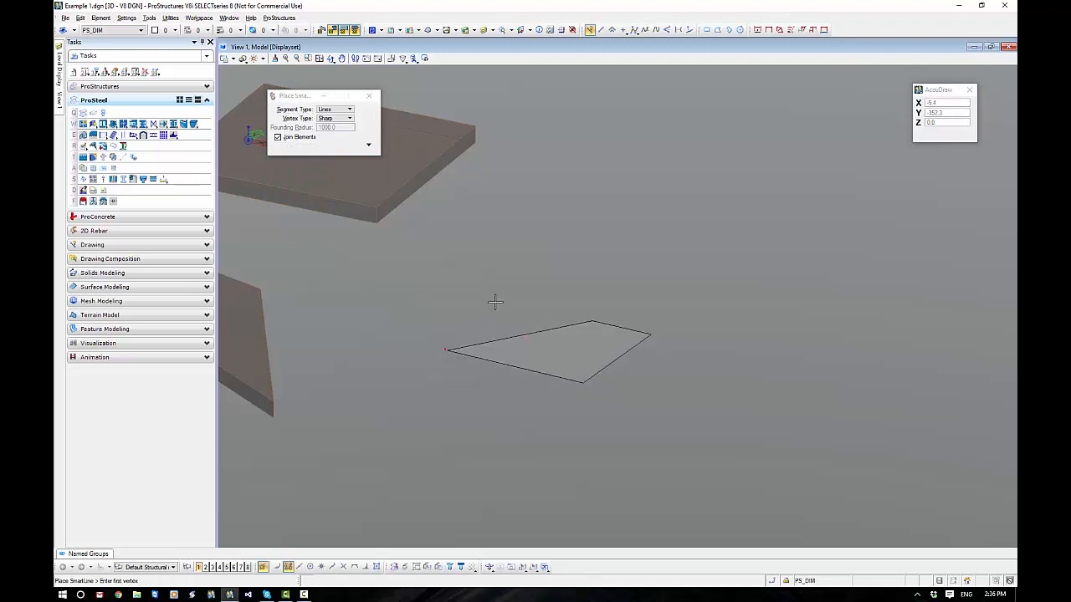
key(Escape)
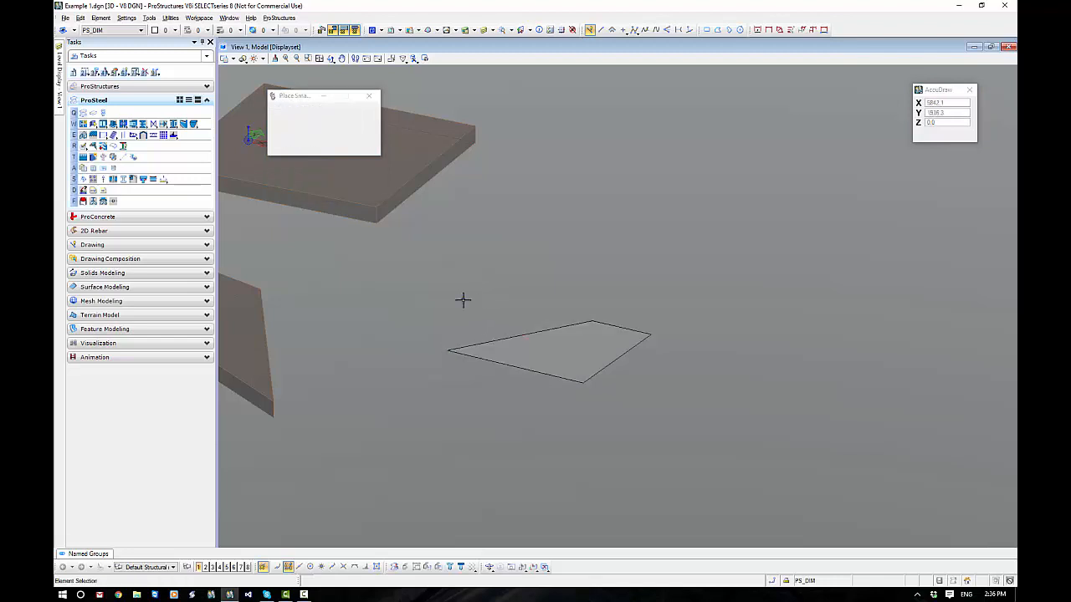
Create a plate of thickness 40 from the four-sided closed shape, with insert edge Bottom
click(93, 112)
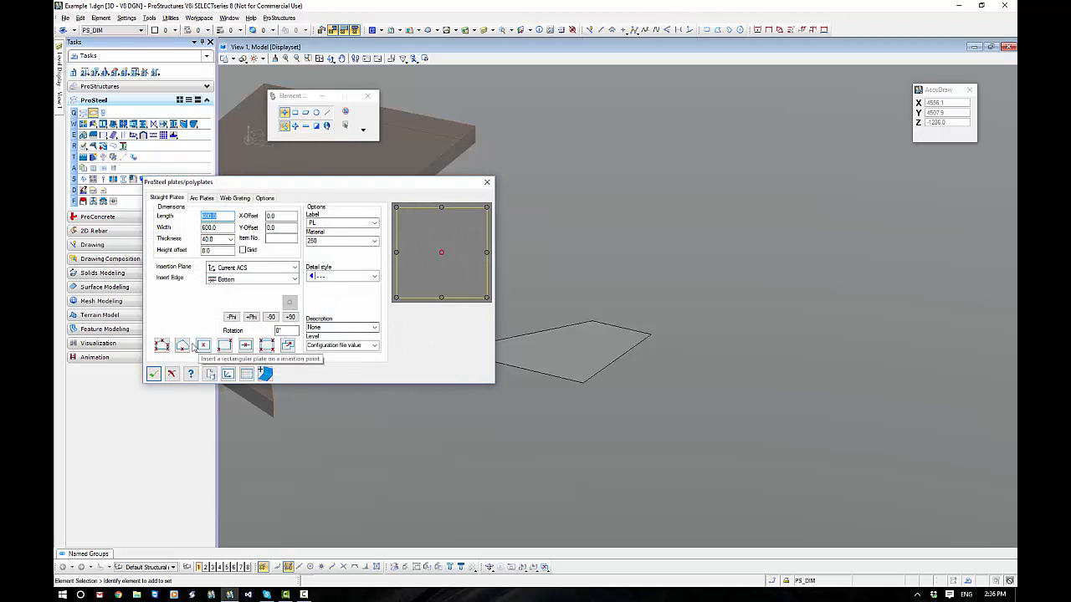
click(153, 373)
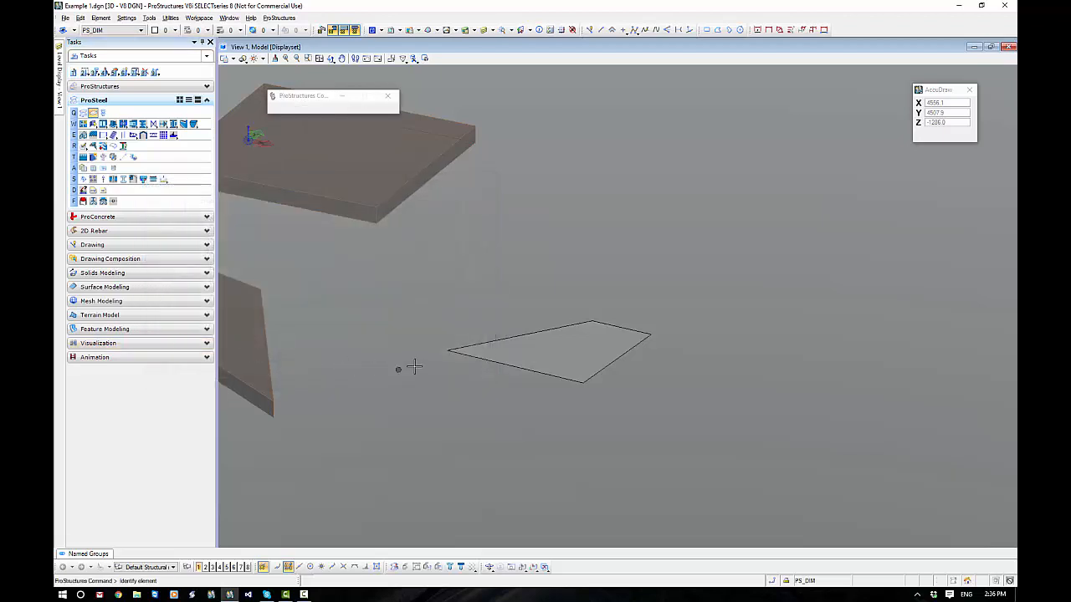
click(533, 370)
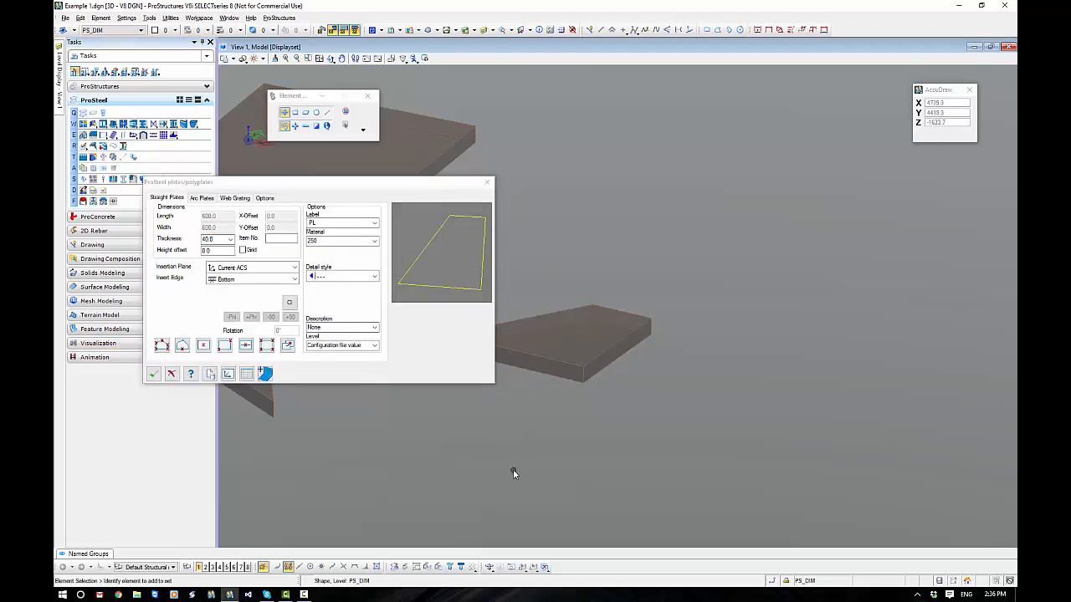
click(153, 373)
Try reshaping the four-sided plate by moving its front edge's midpoint grip and its front corner grip
scroll(523, 354, up, 2)
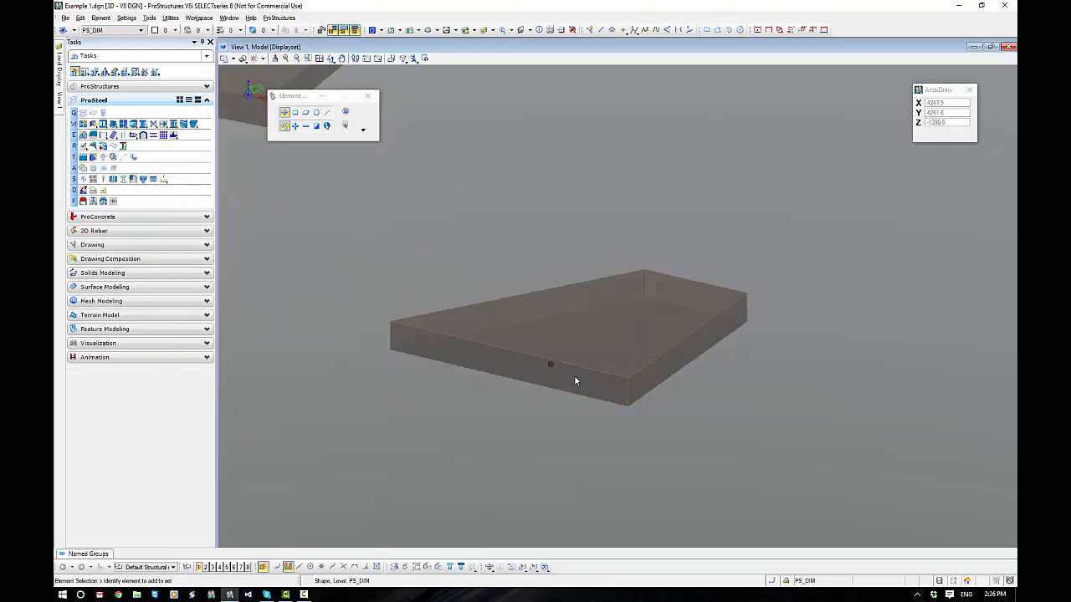
click(562, 365)
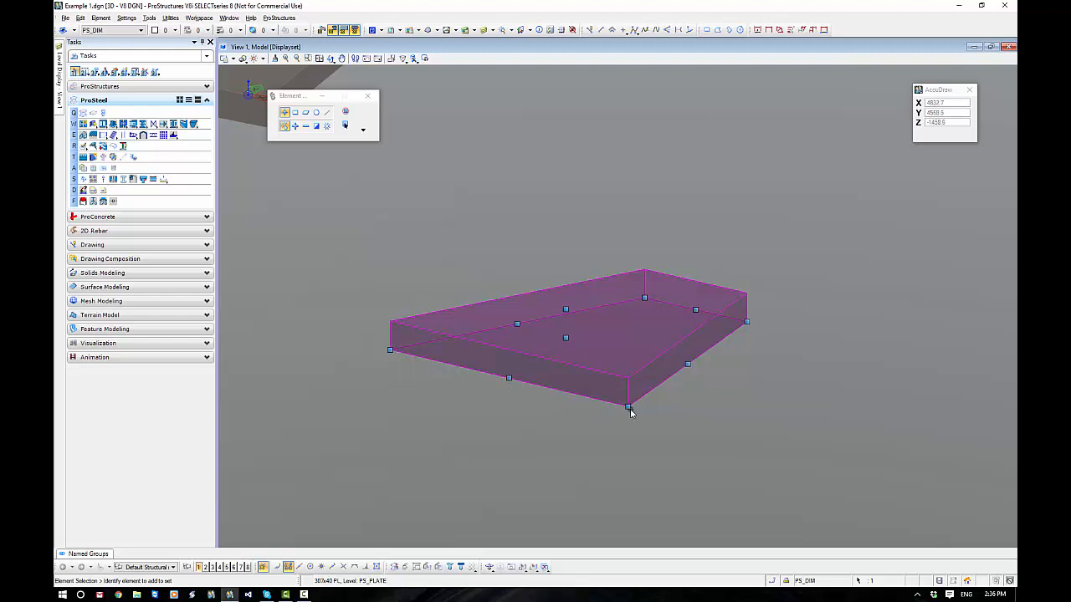
click(510, 379)
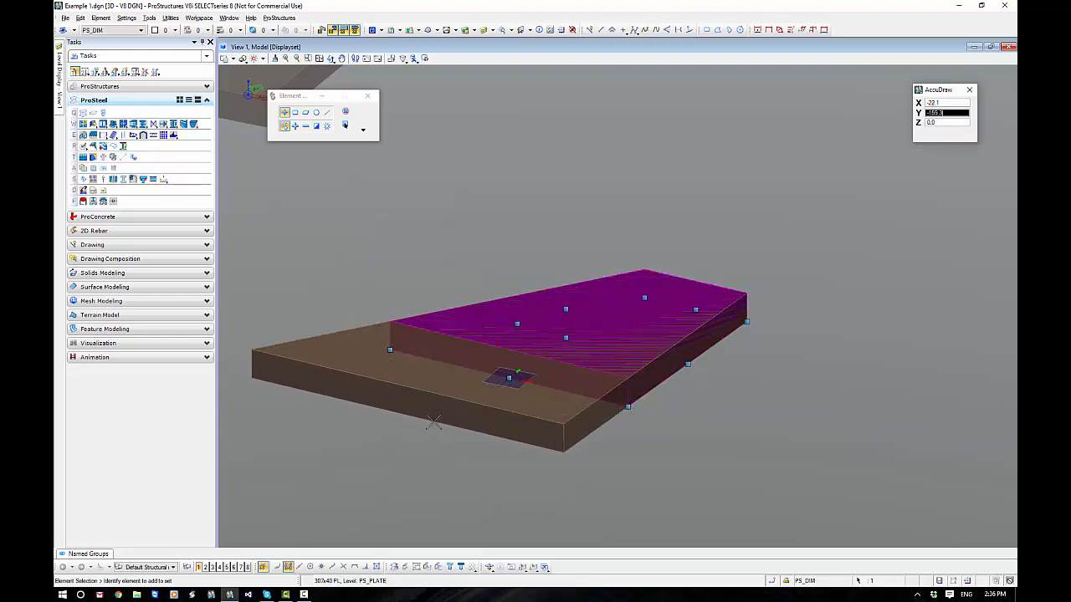
click(489, 398)
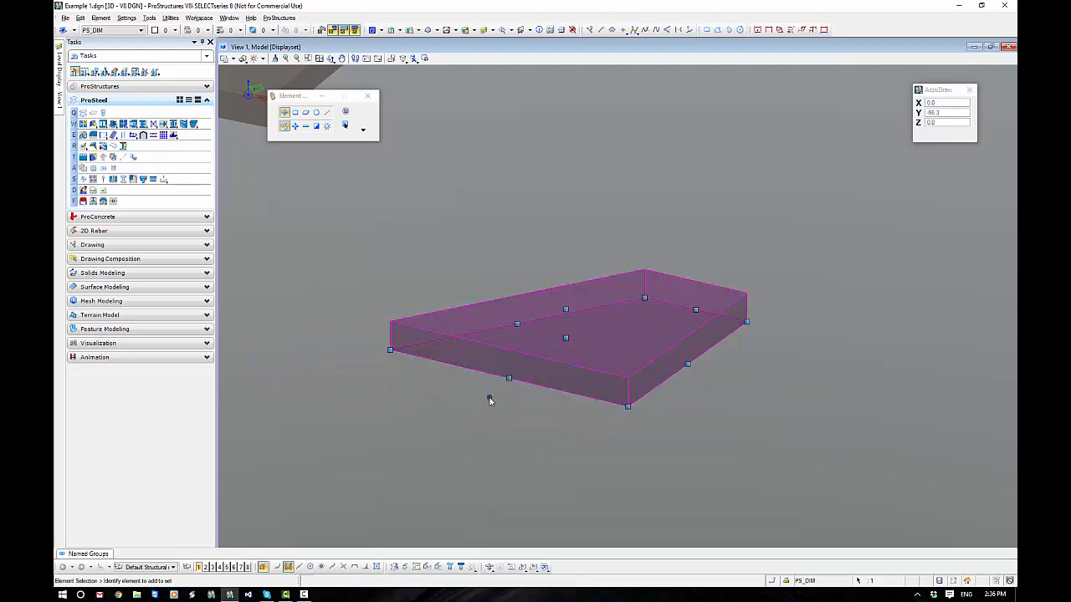
click(627, 408)
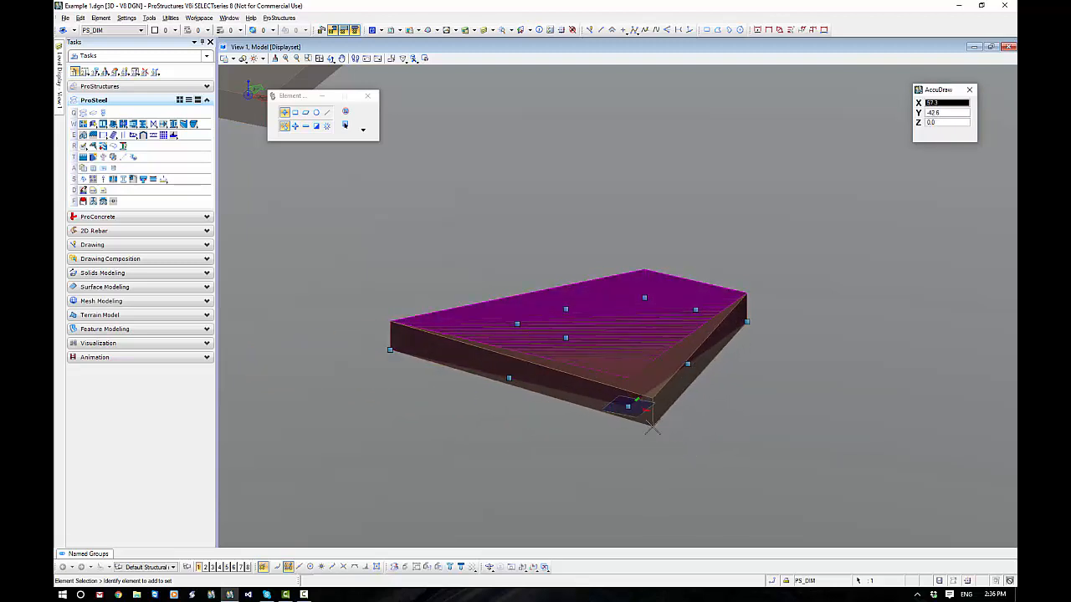
right_click(705, 464)
click(624, 440)
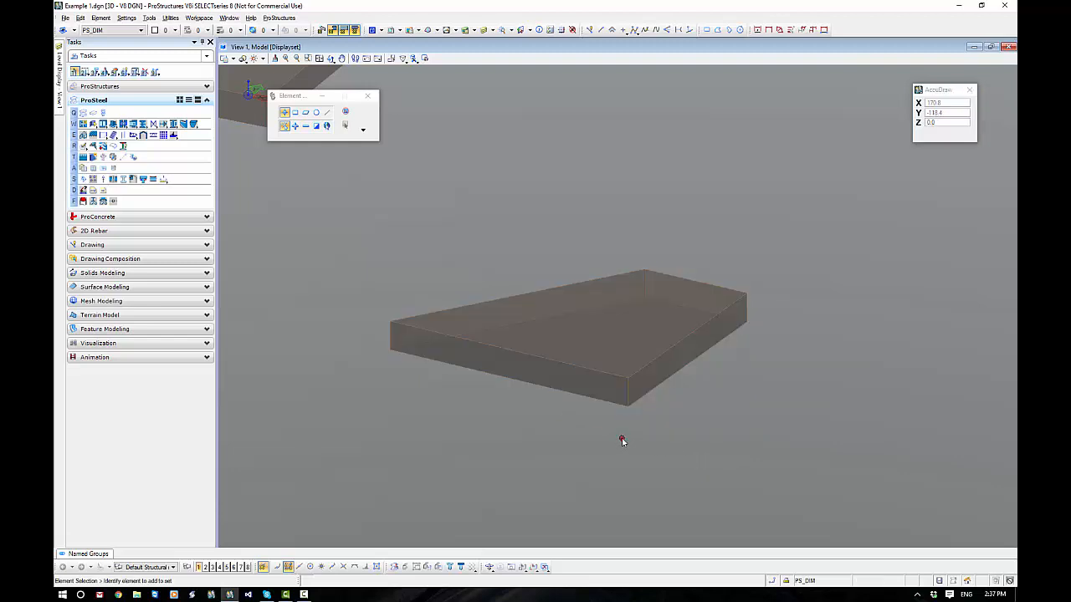
Select the four-sided plate again and try moving its upper centre grip
click(574, 335)
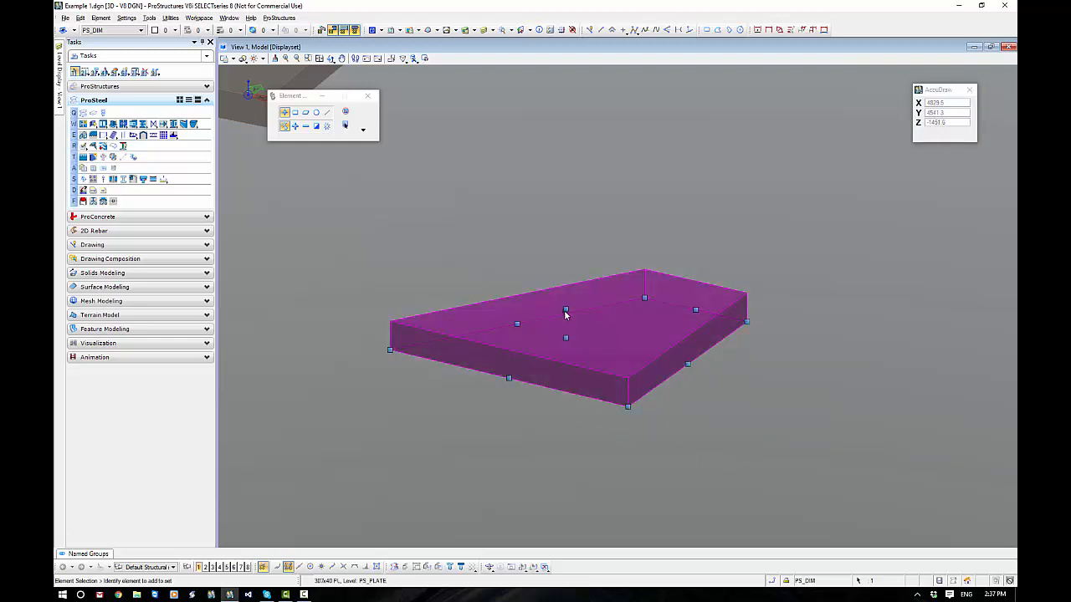
click(565, 312)
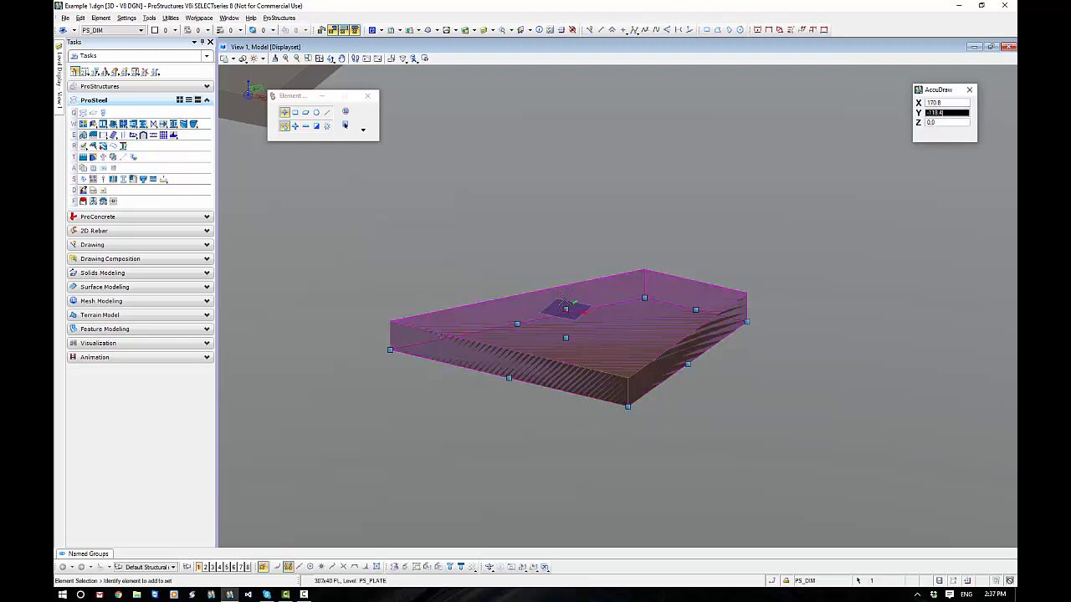
right_click(569, 346)
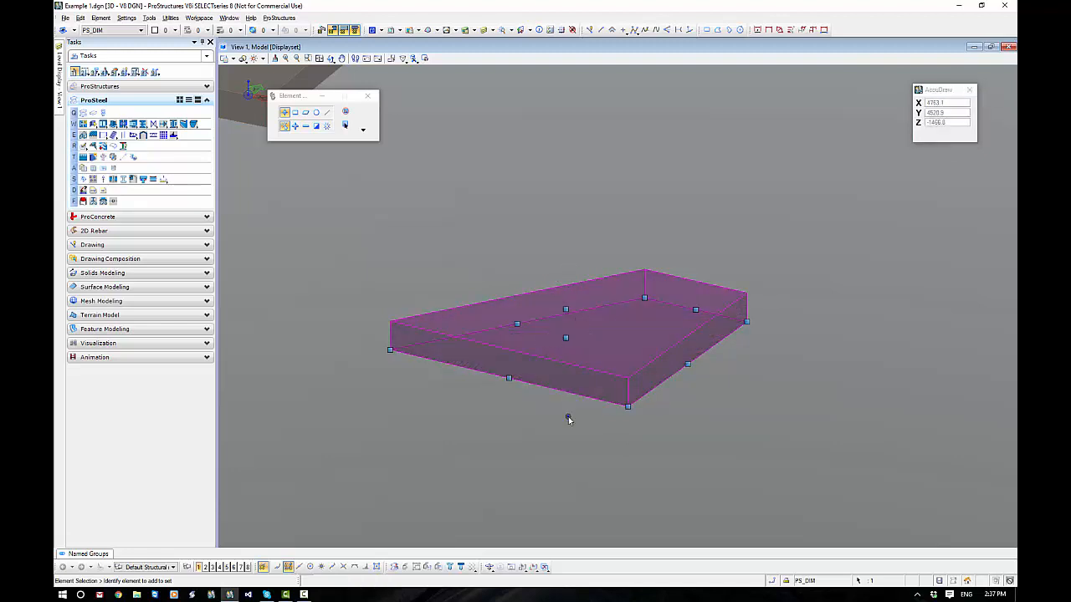
Set up a new rectangular steel plate with length 320, width 180 and thickness 20
click(512, 229)
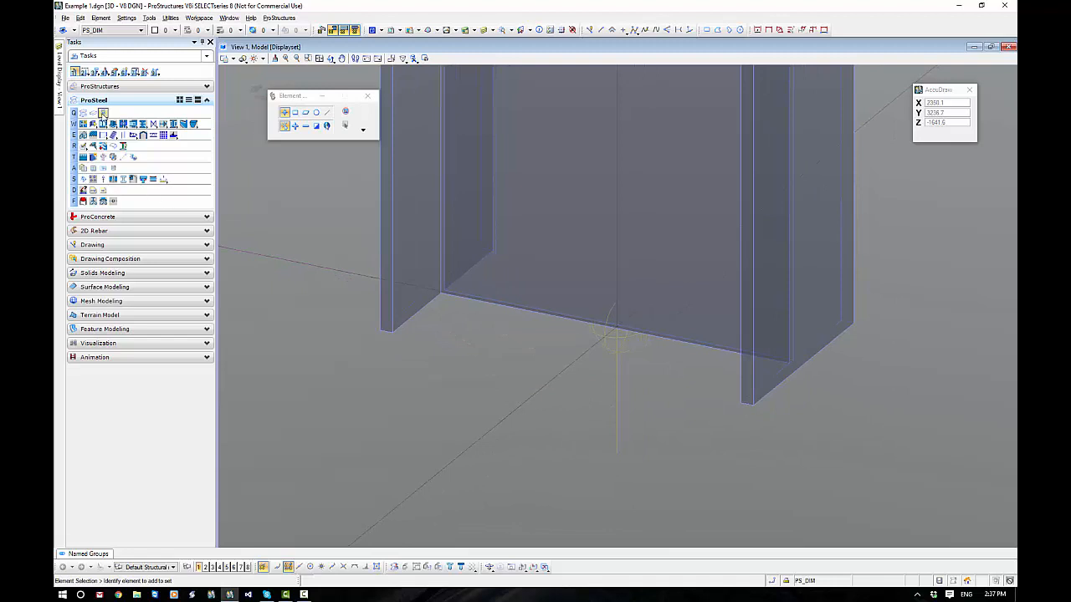
click(93, 112)
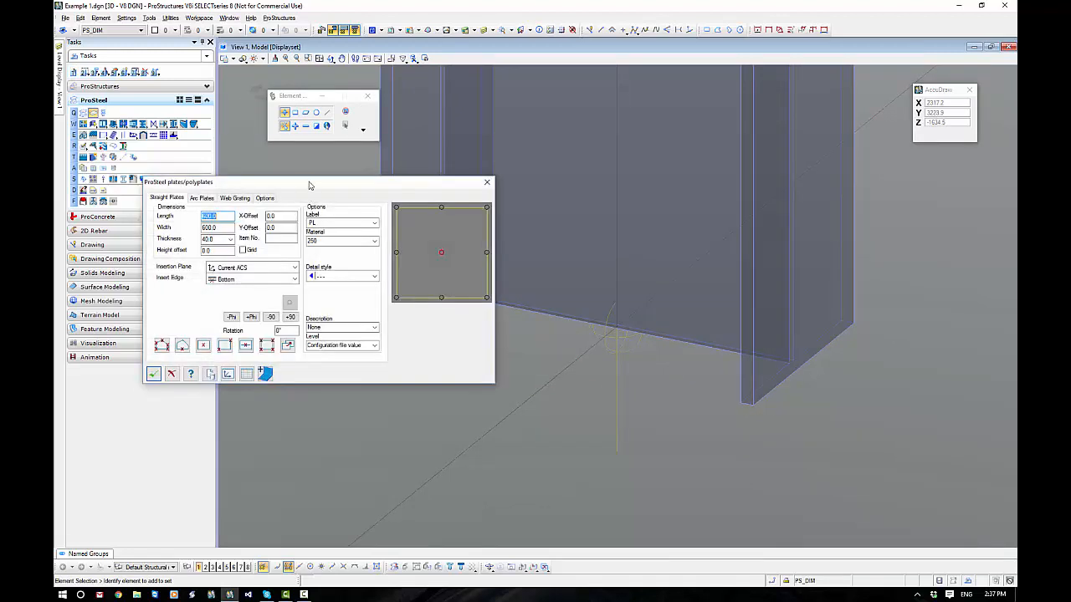
drag(309, 185, 432, 236)
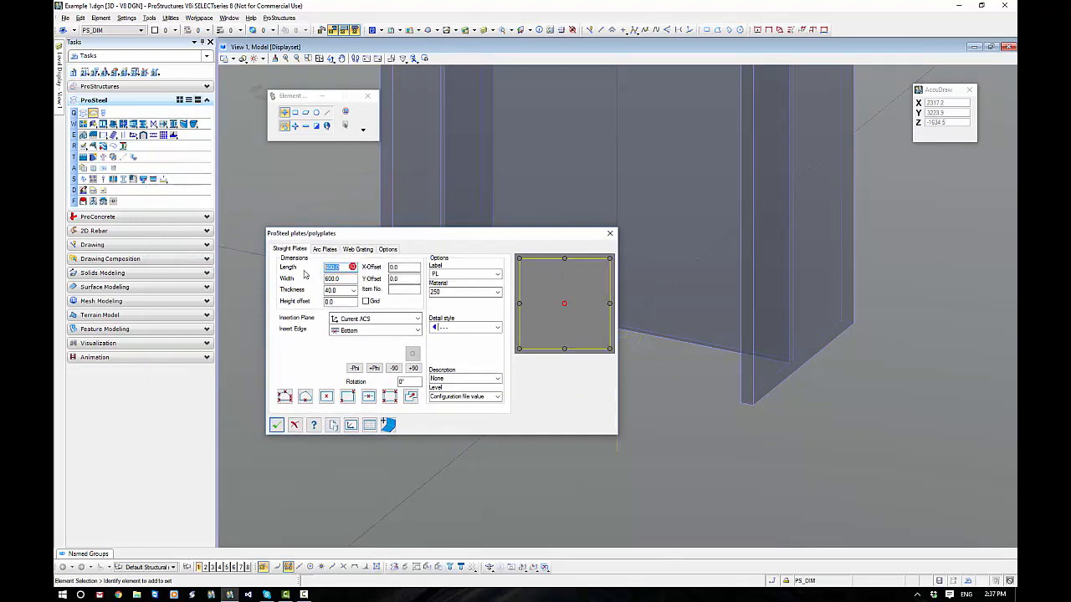
text(320)
key(Tab)
click(353, 291)
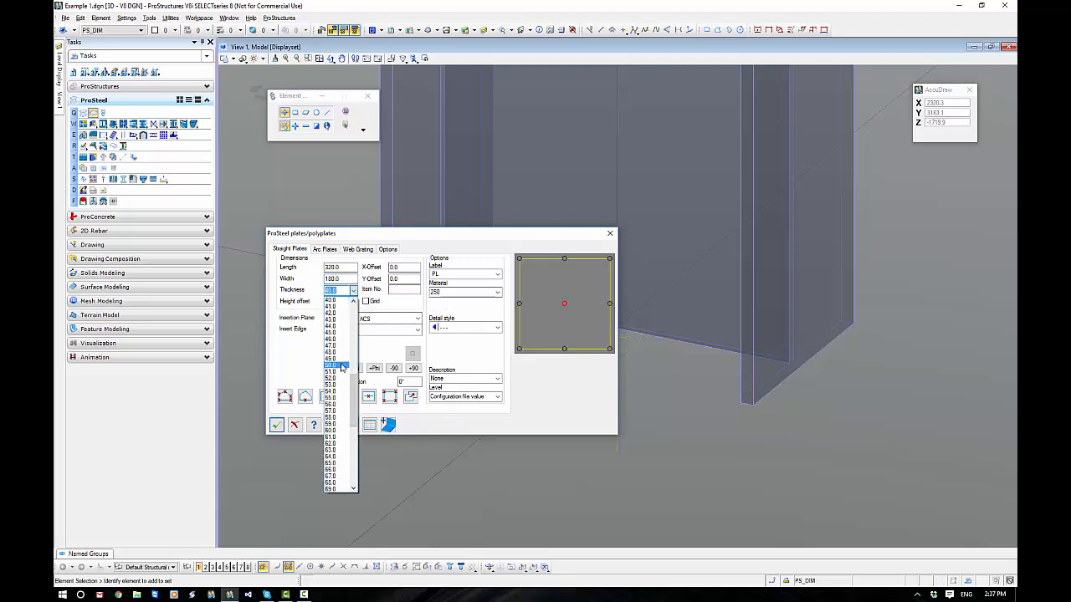
scroll(351, 385, up, 9)
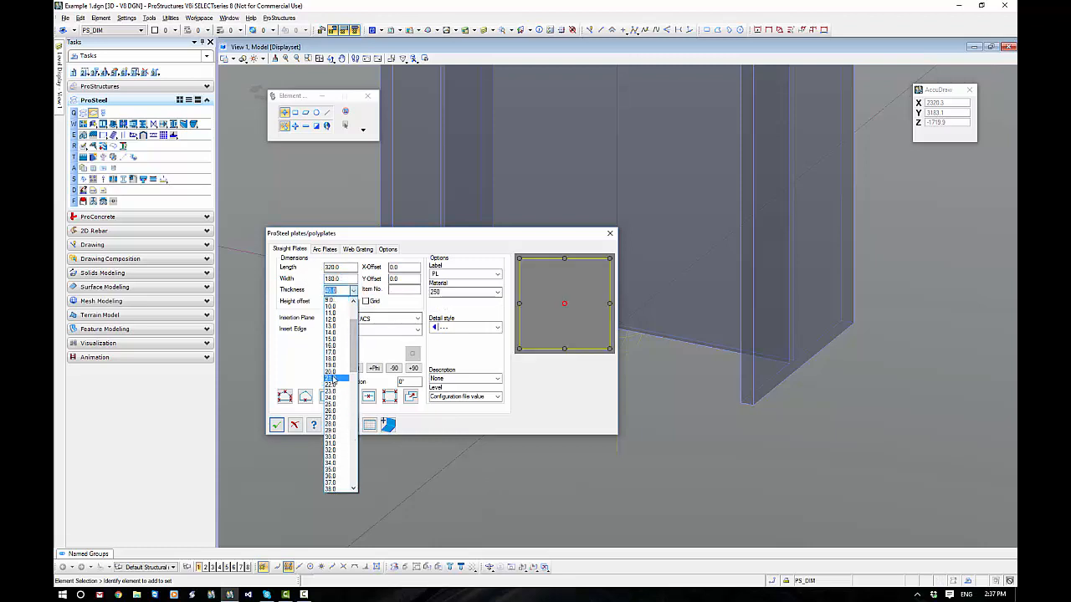
click(332, 373)
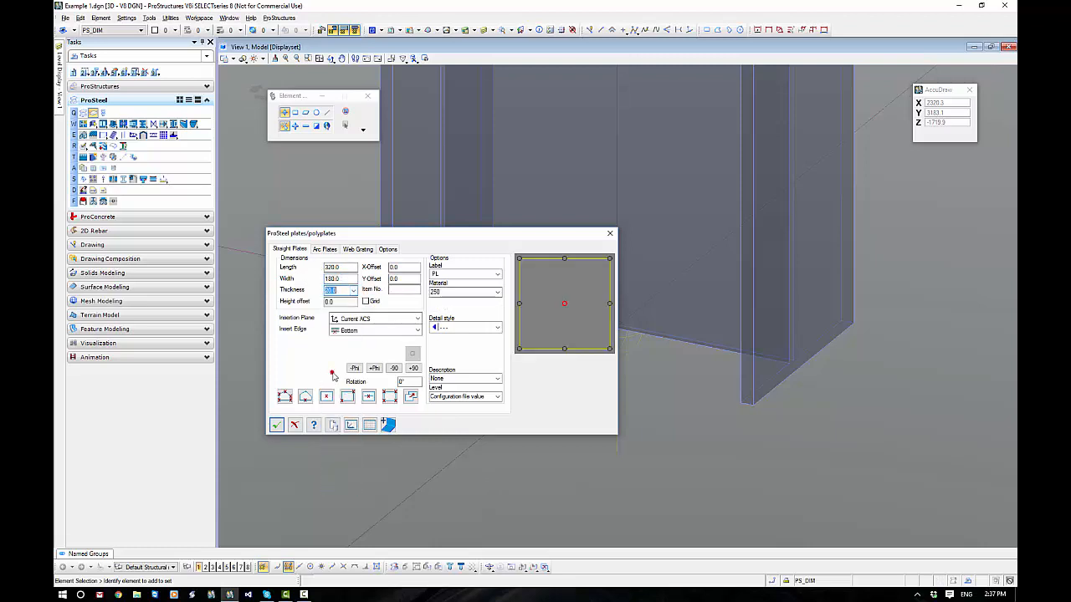
Set the plate's insert edge to Top, keeping label PL and material 250
click(450, 275)
click(452, 292)
click(352, 330)
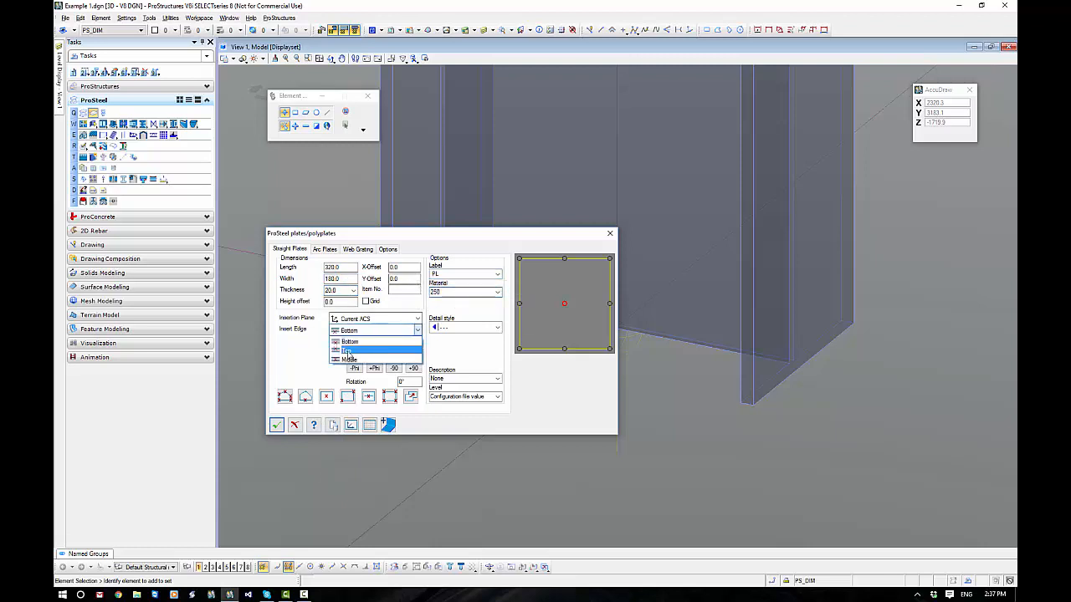
click(348, 355)
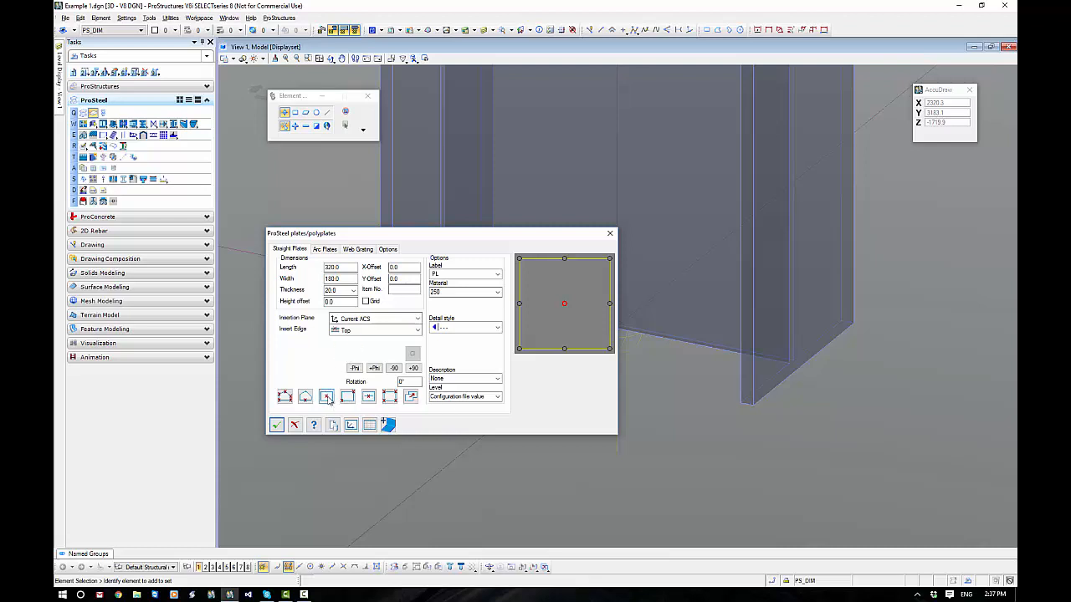
Insert the plate by its centre point at the middle of the column's base and finish plate creation
click(326, 395)
scroll(599, 335, up, 5)
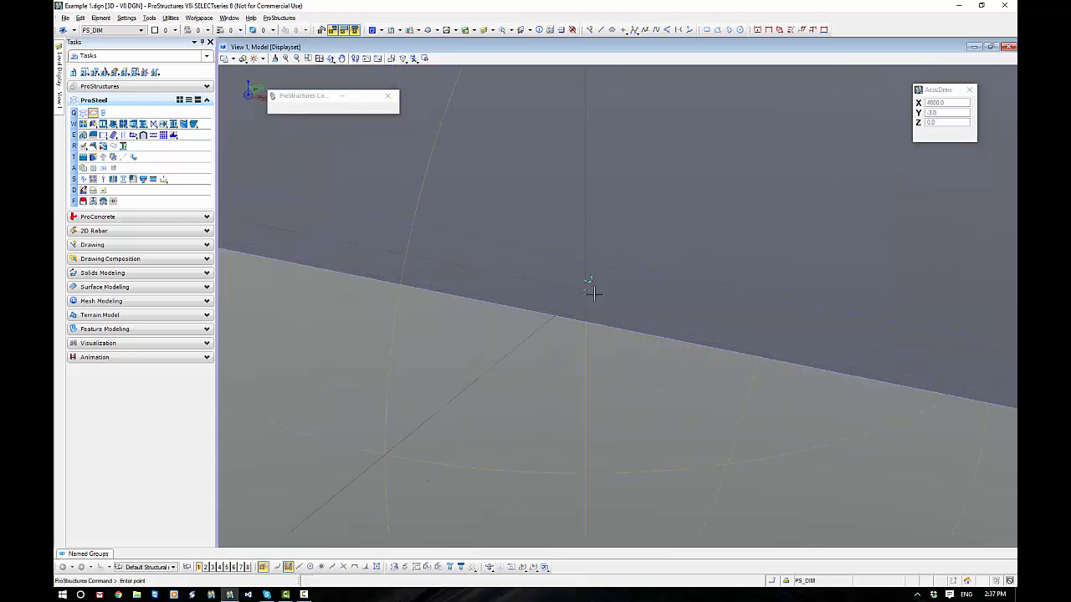
click(587, 291)
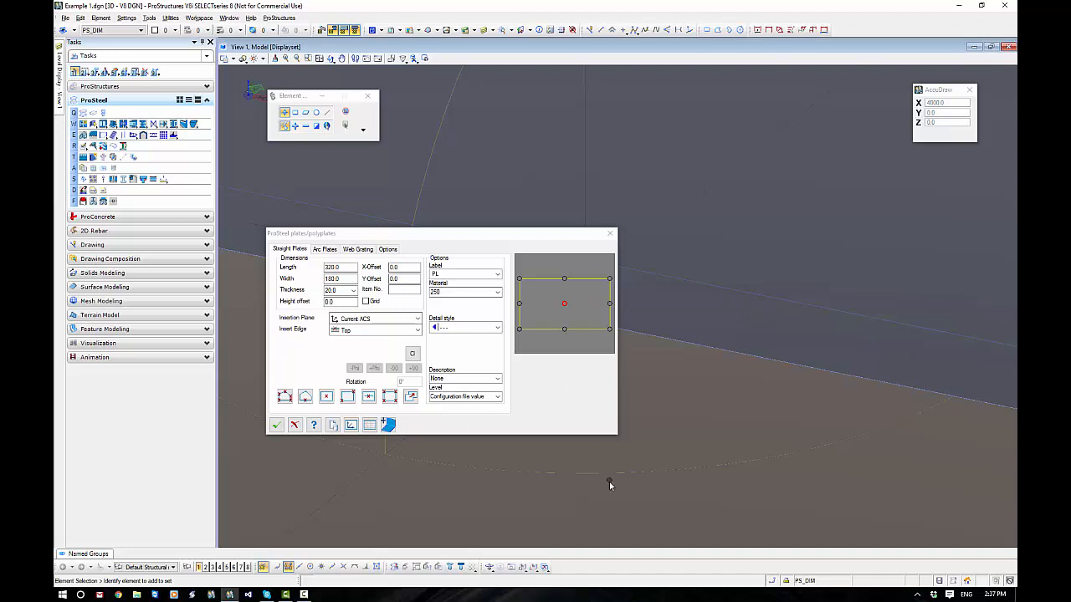
scroll(599, 487, down, 3)
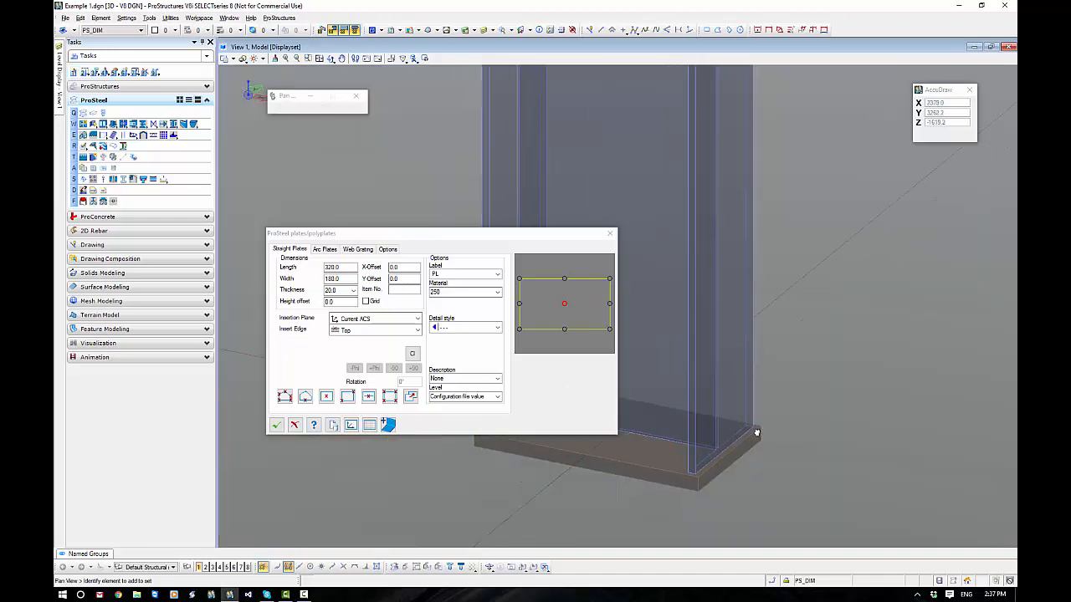
click(294, 425)
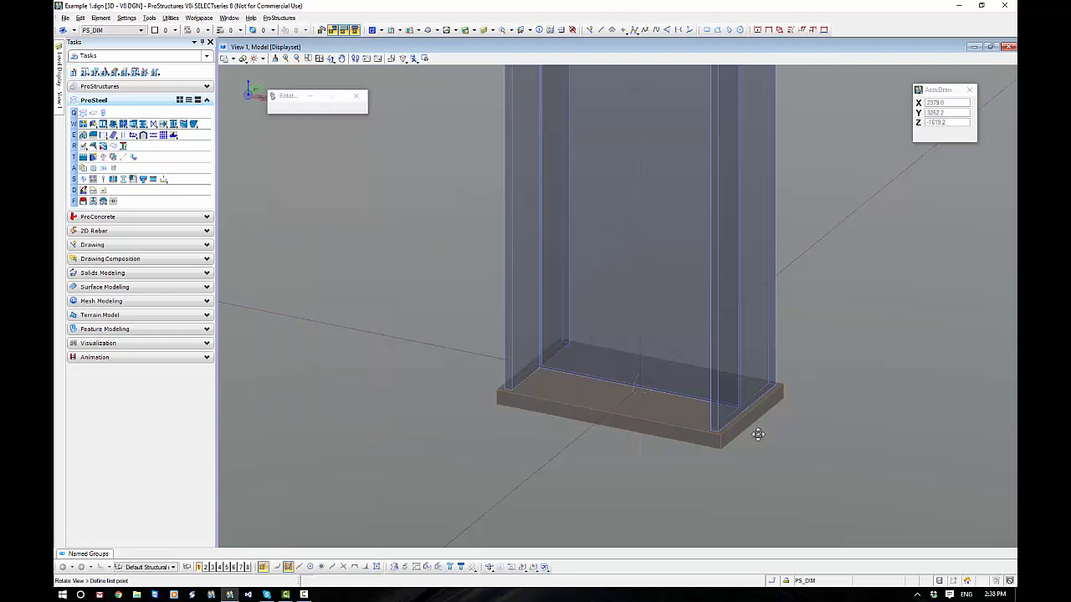
Delete the base plate under the column
shift+middle_drag(761, 431, 712, 423)
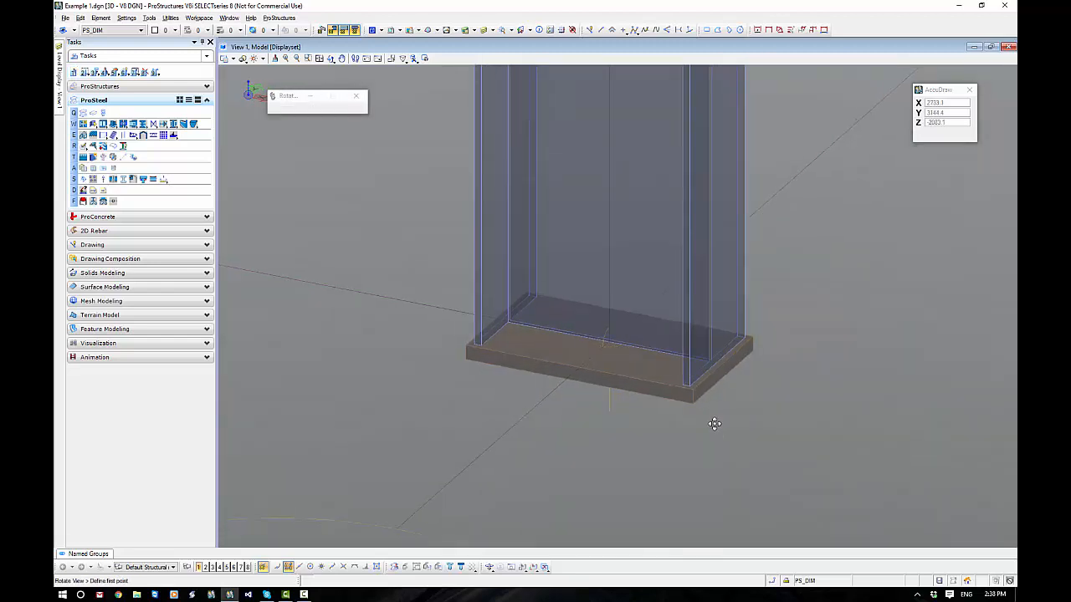
click(696, 403)
key(Delete)
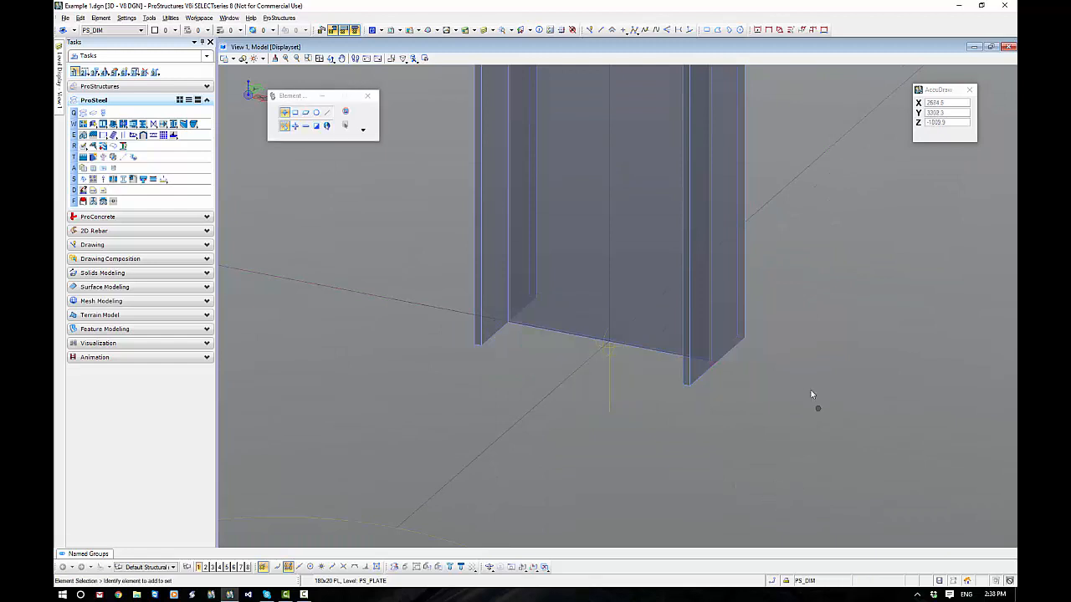
Start a new plate for the floor of the steel frame and set its thickness to 150
scroll(811, 390, down, 3)
middle_drag(799, 362, 442, 390)
scroll(448, 391, down, 3)
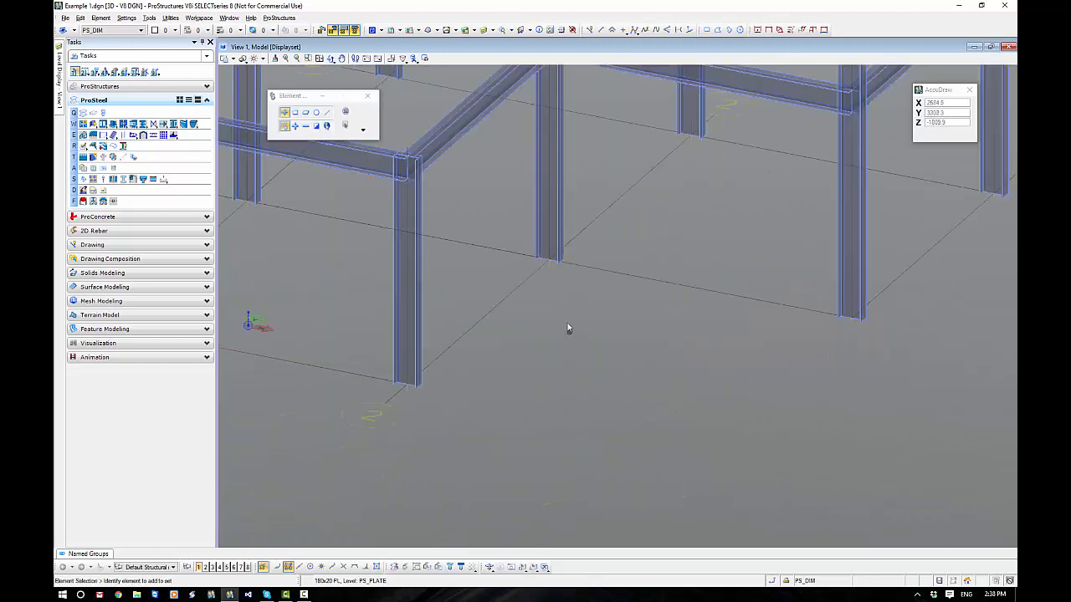
scroll(567, 323, up, 4)
scroll(567, 323, down, 6)
middle_drag(516, 337, 584, 354)
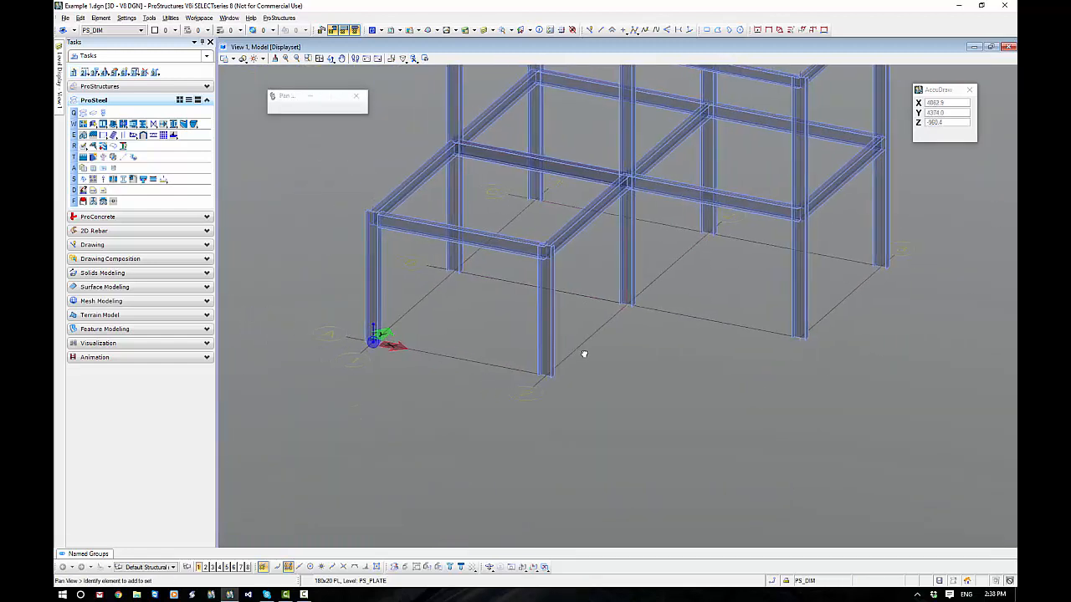
middle_drag(413, 399, 427, 425)
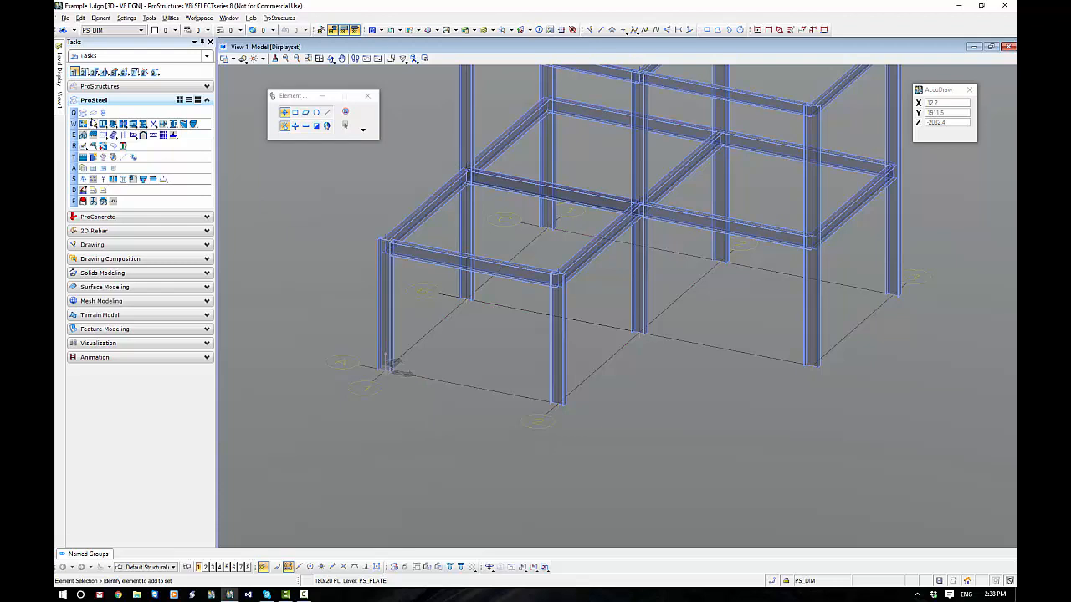
click(93, 113)
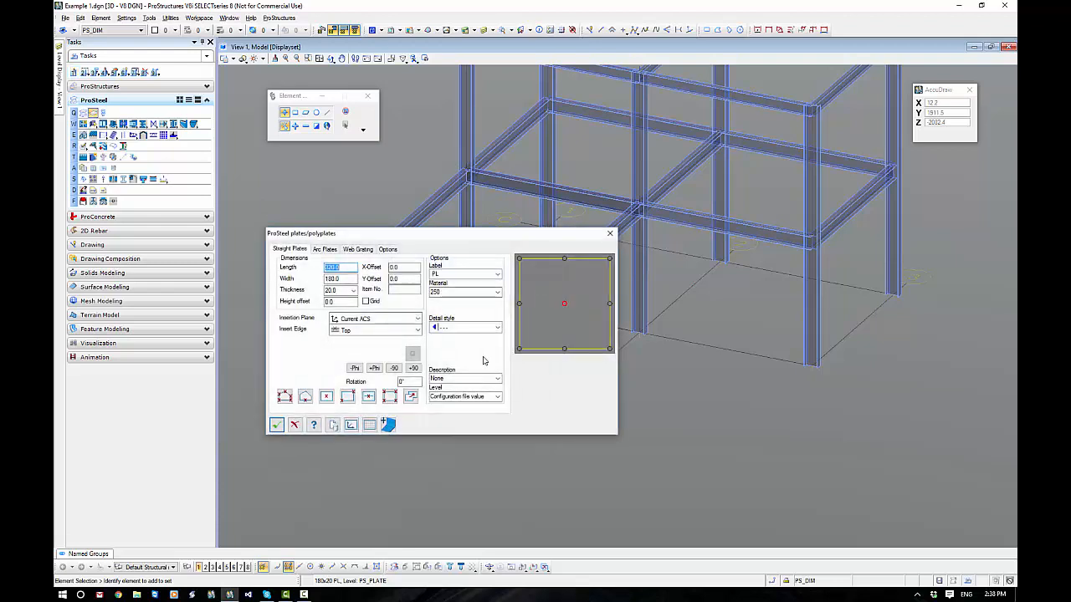
click(353, 289)
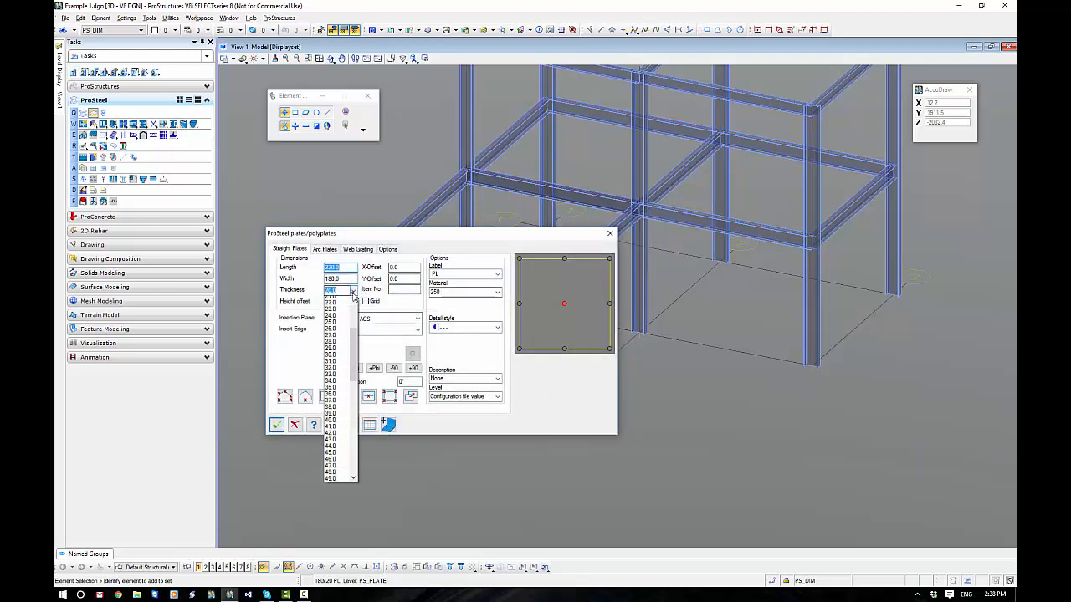
drag(353, 378, 345, 431)
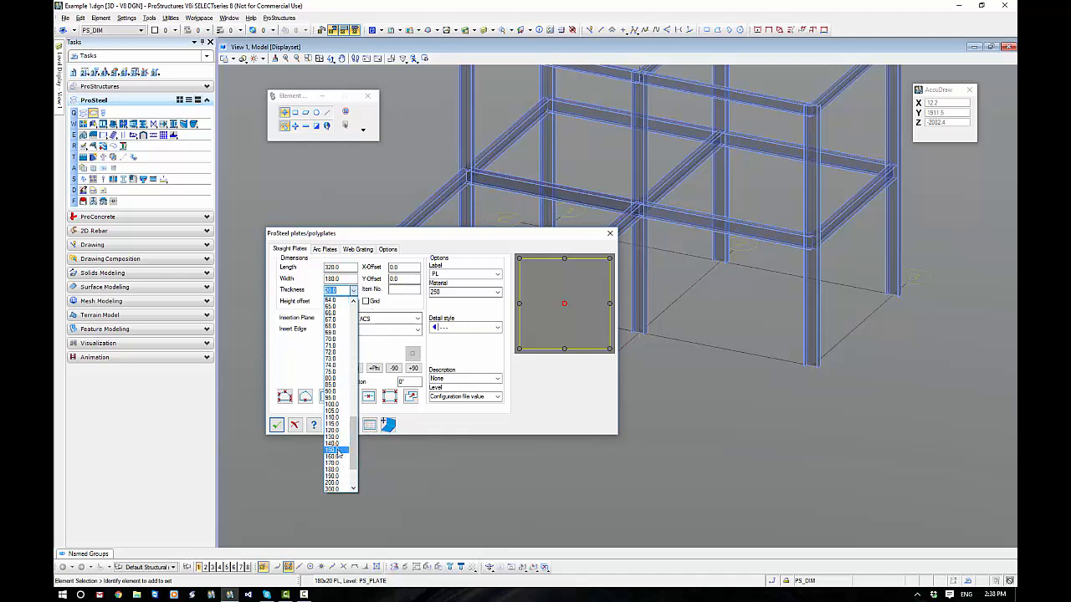
click(334, 450)
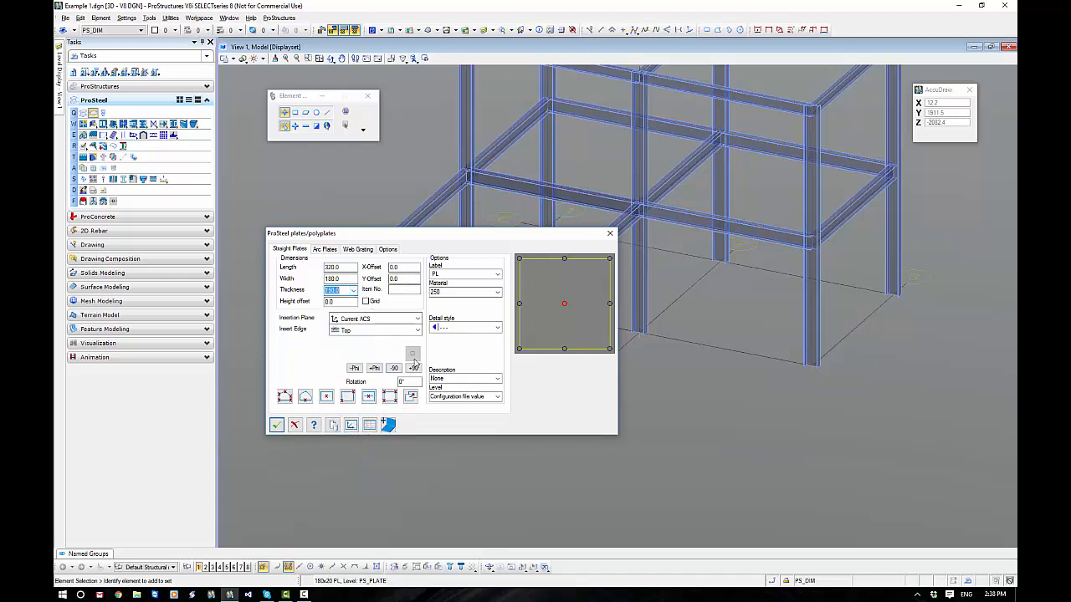
Set both the label and the material of the new plate to CONCRETE
click(475, 273)
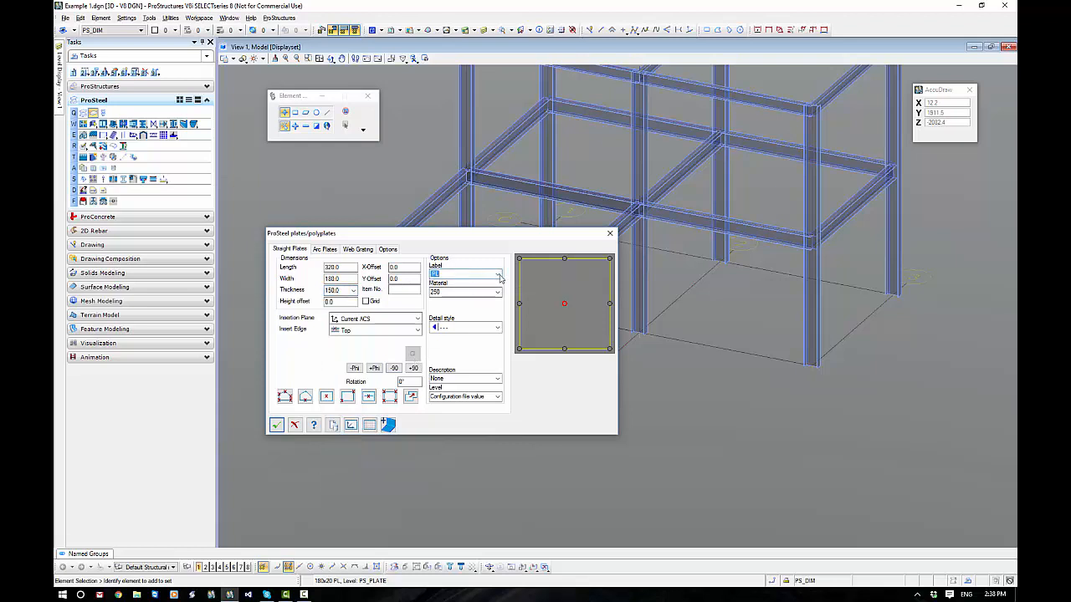
click(498, 275)
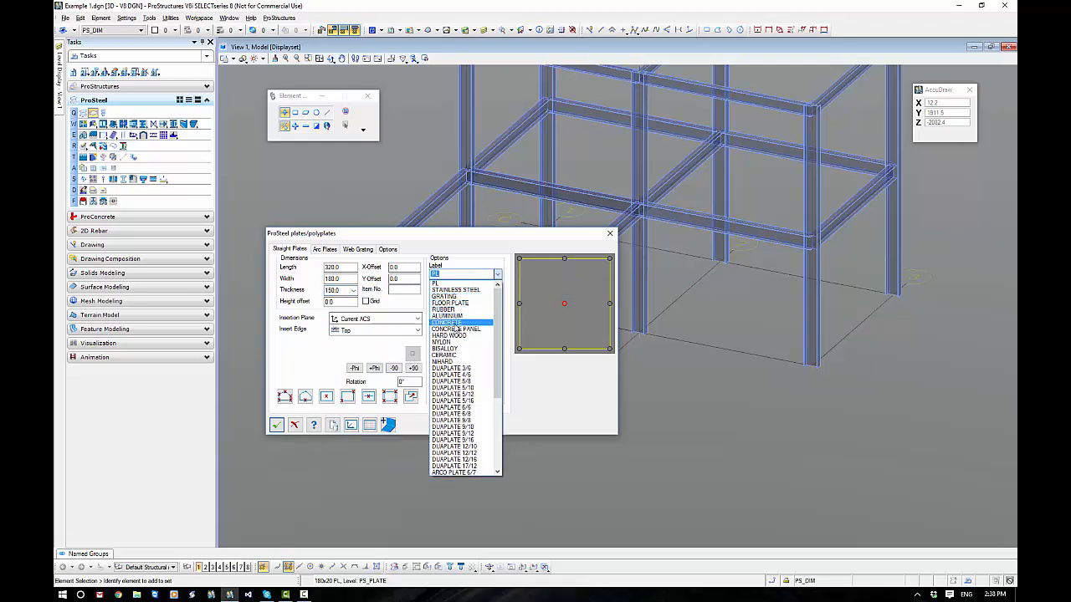
key(Escape)
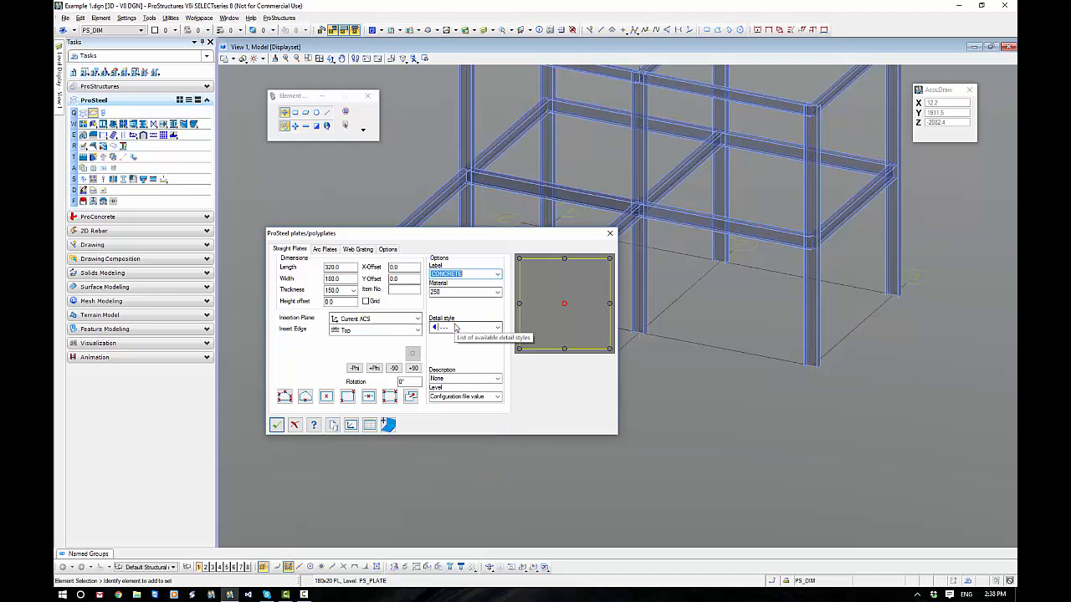
click(497, 292)
drag(497, 322, 498, 365)
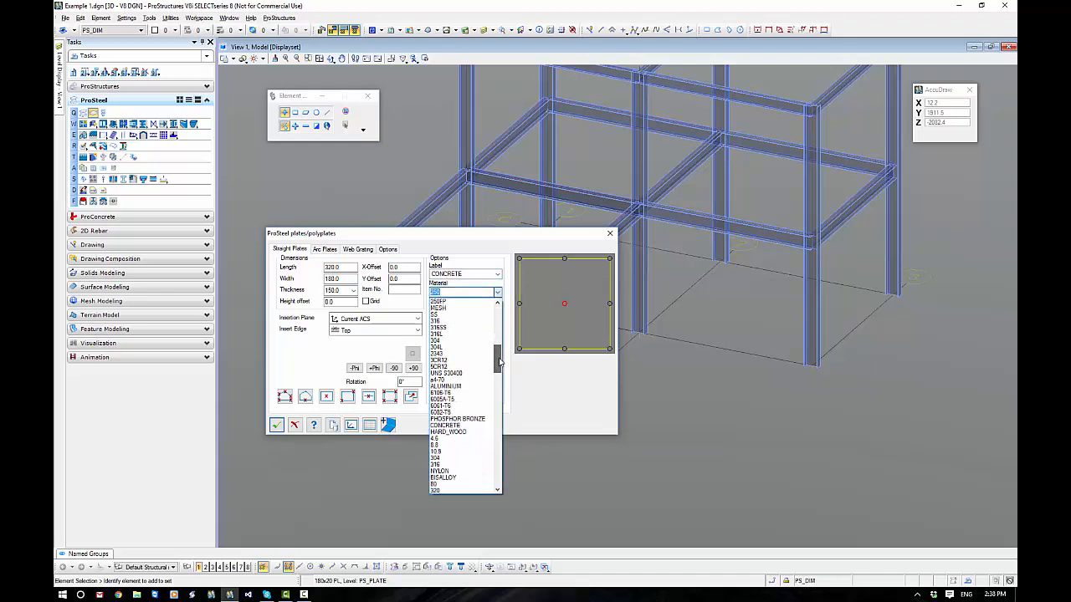
click(460, 432)
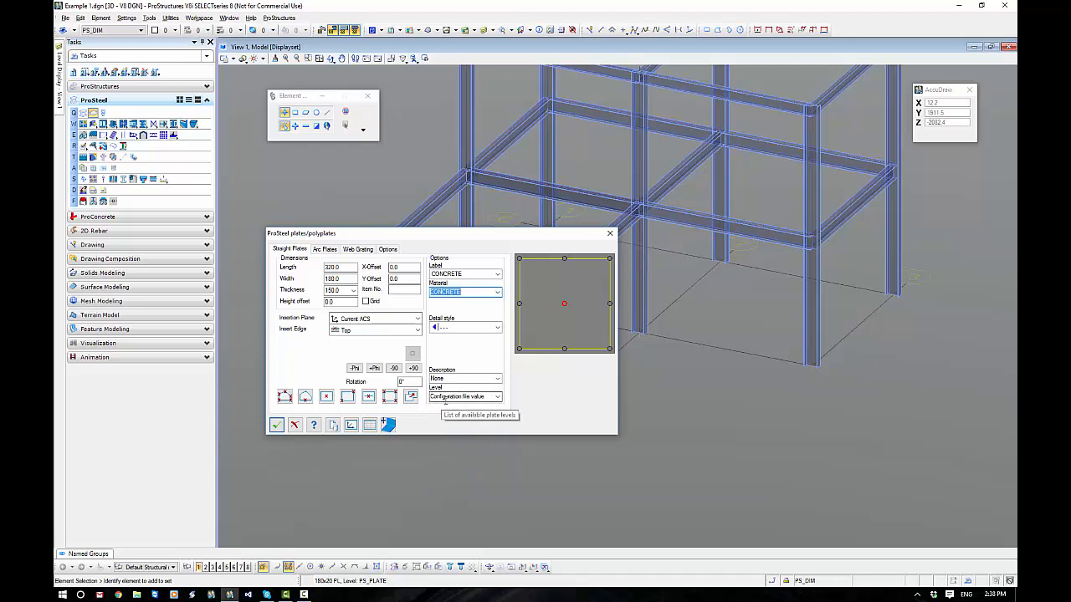
Assign the new plate to the PS_CONCRETE level
click(492, 396)
drag(497, 412, 503, 594)
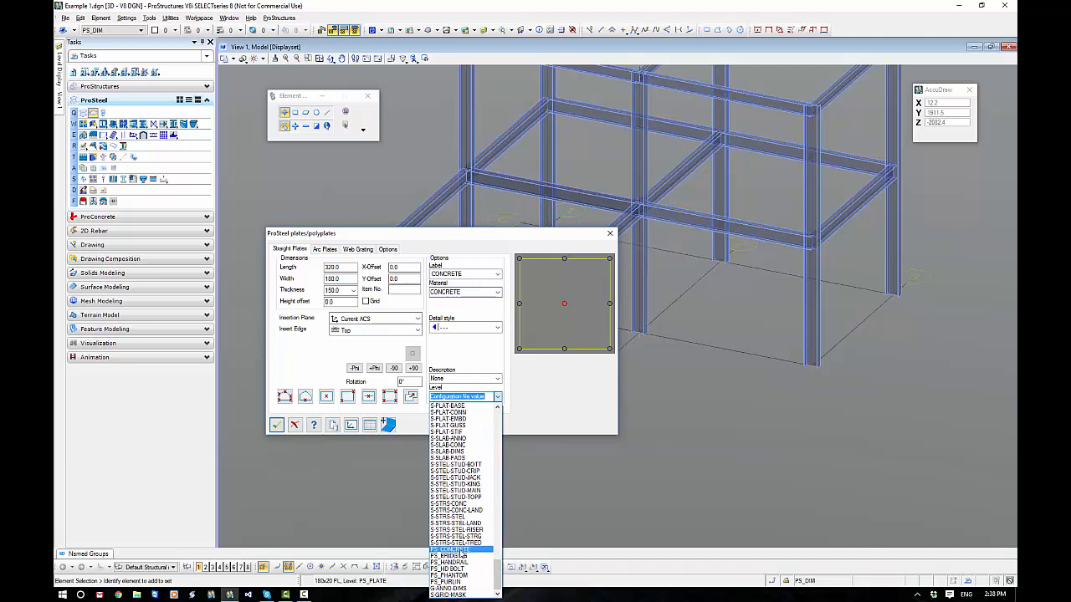
click(460, 550)
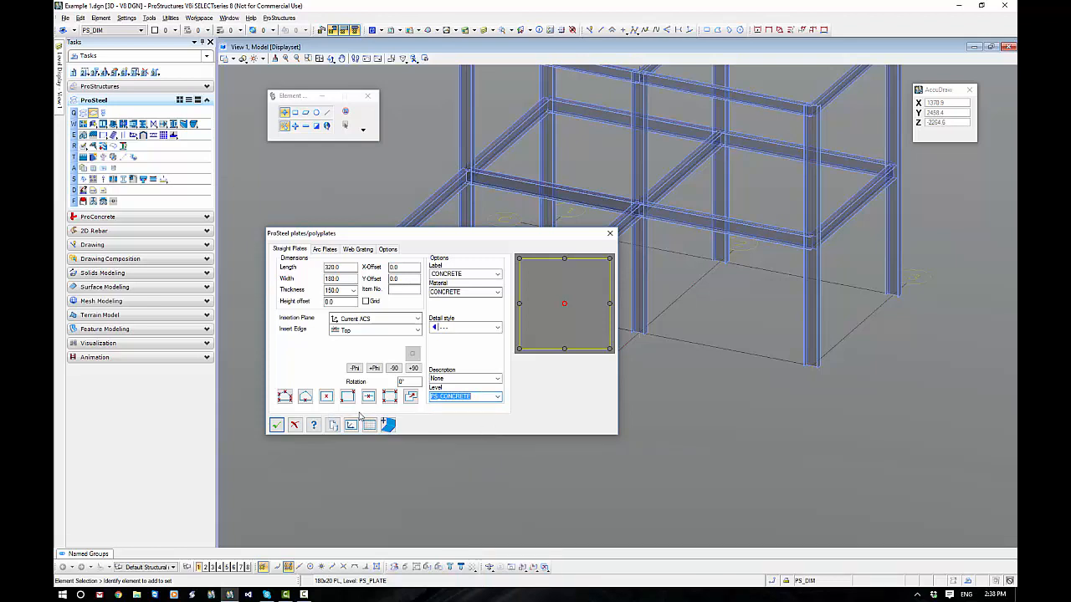
Outline the concrete plate as a closed L-shaped polygon through the six corner column bases, starting at the ACS origin
click(277, 425)
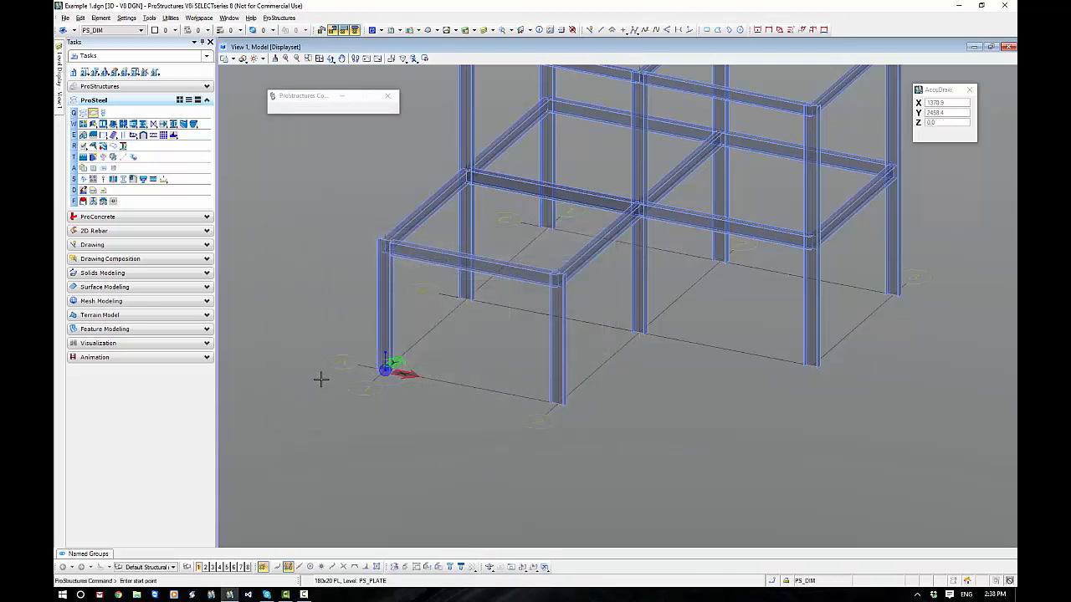
click(416, 374)
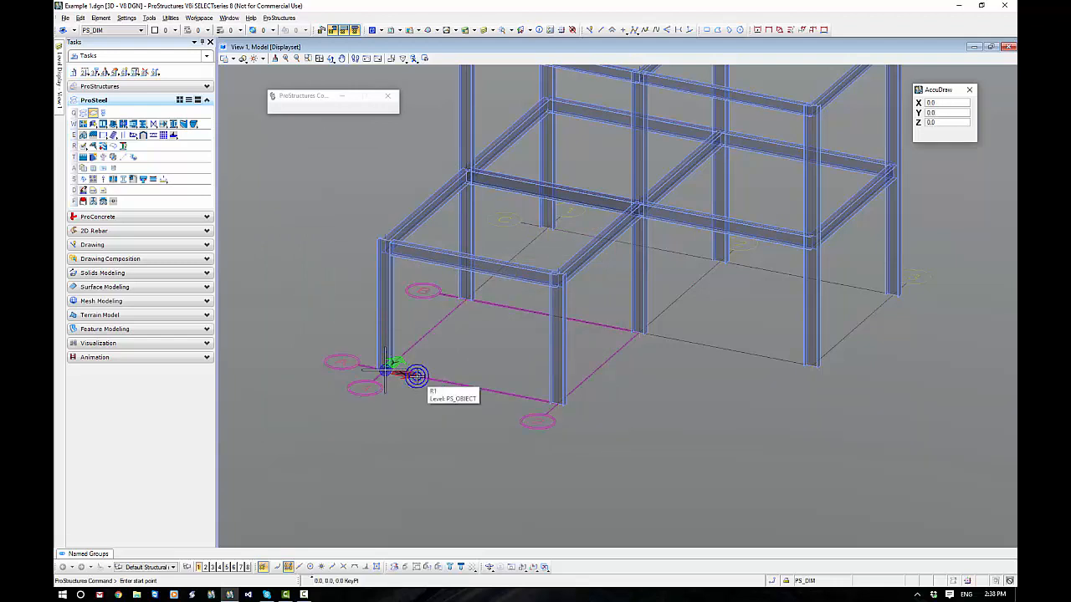
click(417, 374)
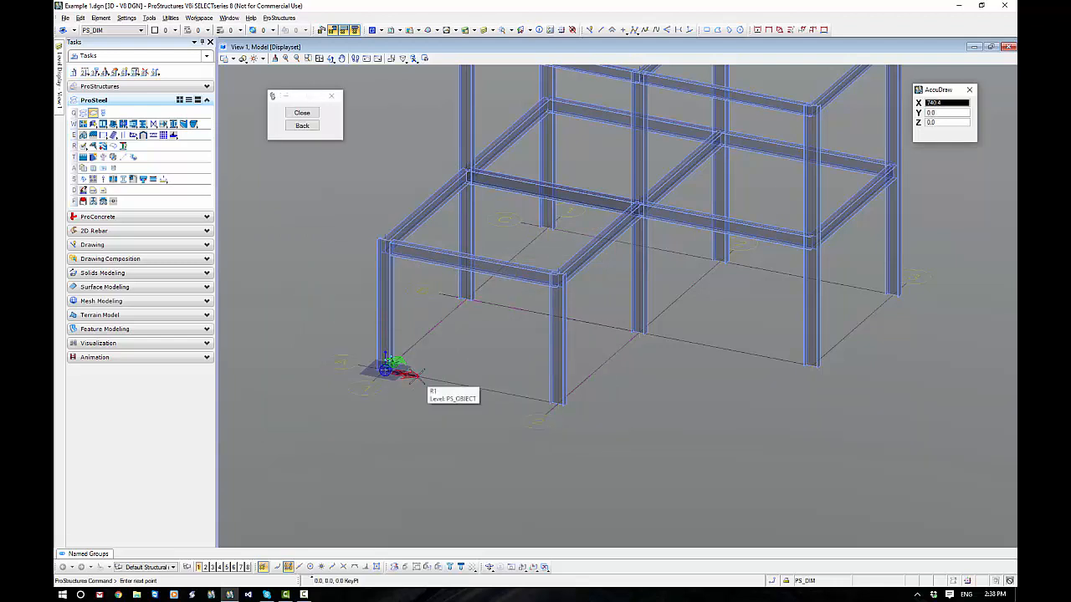
click(546, 227)
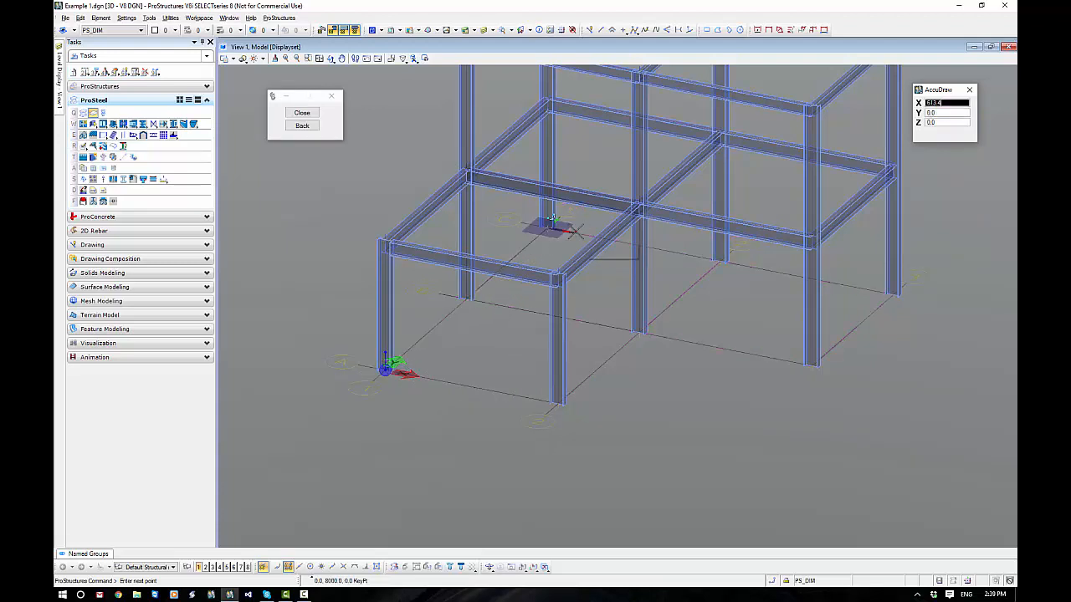
click(866, 287)
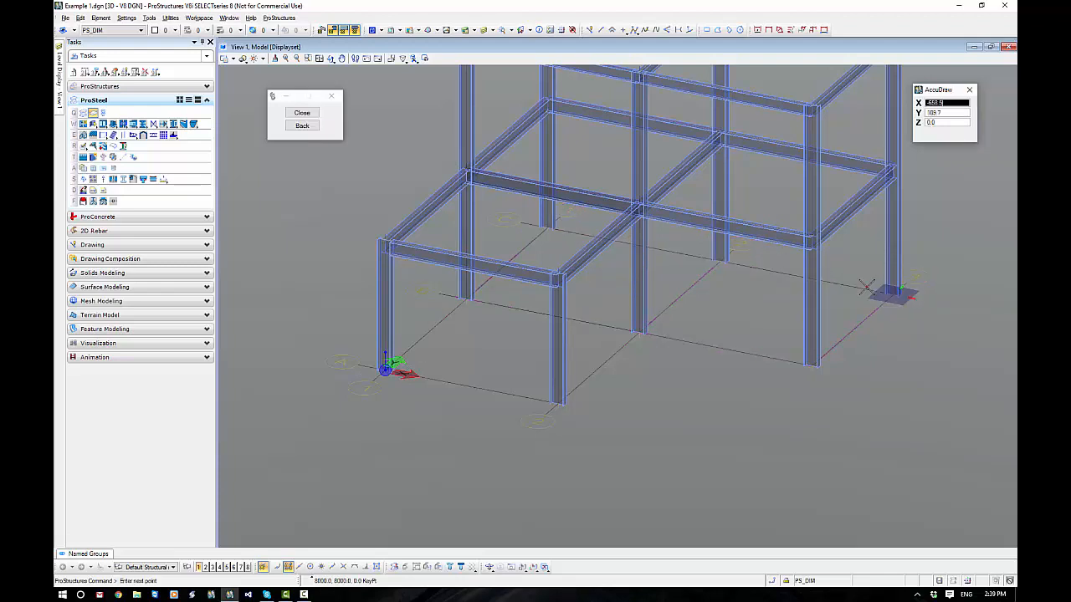
click(811, 365)
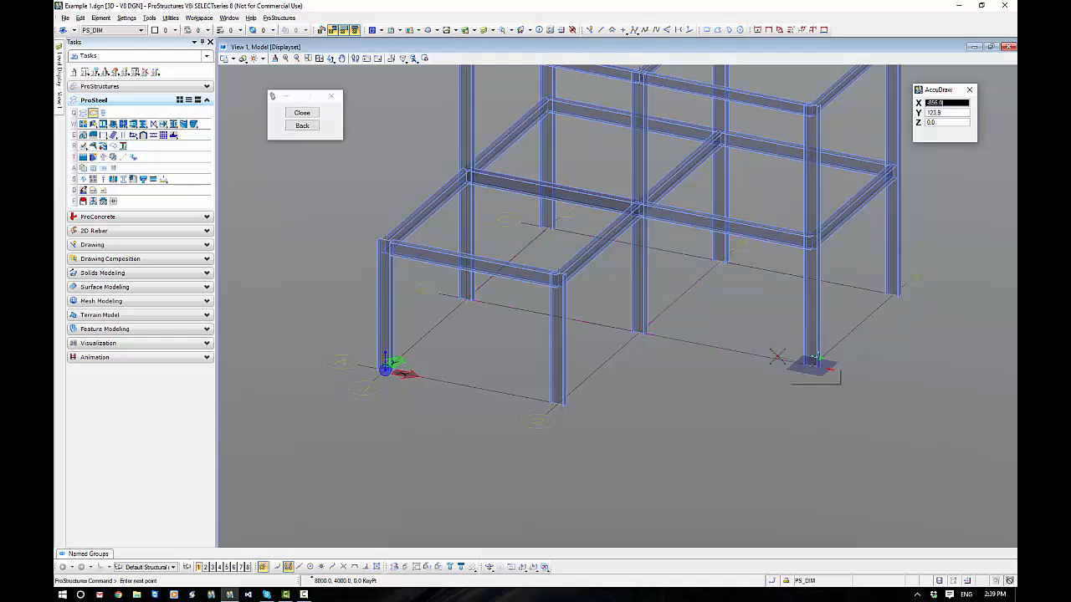
click(639, 334)
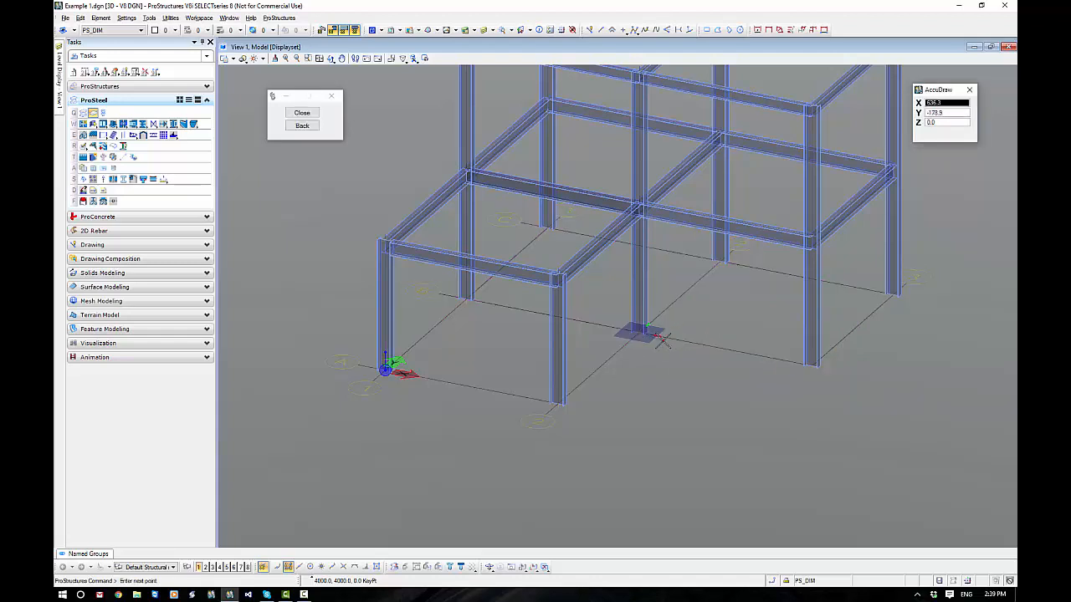
click(559, 402)
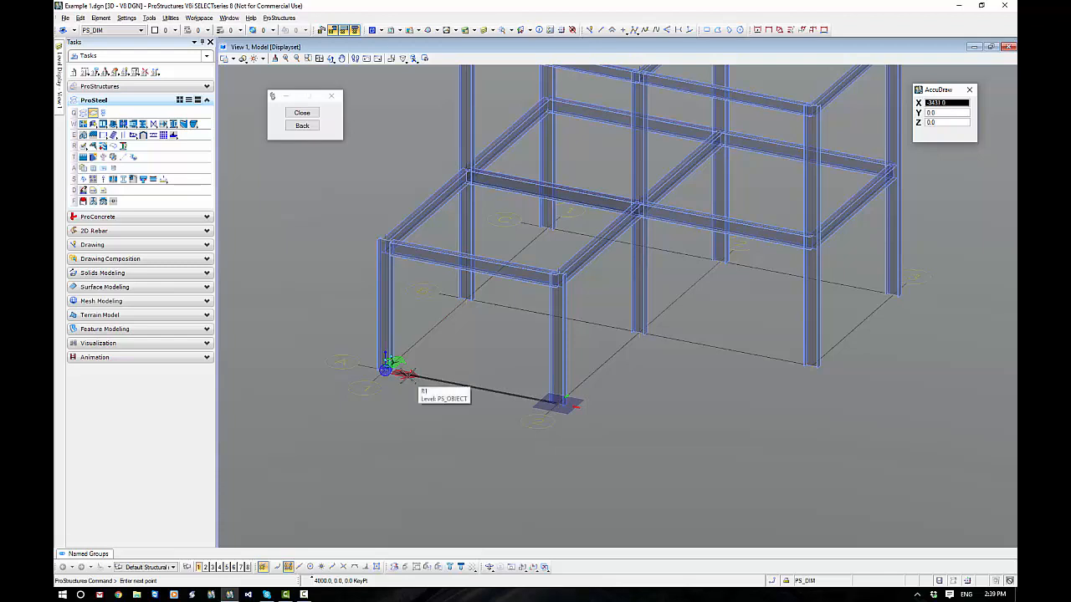
click(302, 113)
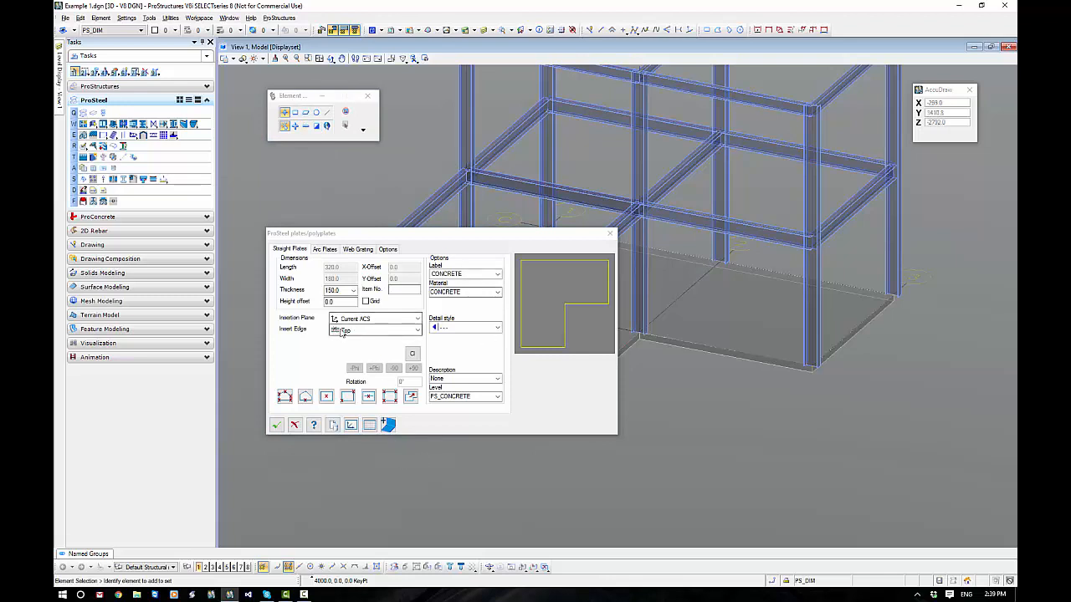
Set the L-shaped slab's height offset to -40 and accept the plate settings
click(338, 302)
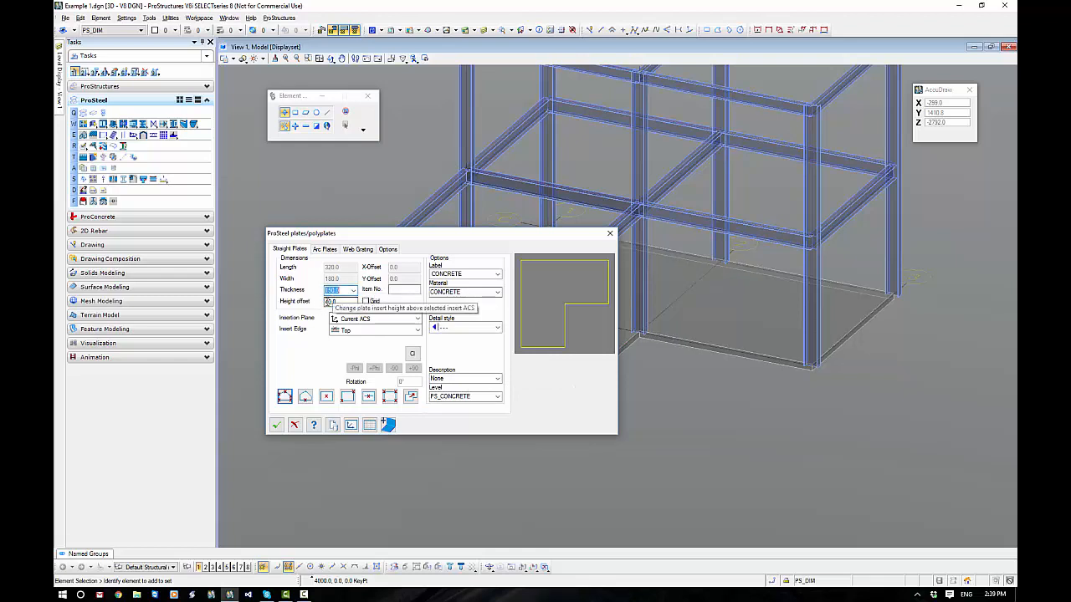
click(327, 302)
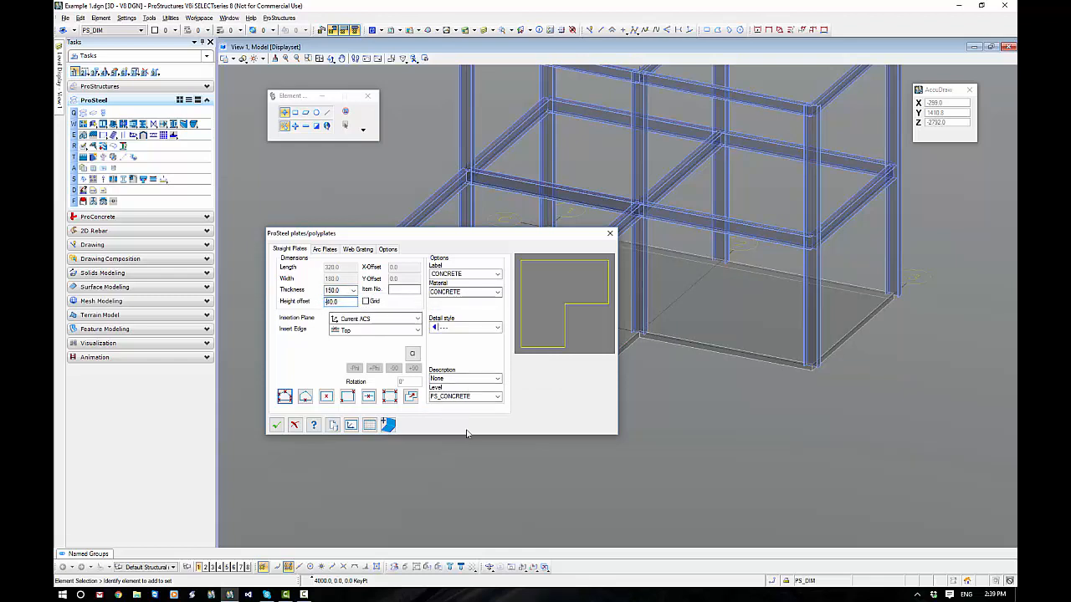
double_click(343, 300)
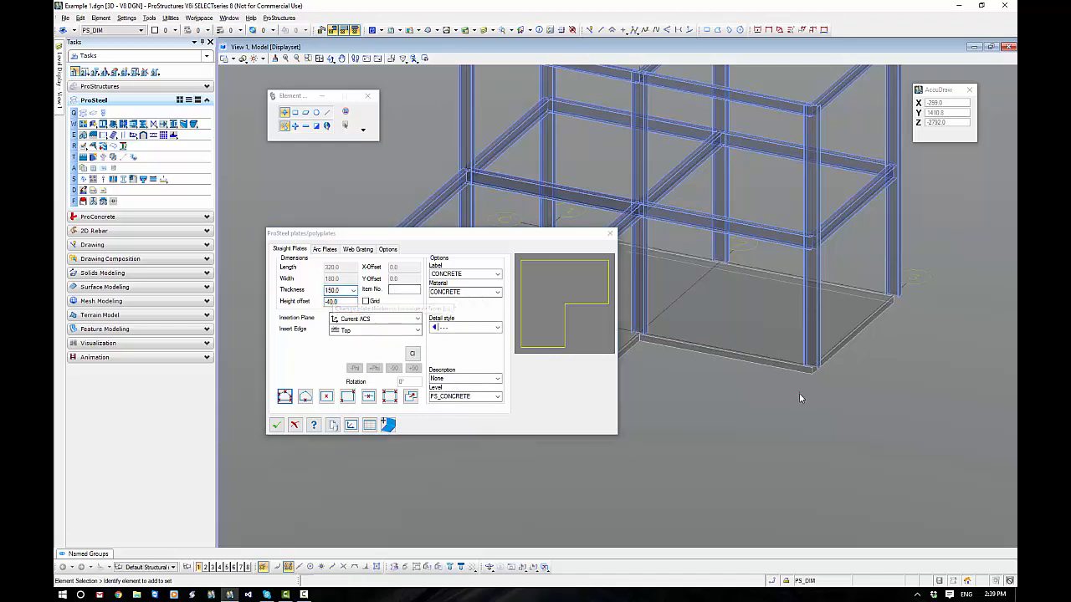
scroll(802, 390, up, 5)
shift+middle_drag(807, 387, 803, 360)
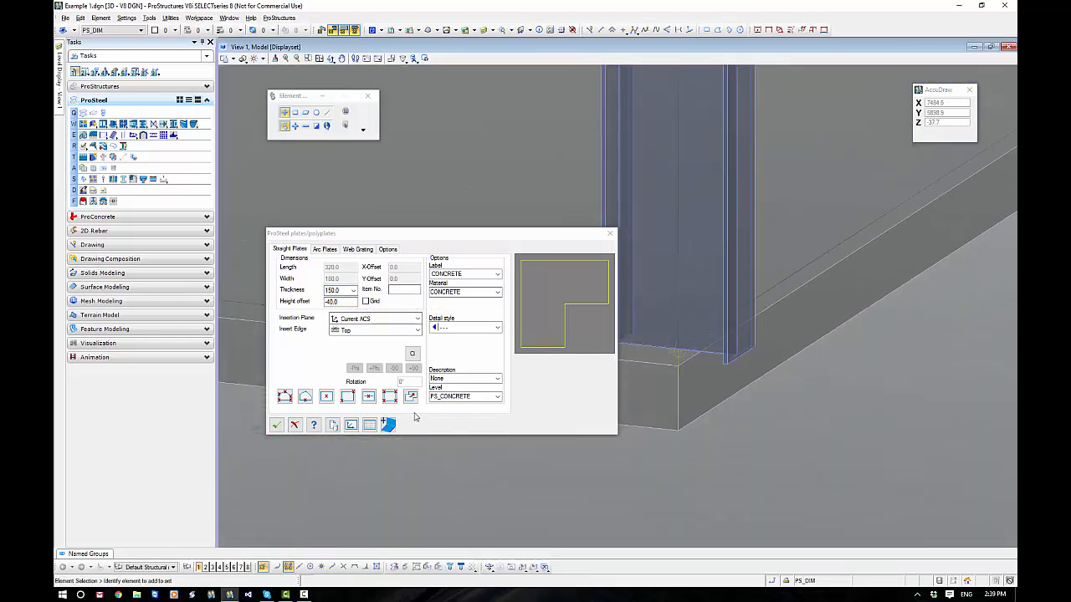
click(276, 425)
Move the slab's outer edge on the positive X side and the adjoining notch edge facing negative Y outward by 250 each
shift+middle_drag(440, 430, 483, 447)
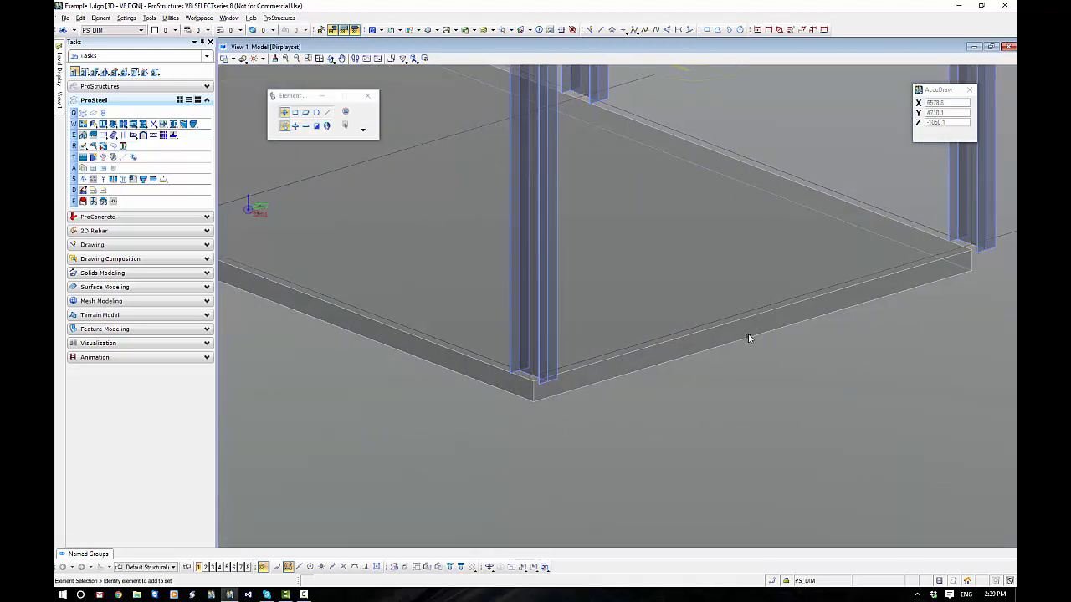
click(749, 341)
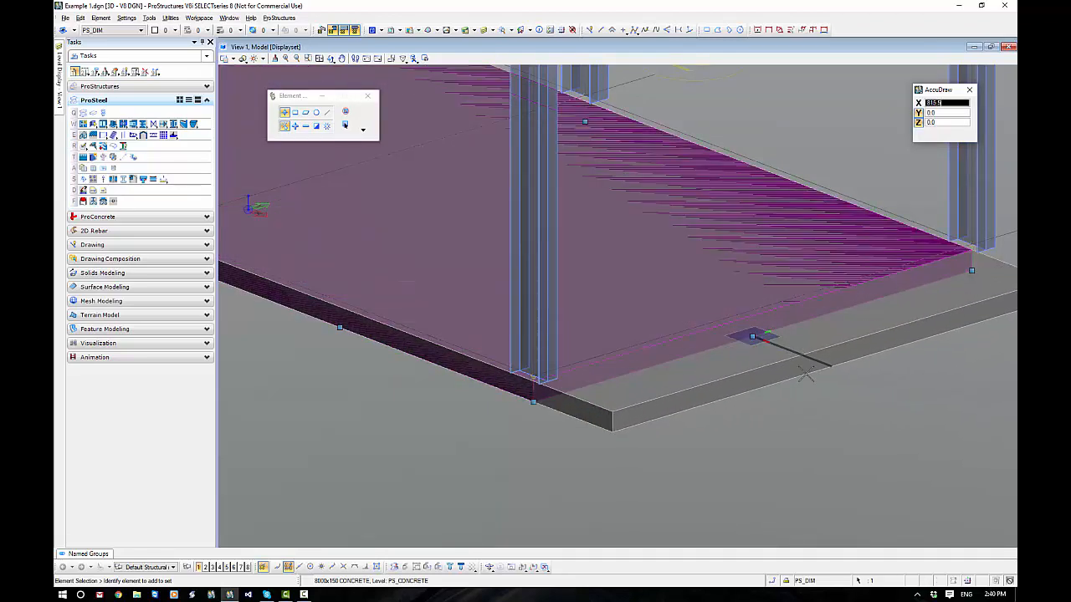
text(250)
click(806, 374)
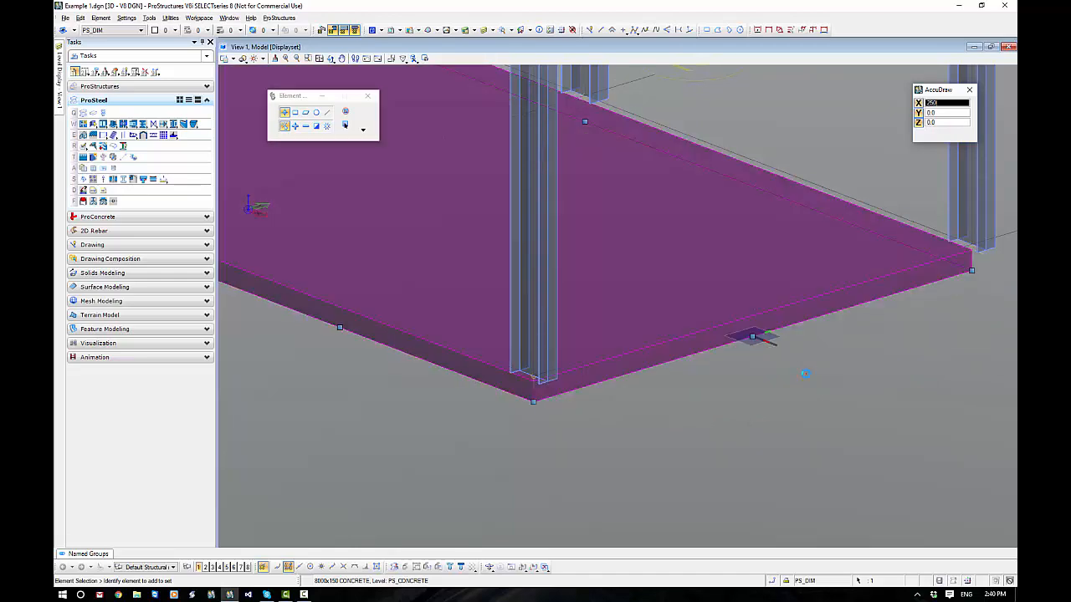
middle_drag(480, 415, 609, 358)
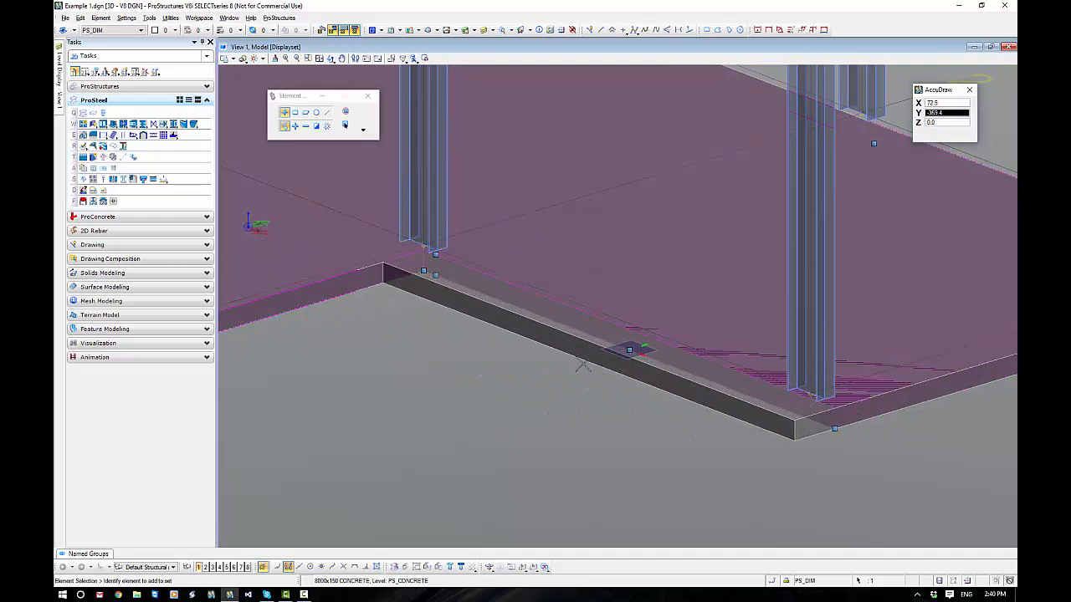
key(Return)
text(250)
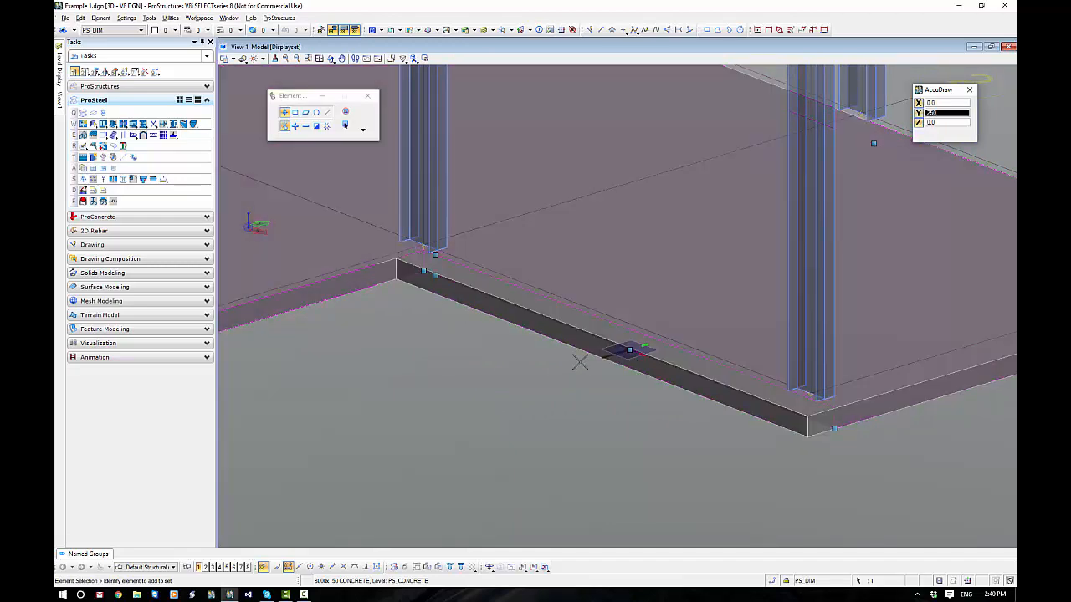
click(580, 361)
Move the notch edge facing positive X and the slab edge facing negative Y near the origin outward by 250 each
shift+middle_drag(406, 373, 565, 325)
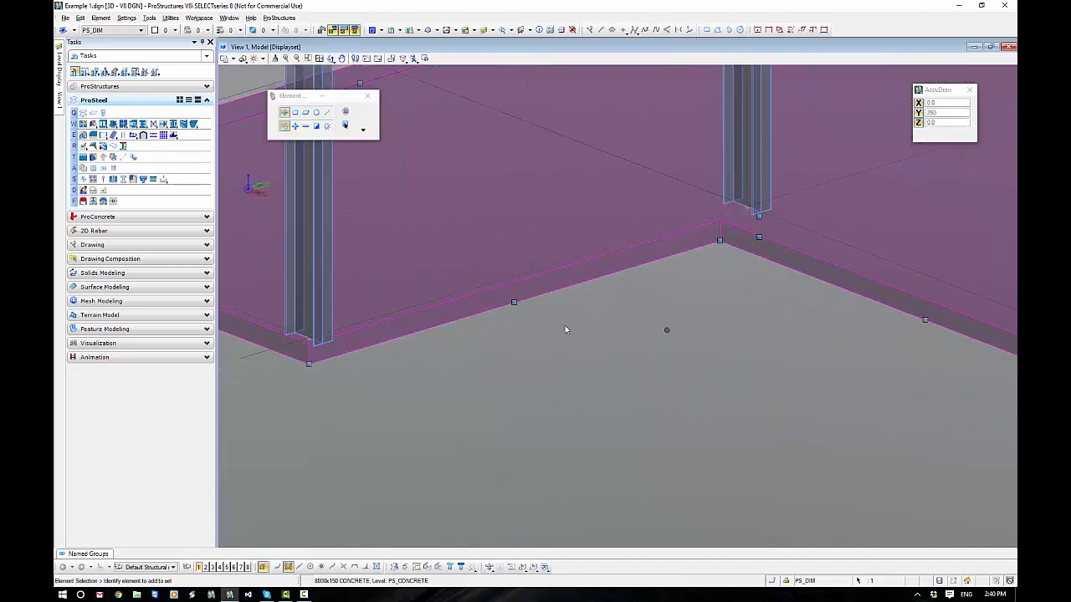
click(513, 304)
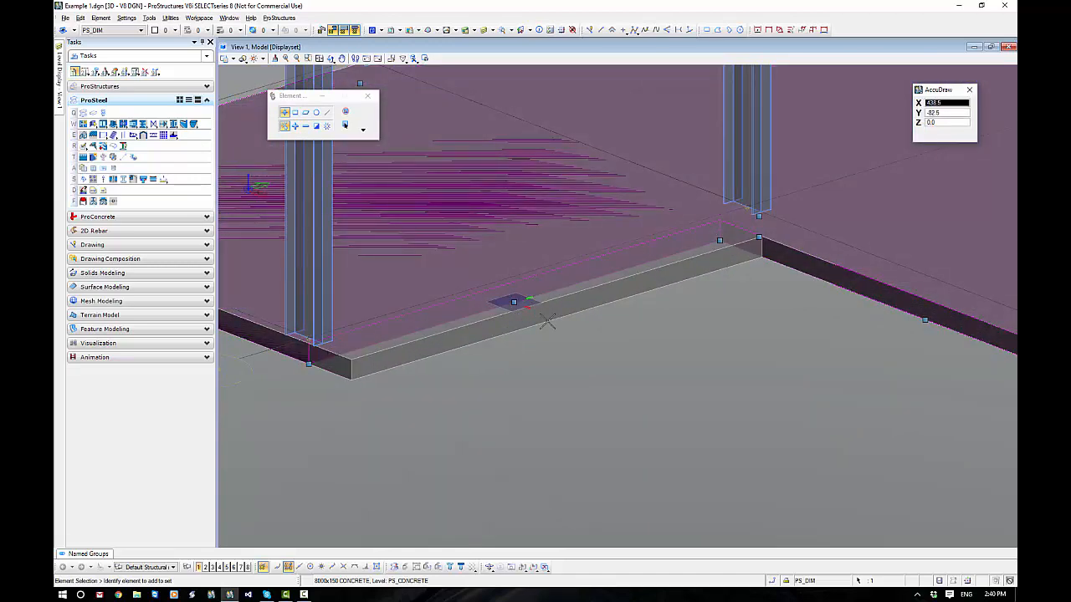
click(545, 318)
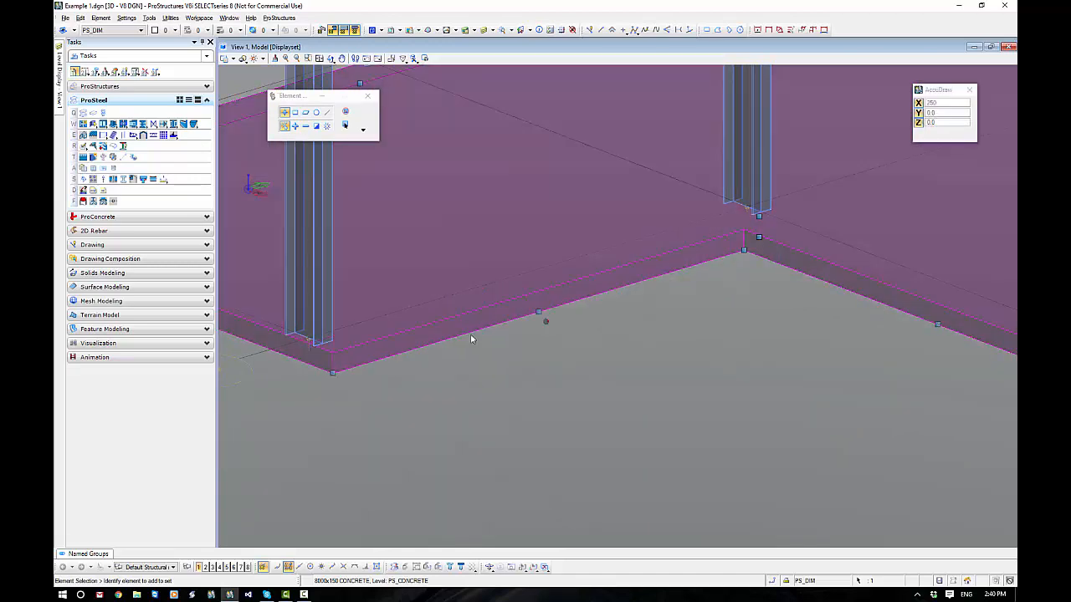
mouse_move(472, 335)
middle_down()
mouse_move(358, 400)
mouse_move(480, 331)
middle_up()
click(453, 304)
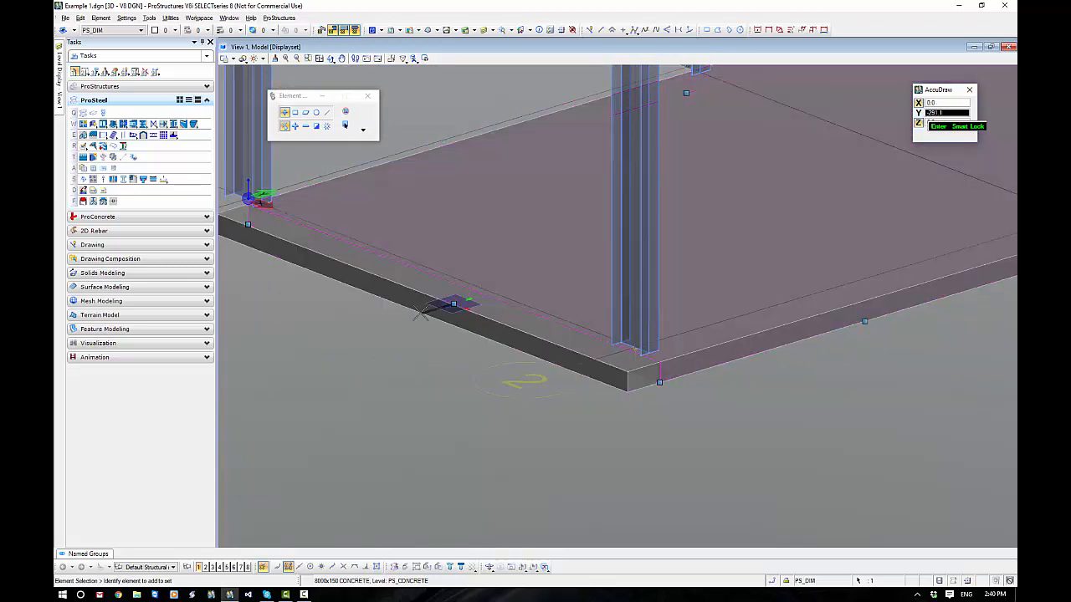
text(250)
click(420, 312)
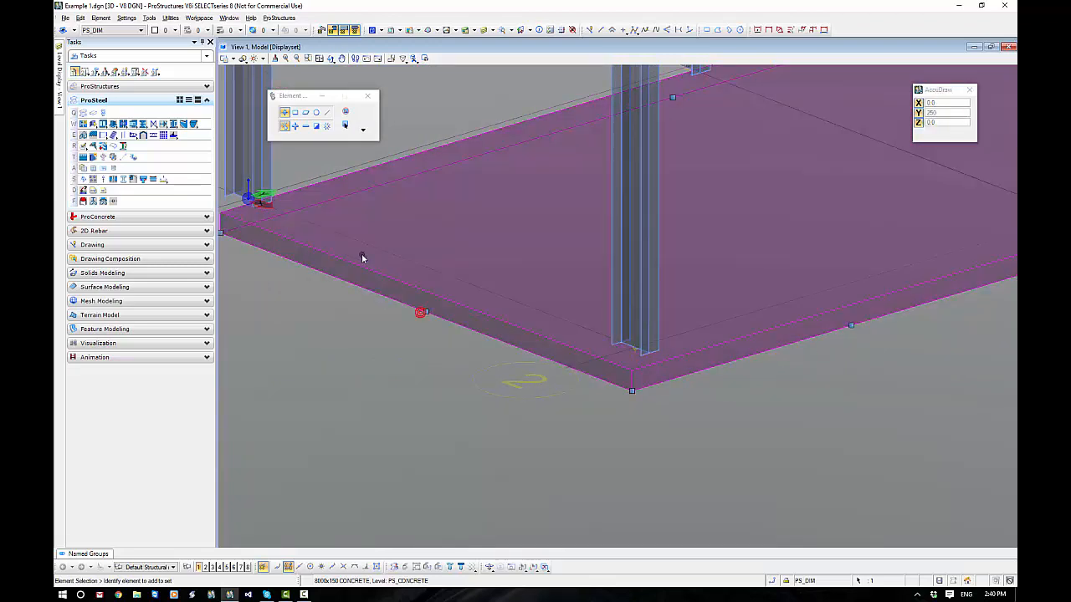
Move the slab's long edge on the negative X side outward by 250, beyond the column at the origin
middle_drag(396, 275, 561, 422)
click(834, 246)
click(834, 246)
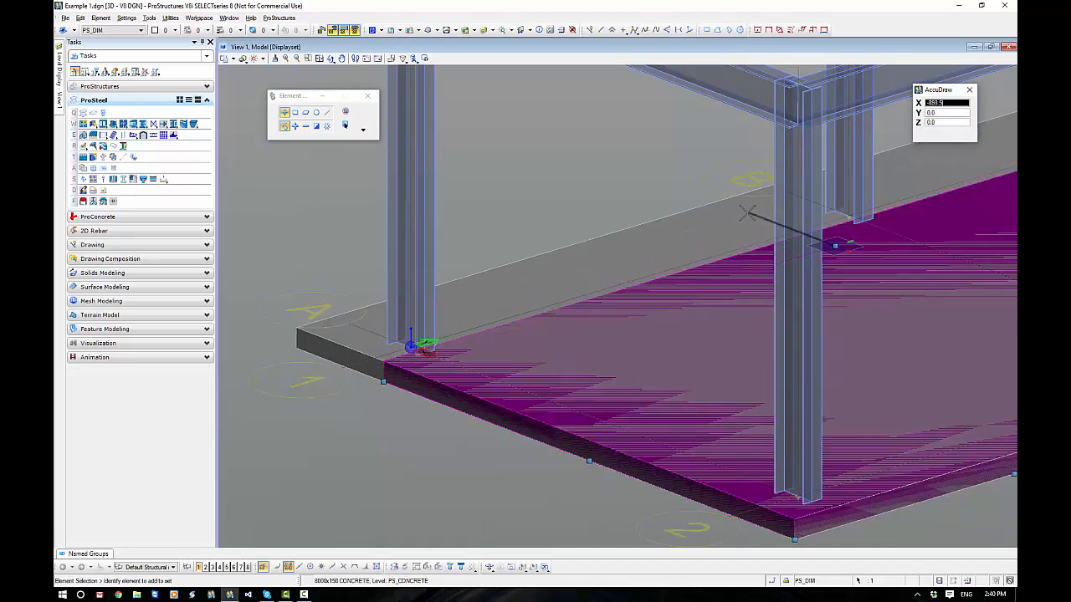
text(250)
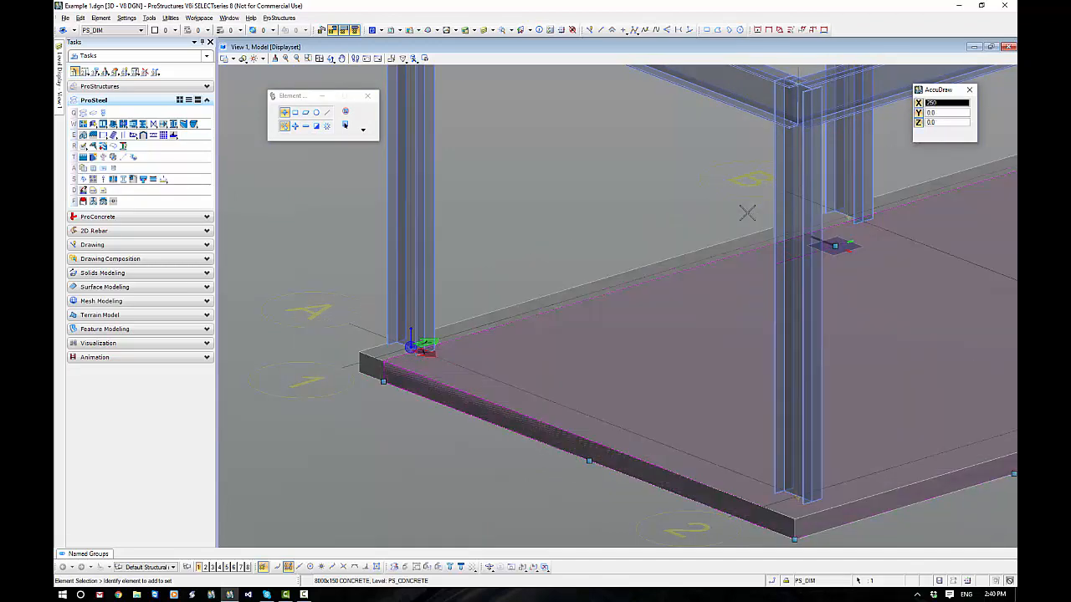
click(747, 213)
Move the slab's remaining edge on the positive Y side outward by 250 and deselect the slab
middle_drag(958, 320, 411, 413)
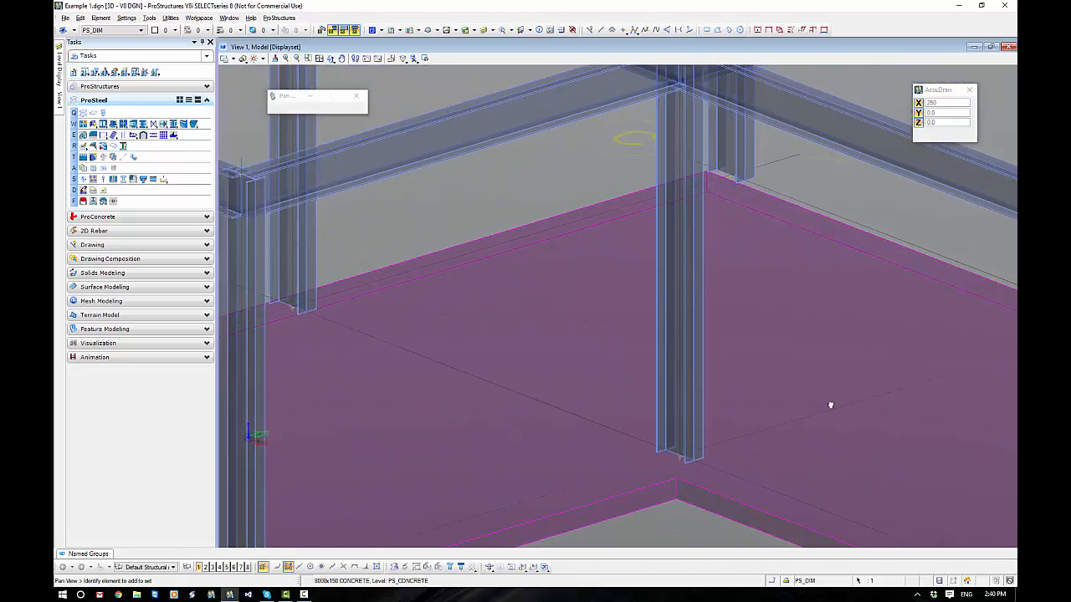
middle_drag(831, 405, 475, 393)
click(767, 338)
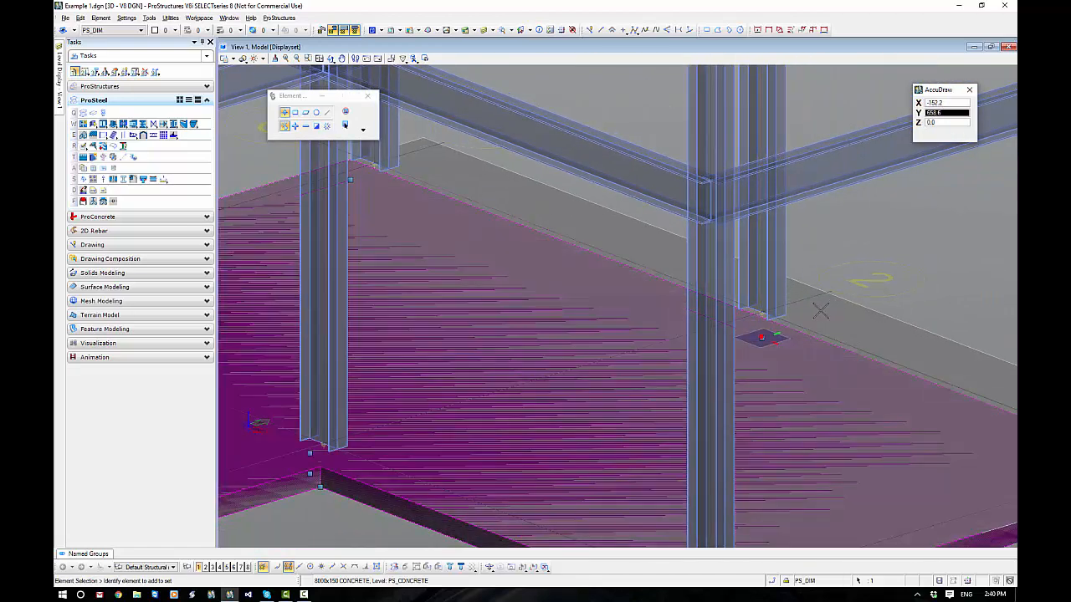
text(250)
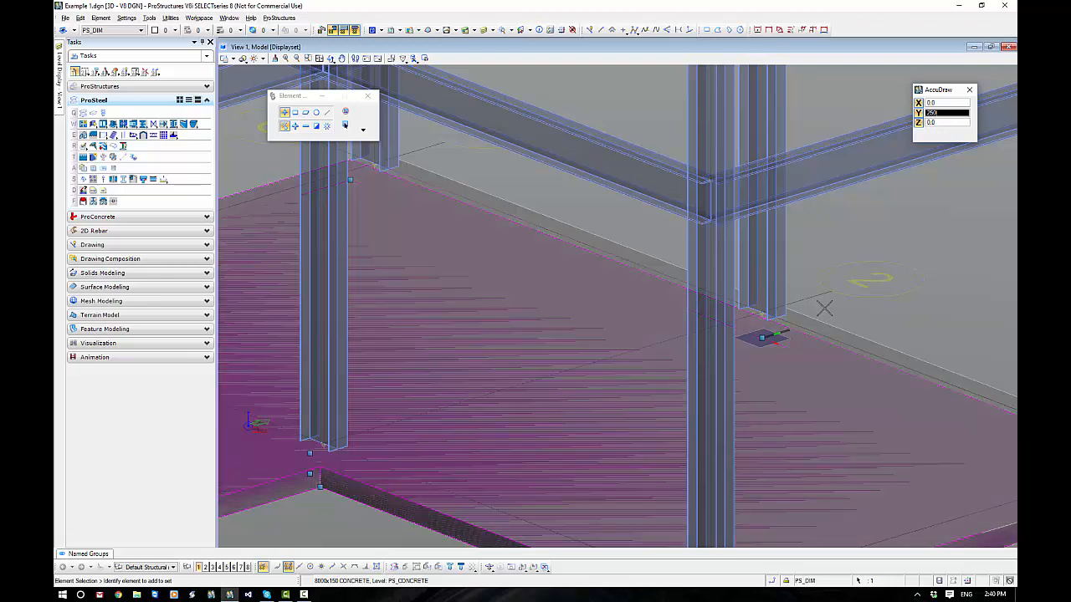
click(888, 311)
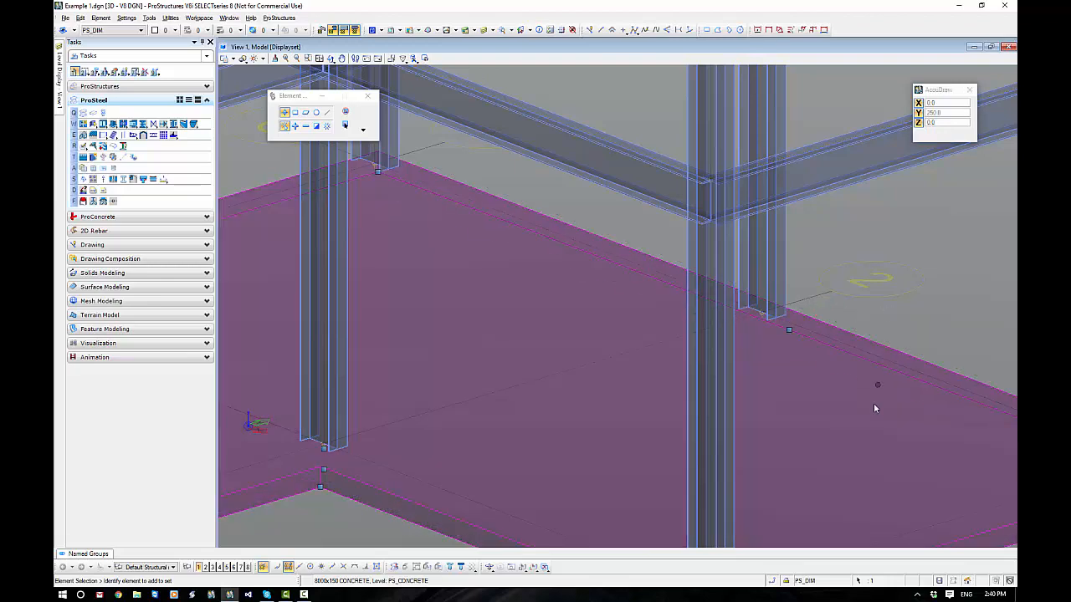
scroll(874, 402, down, 5)
click(881, 483)
Start a new concrete plate for the column footing, with length and width 450 and thickness 600
shift+middle_drag(927, 489, 507, 376)
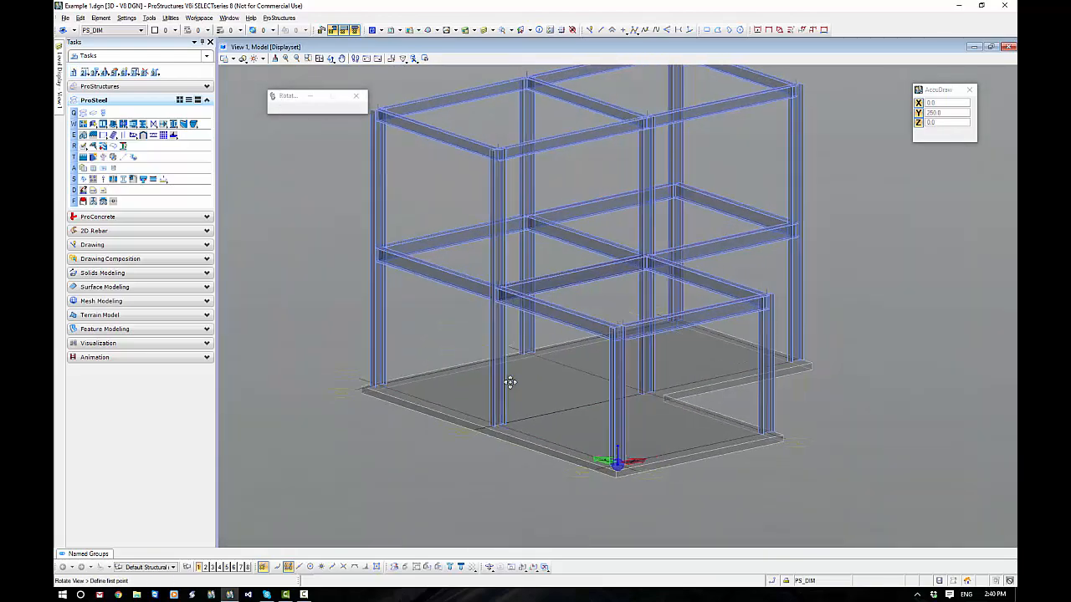
shift+middle_drag(931, 416, 601, 426)
scroll(602, 426, up, 5)
middle_drag(717, 396, 658, 280)
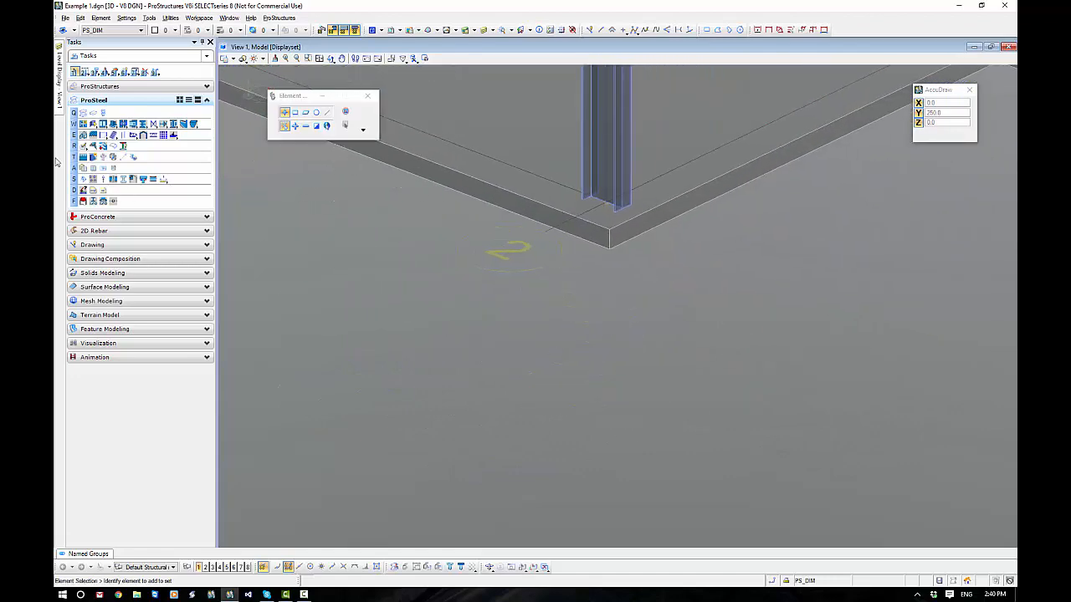
click(84, 113)
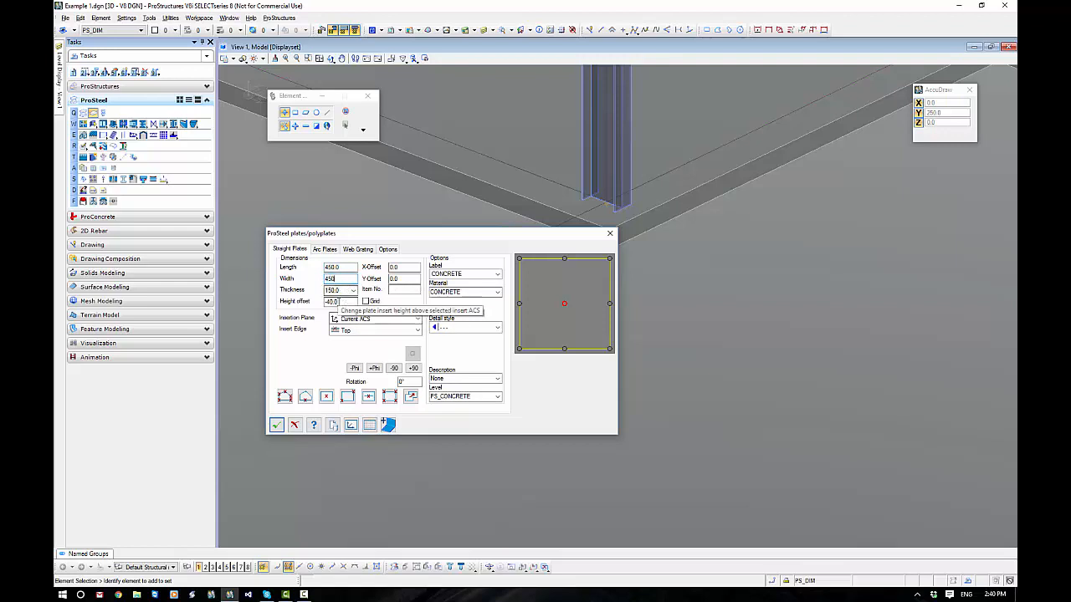
click(334, 289)
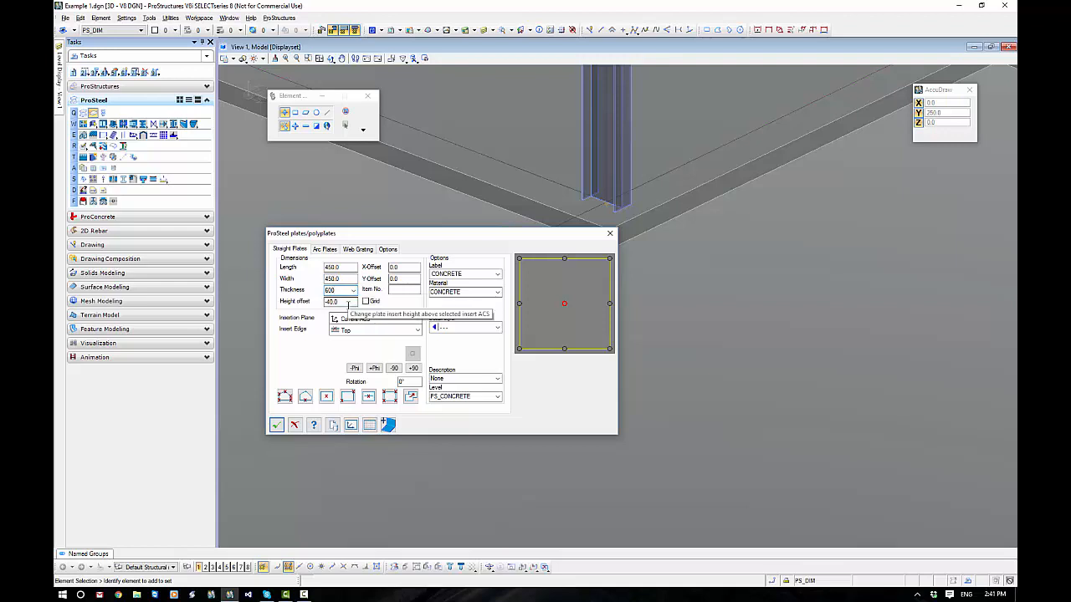
click(342, 302)
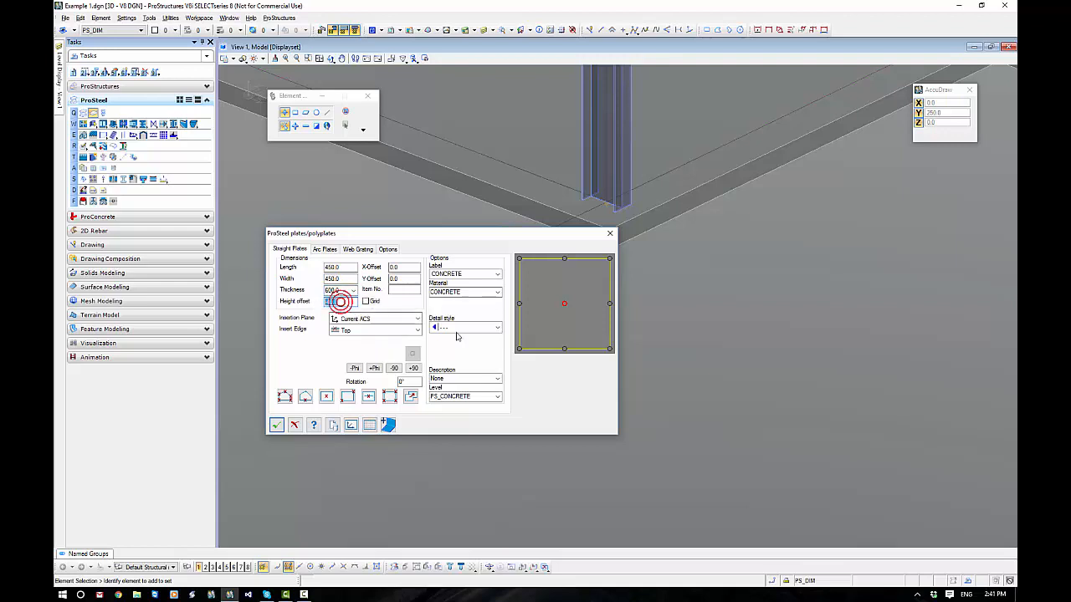
click(463, 292)
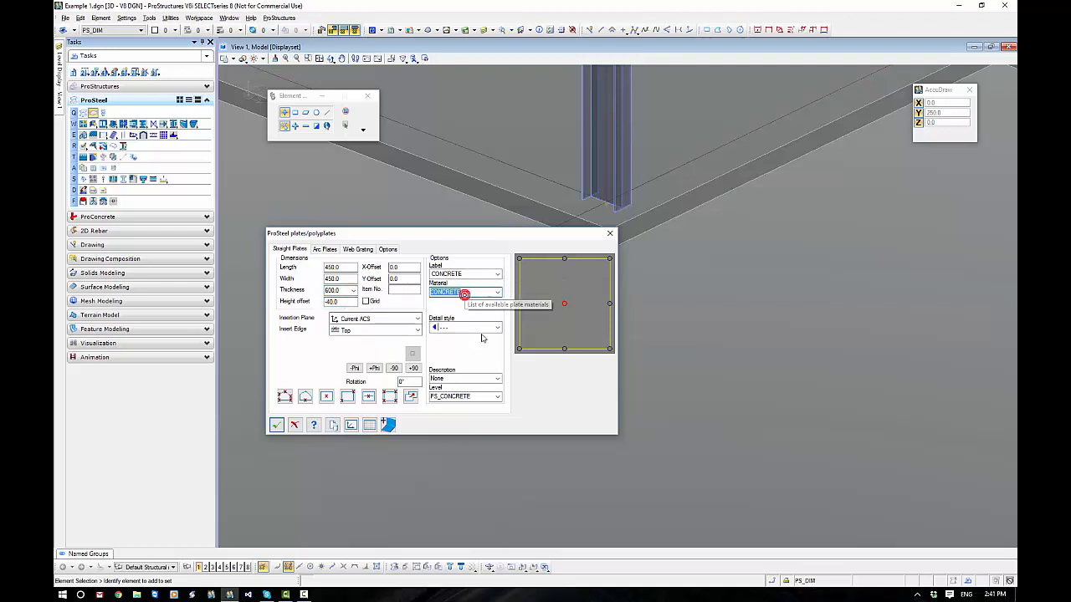
Insert the concrete footing by its centre at the base of the column on grid line 2, with insert edge Top
click(475, 397)
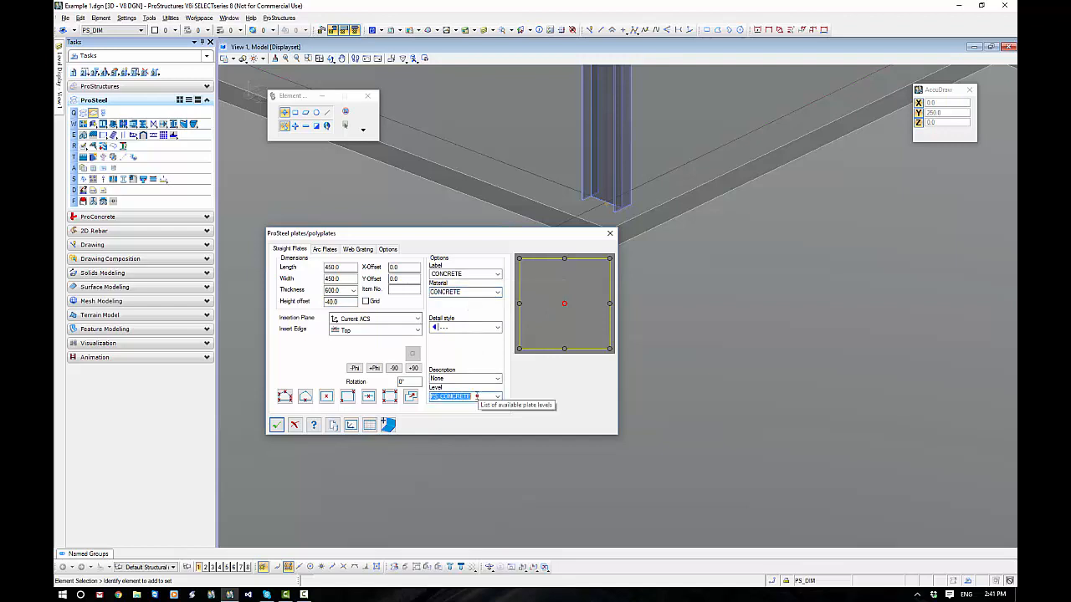
click(349, 332)
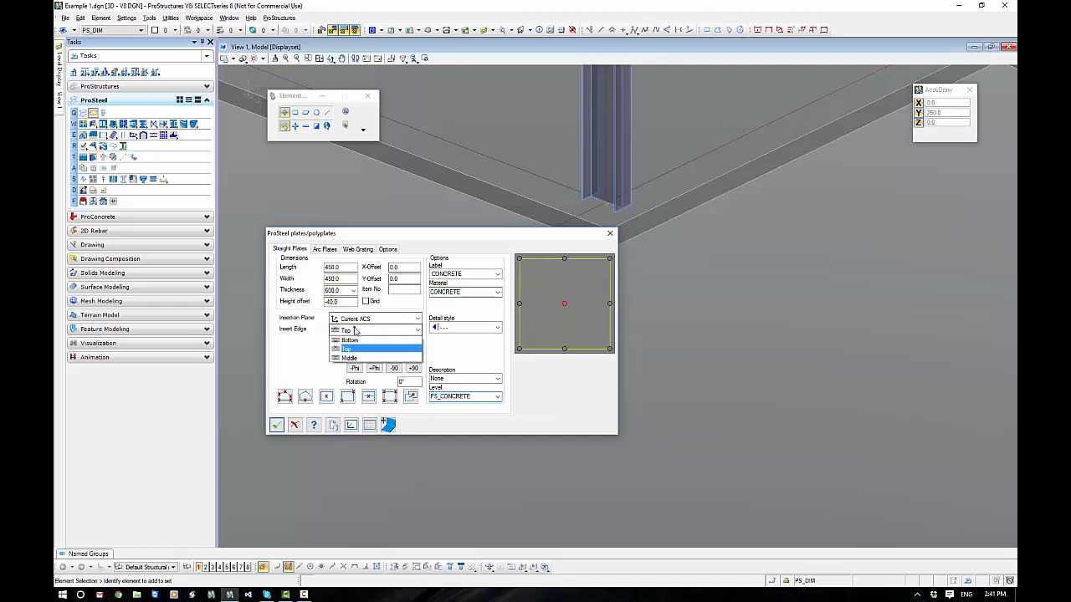
click(354, 331)
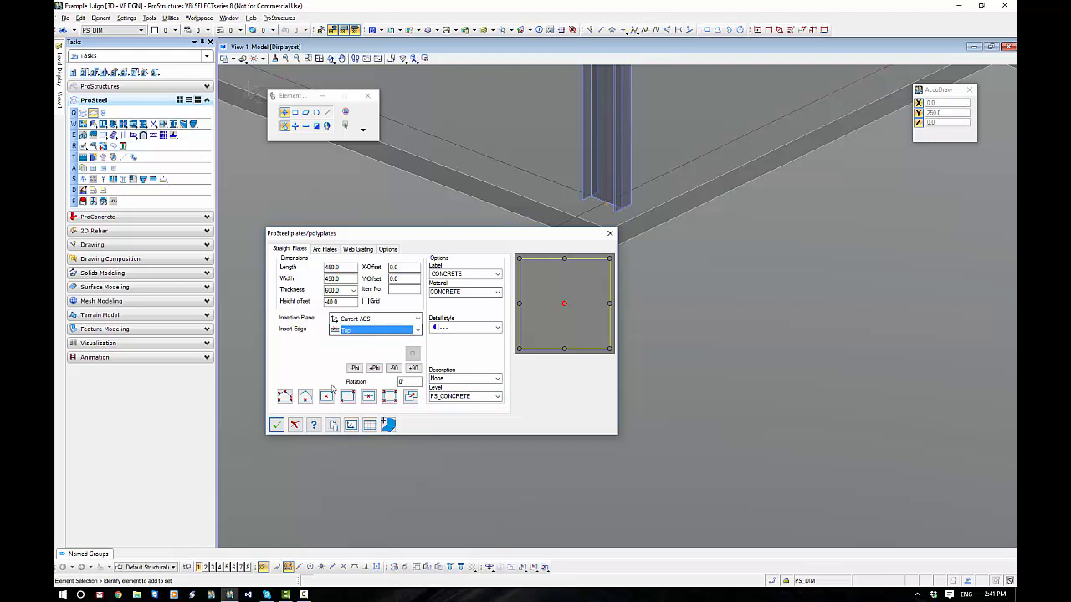
click(327, 395)
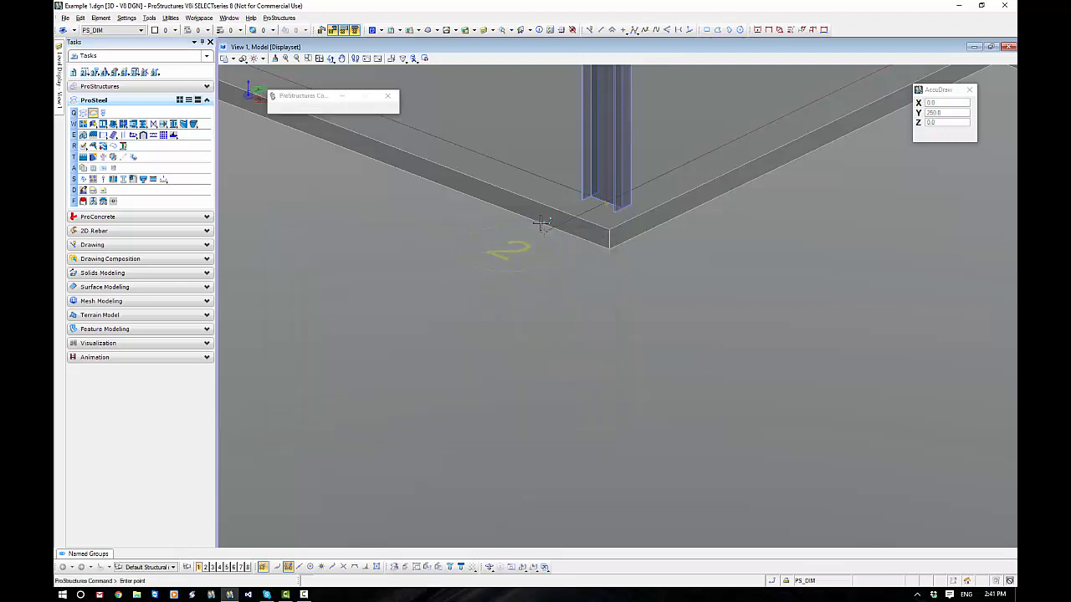
middle_click(647, 177)
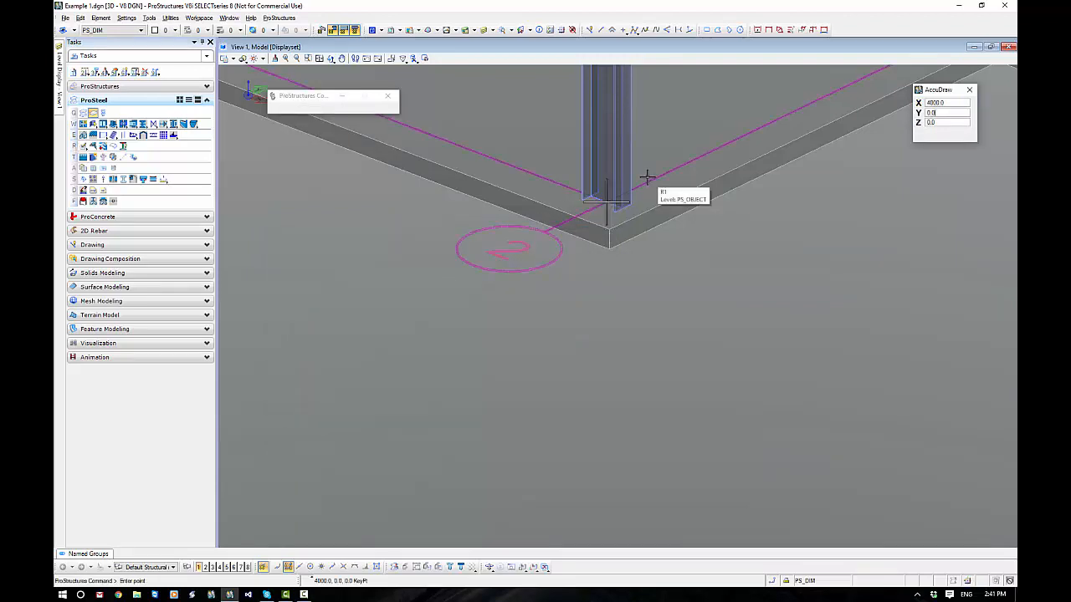
click(648, 177)
click(647, 178)
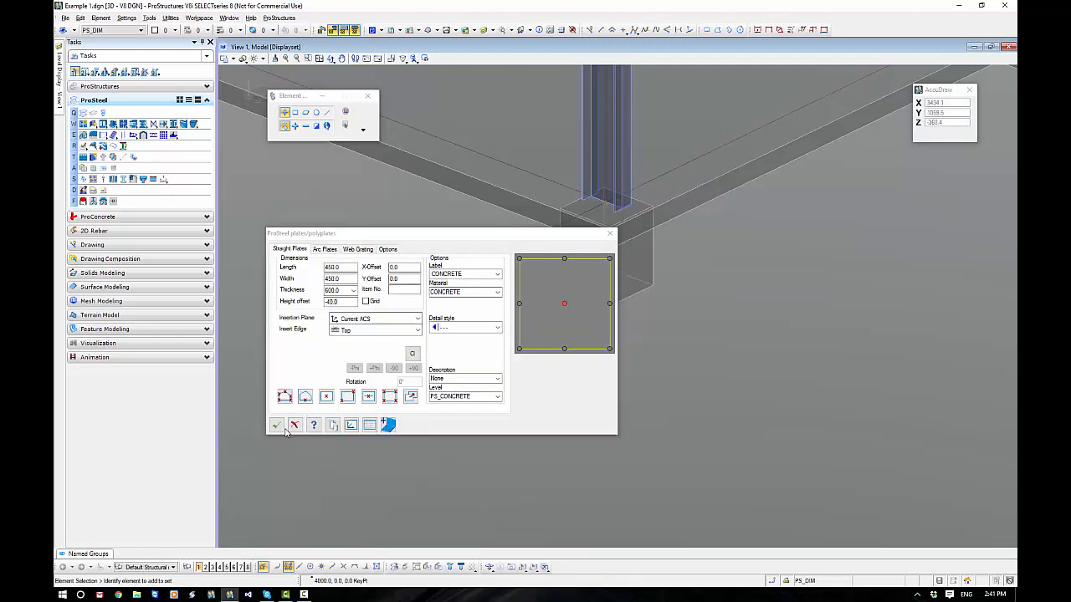
click(277, 425)
Inspect the footing beneath the slab corner at grid line 2, and delete it
scroll(660, 250, up, 2)
shift+middle_drag(703, 311, 736, 334)
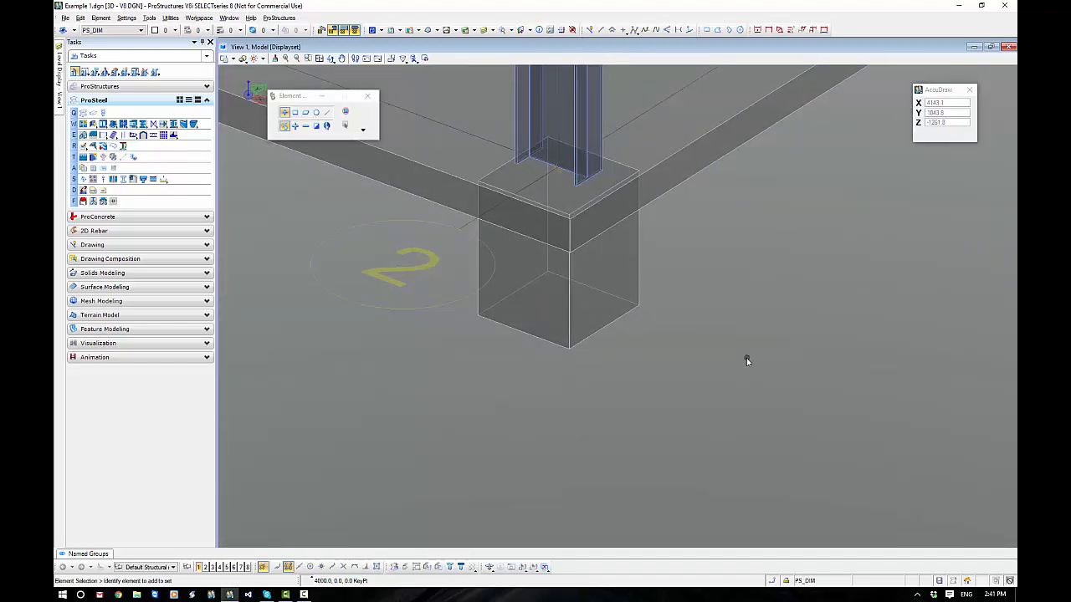
scroll(746, 358, down, 2)
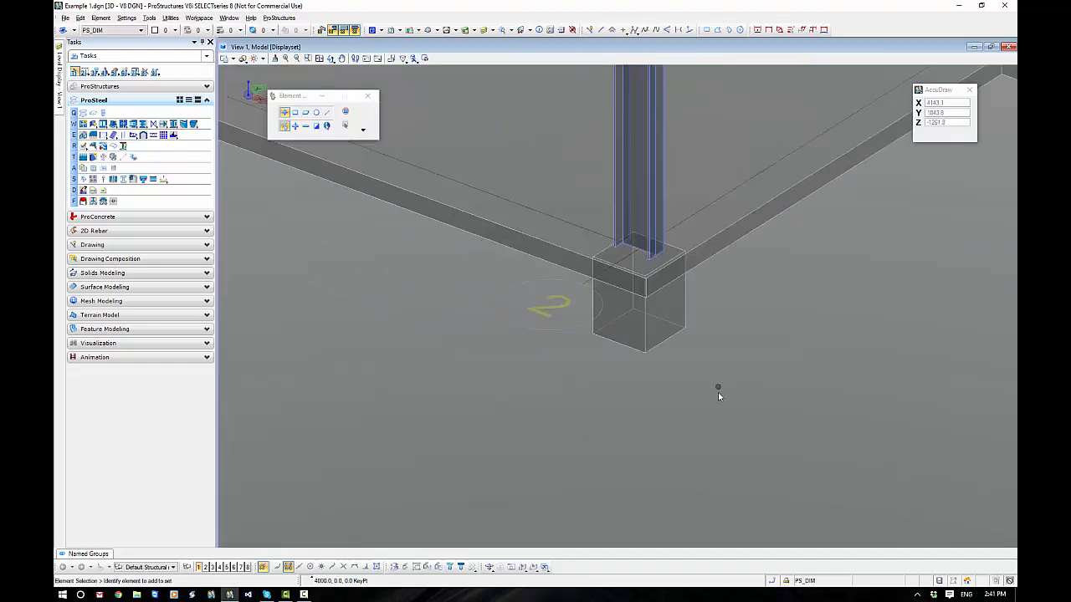
click(668, 346)
key(Delete)
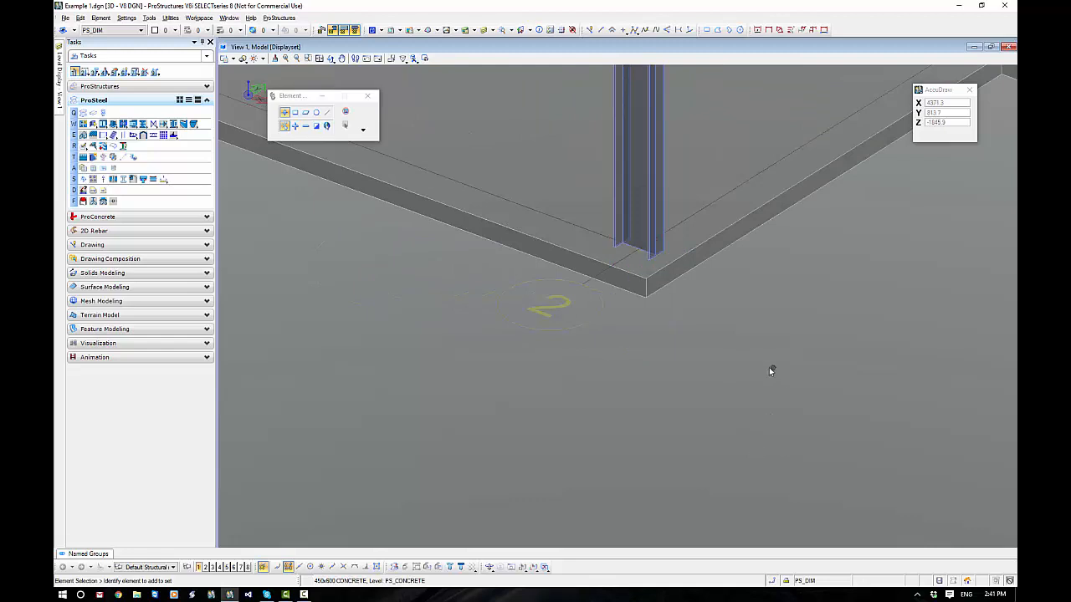
Examine the slab's edges at the other columns and the closed wall outlines drawn beside the structure
scroll(771, 371, down, 3)
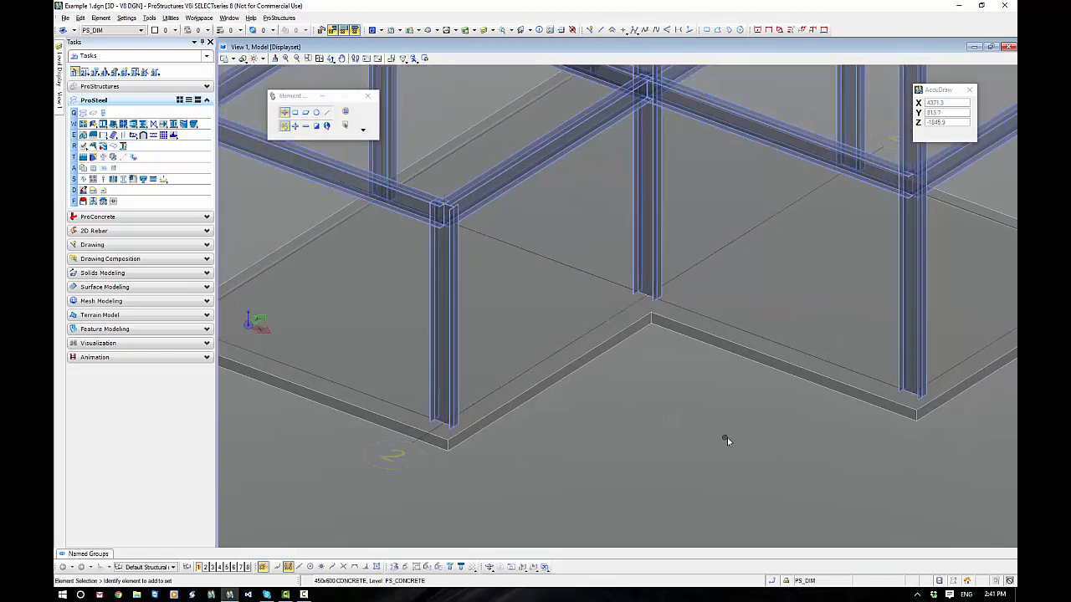
middle_drag(727, 438, 607, 359)
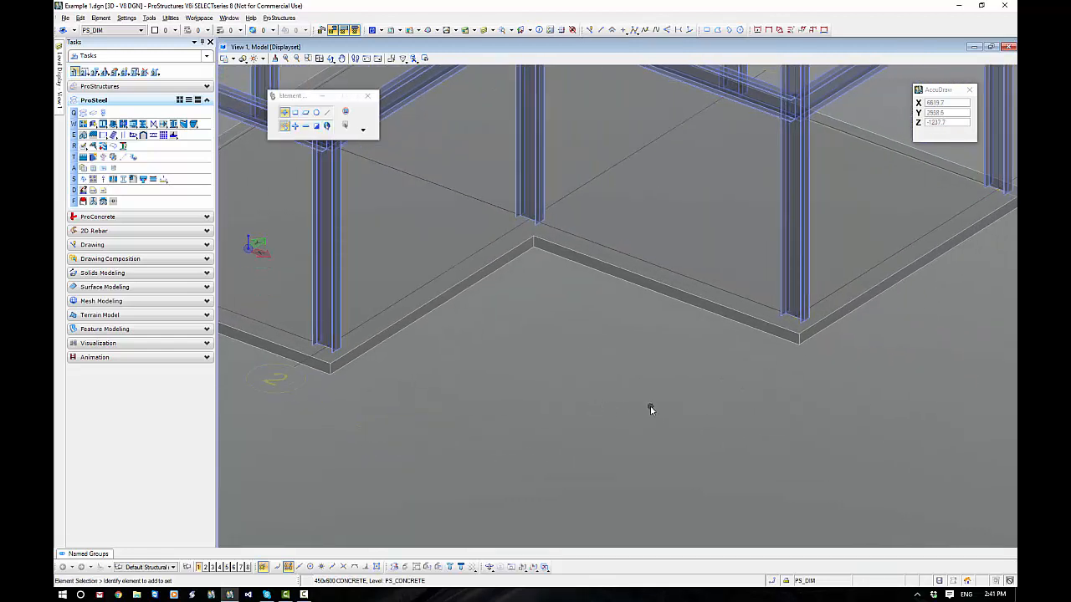
shift+middle_drag(588, 397, 701, 390)
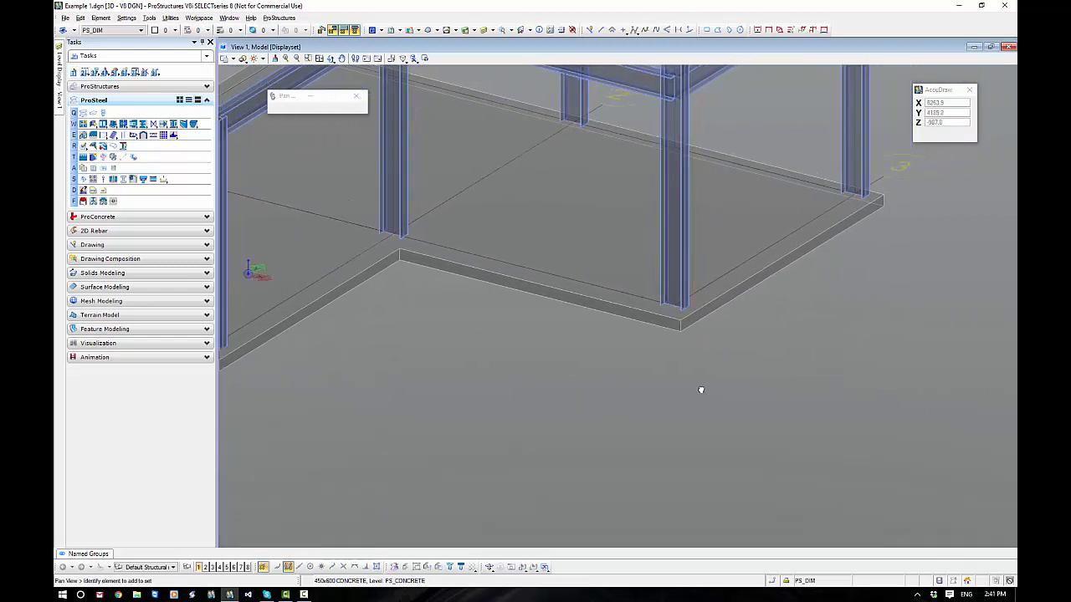
scroll(342, 353, up, 2)
middle_drag(375, 359, 474, 358)
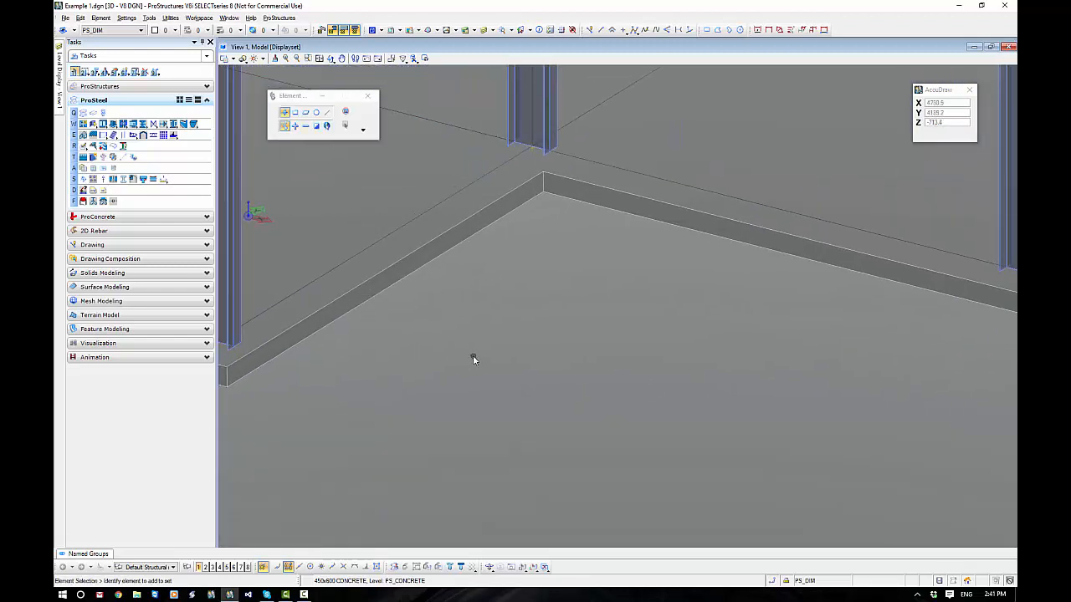
scroll(477, 356, down, 3)
middle_drag(840, 423, 677, 394)
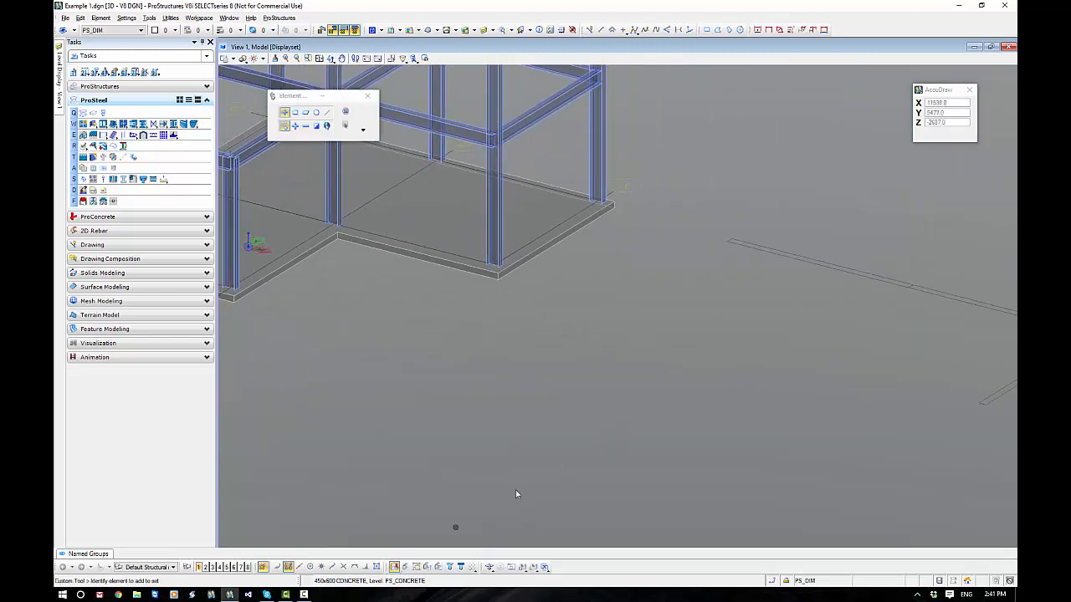
middle_drag(936, 319, 591, 365)
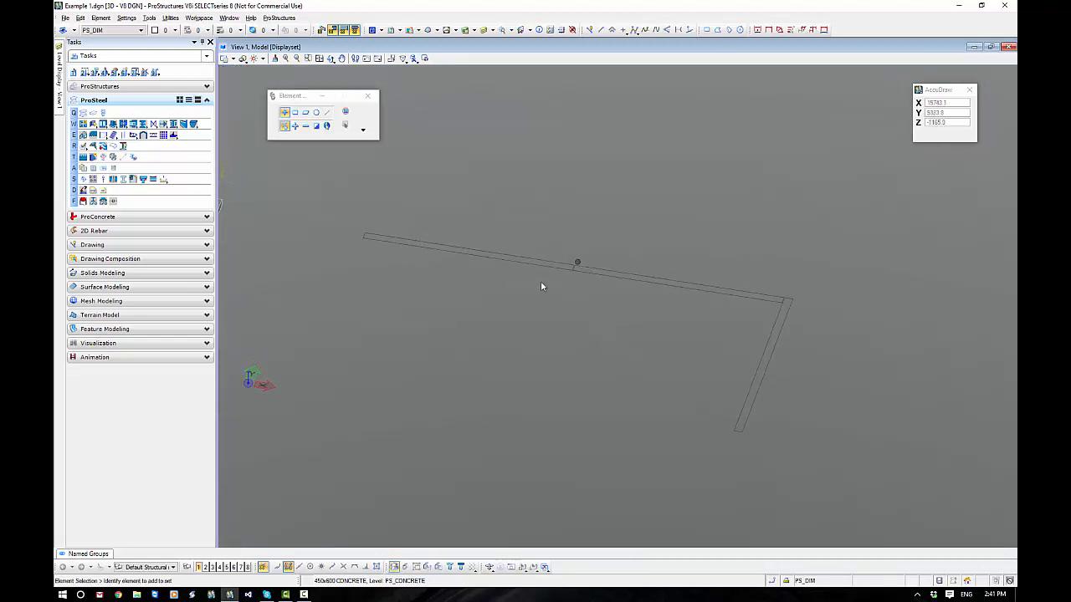
mouse_move(540, 286)
middle_down()
mouse_move(469, 332)
mouse_move(478, 329)
middle_up()
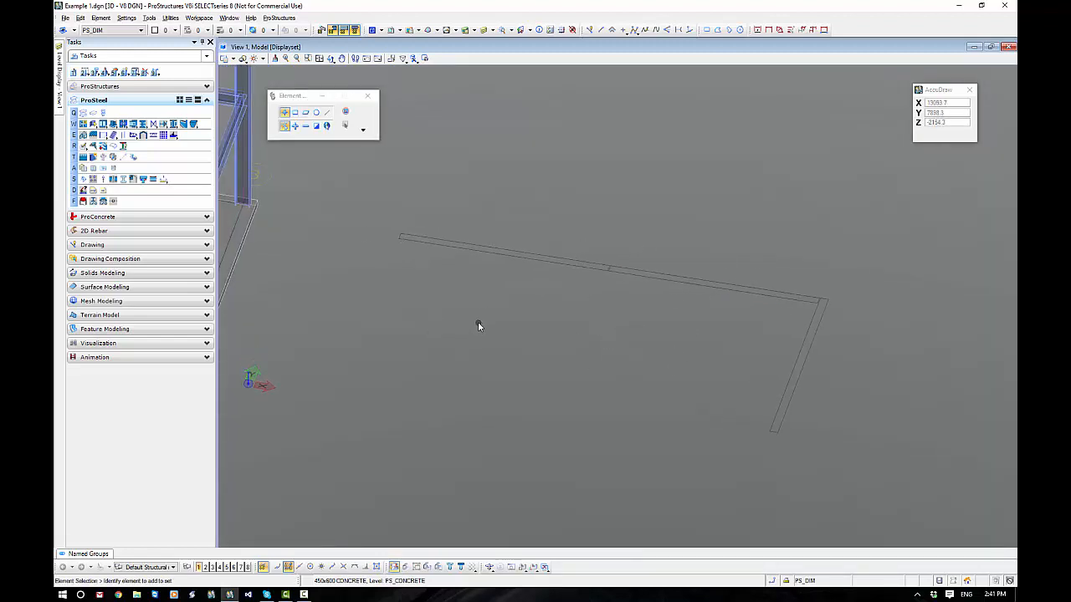
Start a new plate with thickness 3500, label CONCRETE PANEL and height offset 0
click(93, 113)
double_click(344, 290)
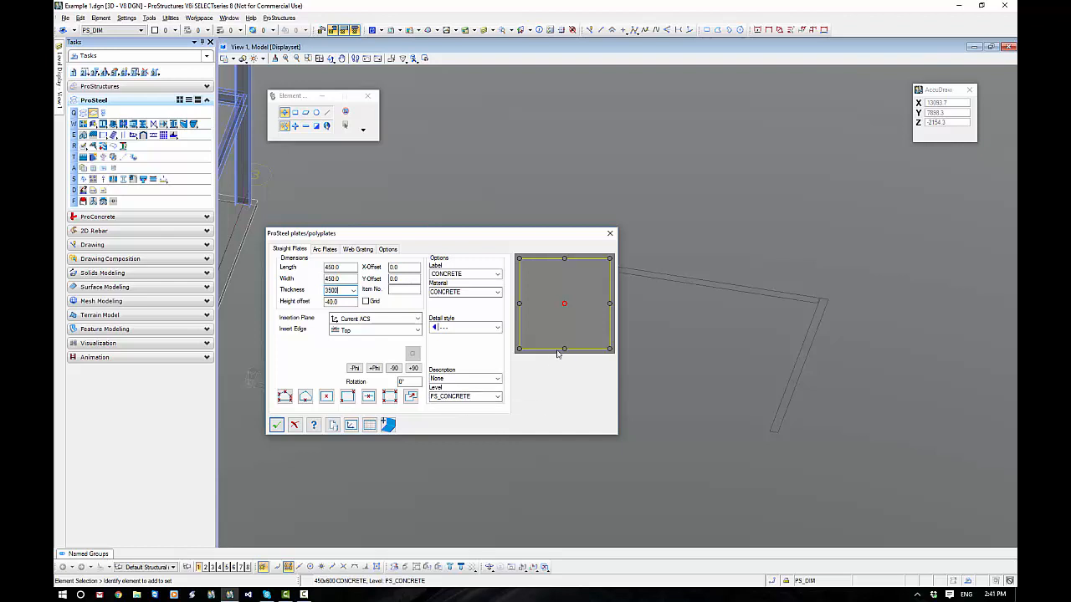
text(3500)
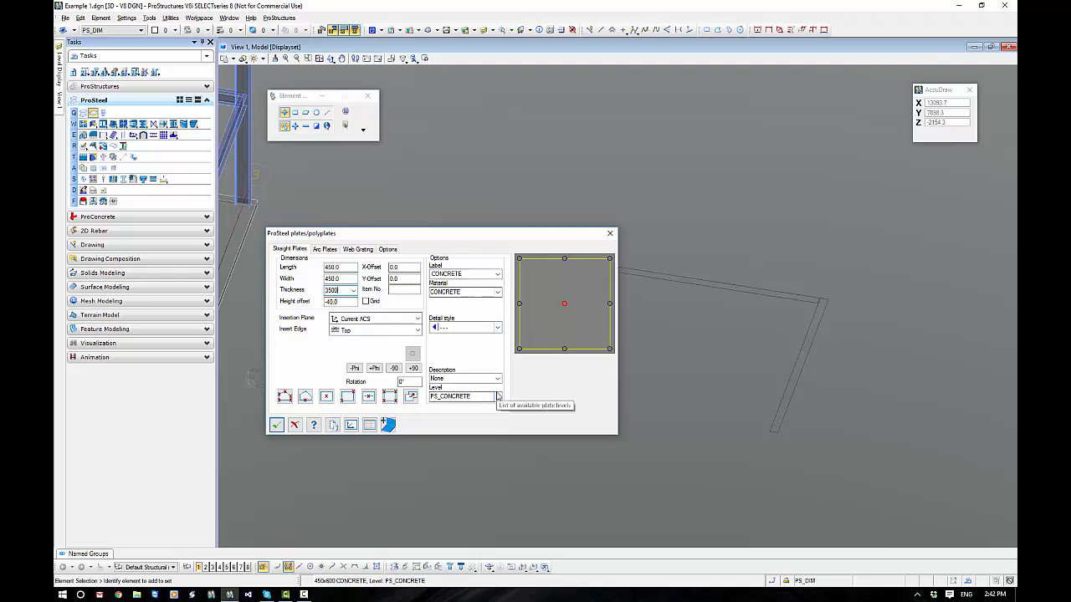
click(497, 396)
click(497, 398)
click(498, 275)
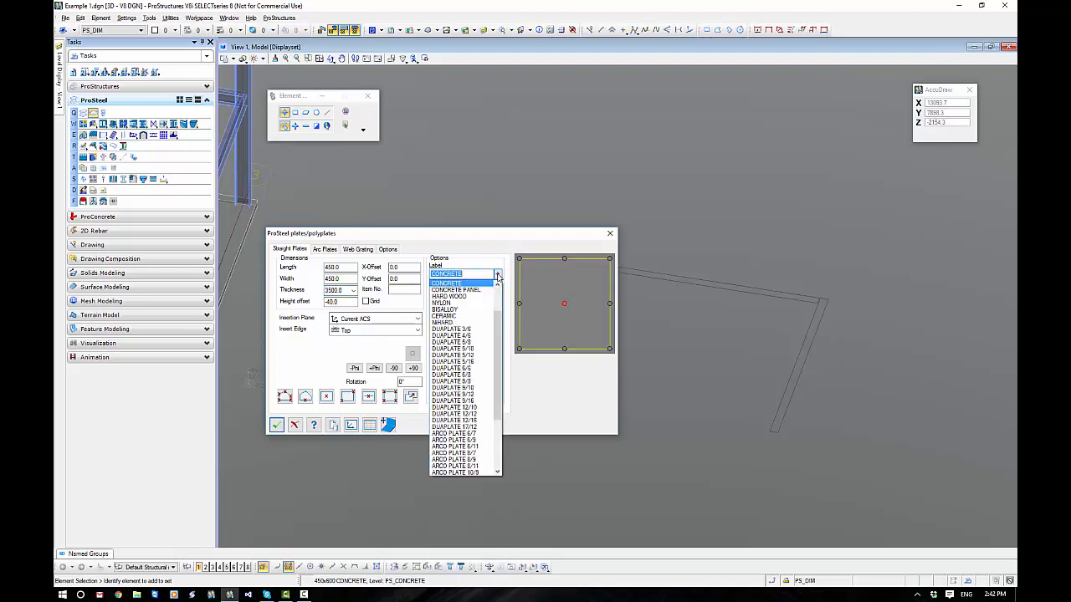
click(457, 291)
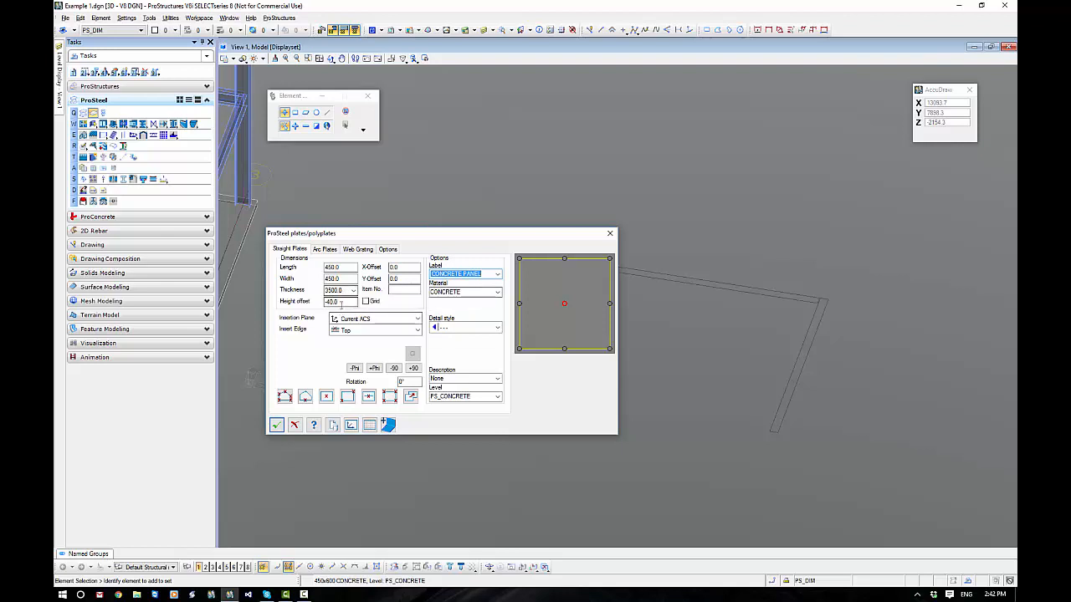
drag(340, 302, 303, 310)
text(0)
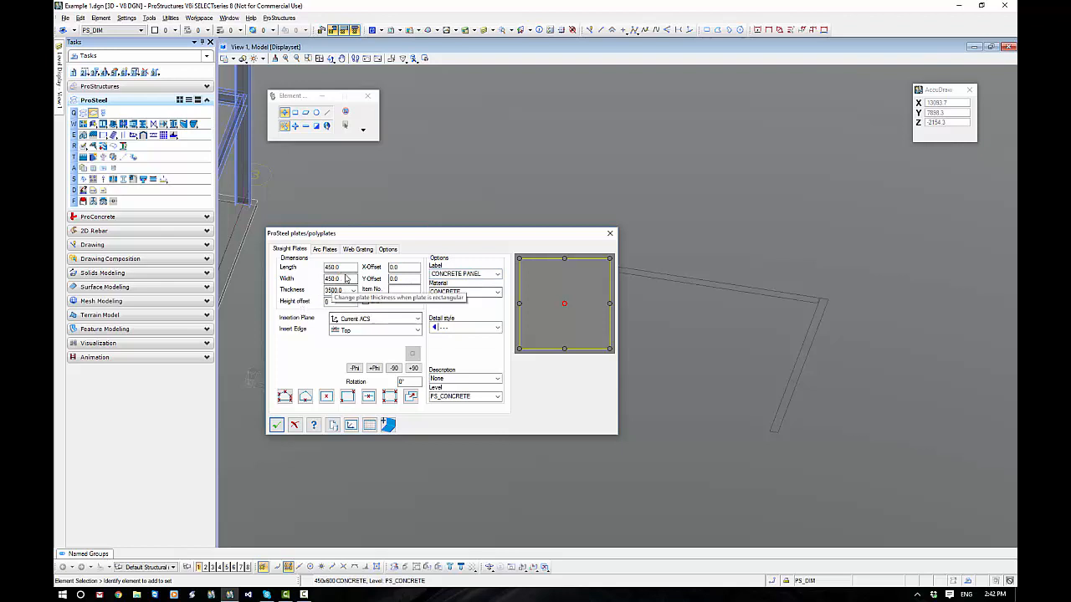
click(345, 280)
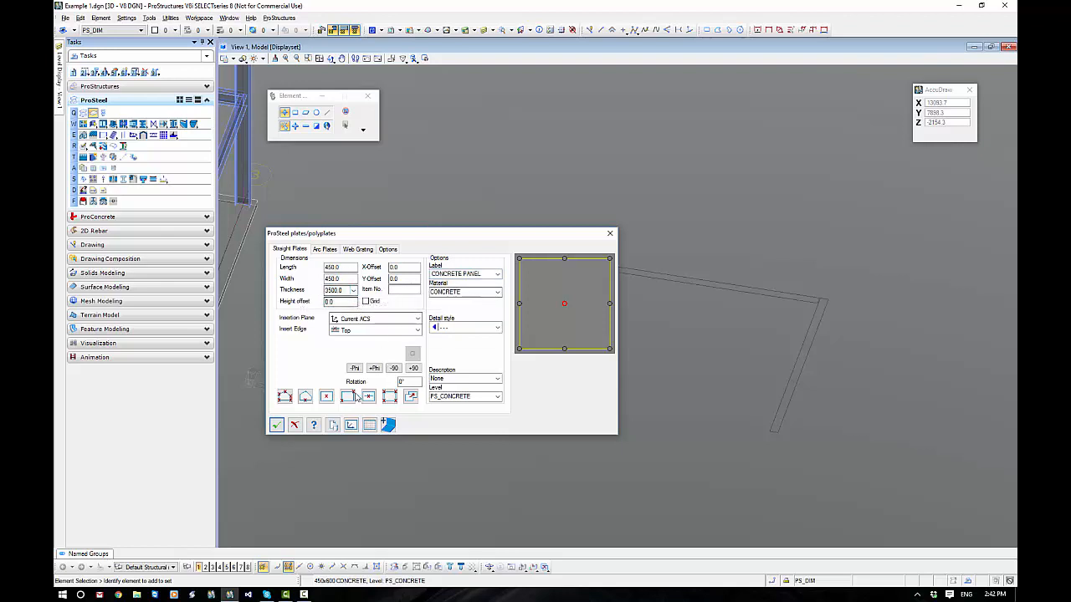
Create the concrete panel from the long wall outline farthest from the outline corner, with insert edge Bottom
click(324, 398)
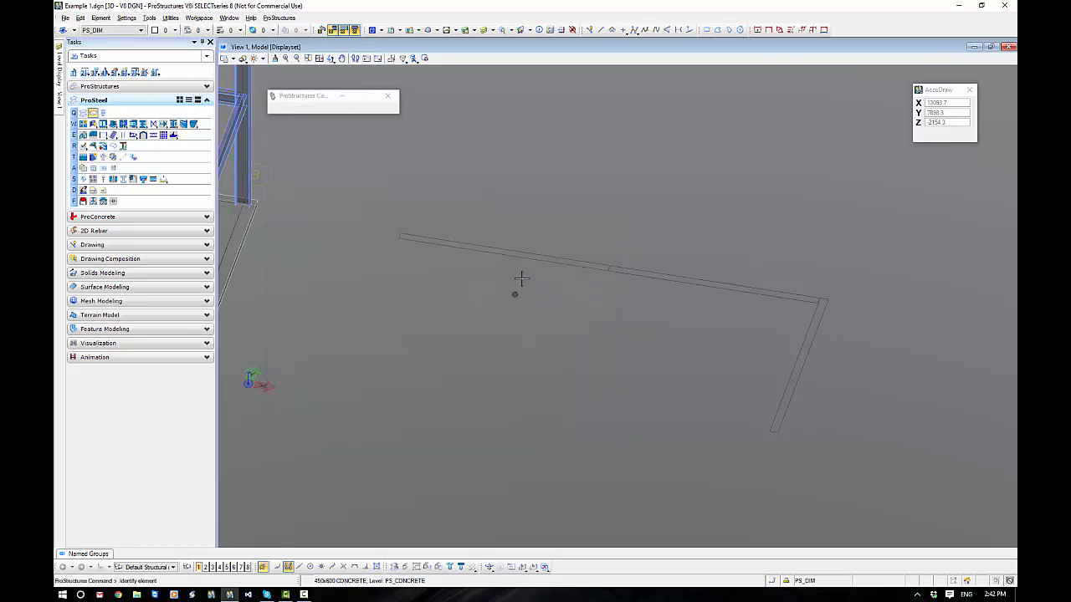
click(505, 257)
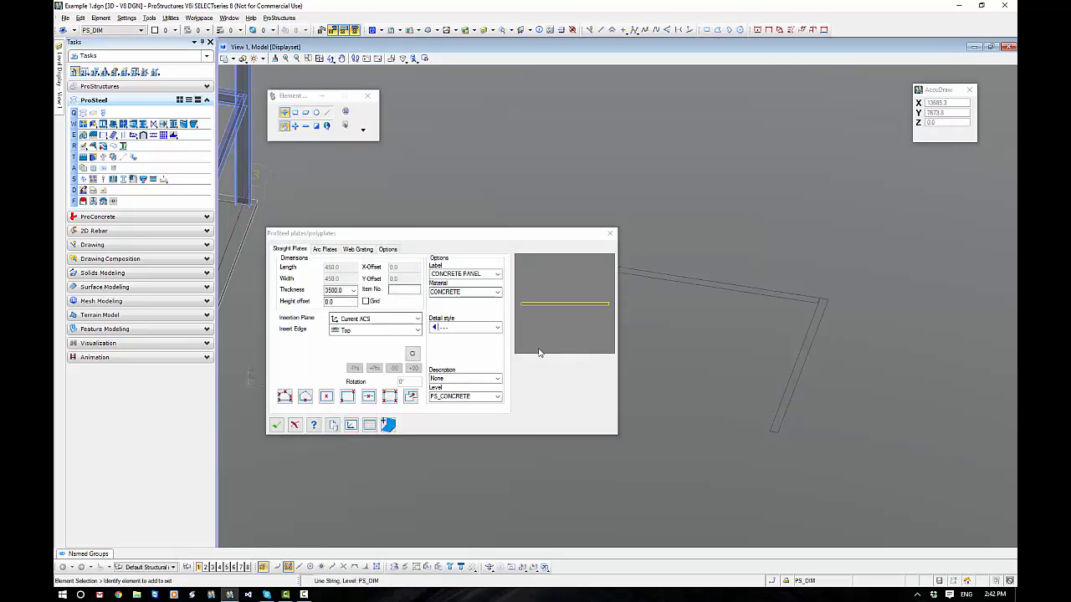
click(383, 331)
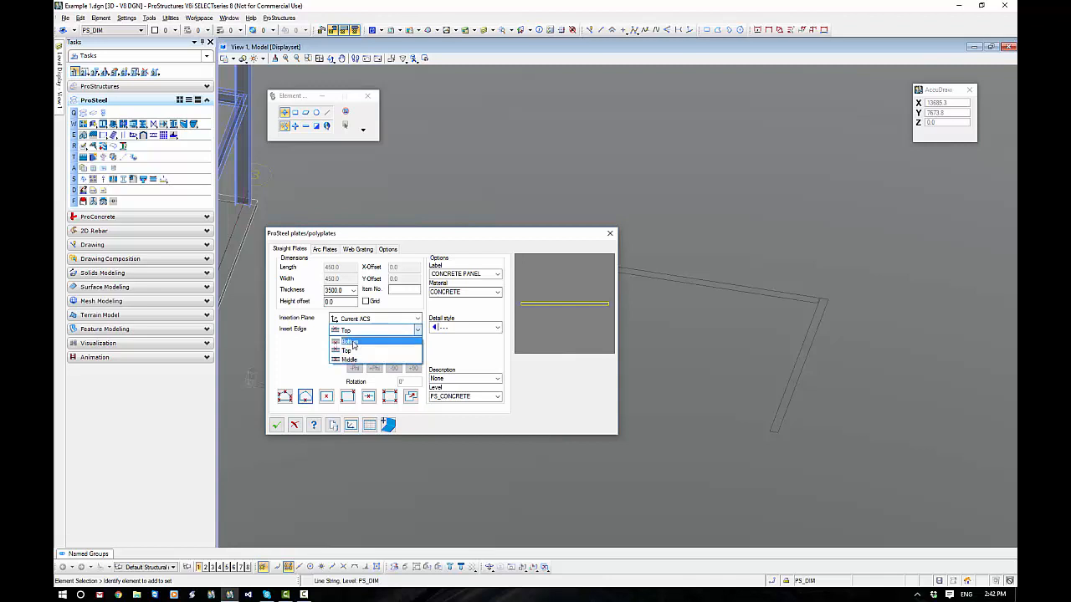
click(353, 344)
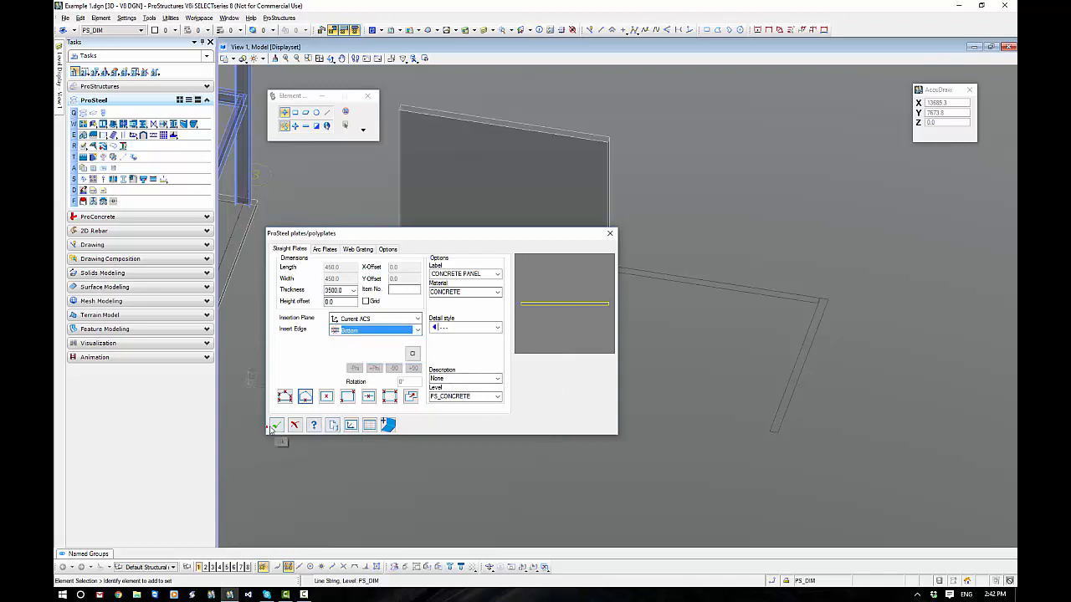
click(272, 427)
Inspect the new wall panel from several angles and open its PS Properties
scroll(615, 261, up, 3)
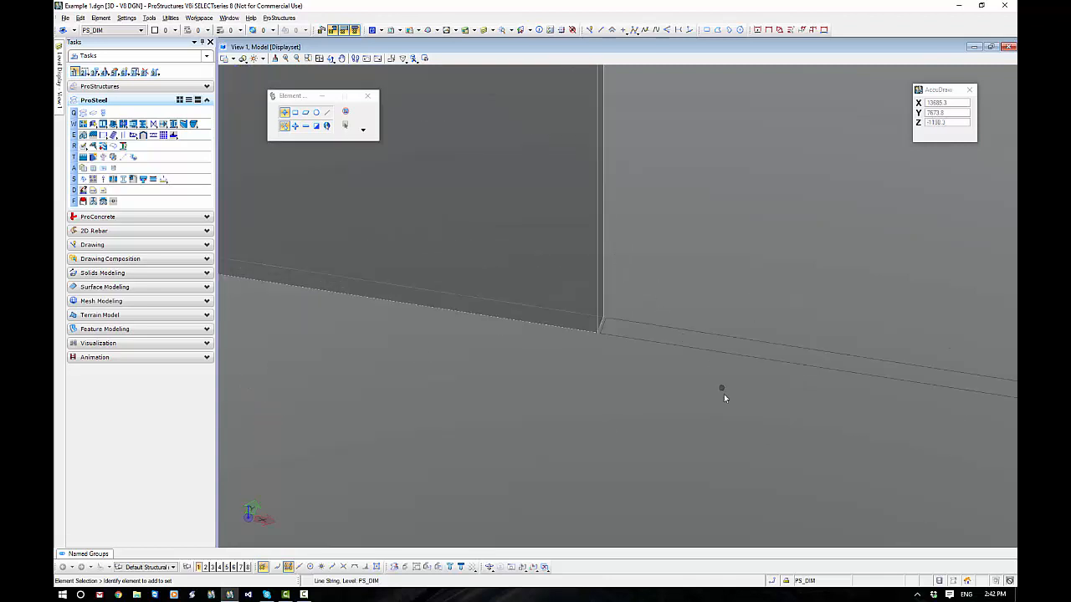
scroll(724, 394, down, 3)
scroll(707, 349, up, 1)
shift+middle_drag(724, 326, 699, 323)
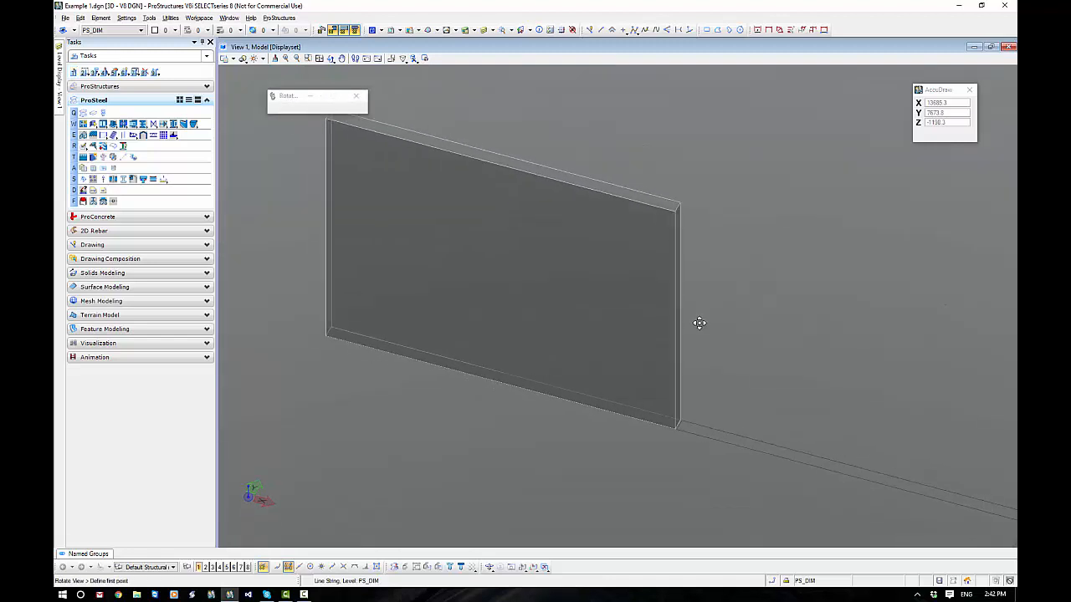
right_click(699, 323)
click(674, 293)
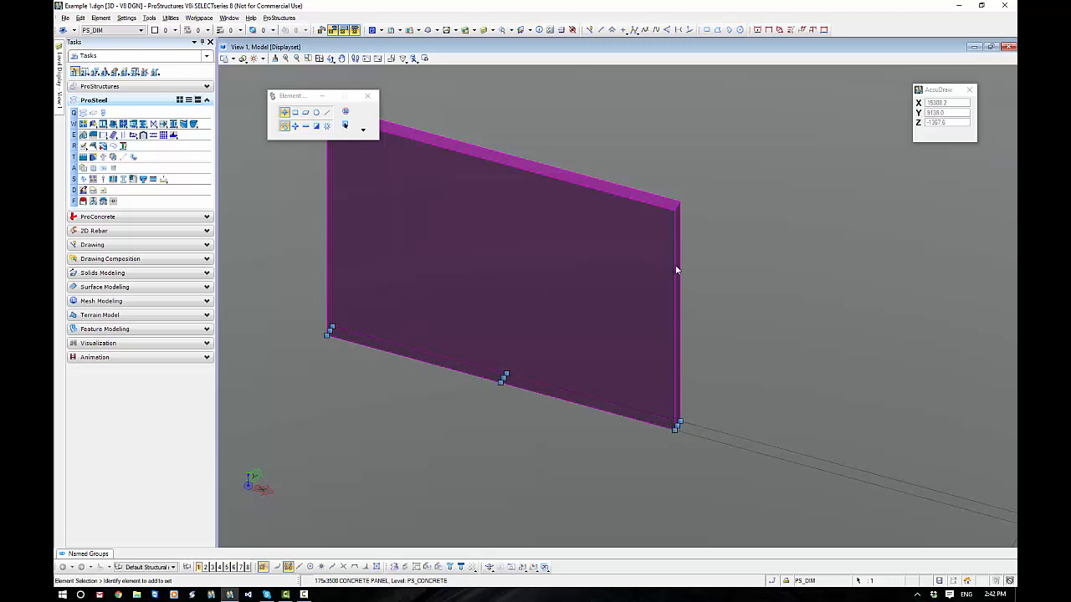
middle_drag(678, 270, 738, 269)
right_click(736, 253)
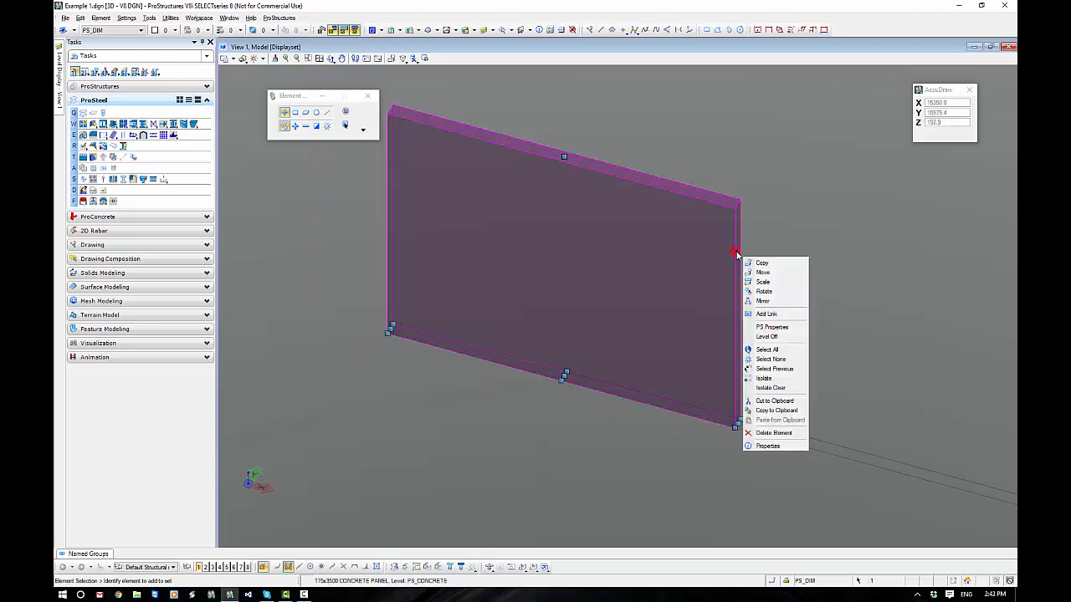
click(765, 327)
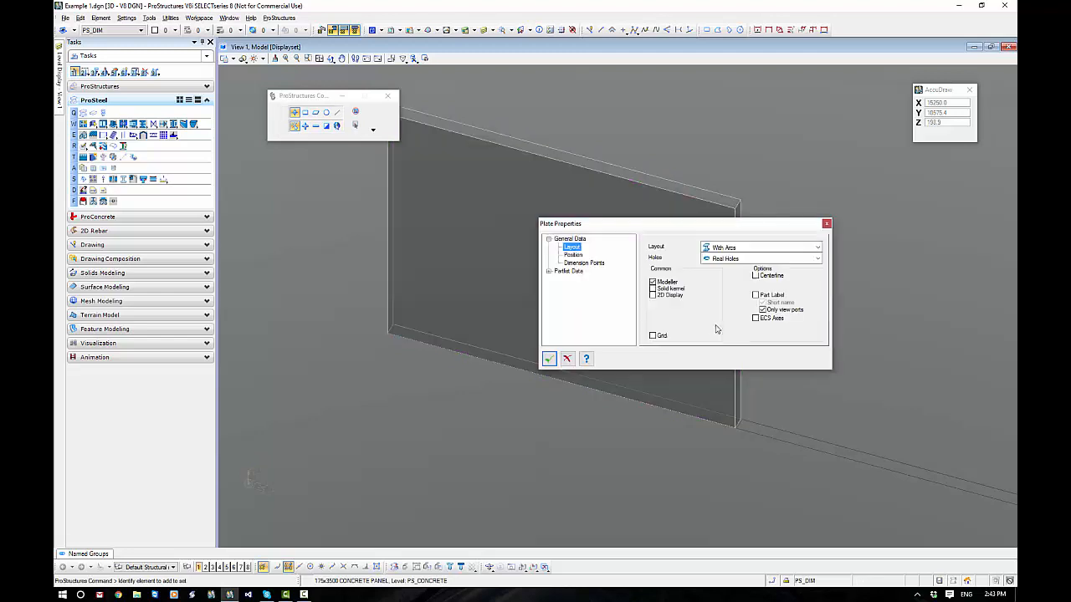
Review the panel's partlist data and its length, width and thickness values, and close the plate properties
click(549, 272)
click(570, 280)
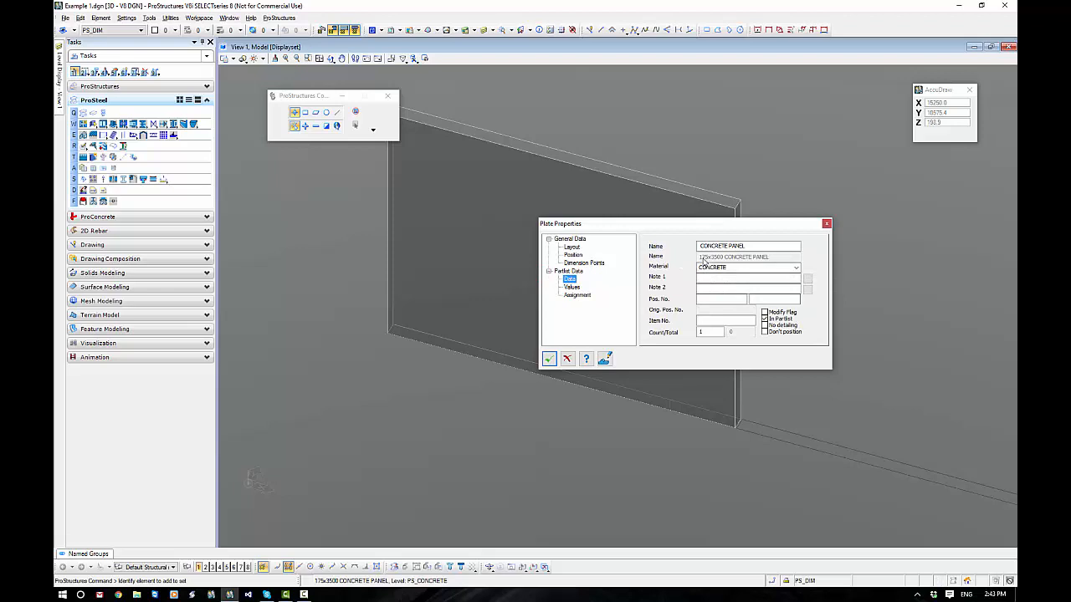
click(571, 288)
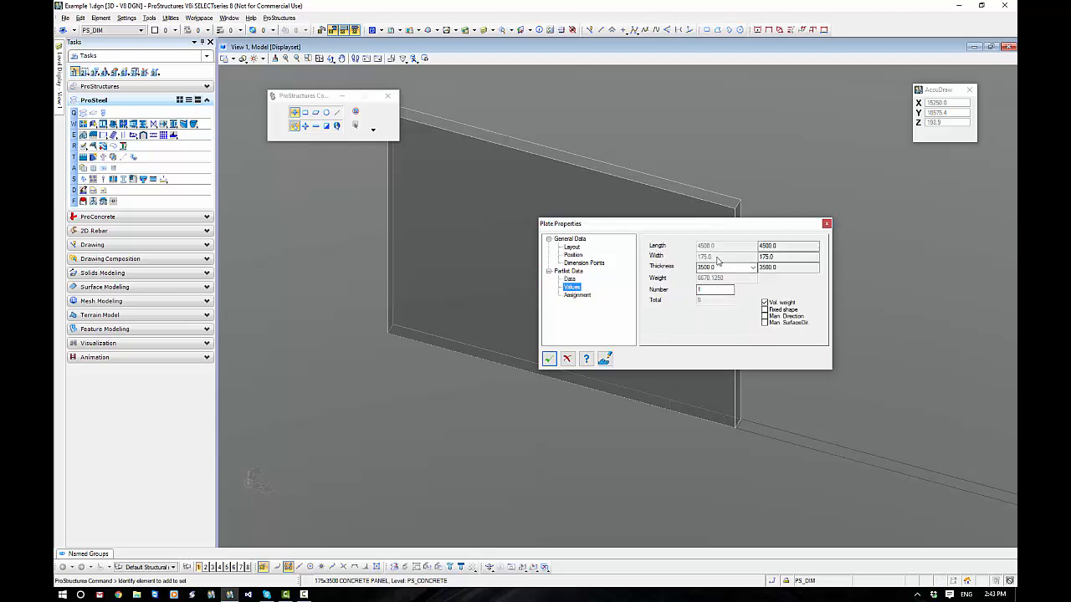
click(713, 267)
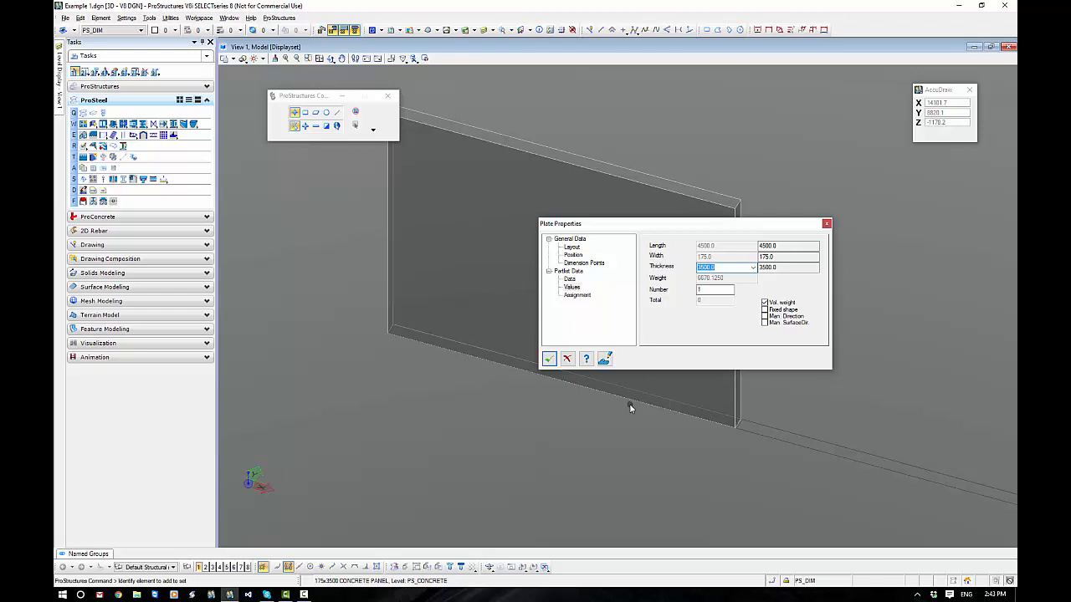
click(548, 359)
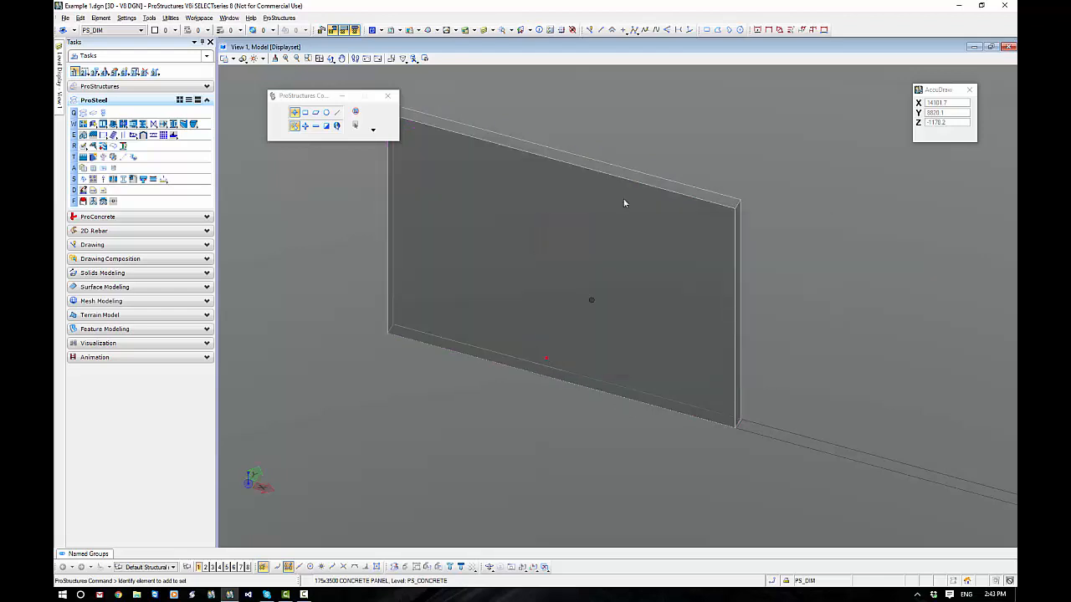
Delete the concrete panel standing on the long wall outline
click(618, 172)
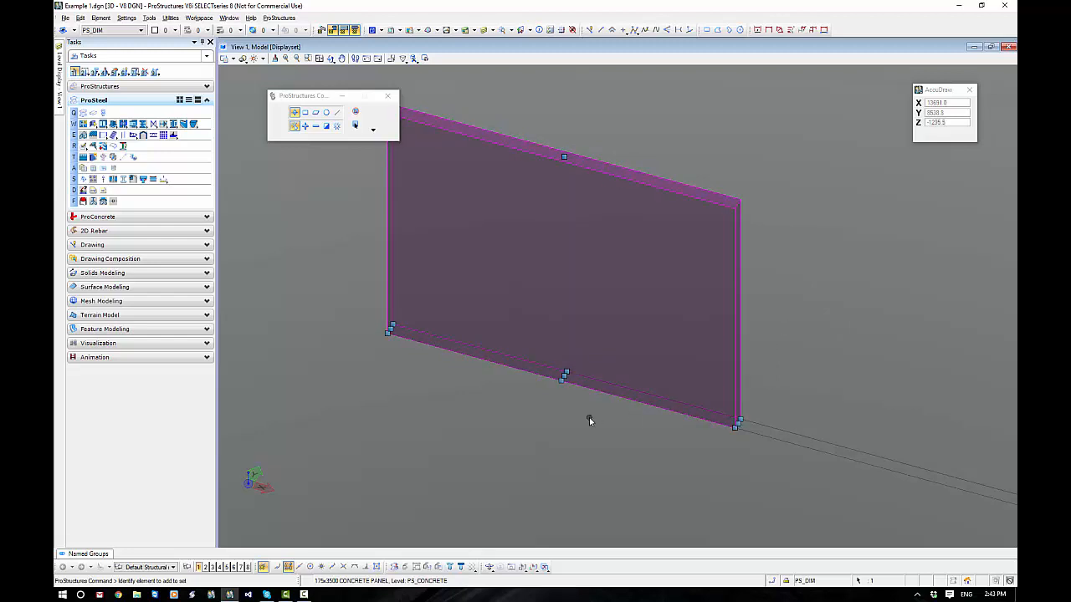
key(Delete)
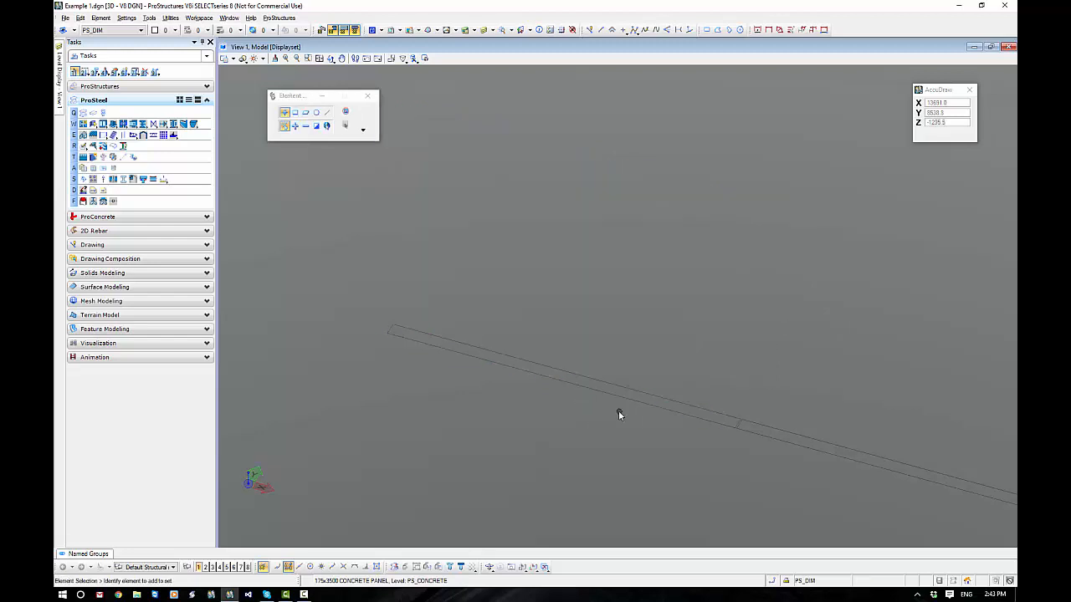
scroll(619, 413, down, 2)
middle_drag(649, 415, 636, 354)
scroll(557, 337, up, 2)
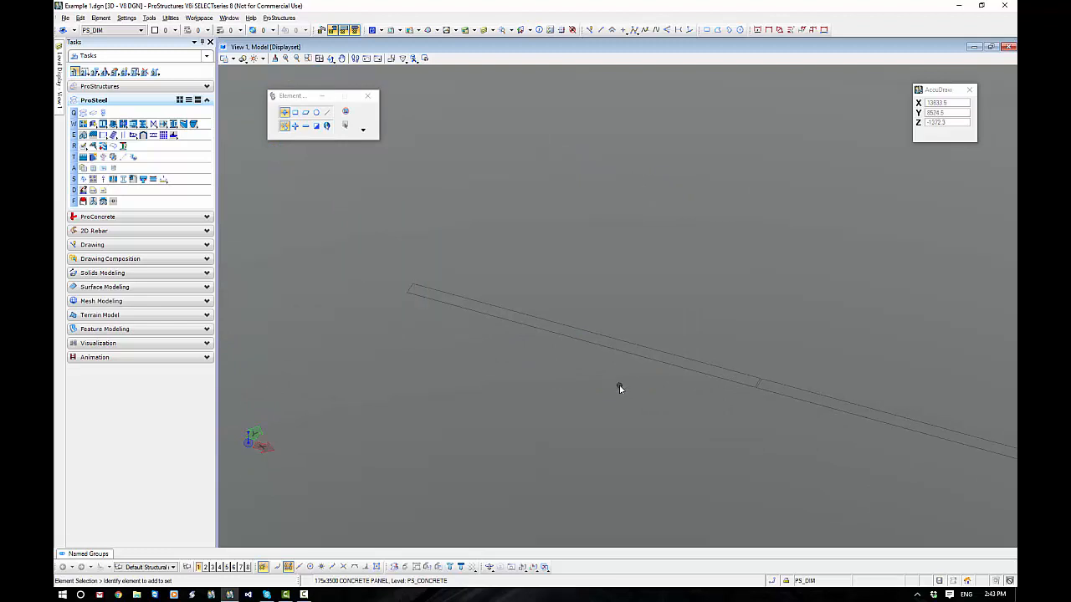
drag(231, 418, 288, 468)
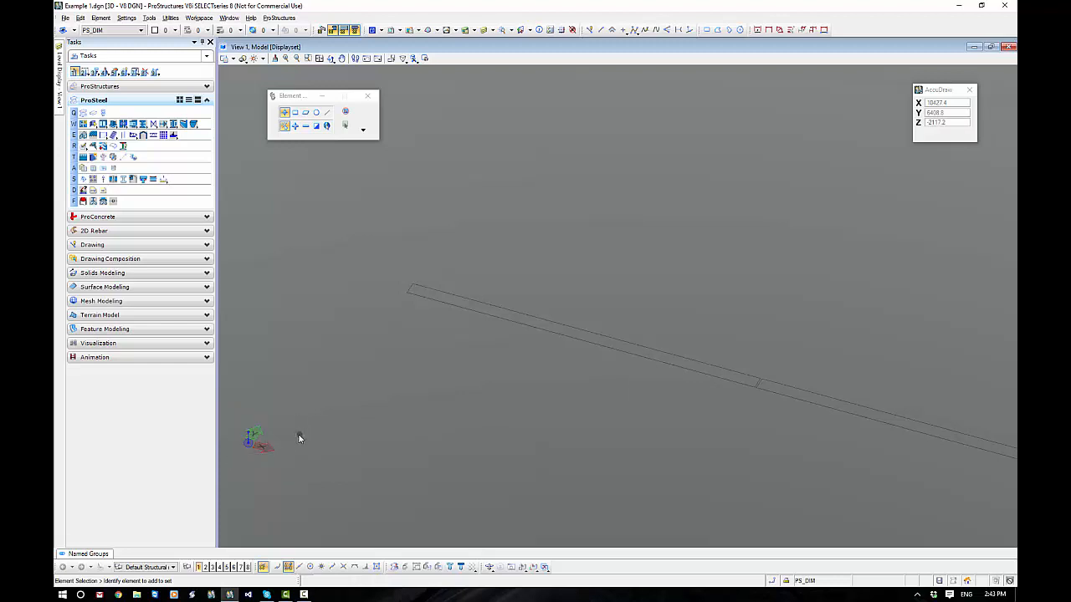
scroll(510, 394, down, 2)
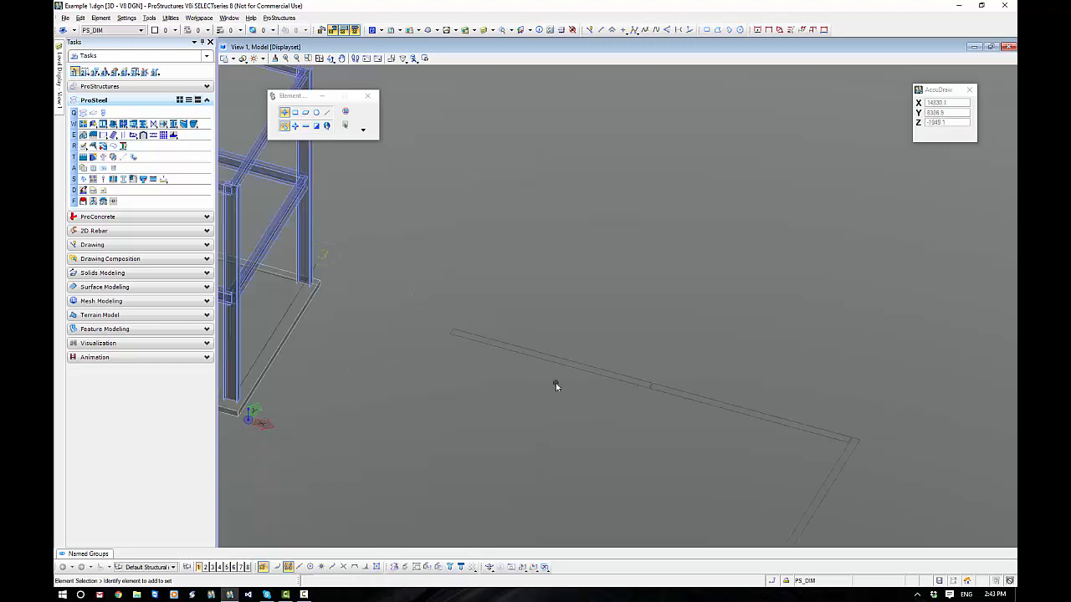
scroll(557, 382, up, 2)
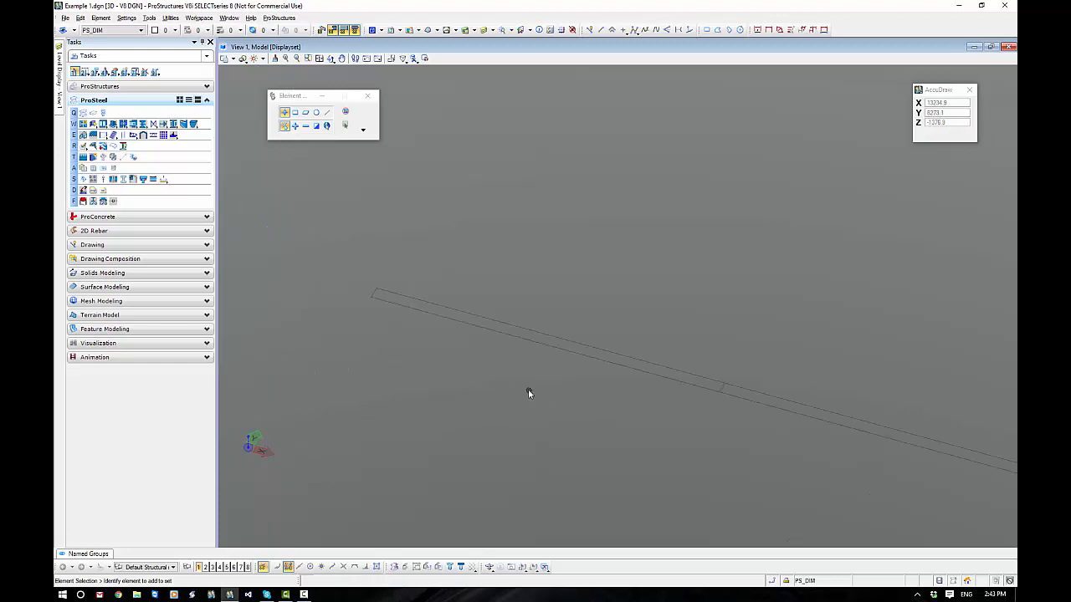
Rotate the auxiliary coordinate system 90° about X and close the Auxiliary Coordinates dialog
click(520, 30)
drag(581, 125, 548, 203)
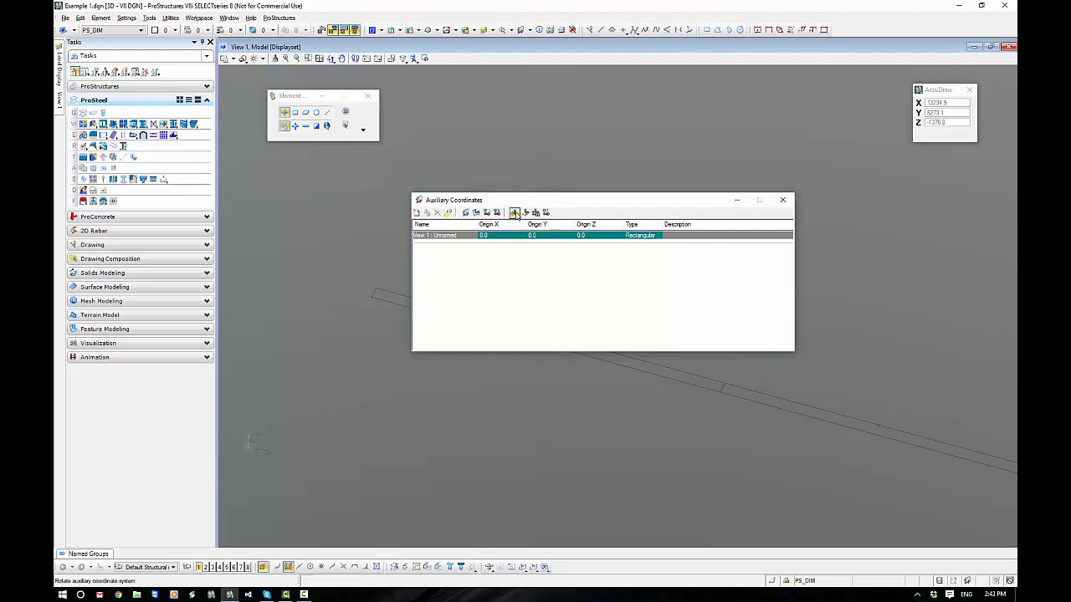
click(514, 213)
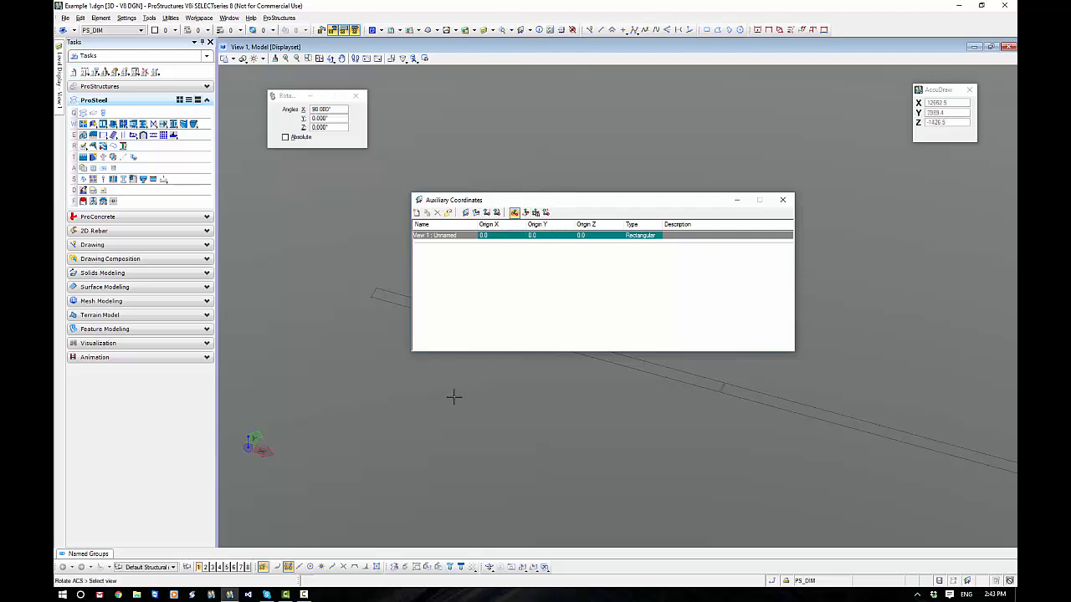
click(351, 395)
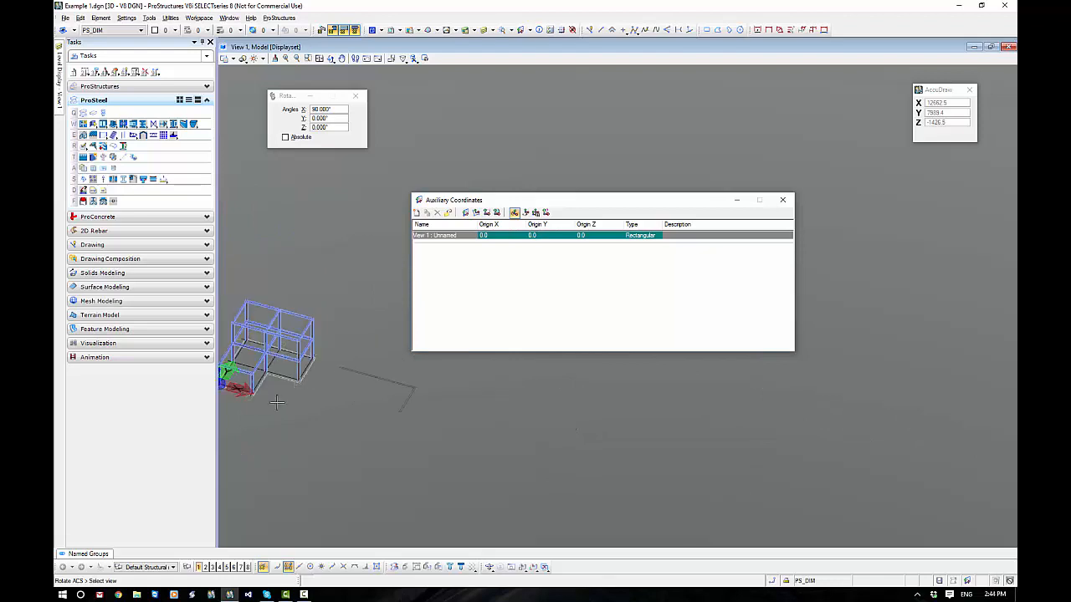
middle_drag(256, 408, 384, 392)
scroll(349, 378, up, 3)
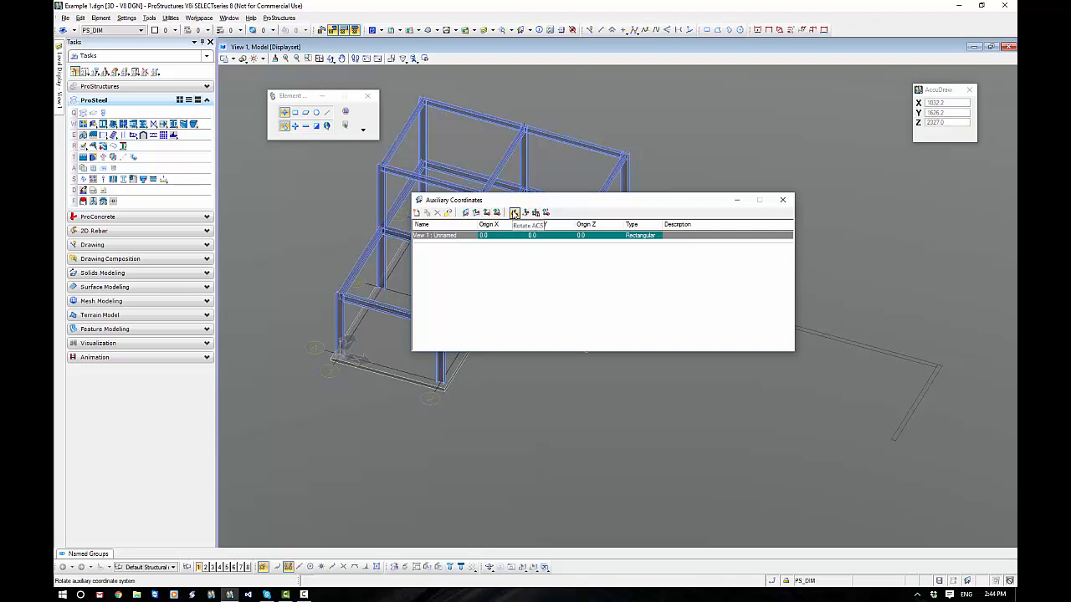
click(515, 213)
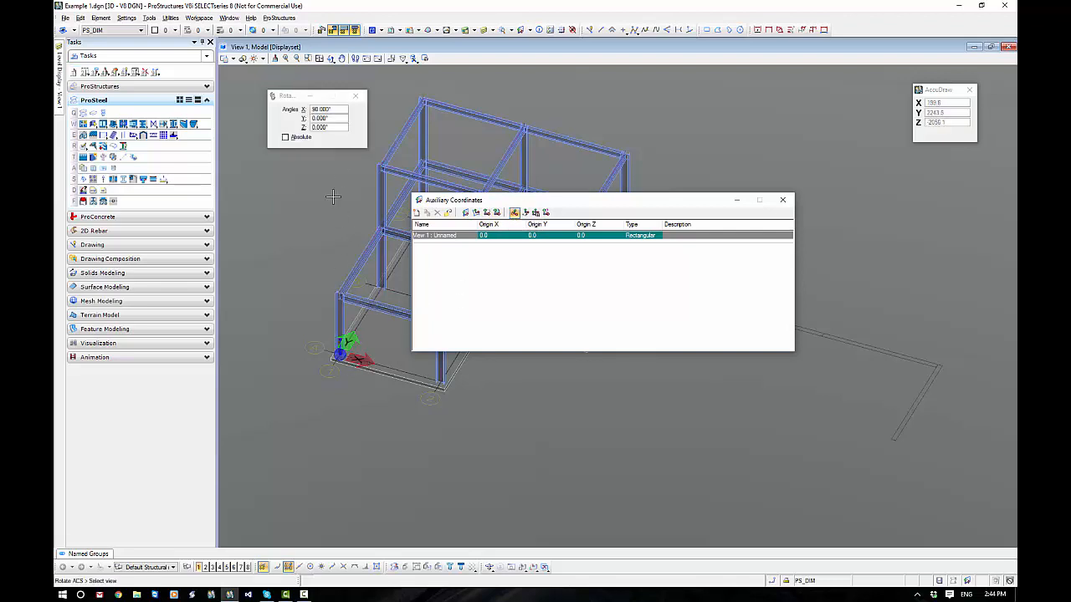
scroll(360, 361, up, 3)
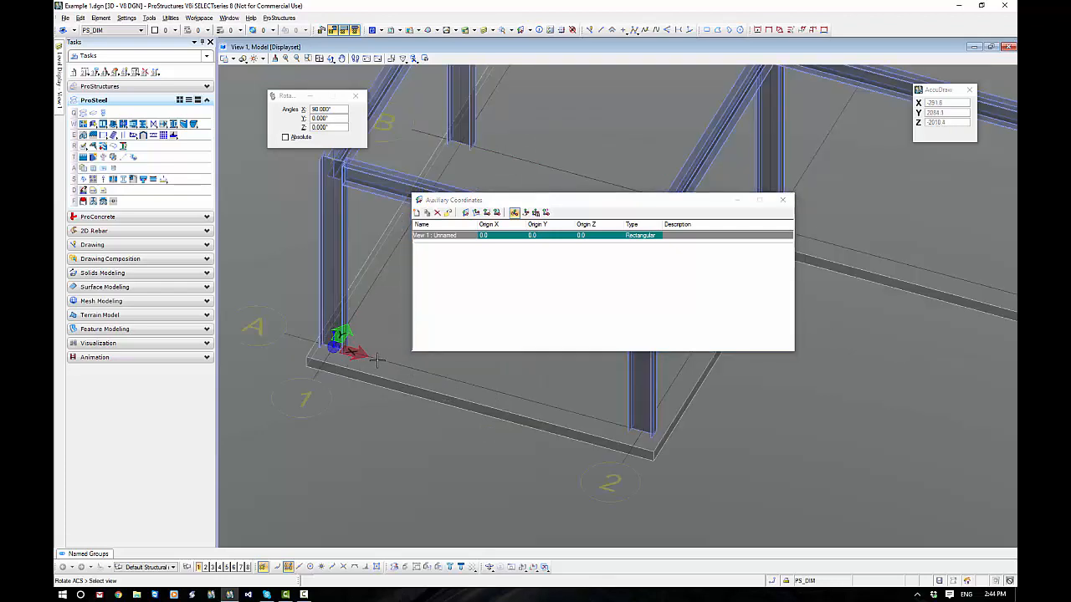
click(389, 377)
click(396, 427)
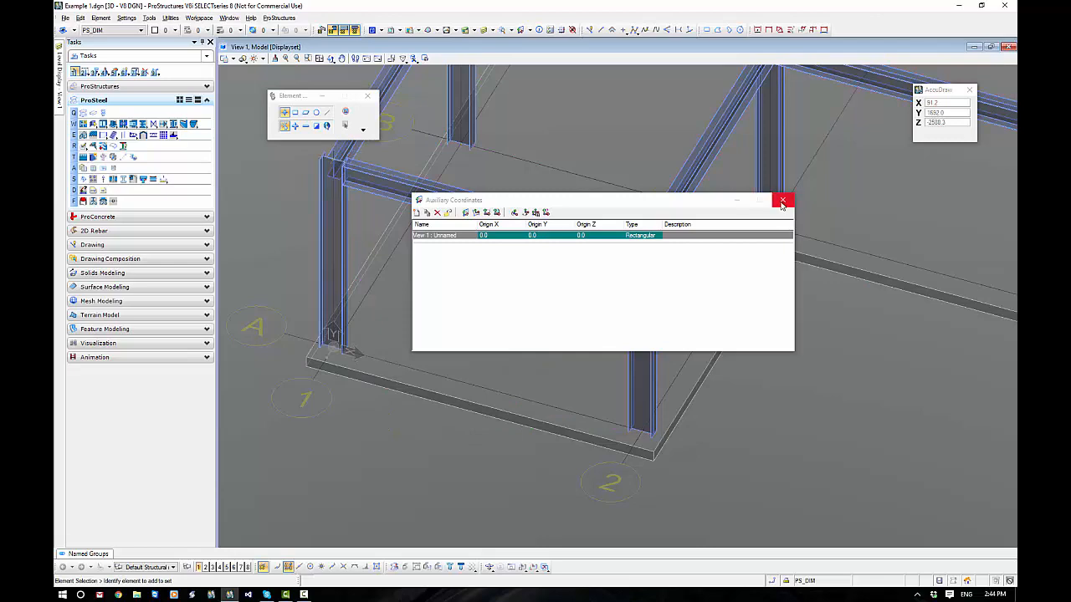
click(783, 199)
Start a new plate with thickness 175, keeping label CONCRETE PANEL and insertion plane Current ACS
shift+middle_drag(545, 460, 294, 359)
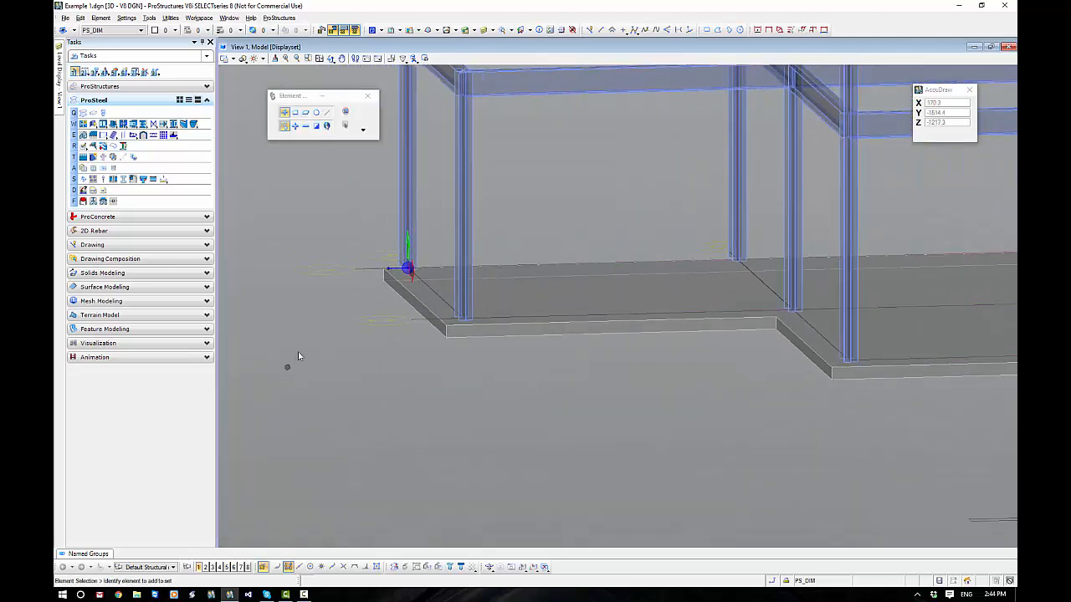
scroll(392, 308, up, 5)
scroll(392, 308, down, 5)
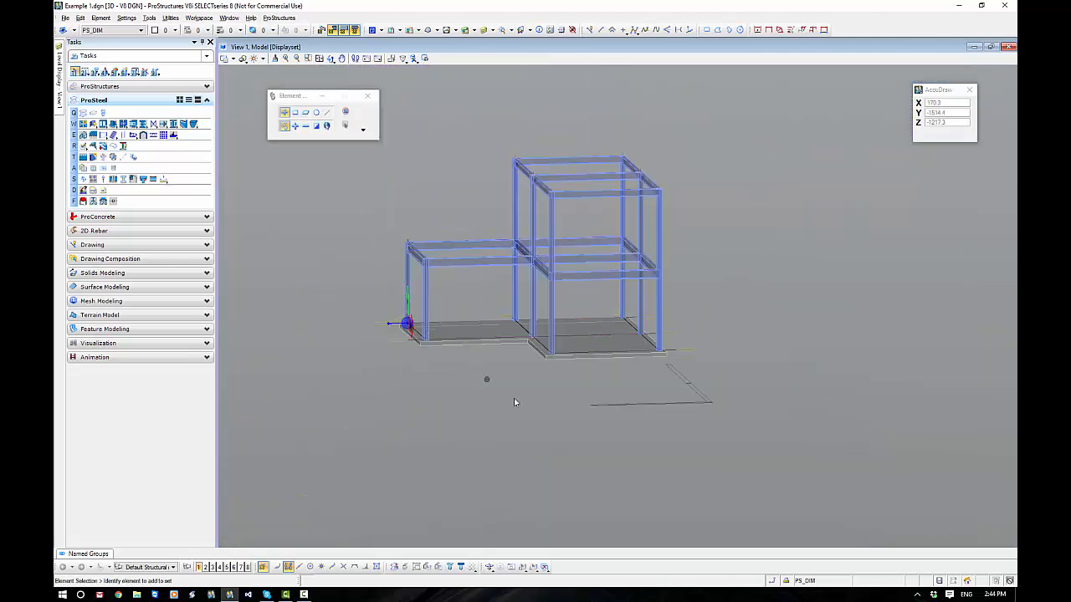
shift+middle_drag(488, 376, 801, 432)
scroll(784, 368, up, 5)
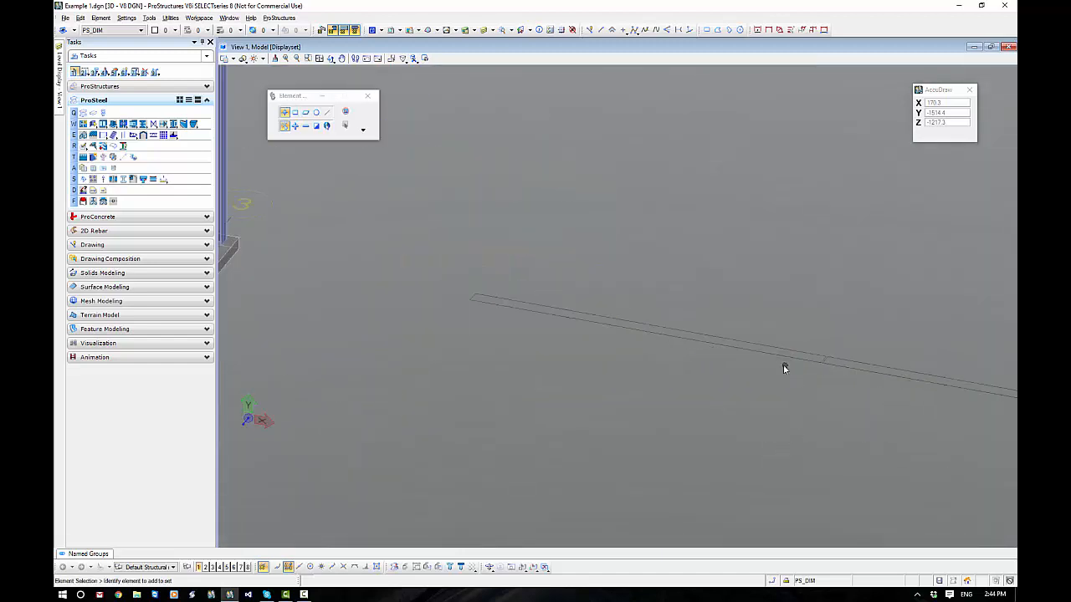
shift+middle_drag(784, 368, 717, 387)
shift+middle_drag(727, 426, 670, 418)
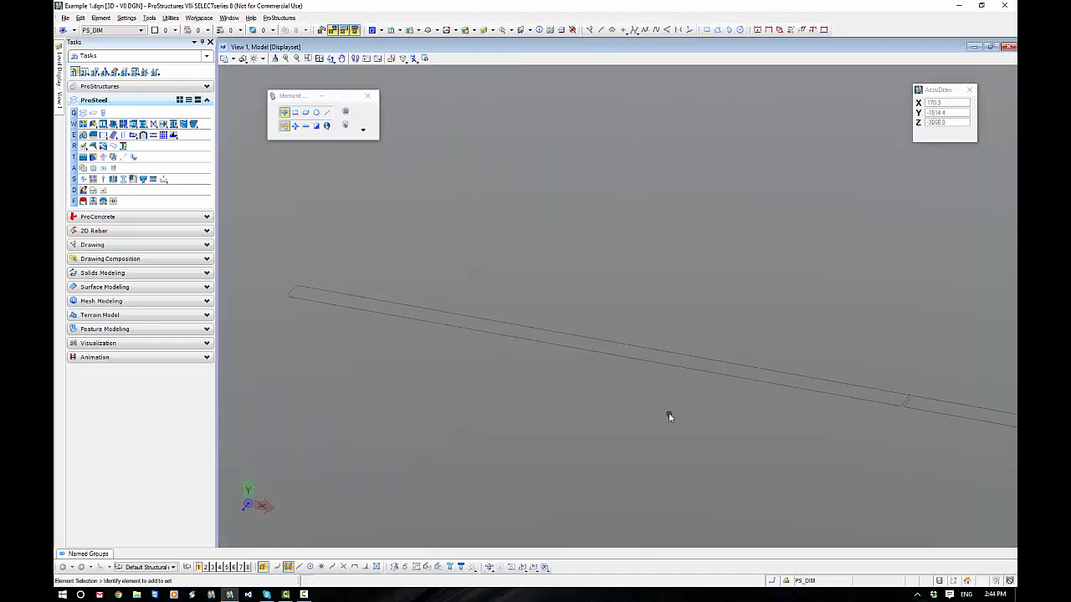
click(84, 112)
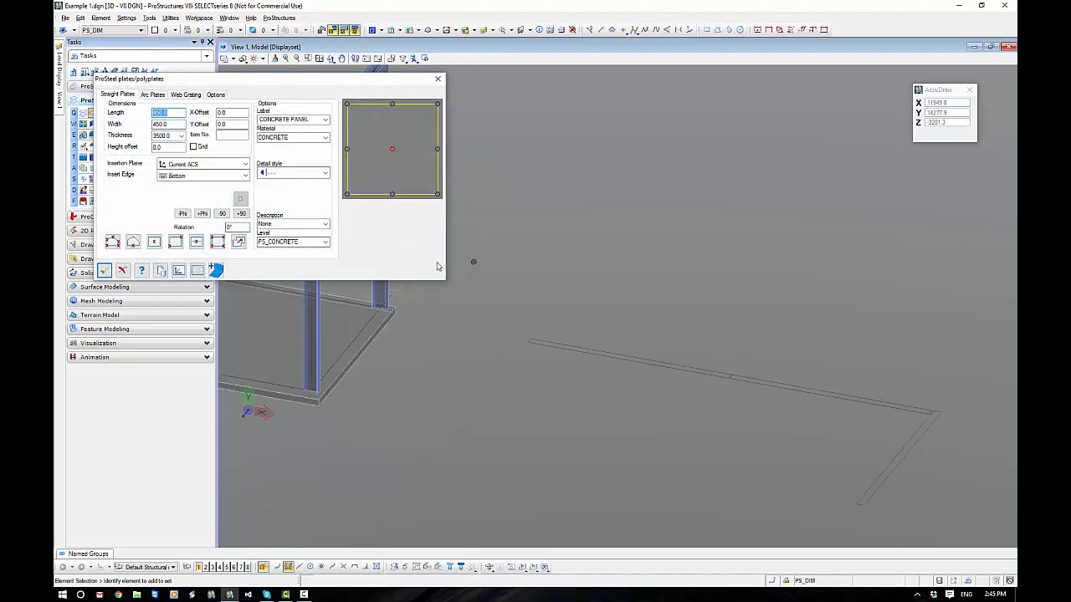
double_click(170, 135)
text(175)
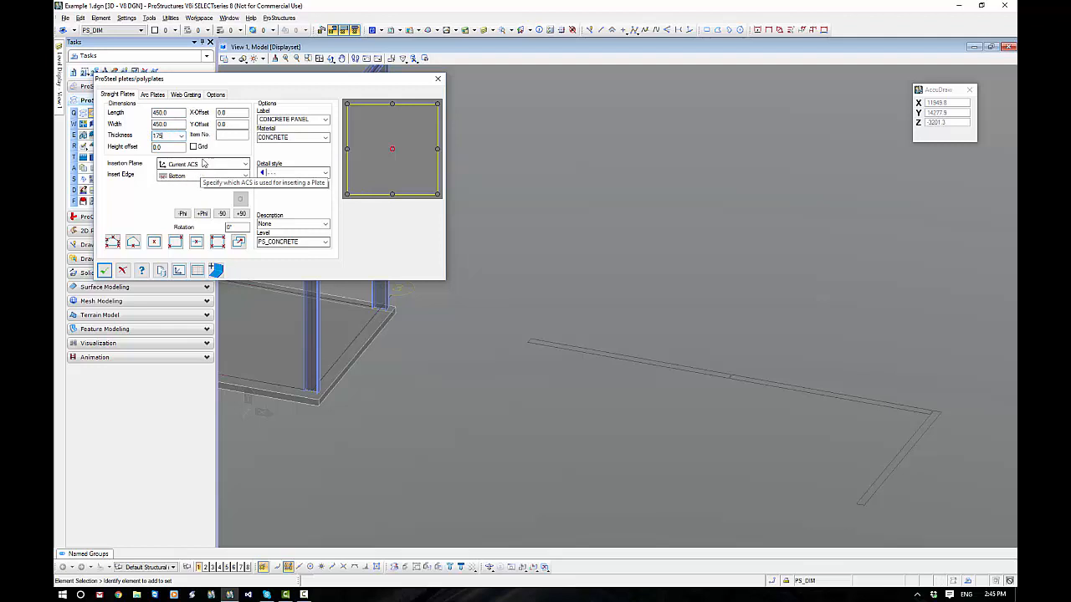
Place the upright plate by two diagonal points, 4500 by 3500, starting at the long wall outline's end farthest from the outline corner
click(176, 242)
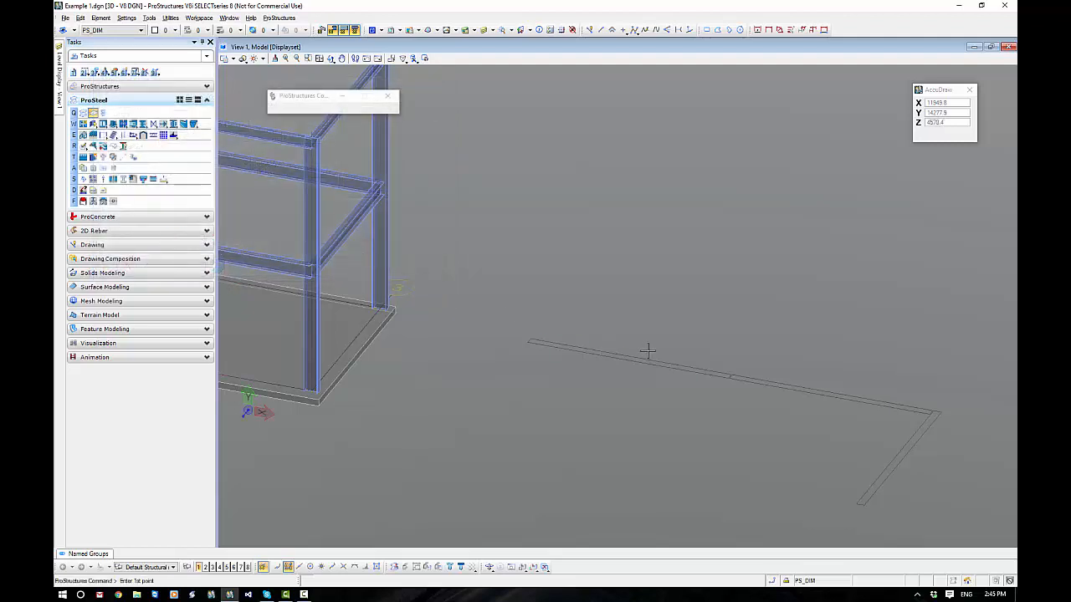
scroll(659, 360, up, 2)
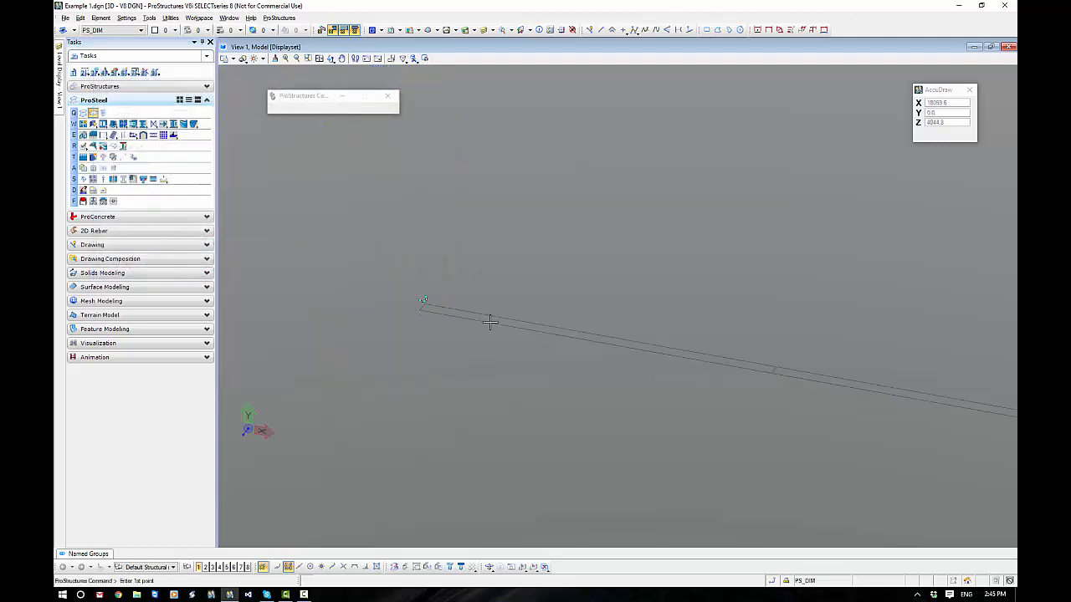
click(425, 307)
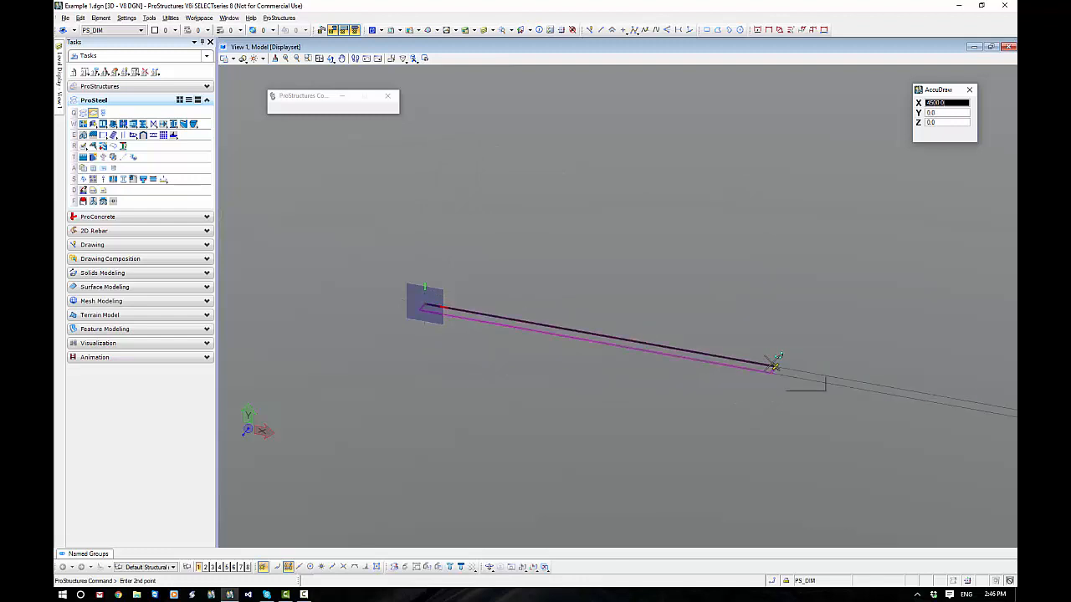
text(45)
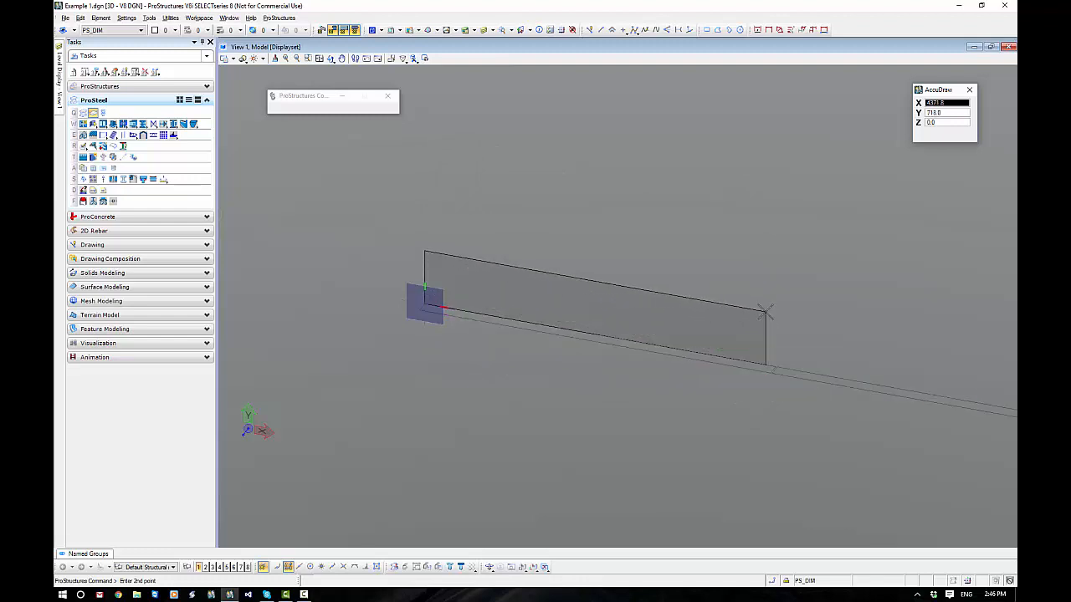
text(00)
key(Tab)
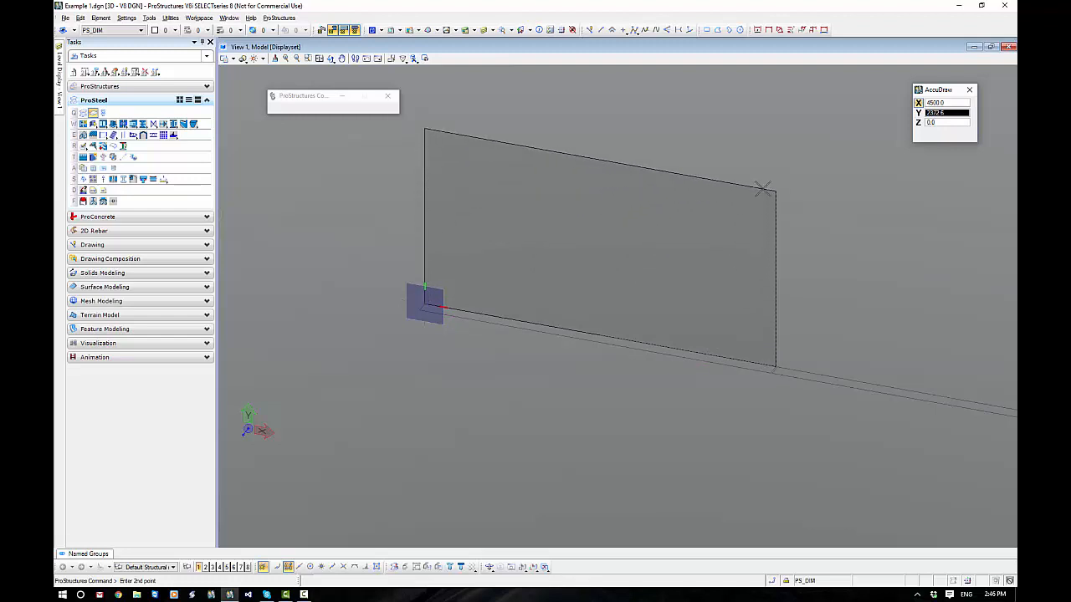
text(3500)
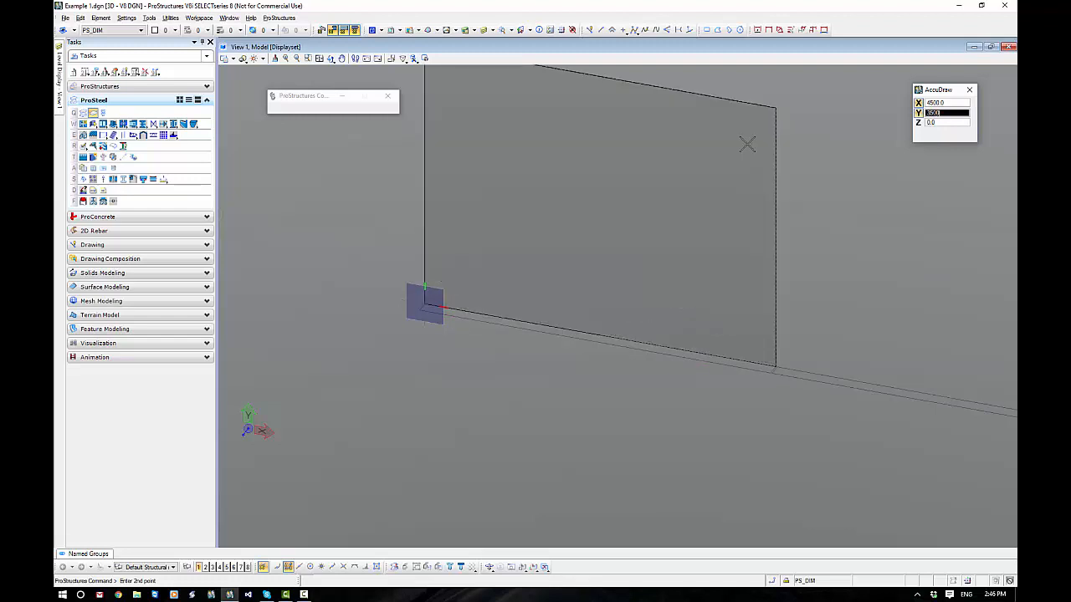
click(747, 144)
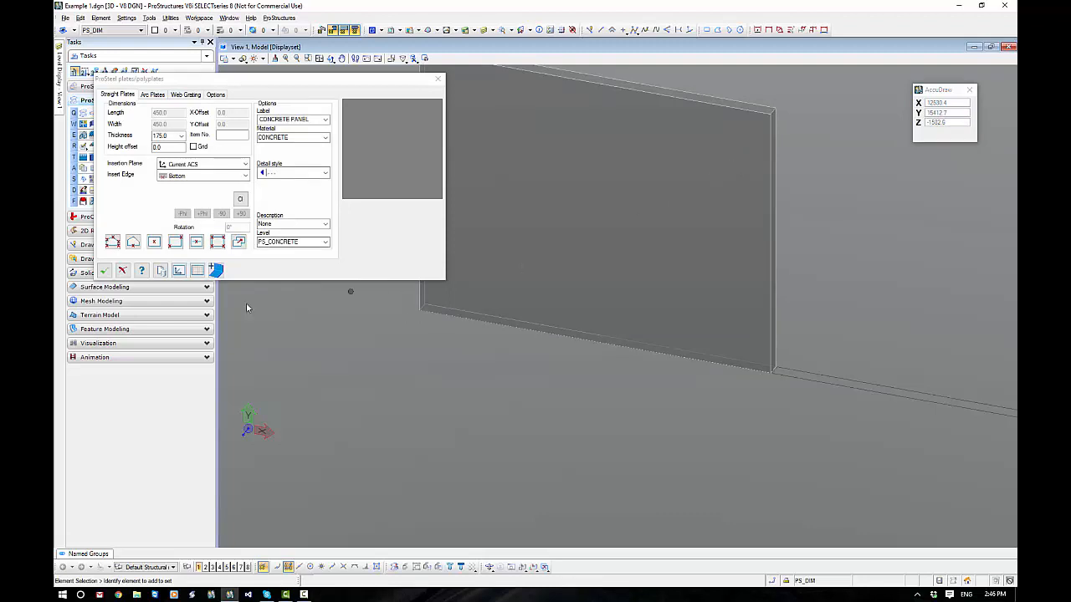
click(104, 271)
Inspect the new wall panel from several angles and check its length, width and thickness in Plate Properties
middle_drag(634, 319, 583, 389)
click(727, 281)
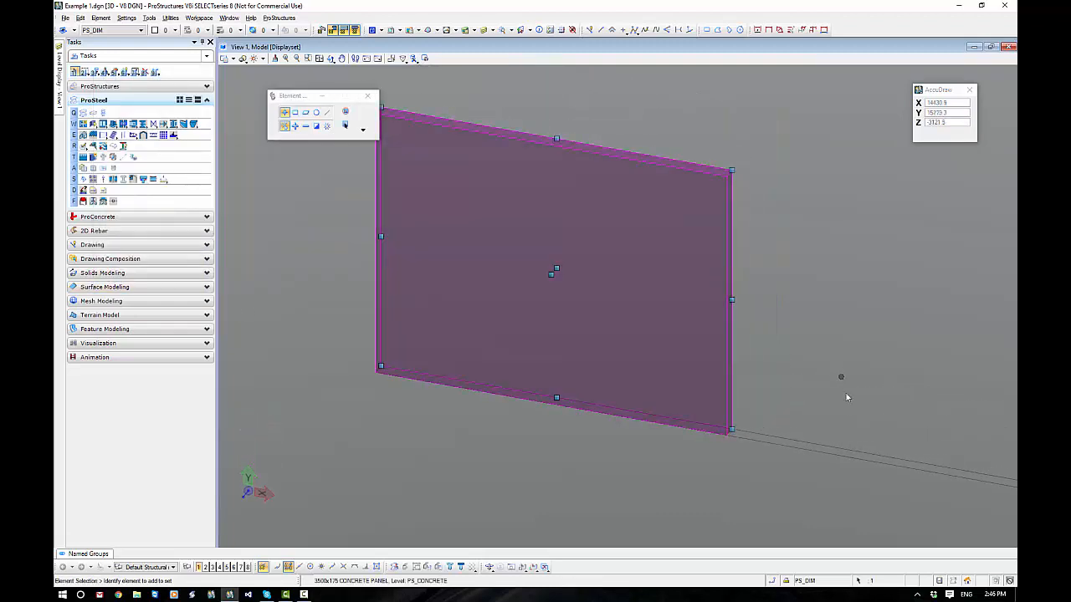
shift+middle_drag(844, 378, 739, 383)
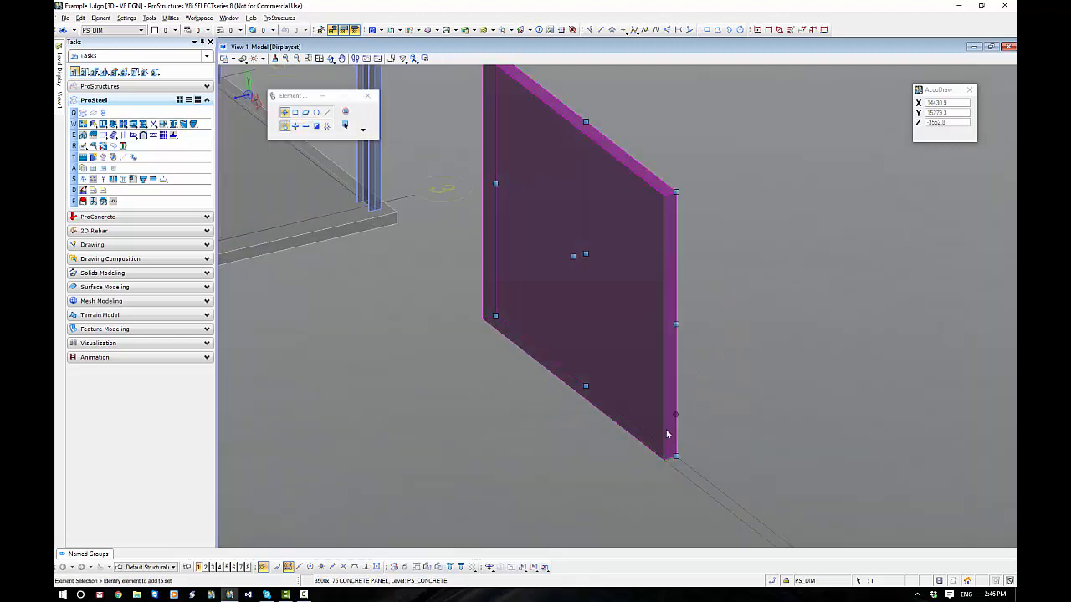
mouse_move(561, 419)
shift+middle_down()
mouse_move(502, 459)
mouse_move(560, 426)
shift+middle_up()
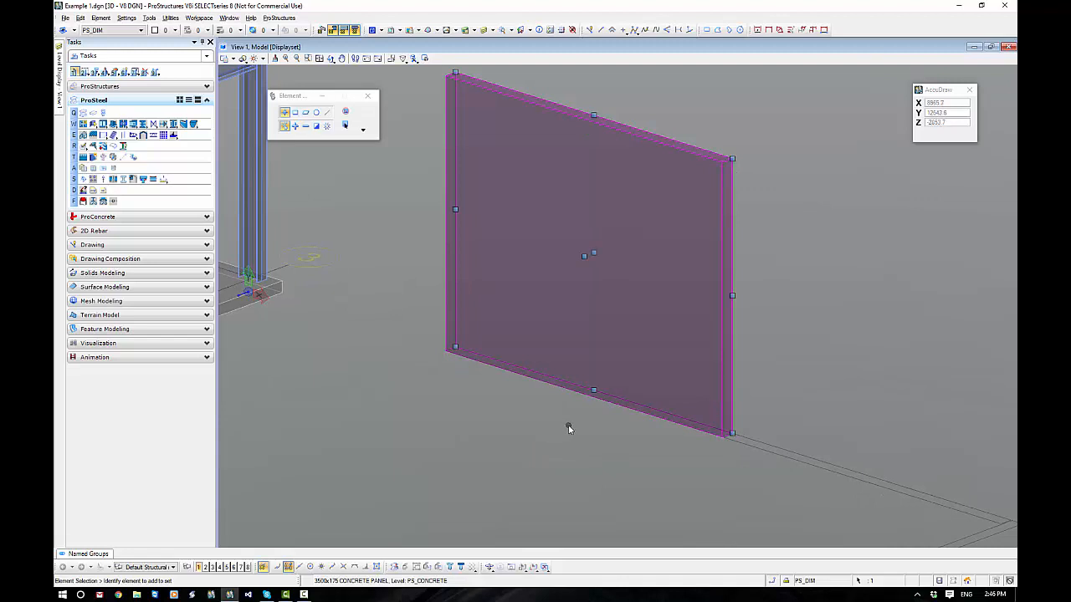
click(757, 335)
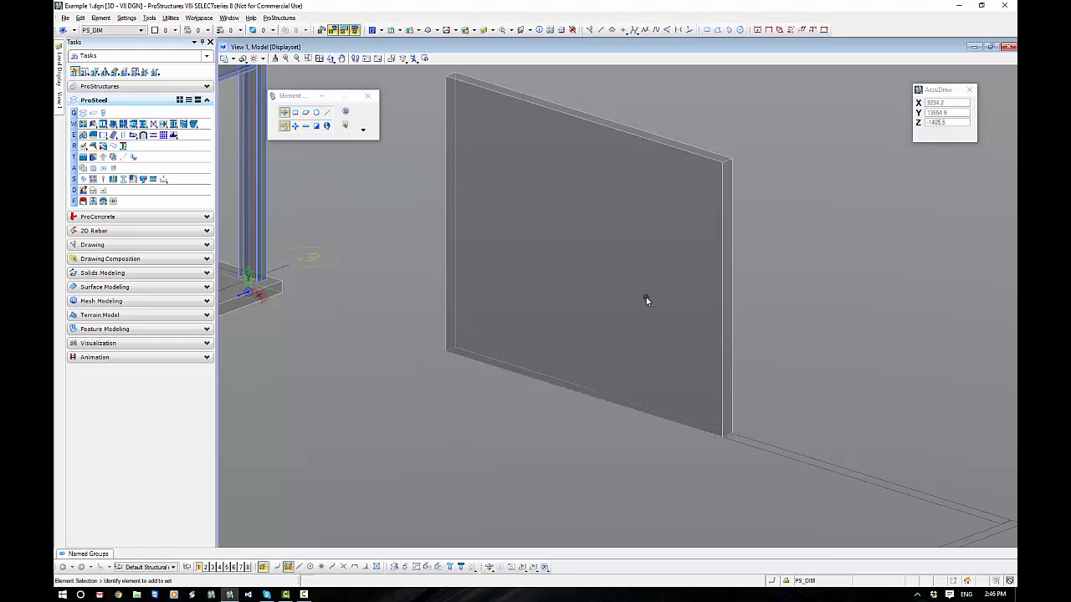
drag(550, 210, 605, 281)
double_click(660, 144)
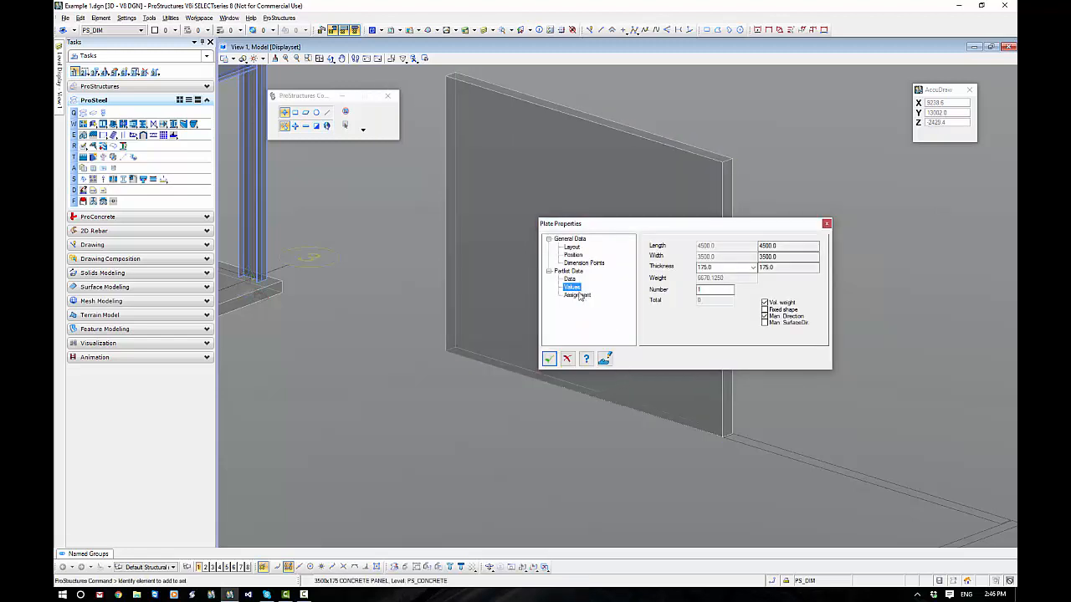
double_click(697, 267)
click(722, 245)
click(549, 359)
Copy the wall panel once along the long outline, from its lower corner nearest the outline corner to the outline's corner end
scroll(586, 426, down, 3)
middle_drag(586, 426, 413, 350)
click(526, 310)
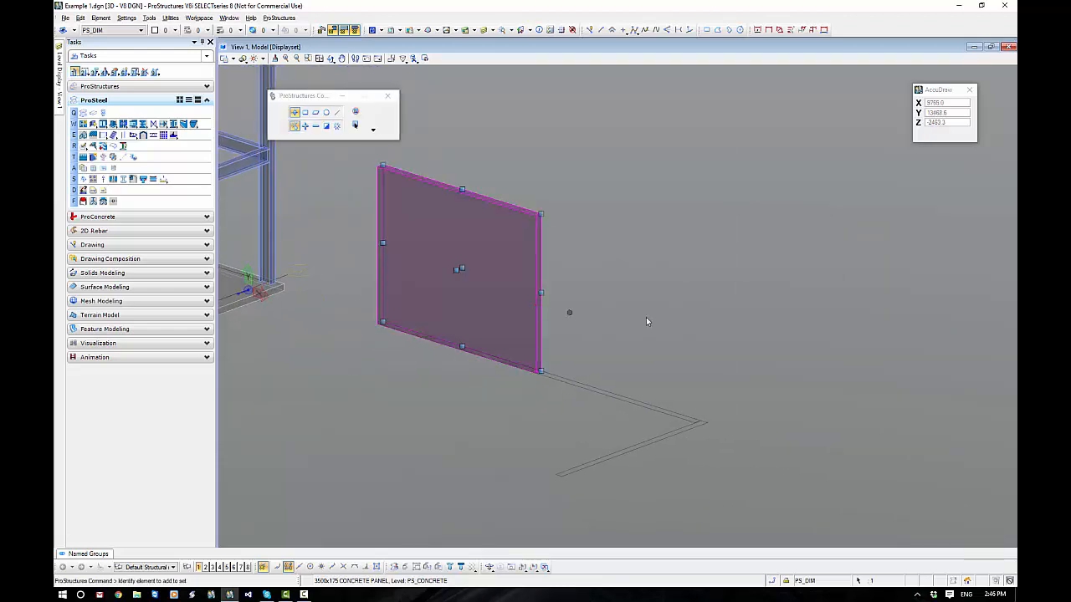
right_click(681, 311)
click(706, 322)
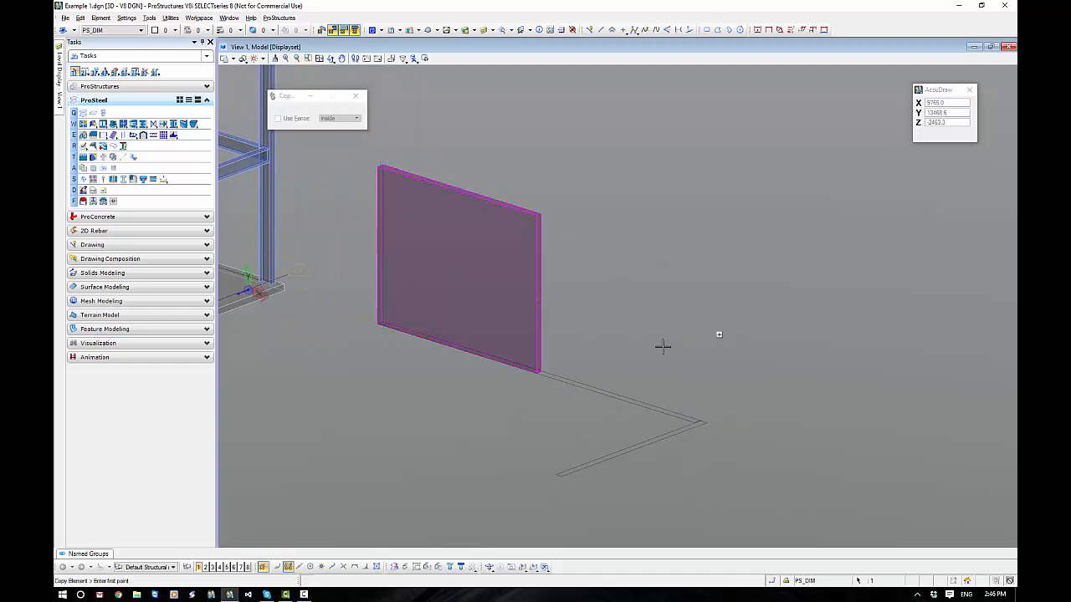
scroll(550, 371, up, 4)
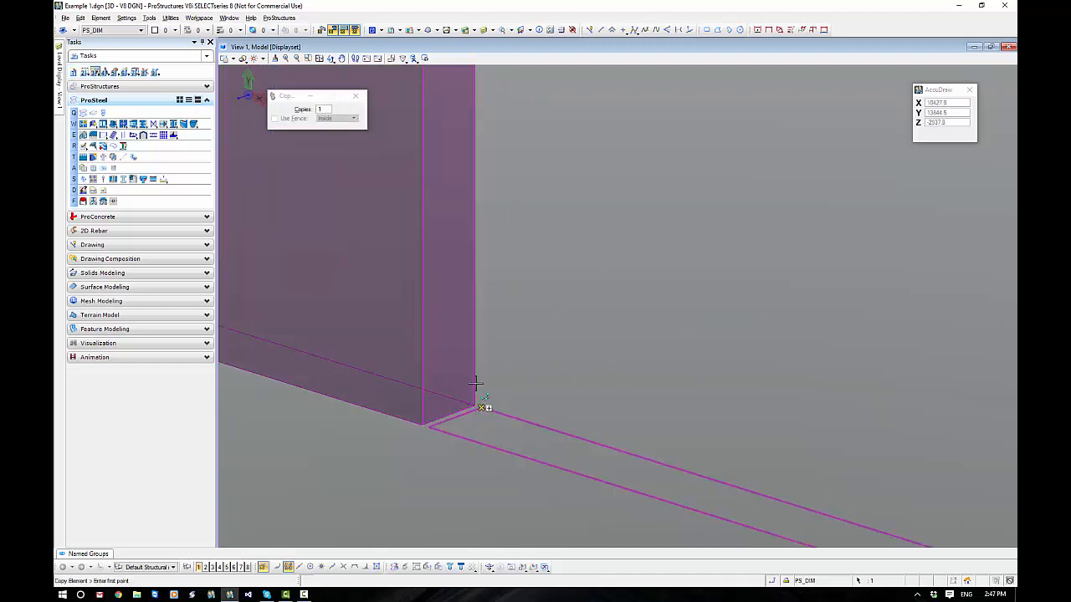
click(474, 405)
scroll(474, 397, down, 2)
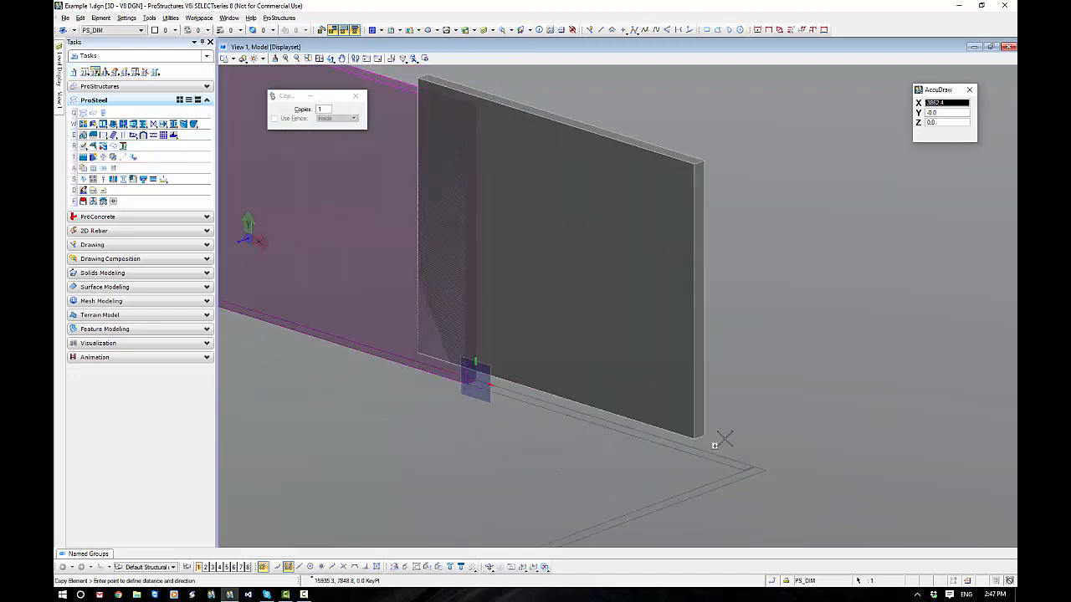
scroll(753, 459, up, 3)
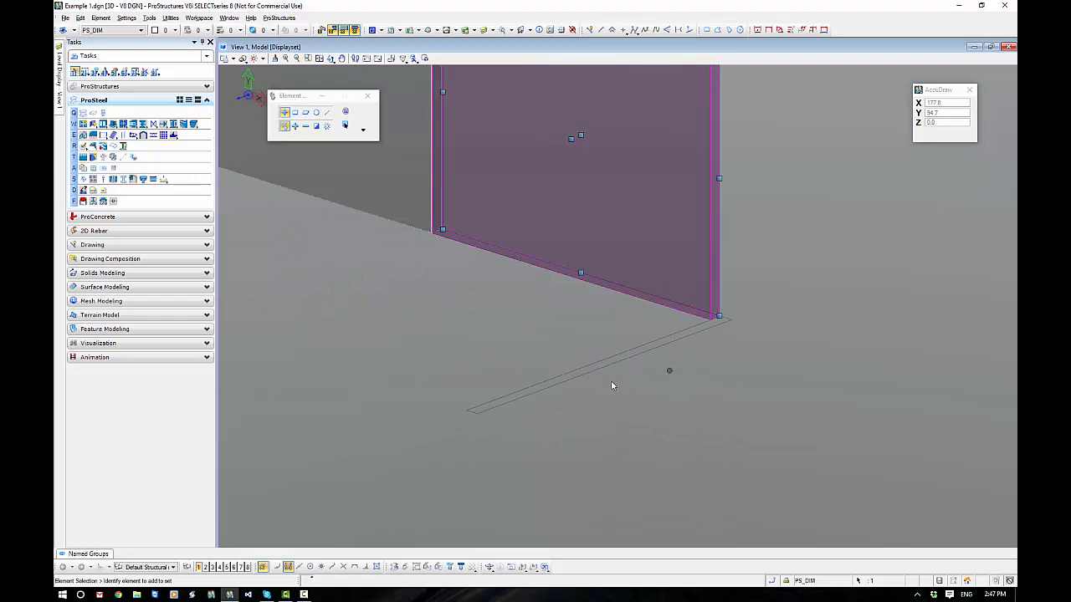
click(425, 352)
Rotate the auxiliary coordinate system -90° about Y, with X at 0, and close the Auxiliary Coordinates dialog
shift+middle_drag(425, 353, 672, 407)
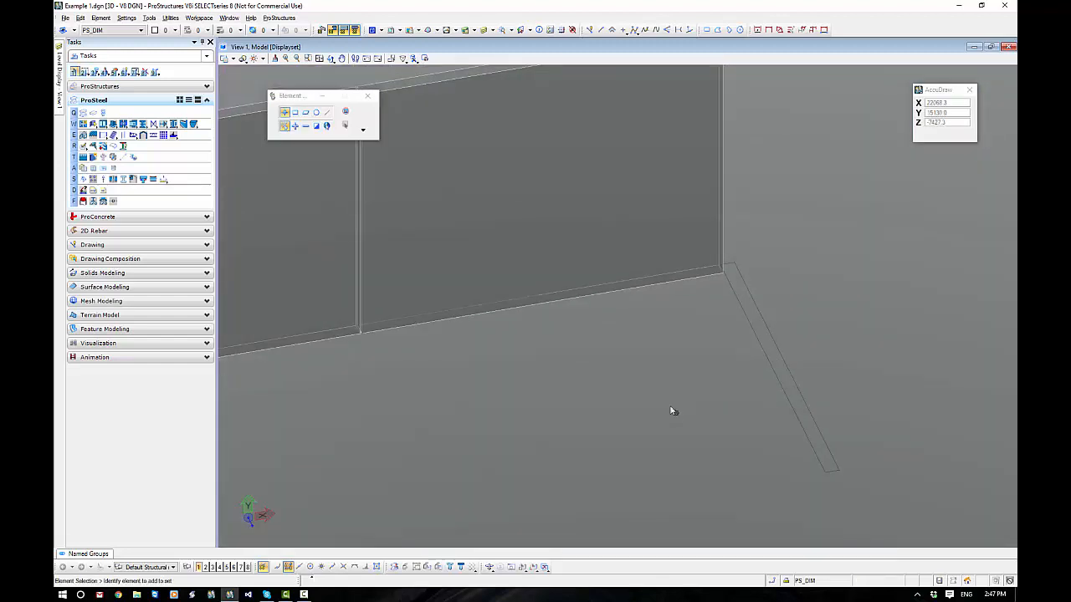
scroll(674, 411, down, 3)
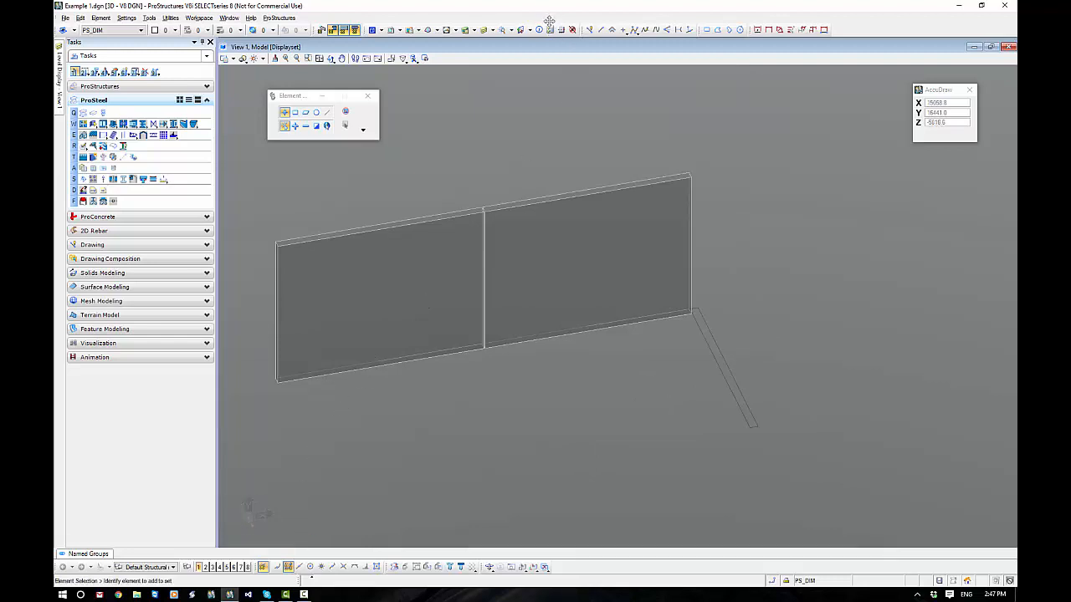
click(522, 30)
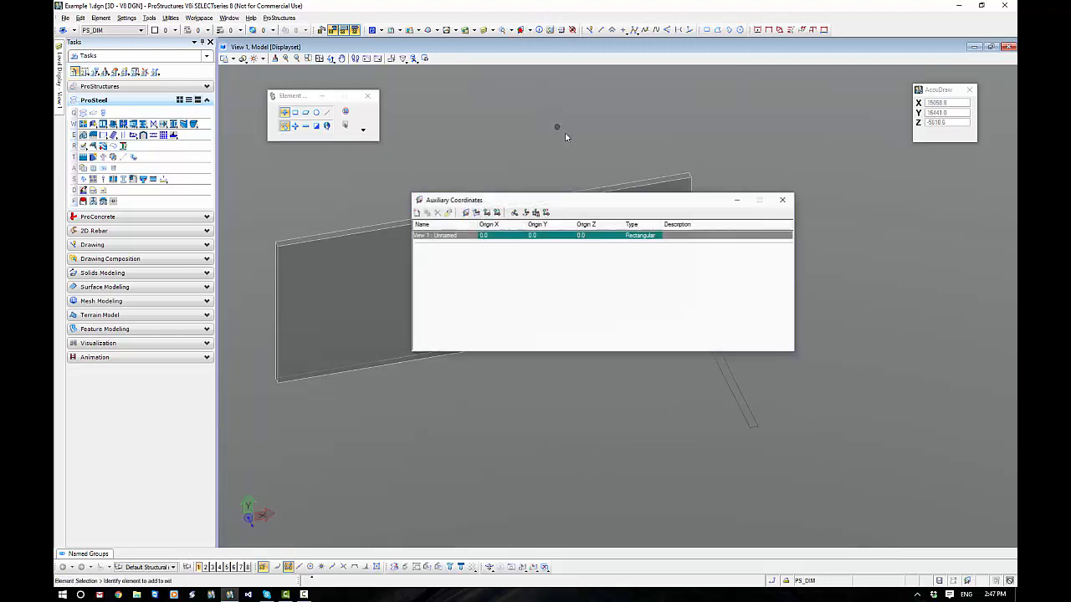
click(514, 212)
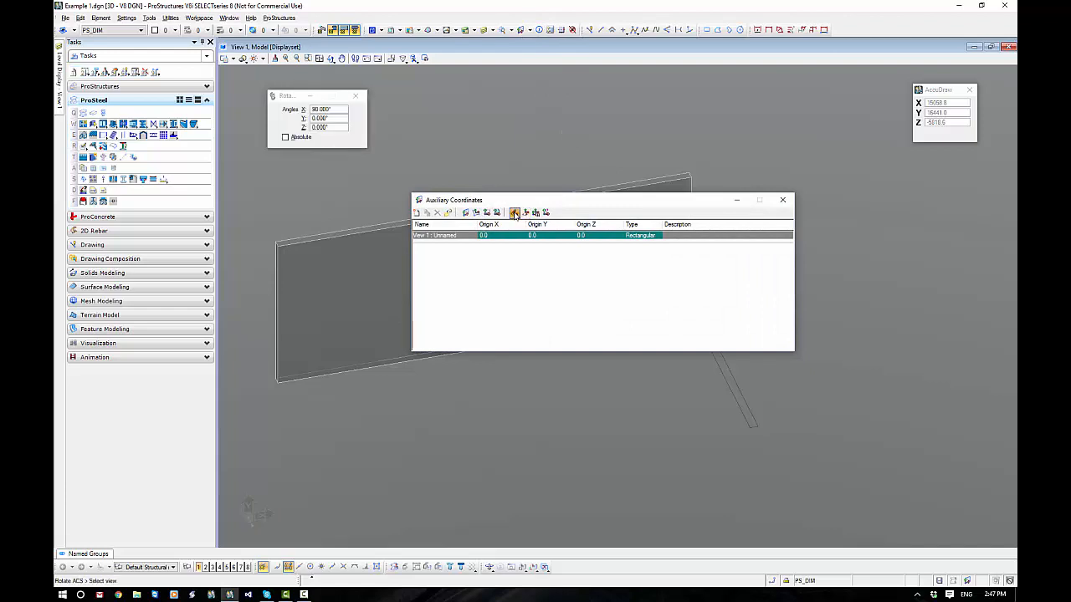
click(332, 110)
text(0)
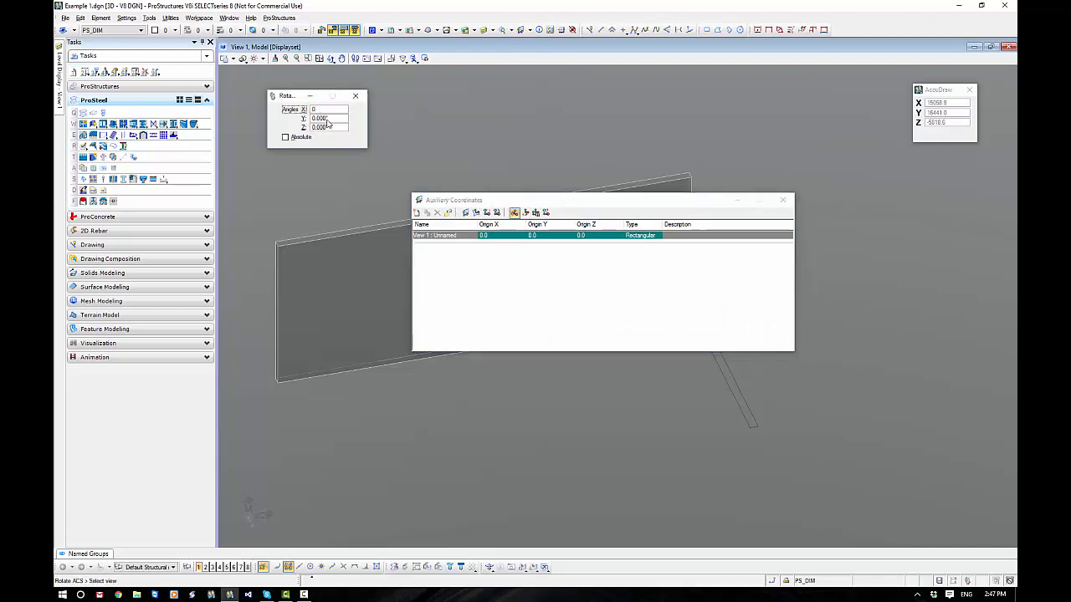
key(Tab)
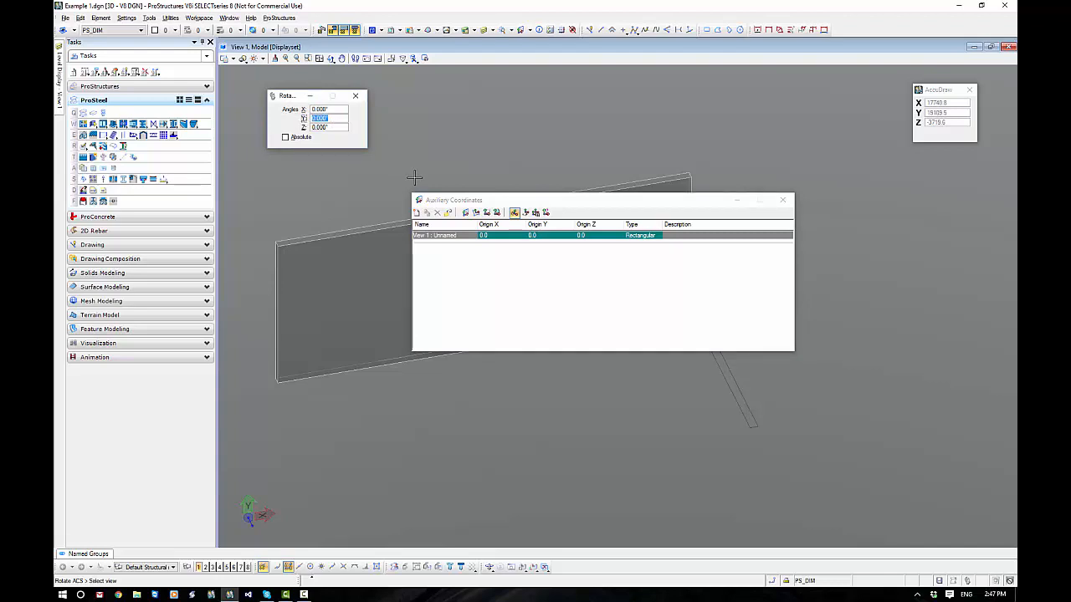
click(335, 109)
click(311, 479)
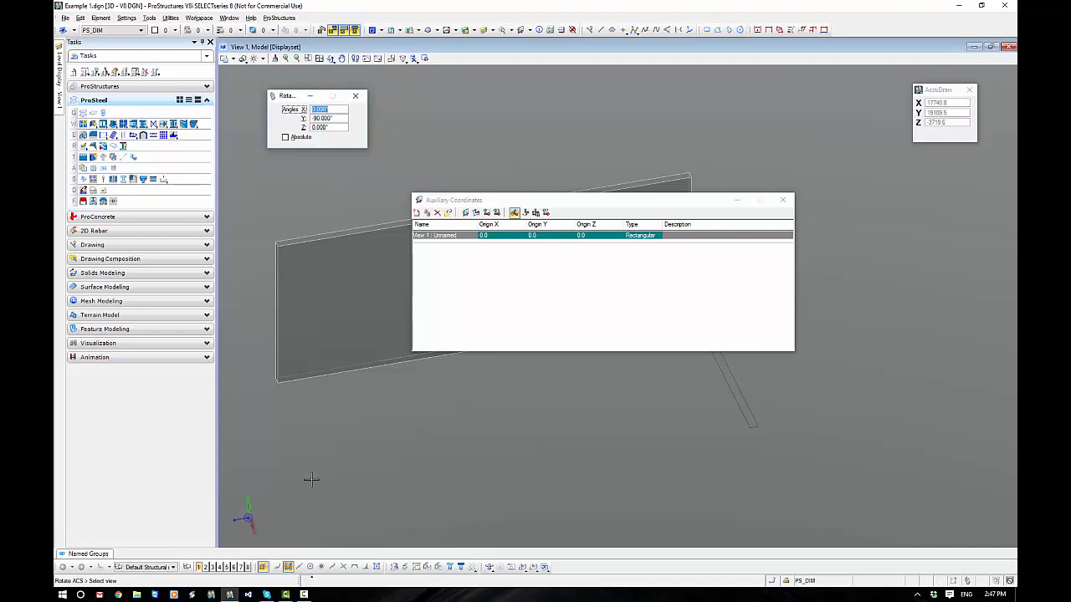
click(783, 200)
right_click(386, 443)
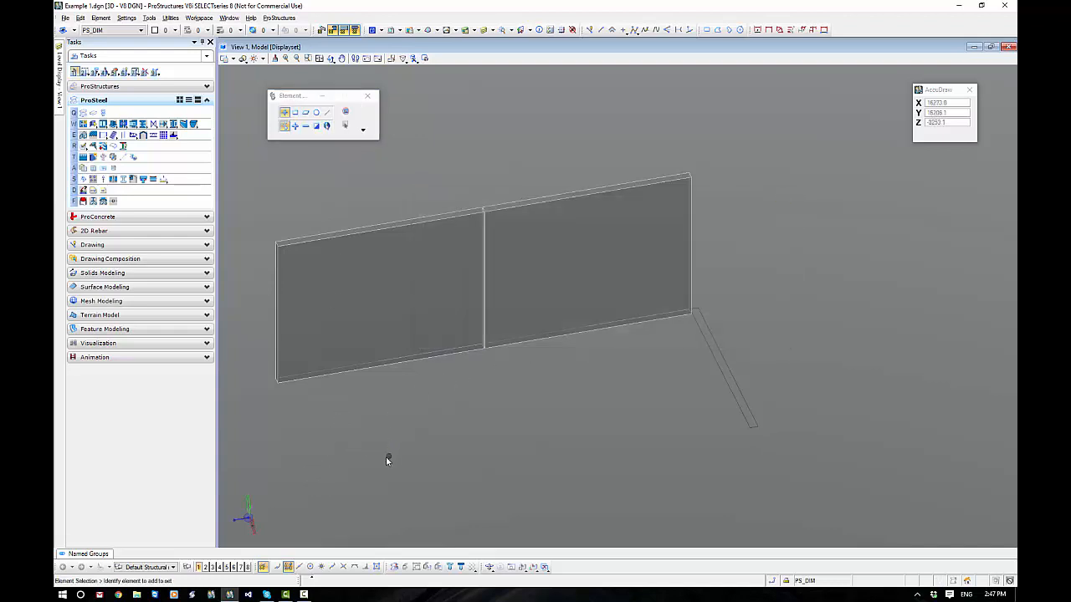
Place a 175-thick CONCRETE PANEL plate on the Current ACS by diagonal points, 4500 by 3500, along the short outline from its corner end
middle_drag(386, 456, 481, 351)
scroll(435, 427, down, 5)
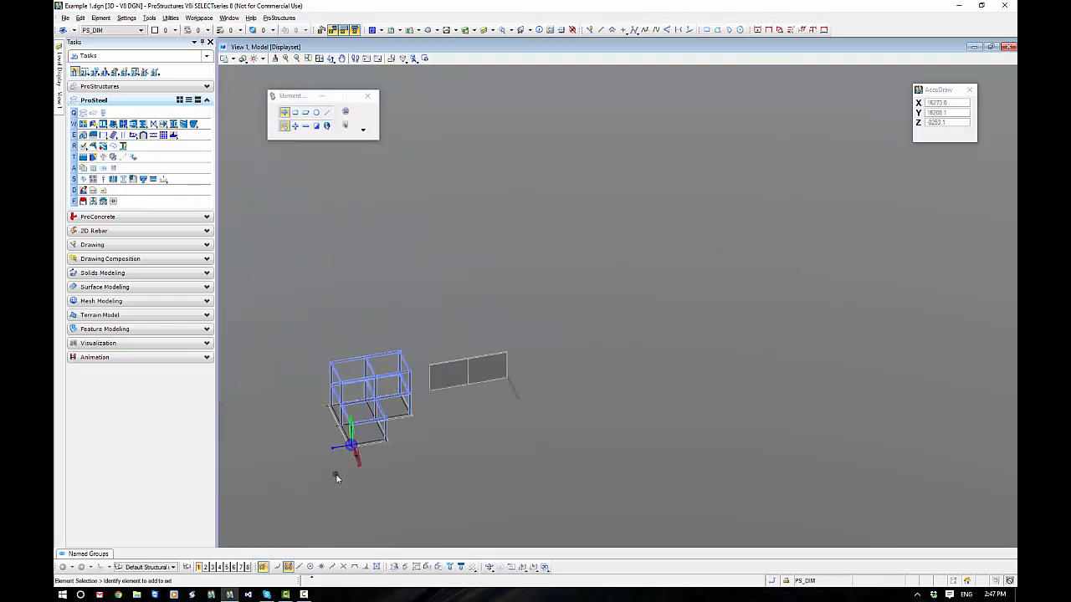
middle_drag(336, 478, 503, 495)
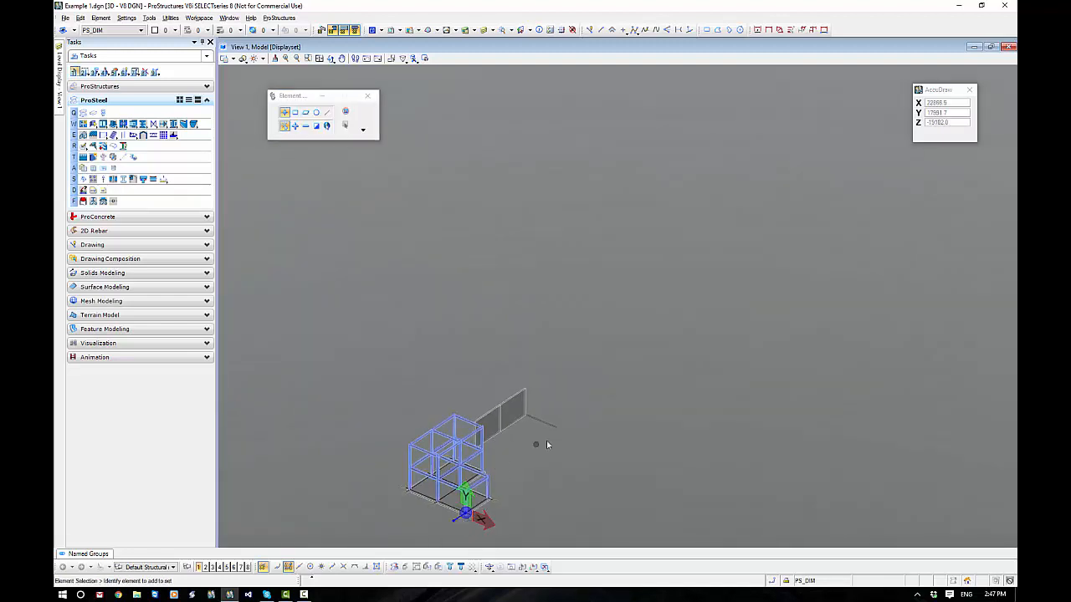
scroll(550, 436, up, 5)
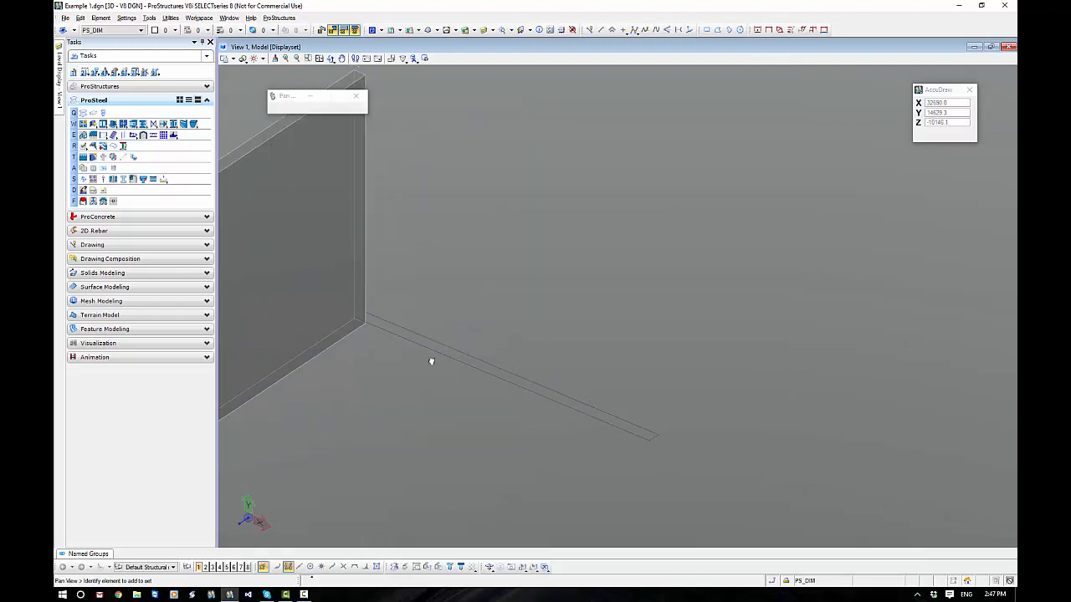
scroll(430, 361, up, 1)
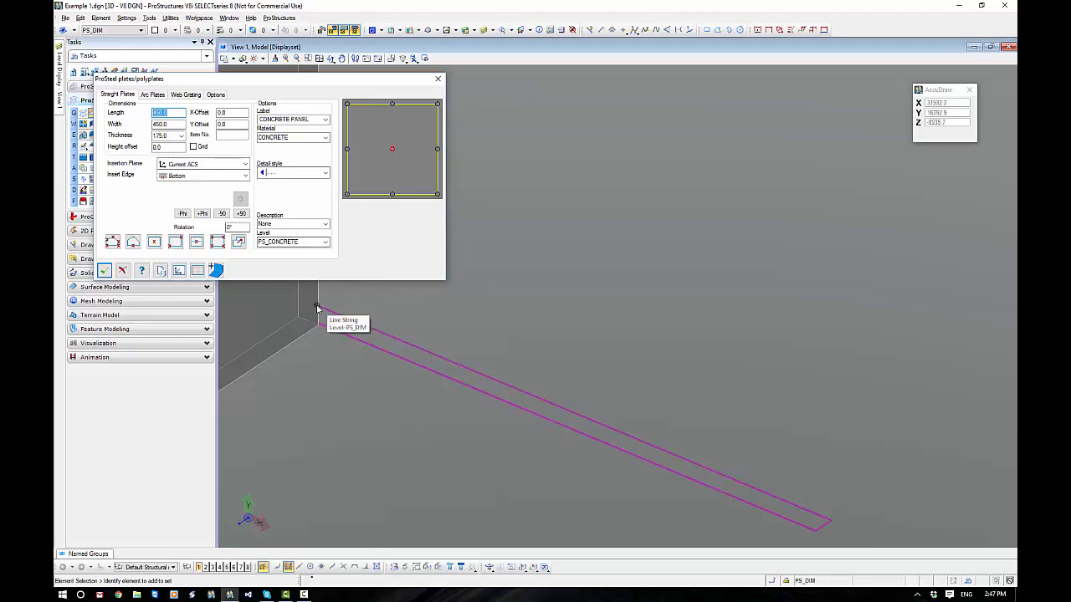
click(164, 124)
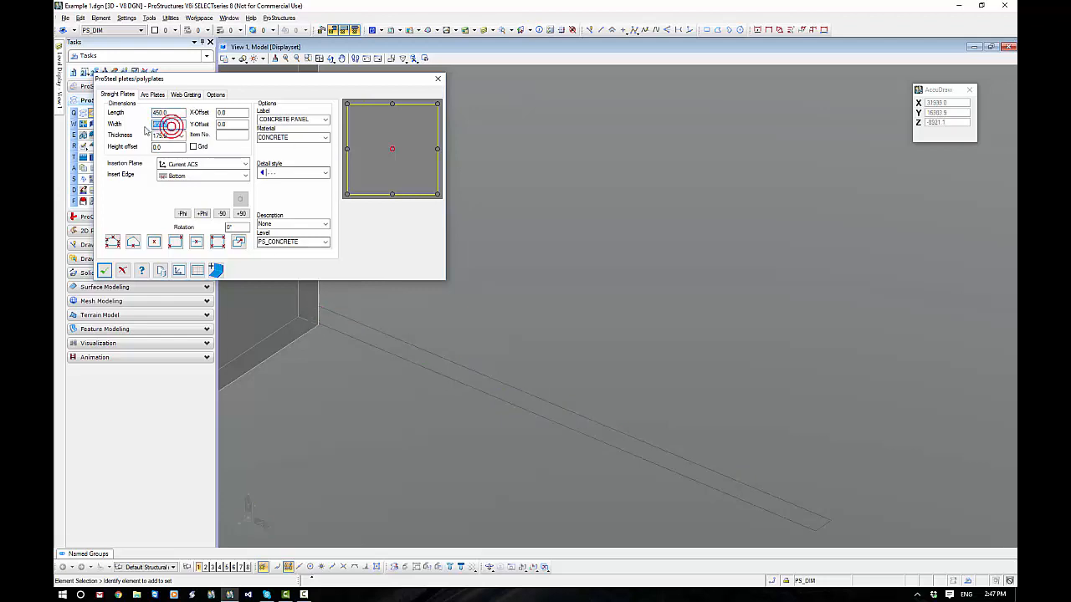
click(216, 272)
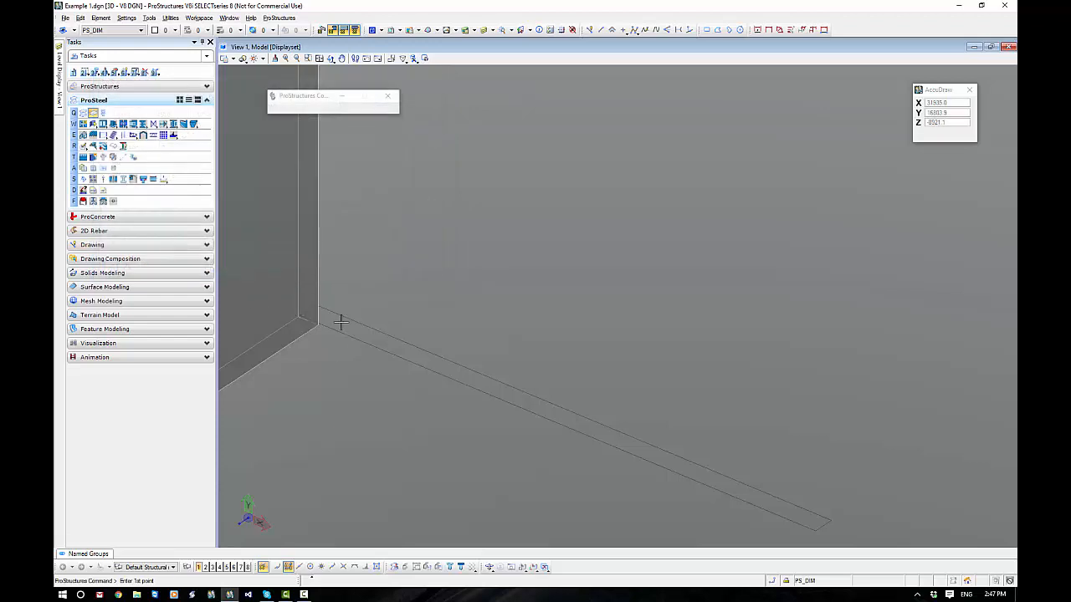
click(331, 312)
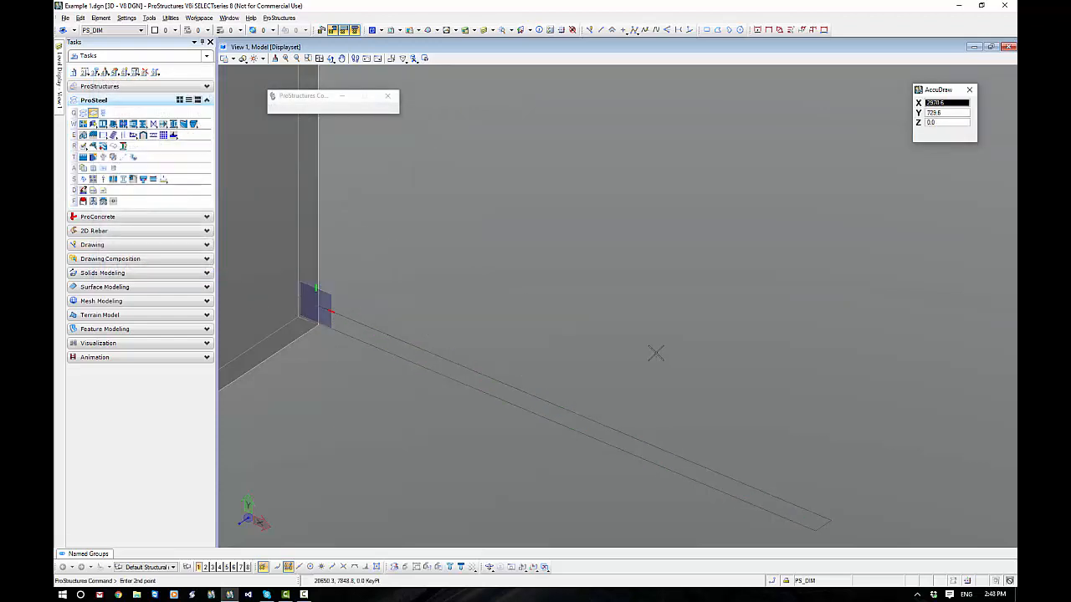
scroll(658, 354, down, 2)
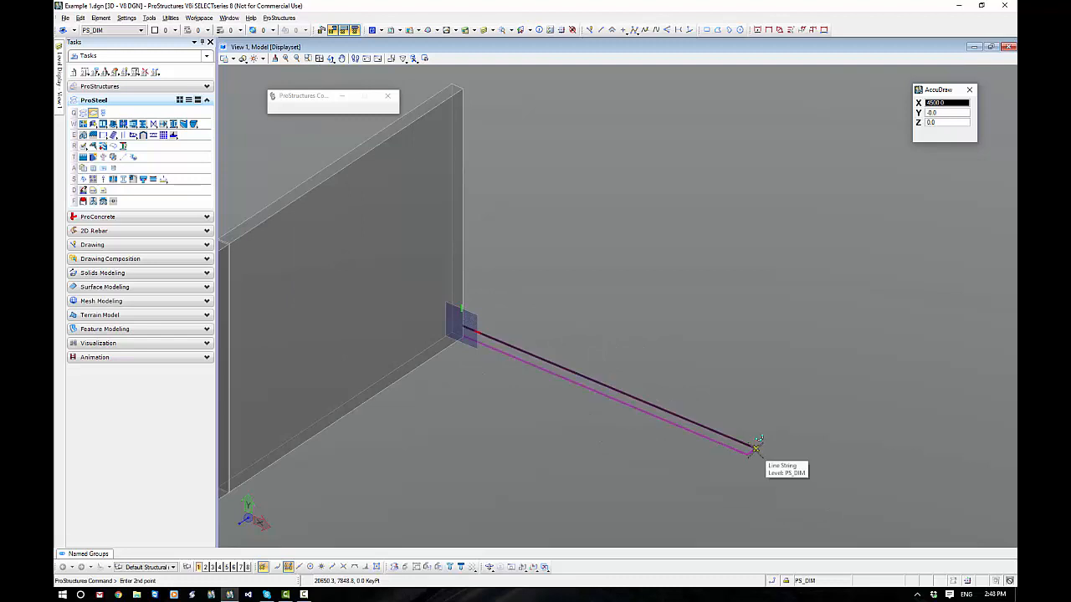
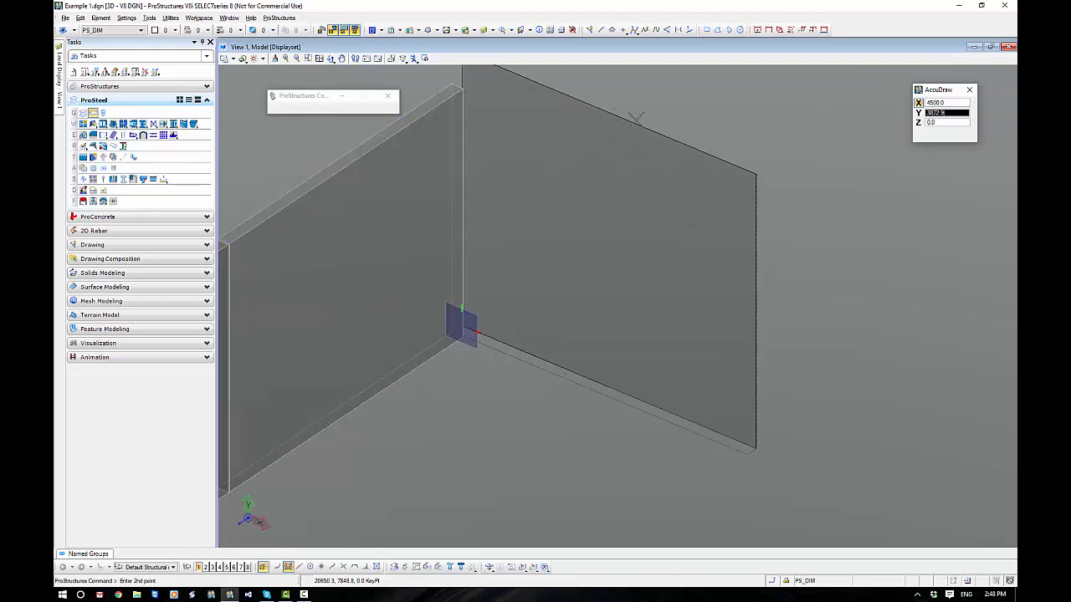
text(3500)
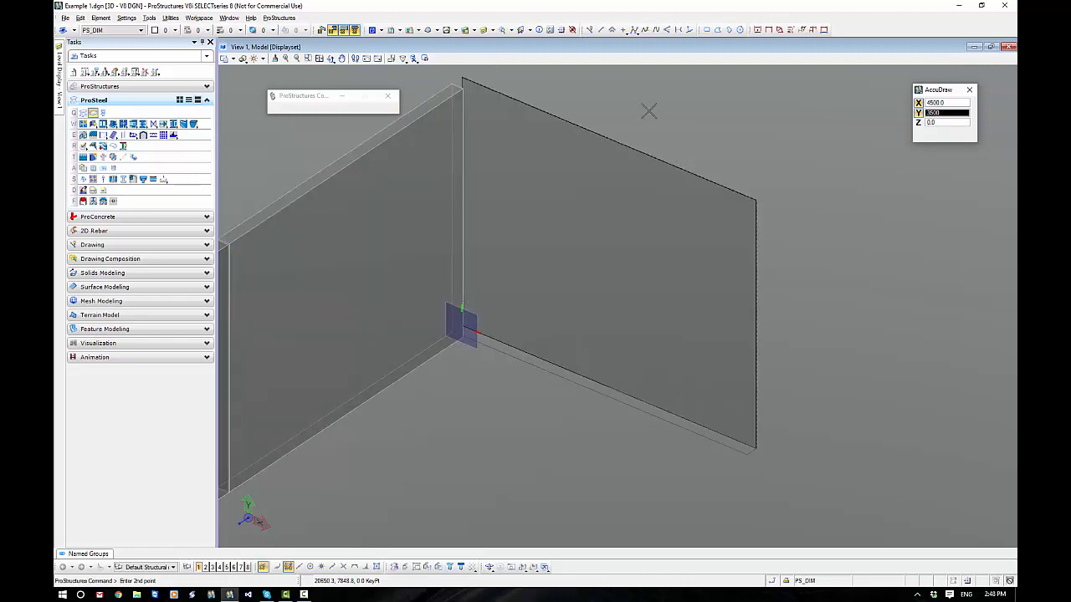
key(Return)
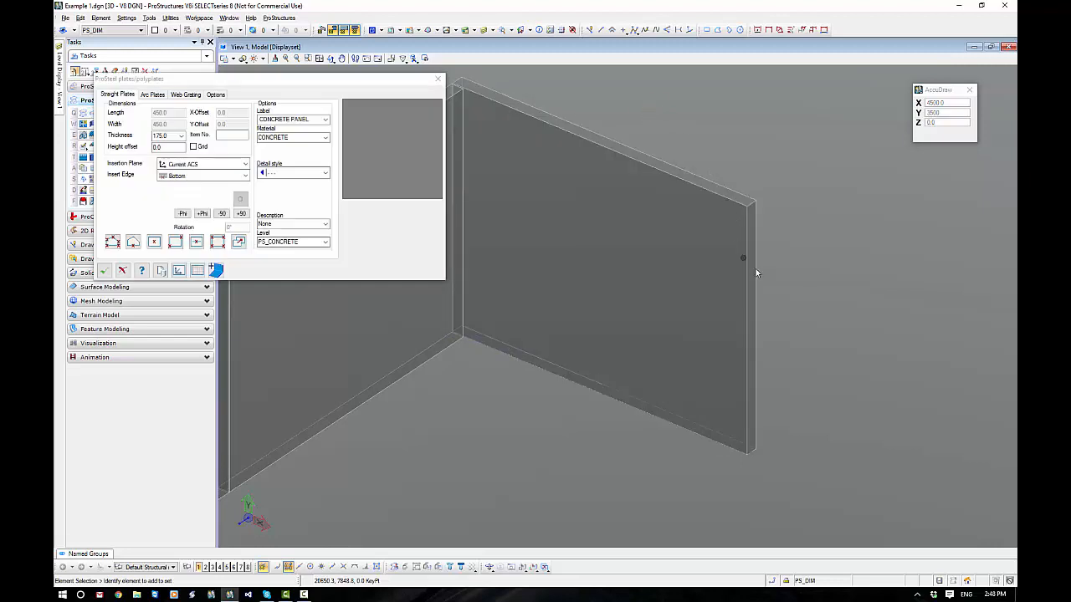
click(104, 271)
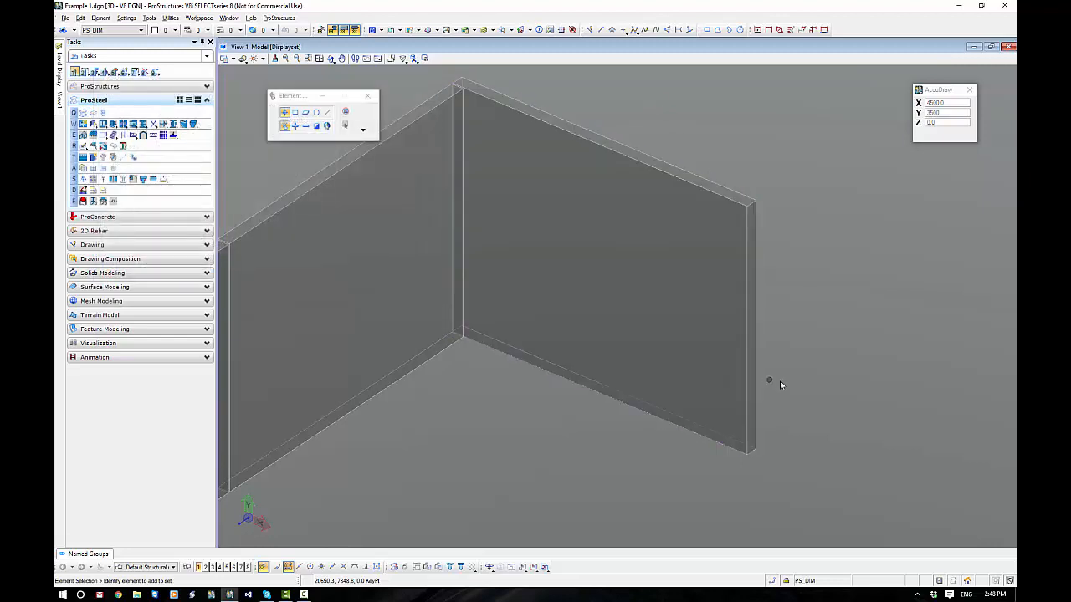
Examine the copied middle panel's name, material, dimensions and weight in Plate Properties
shift+middle_drag(838, 414, 744, 353)
scroll(744, 353, down, 3)
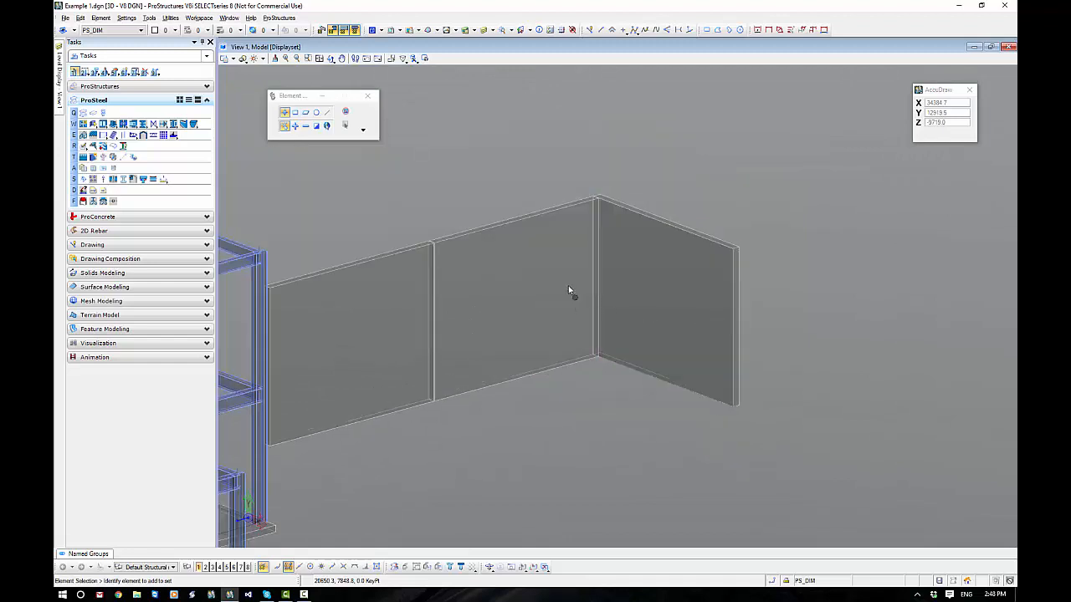
double_click(513, 219)
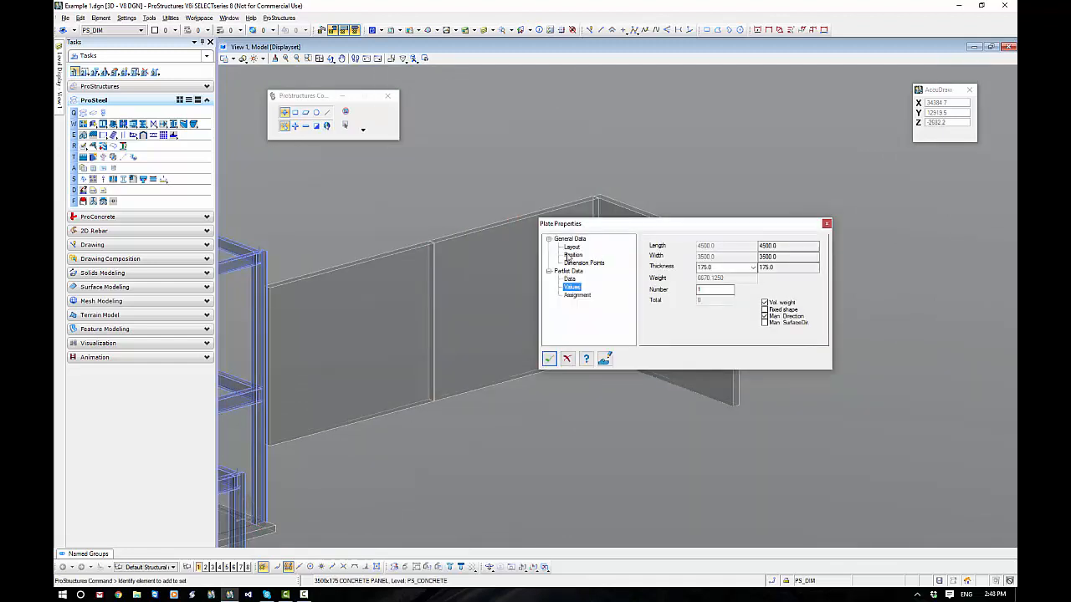
click(570, 280)
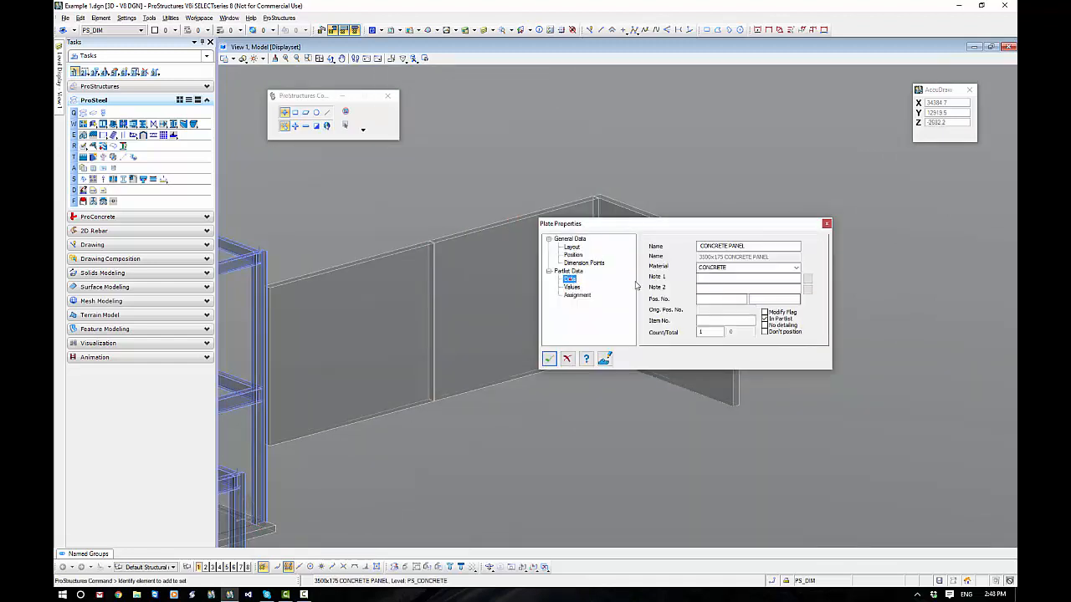
click(747, 244)
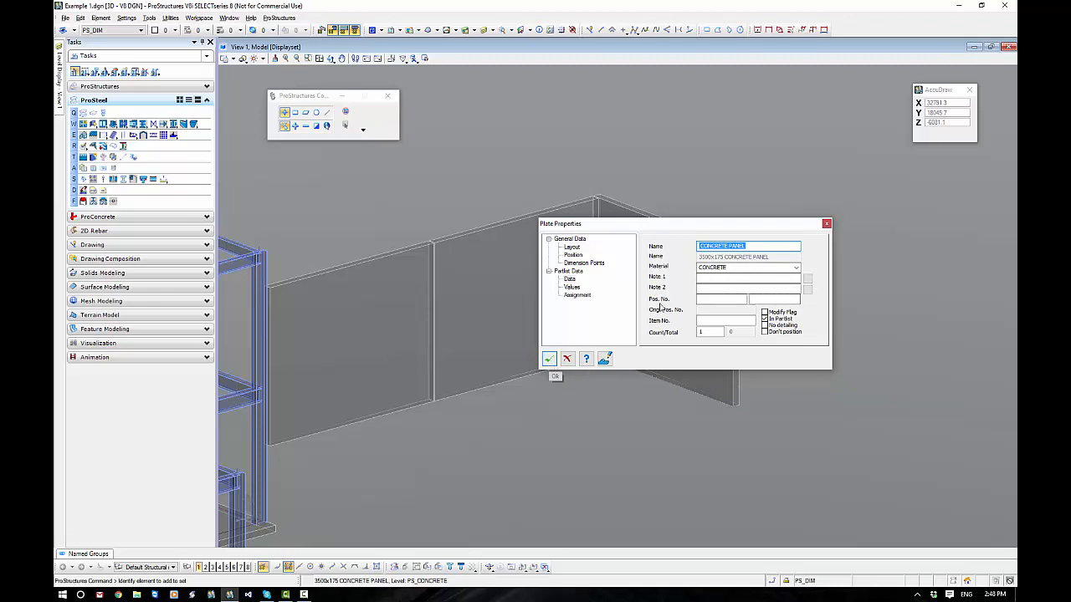
click(571, 287)
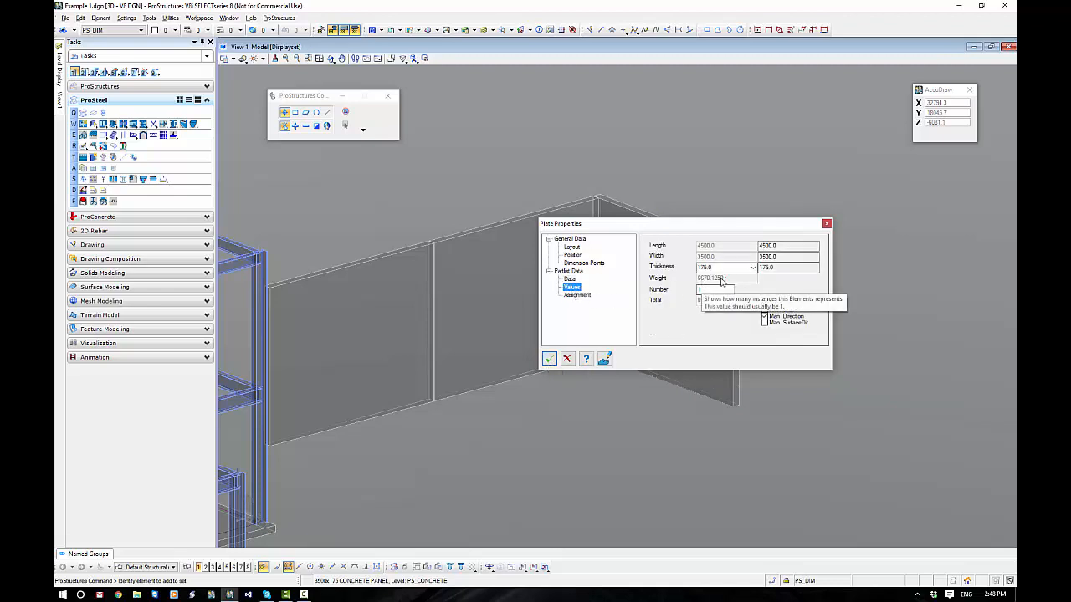
click(557, 360)
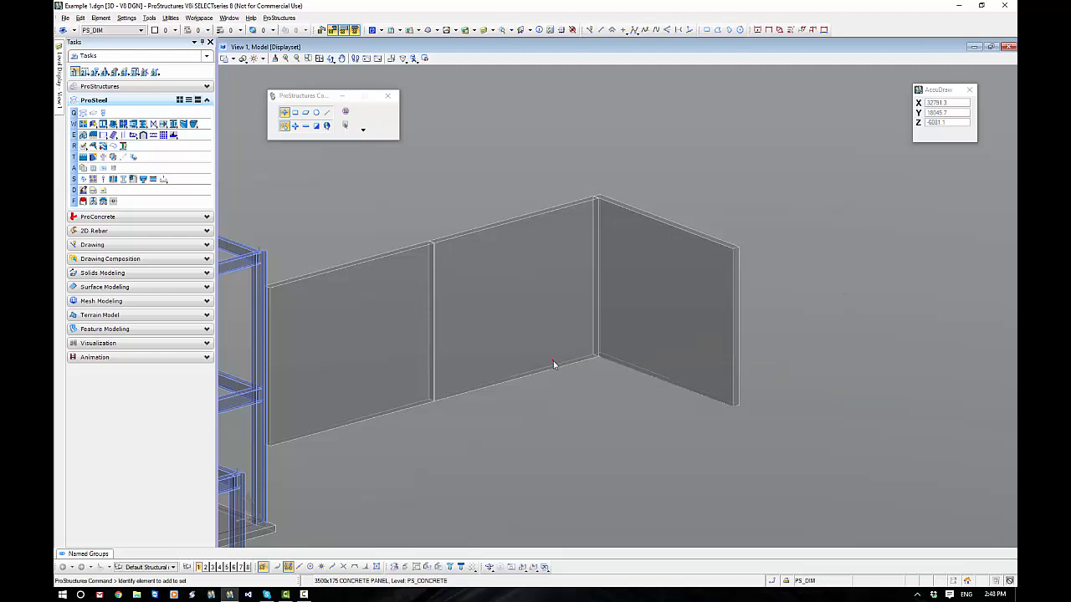
Select all the upright wall panels together with their outline beside the steel frame and delete them
shift+middle_drag(707, 502, 634, 470)
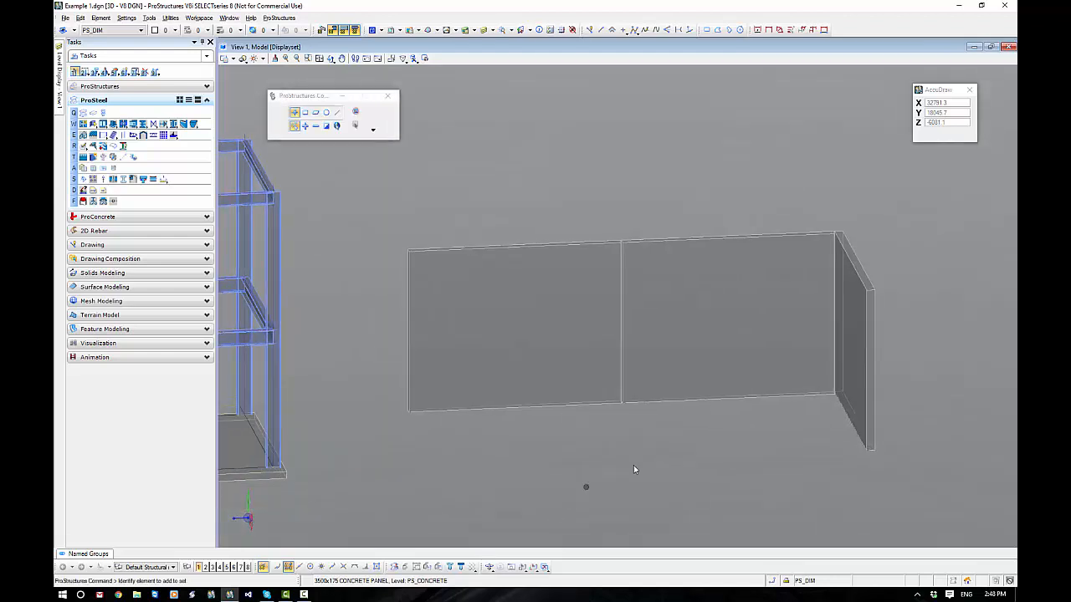
shift+middle_drag(753, 343, 658, 382)
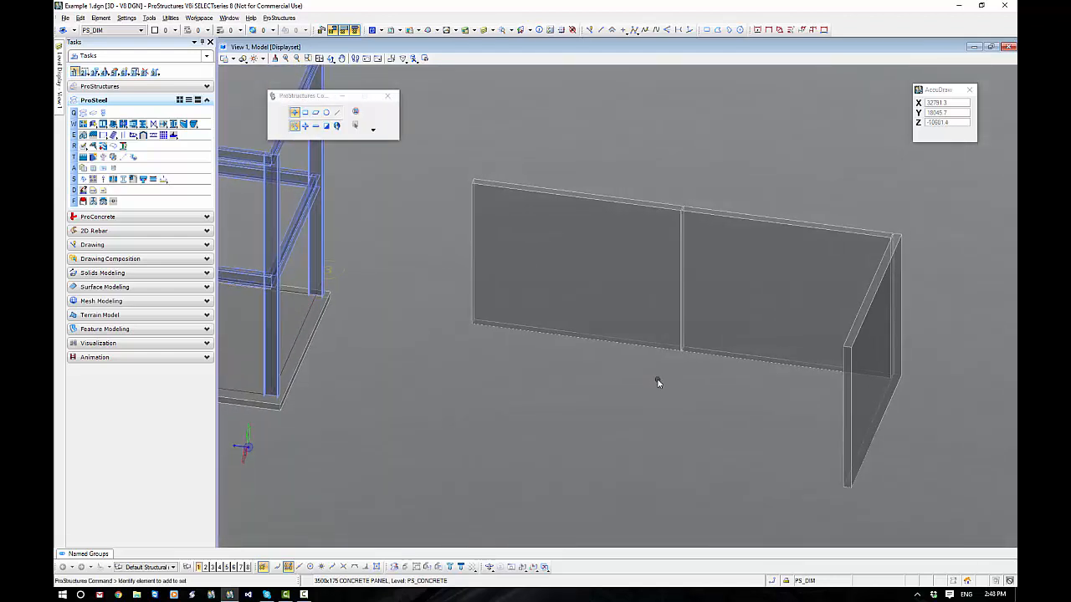
scroll(658, 381, down, 3)
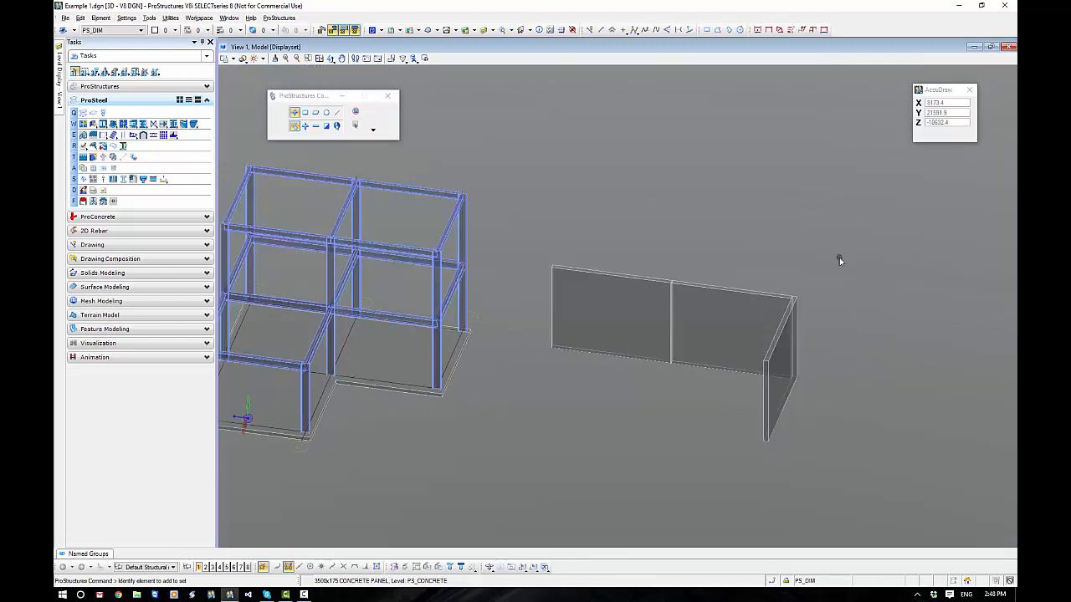
drag(838, 256, 559, 429)
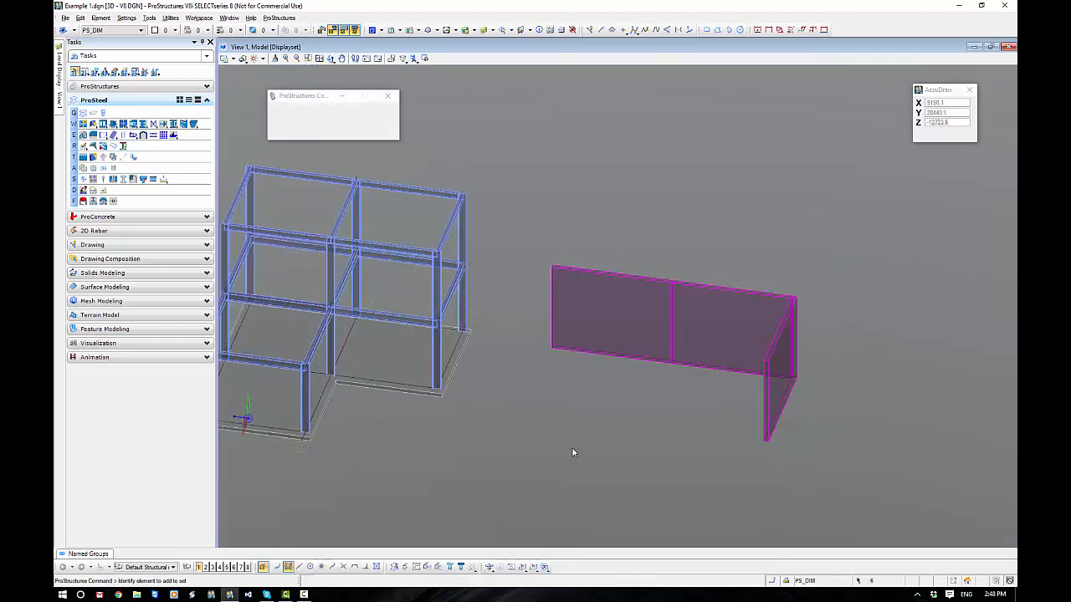
key(Delete)
shift+middle_drag(566, 427, 534, 396)
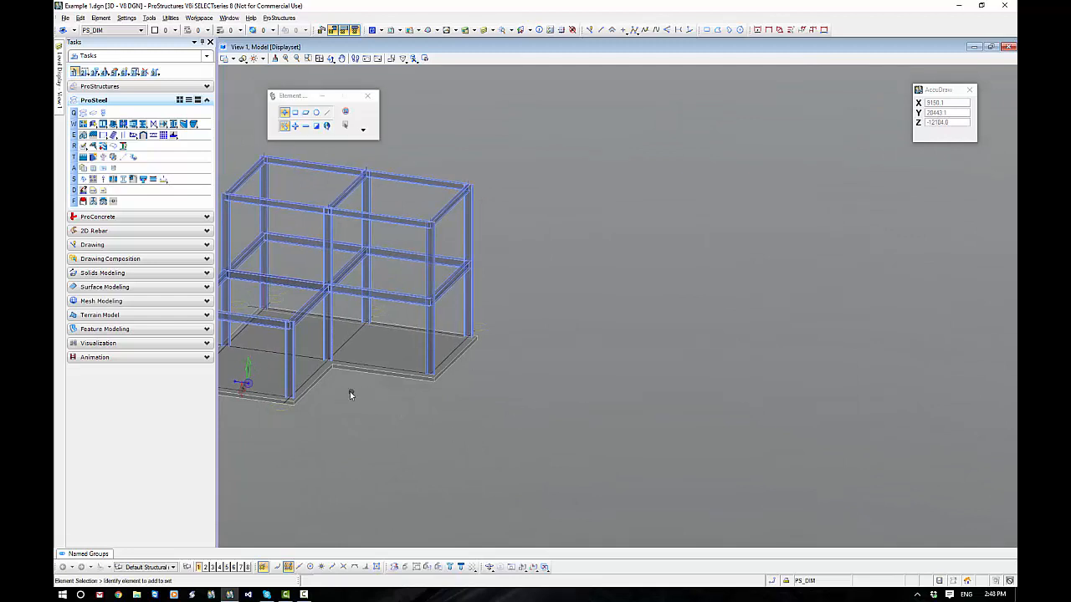
scroll(350, 392, up, 3)
middle_drag(413, 386, 639, 331)
middle_drag(576, 359, 537, 312)
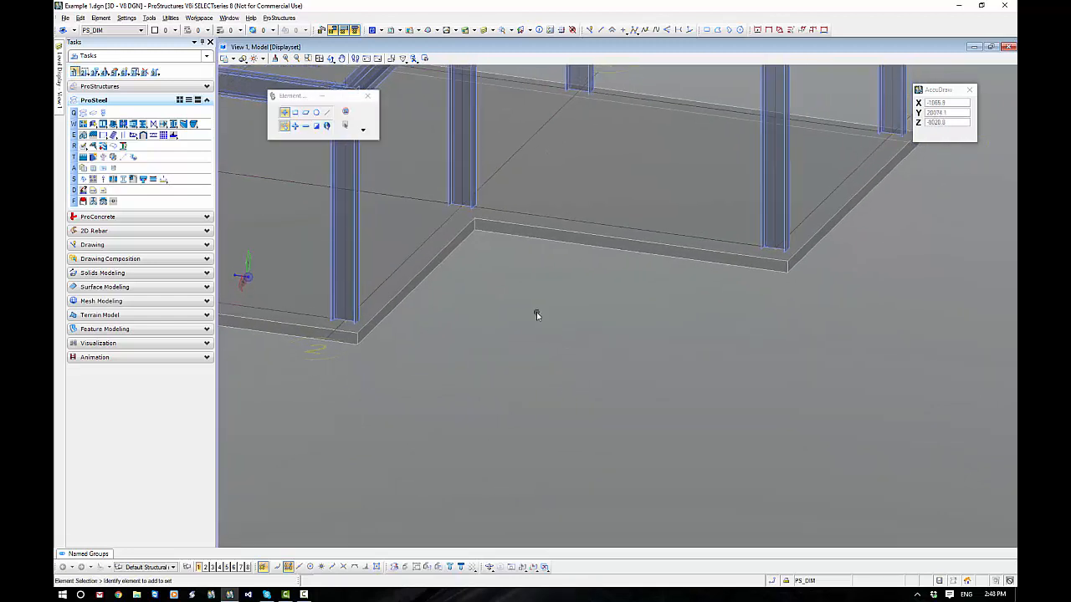
shift+middle_drag(681, 308, 646, 331)
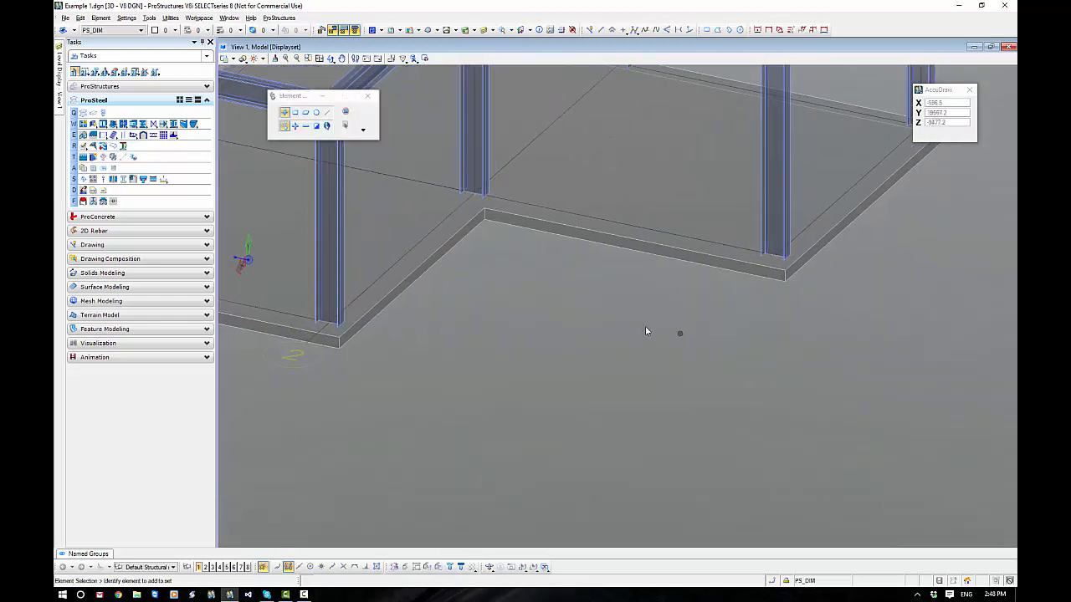
click(706, 30)
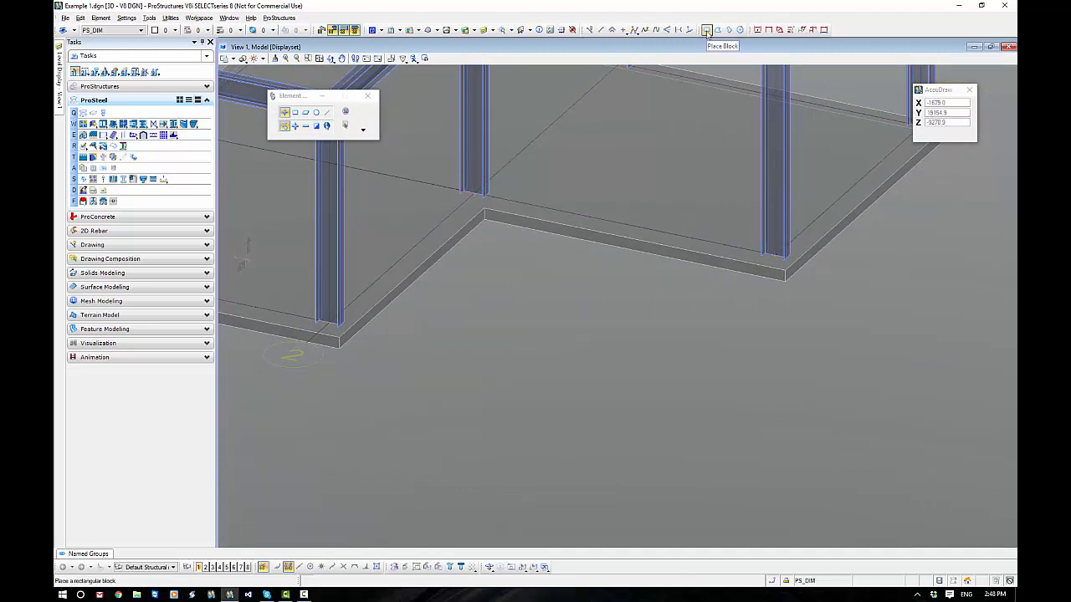
click(117, 245)
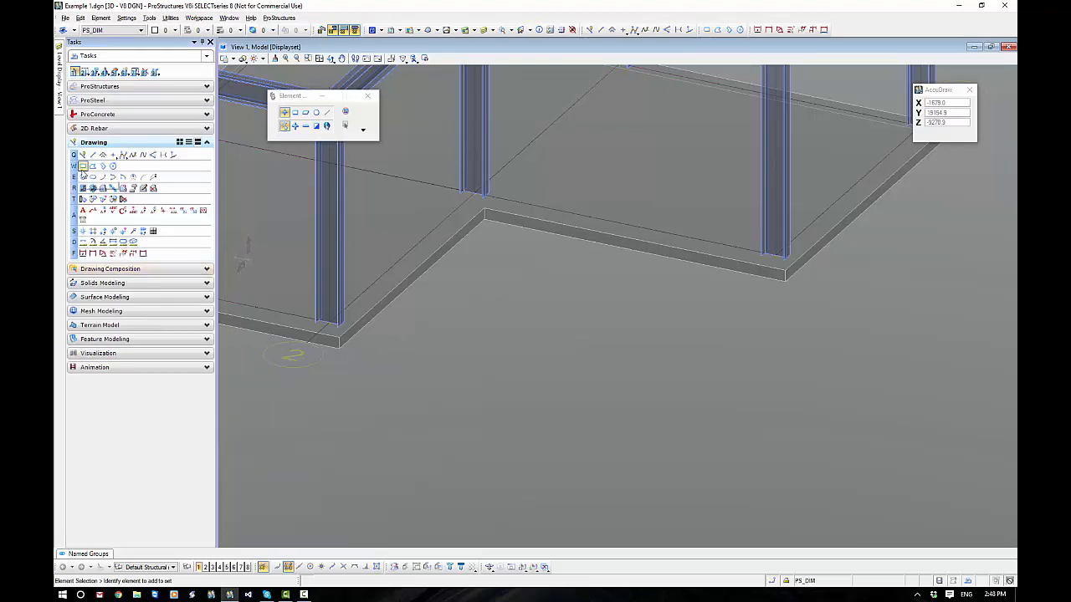
click(707, 30)
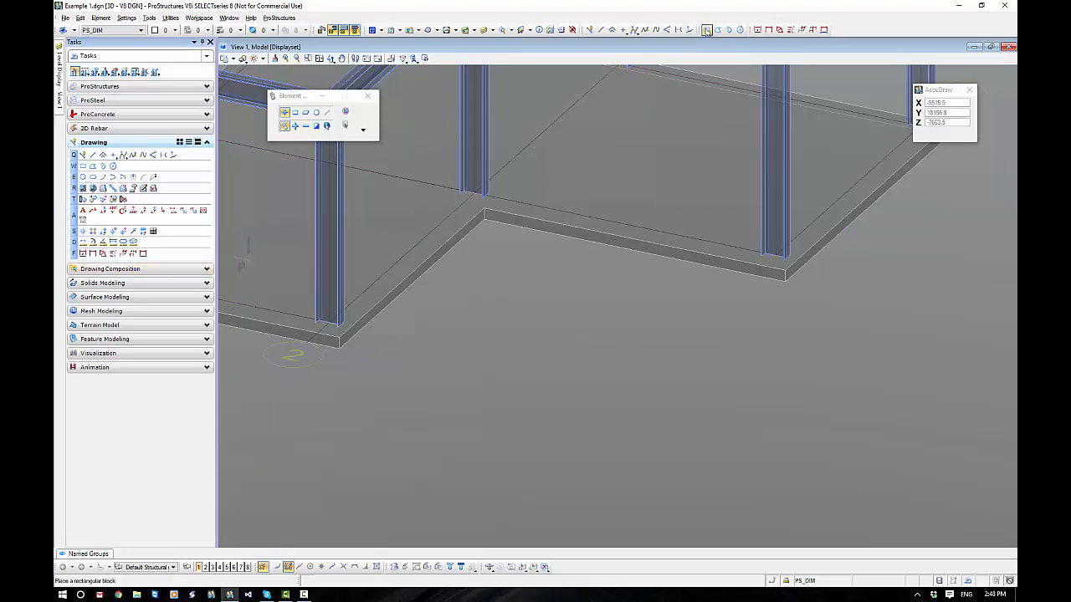
click(706, 29)
click(536, 356)
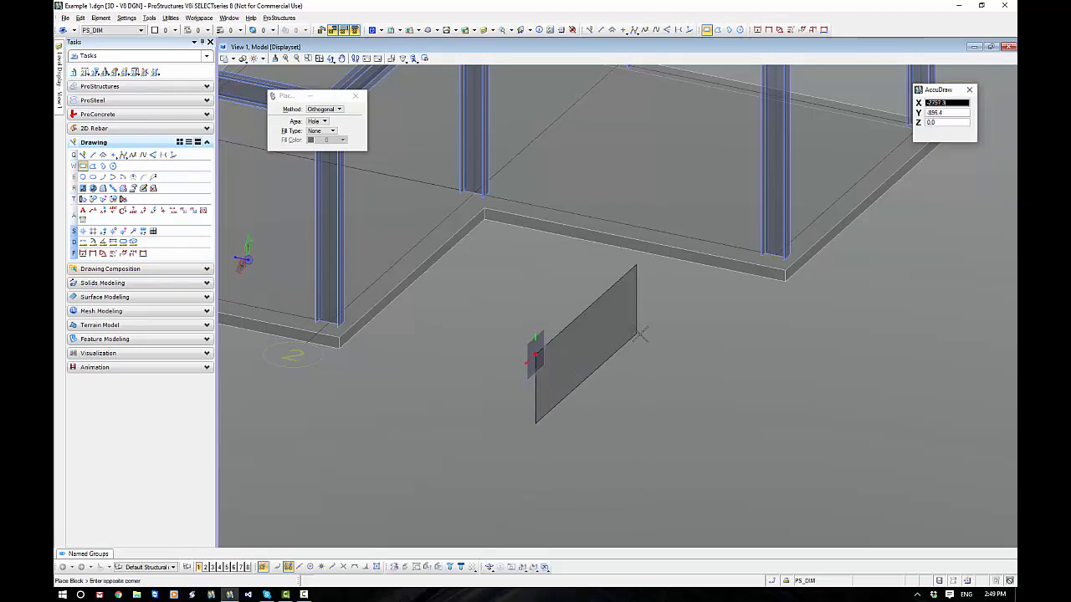
click(624, 341)
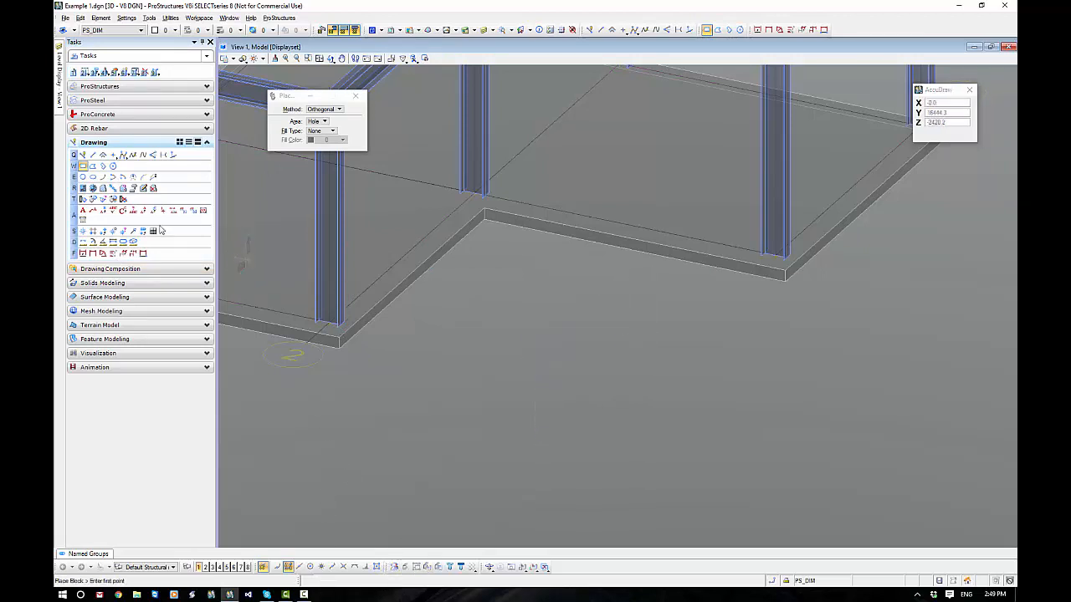
Reset the auxiliary coordinate system to the world origin and orientation, so that its XY plane is horizontal
click(86, 102)
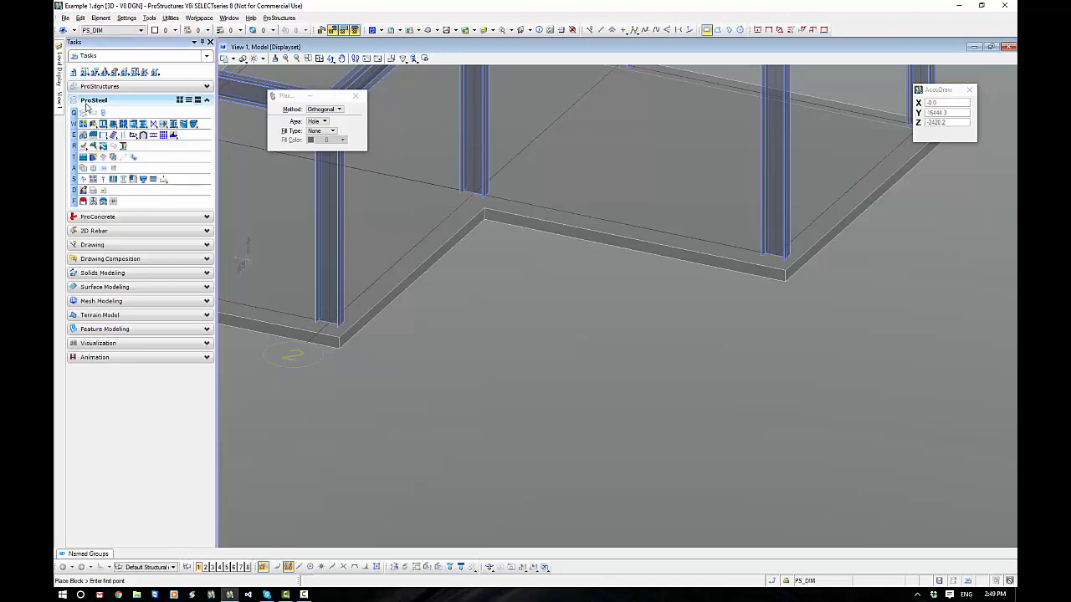
click(100, 87)
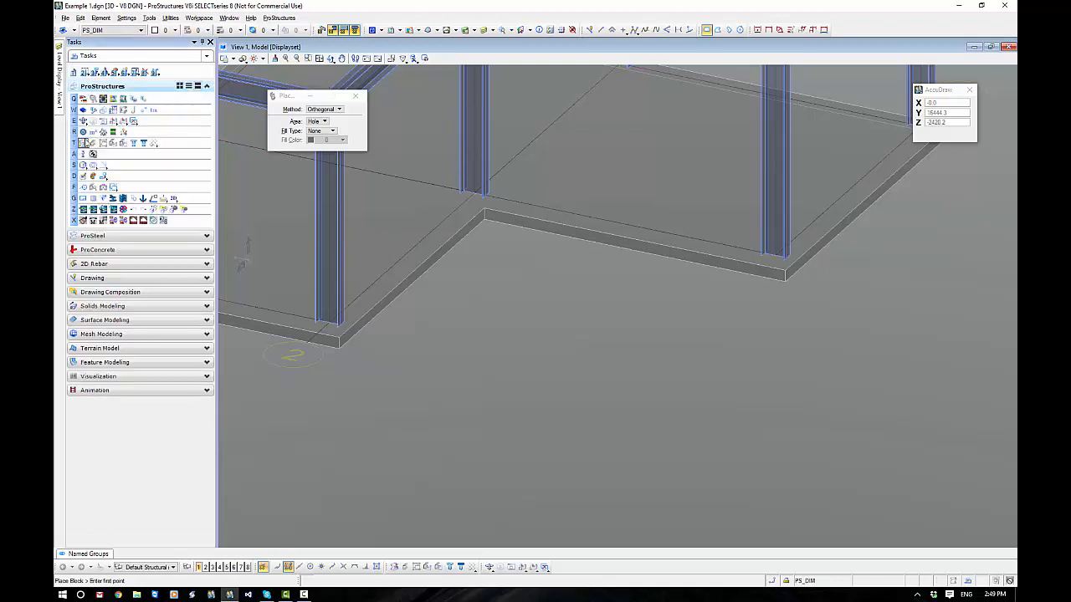
click(83, 121)
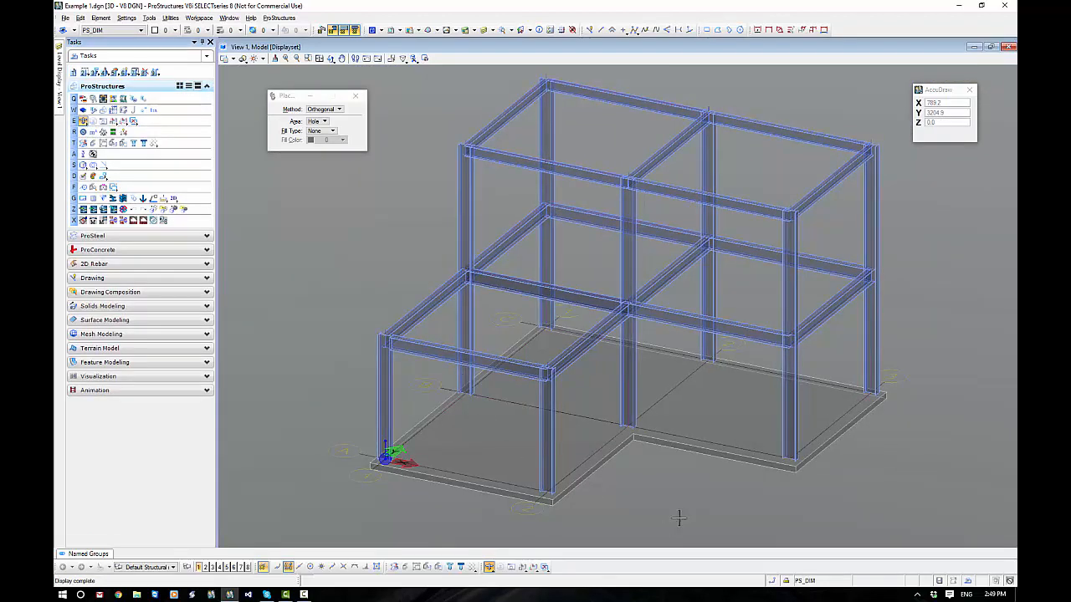
Place an orthogonal rectangular block about 1272 by 457 on the horizontal plane outside the floor slab's inner corner
scroll(701, 505, up, 5)
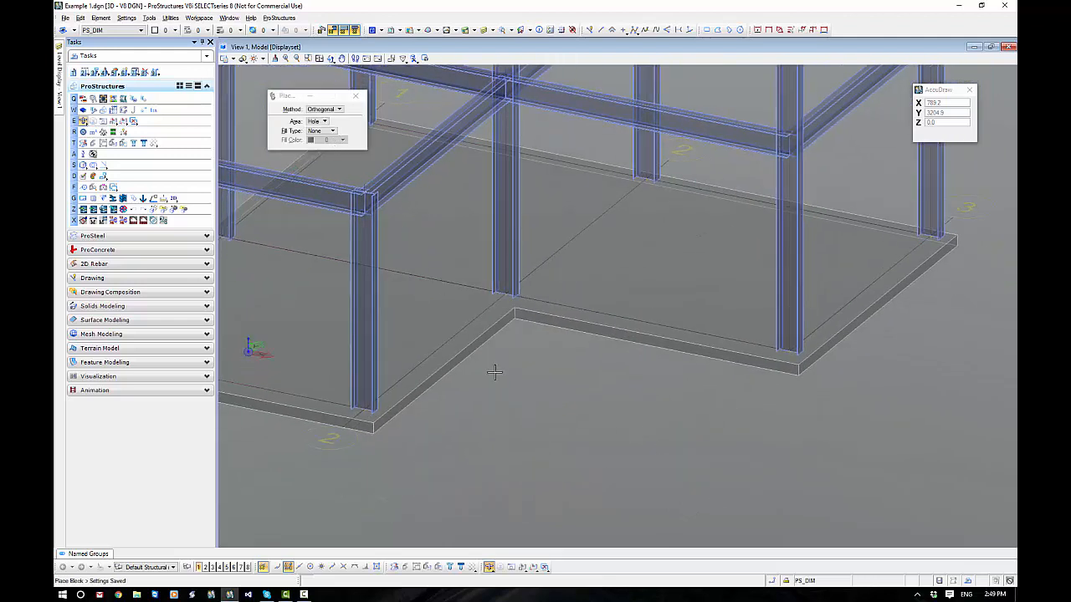
click(520, 421)
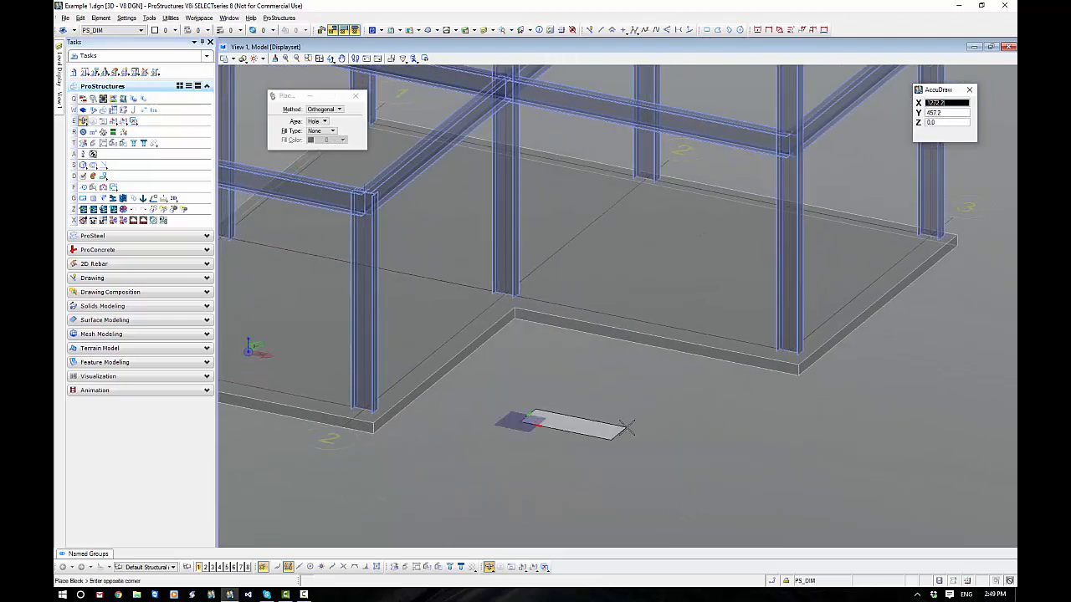
click(628, 429)
scroll(558, 440, up, 4)
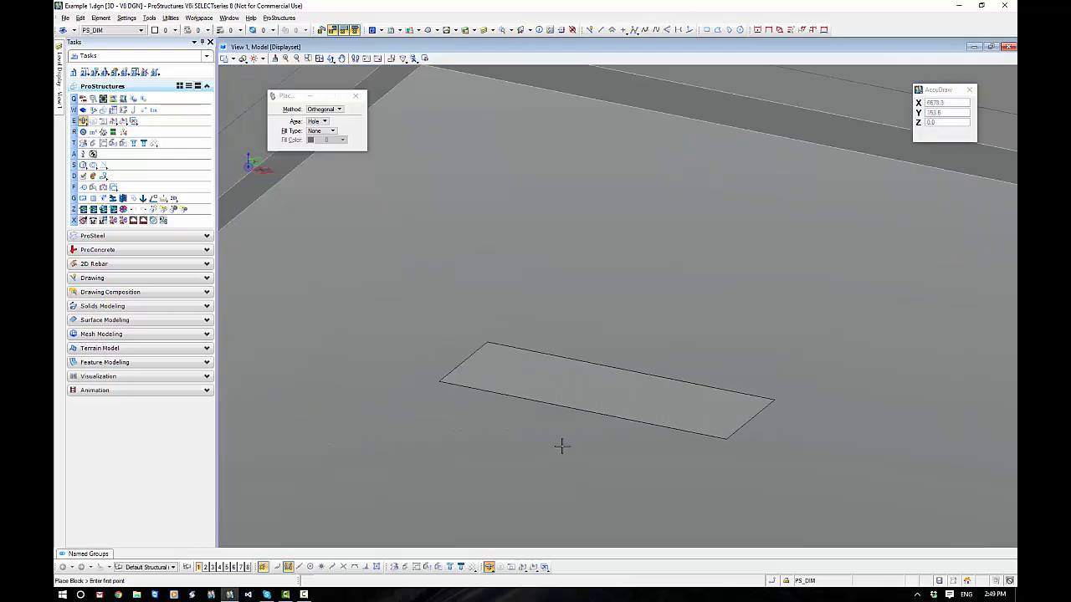
key(Escape)
click(585, 410)
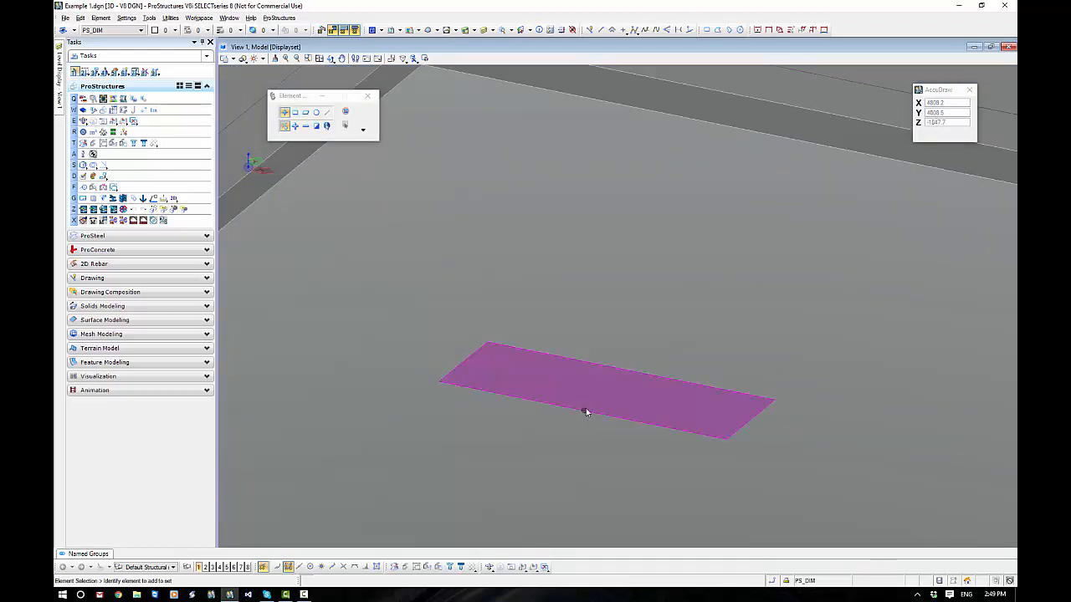
right_click(488, 458)
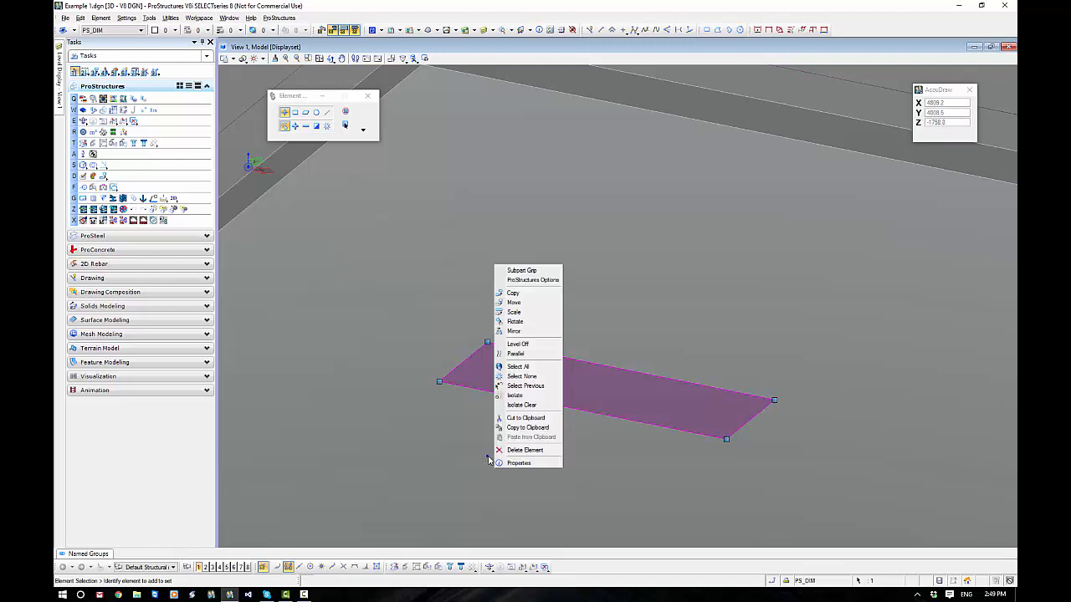
right_click(487, 457)
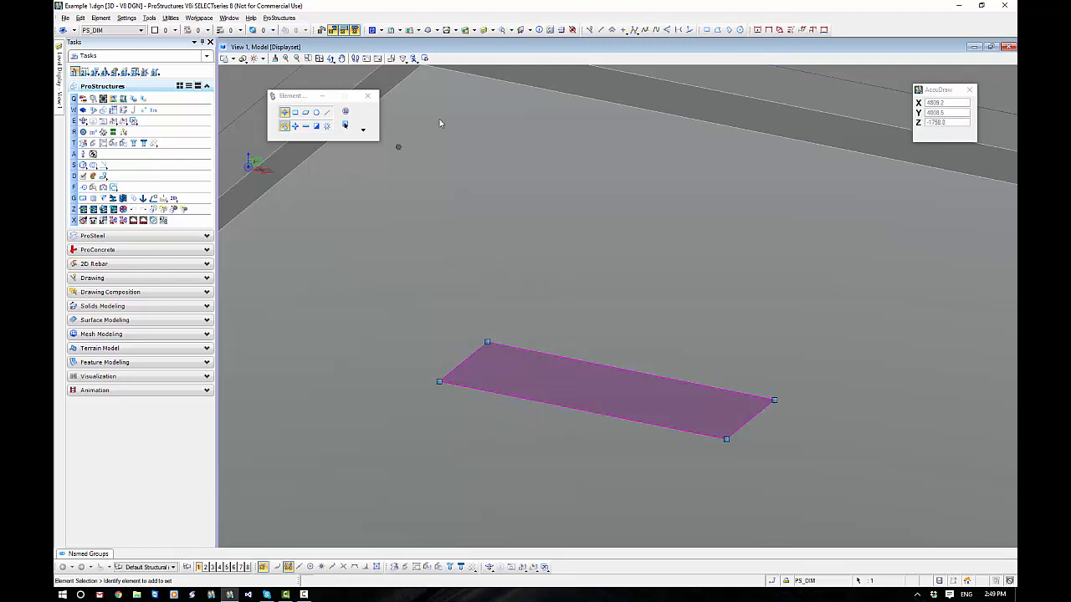
Place a second, deeper rectangular block across the middle of the first one, on the same horizontal plane
click(707, 29)
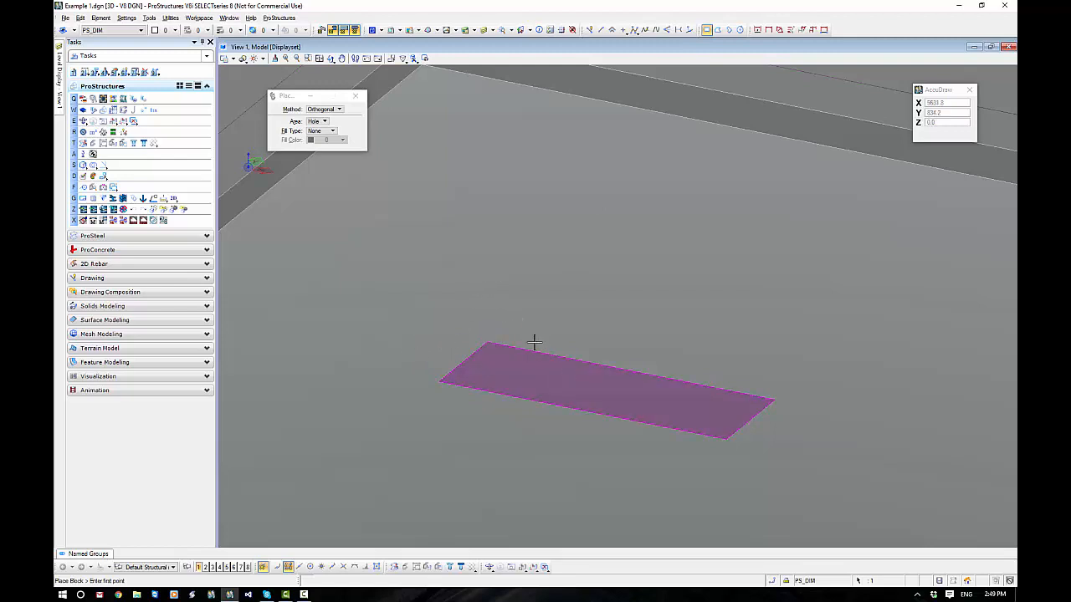
click(494, 399)
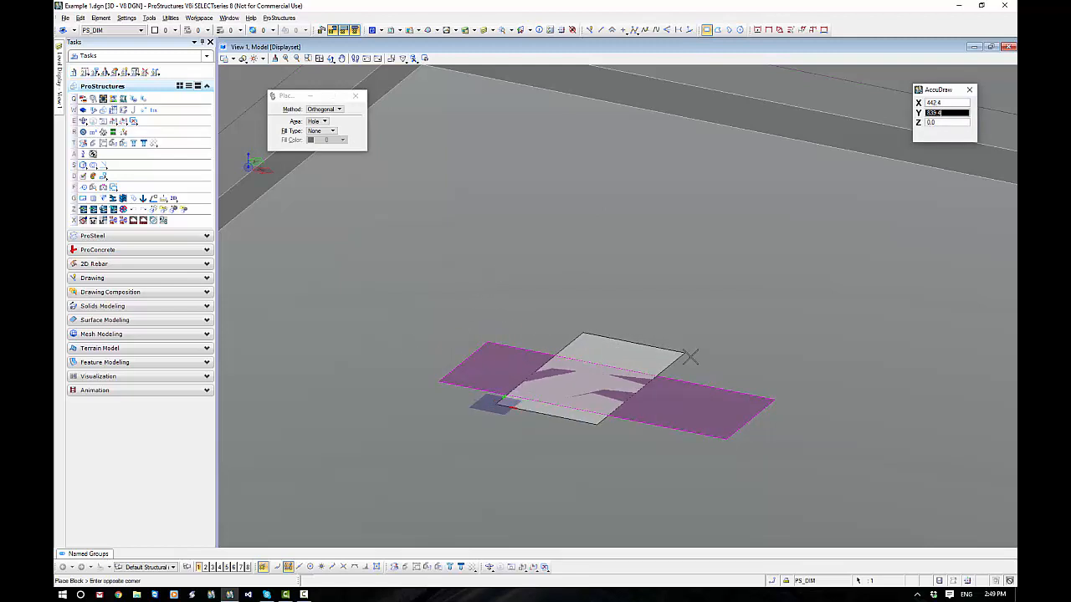
click(725, 361)
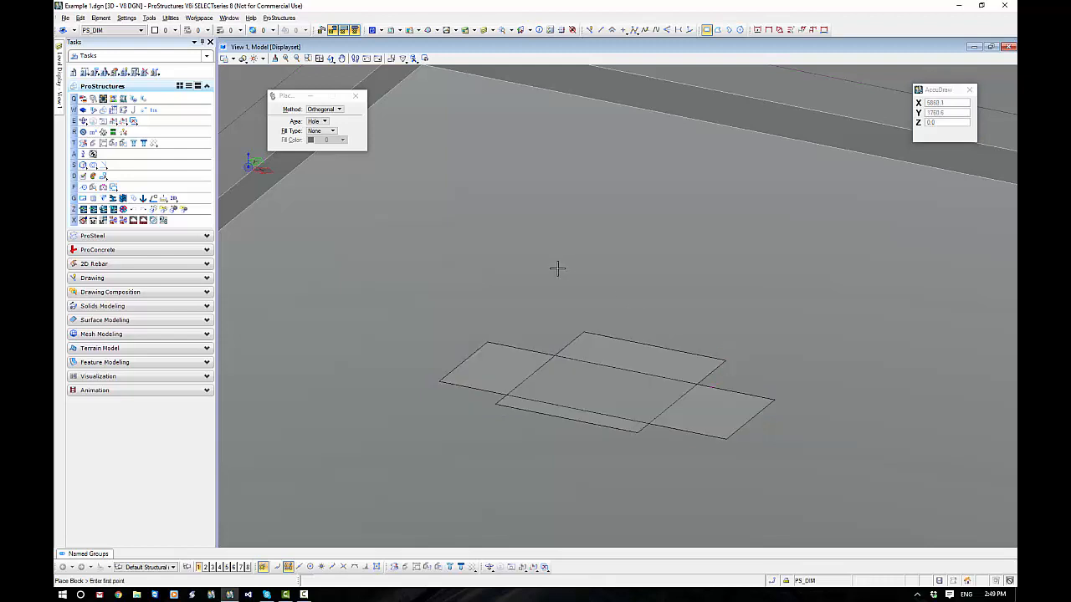
key(Escape)
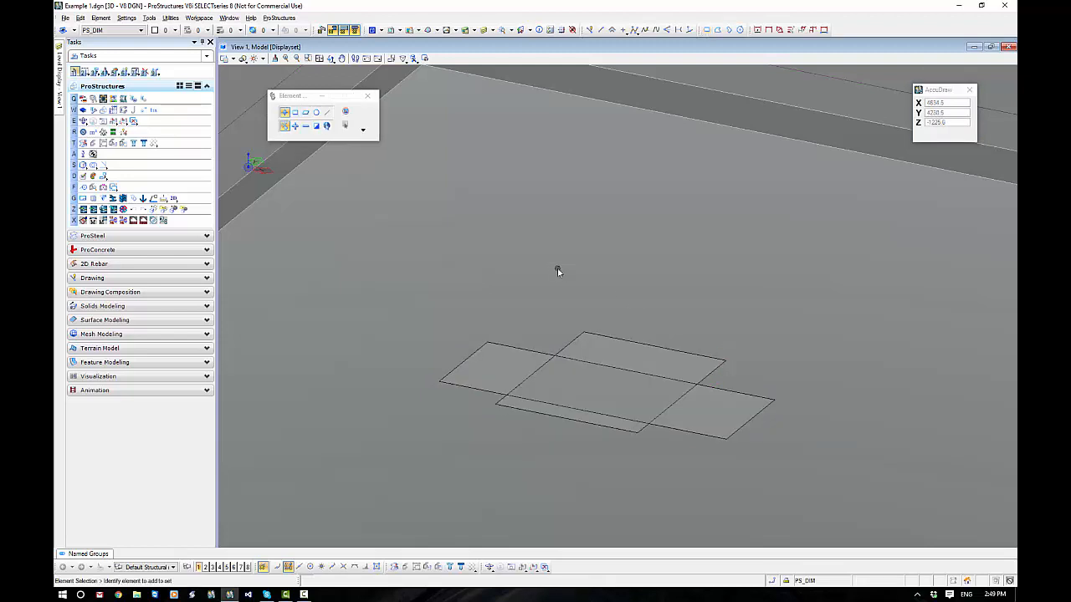
Move the second block about 748 straight up above the first one
click(646, 340)
right_click(634, 253)
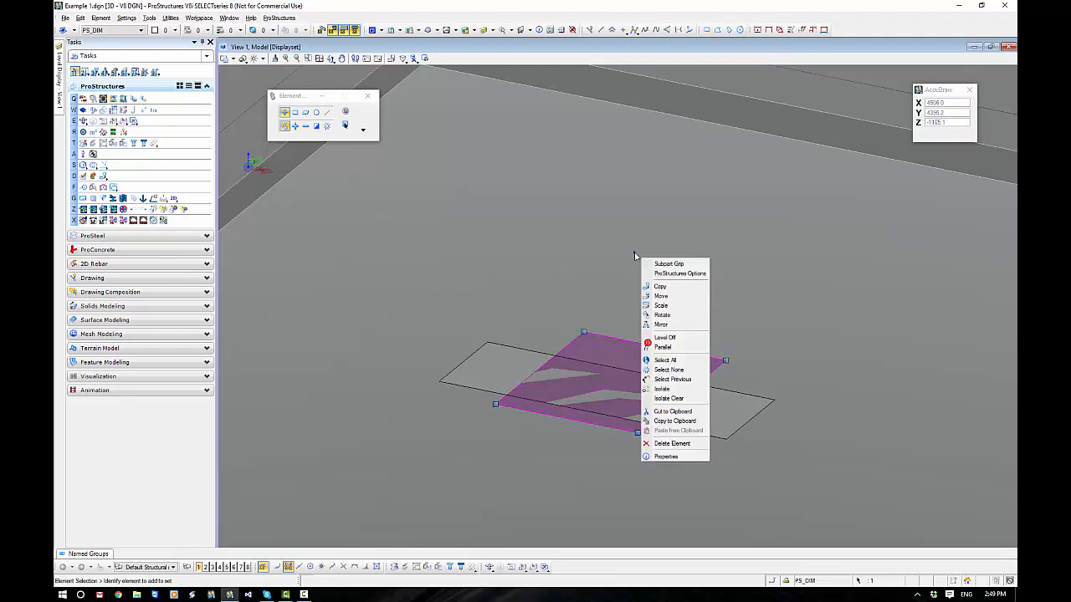
click(661, 298)
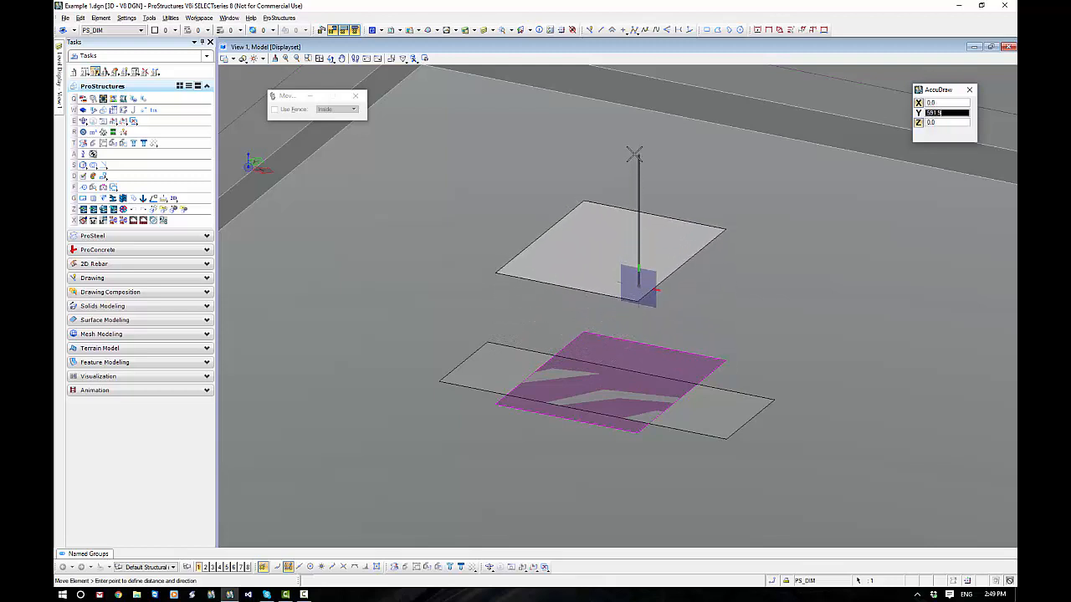
click(633, 121)
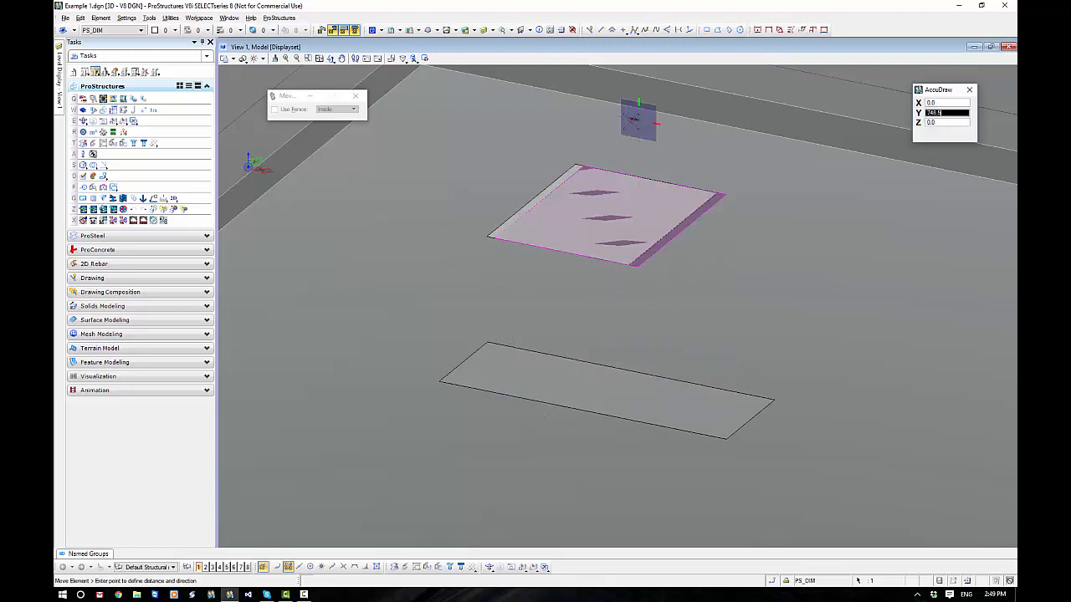
key(Escape)
click(706, 295)
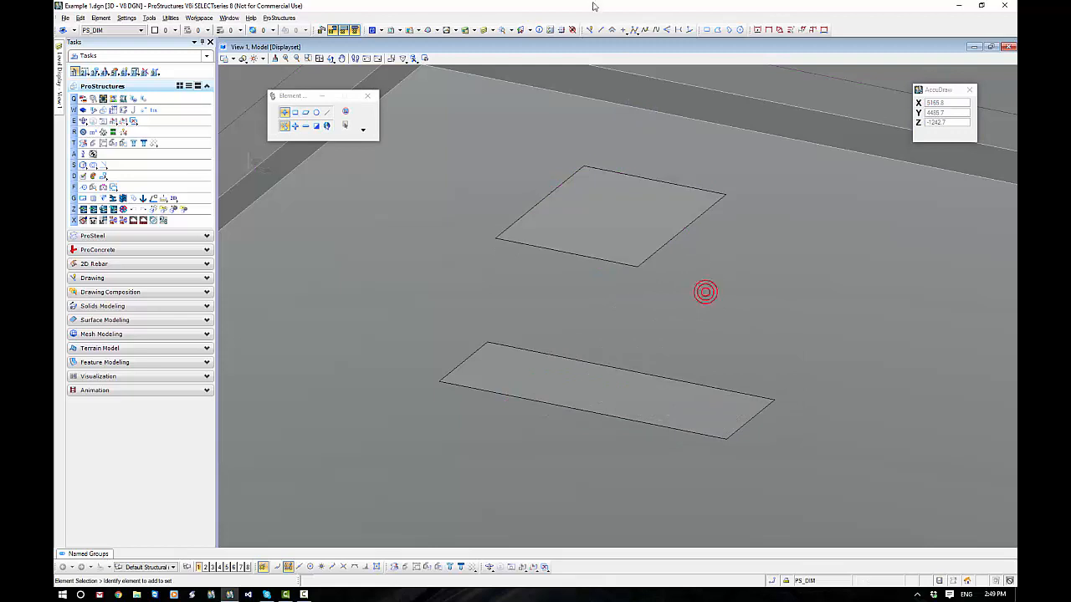
Join the two front corners and the far back corner of the lower block to the matching upper block corners with separate SmartLines
click(590, 29)
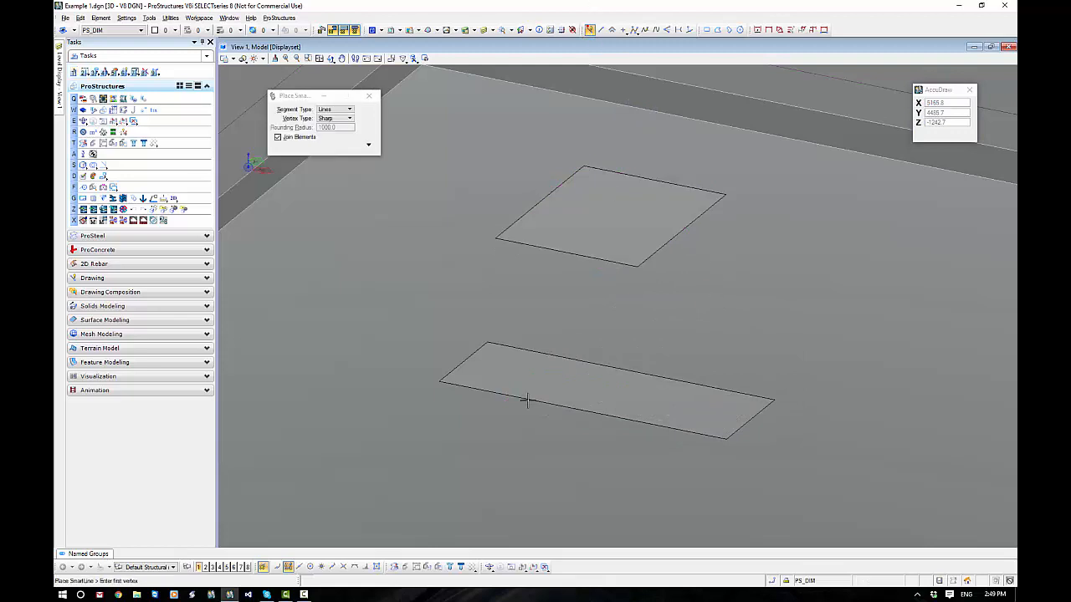
click(442, 383)
click(495, 237)
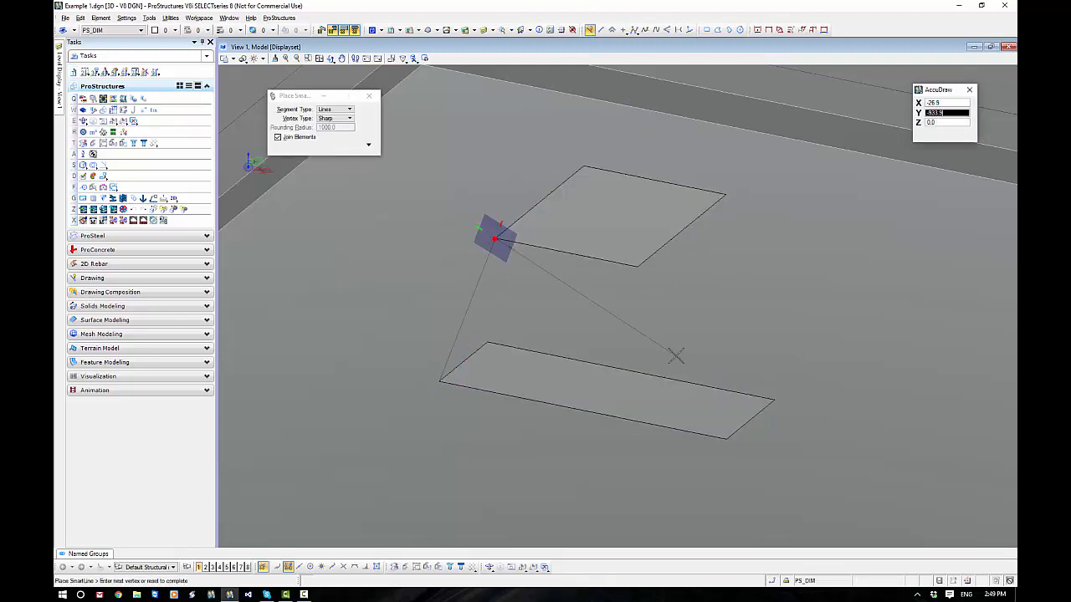
click(637, 264)
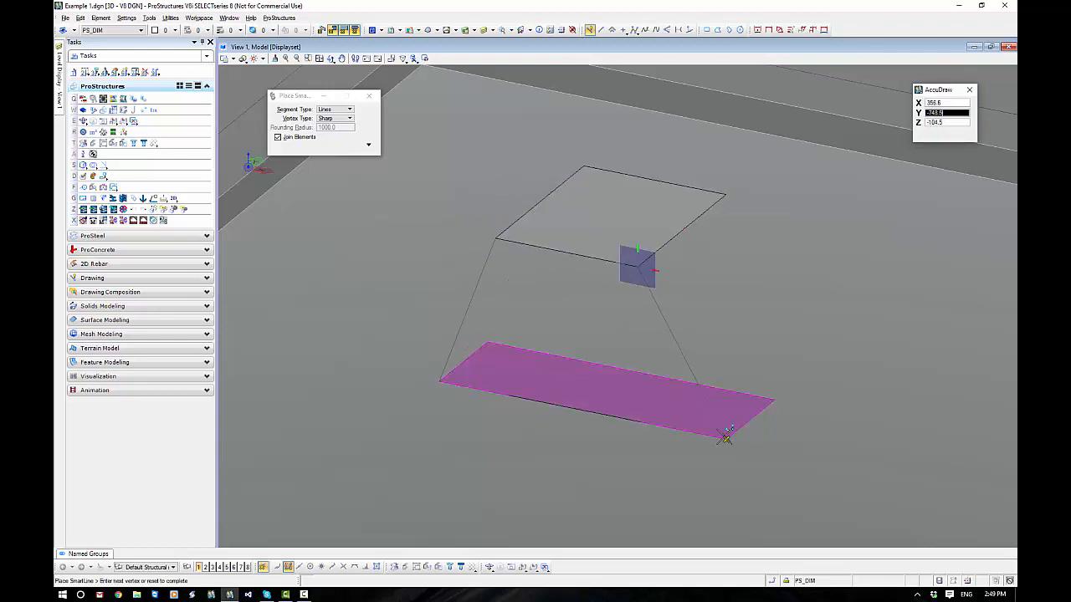
click(727, 437)
right_click(721, 251)
click(725, 194)
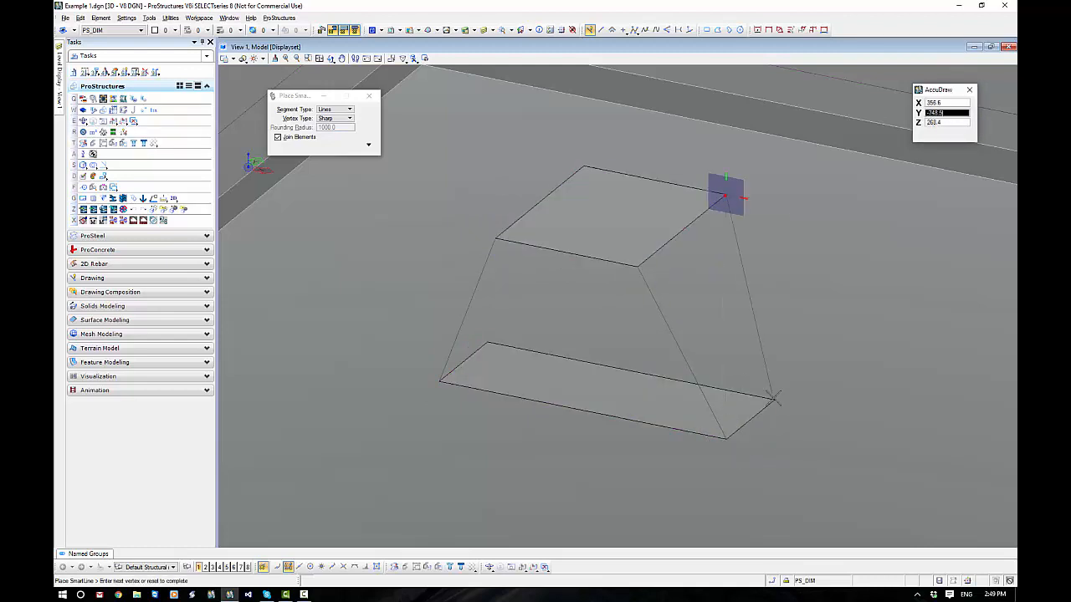
click(775, 399)
right_click(782, 304)
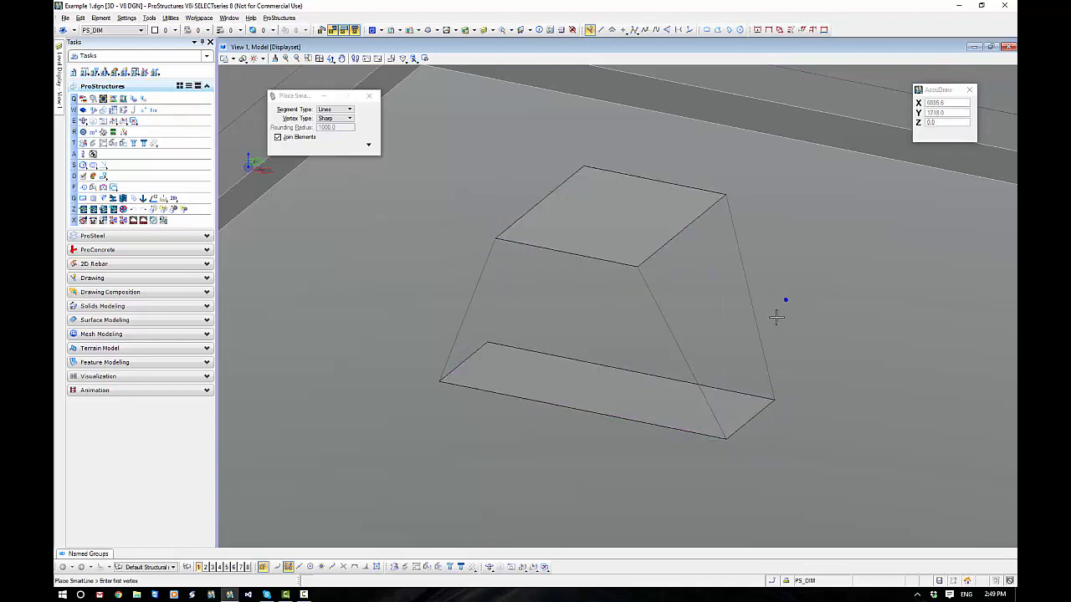
mouse_move(842, 346)
shift+middle_down()
mouse_move(708, 382)
mouse_move(528, 376)
mouse_move(586, 330)
mouse_move(578, 310)
mouse_move(834, 337)
shift+middle_up()
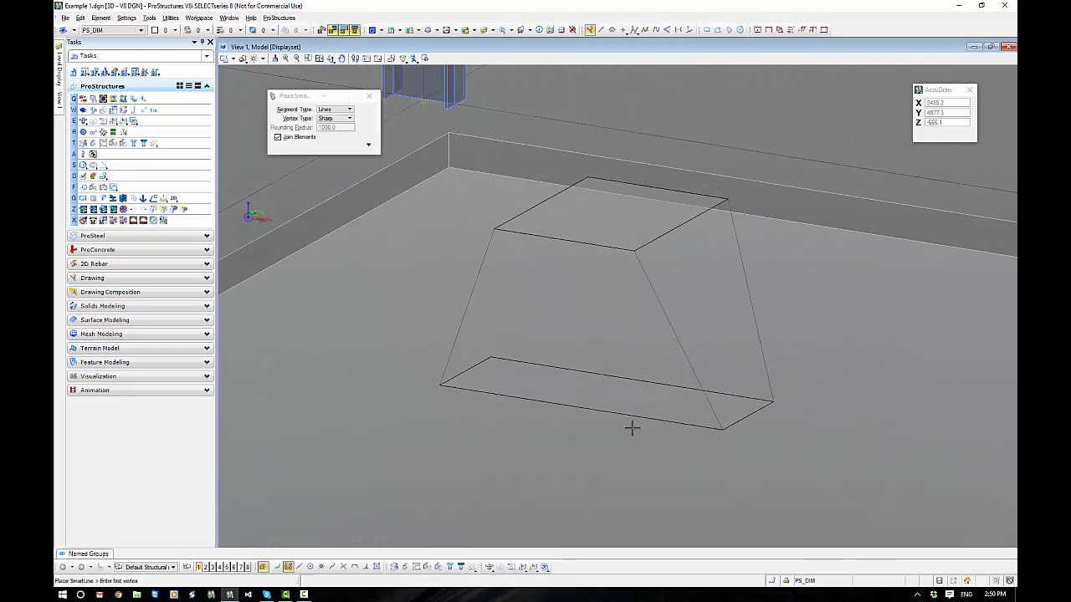
Define a rectangular ACS by points on the sloping front face, with its origin at the lower block's first front corner and X along the front edge
key(Escape)
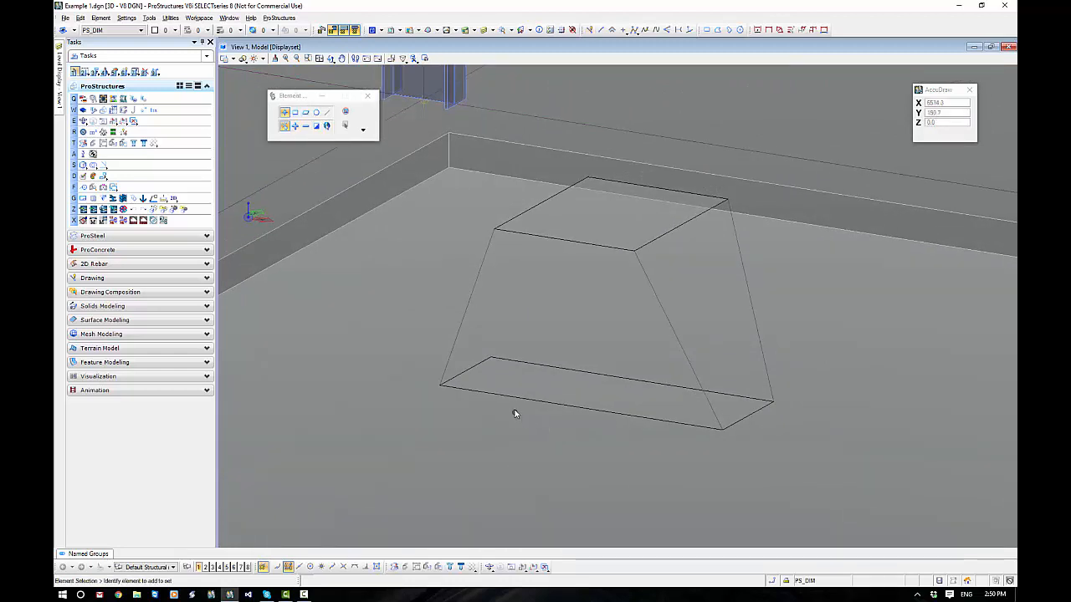
click(539, 29)
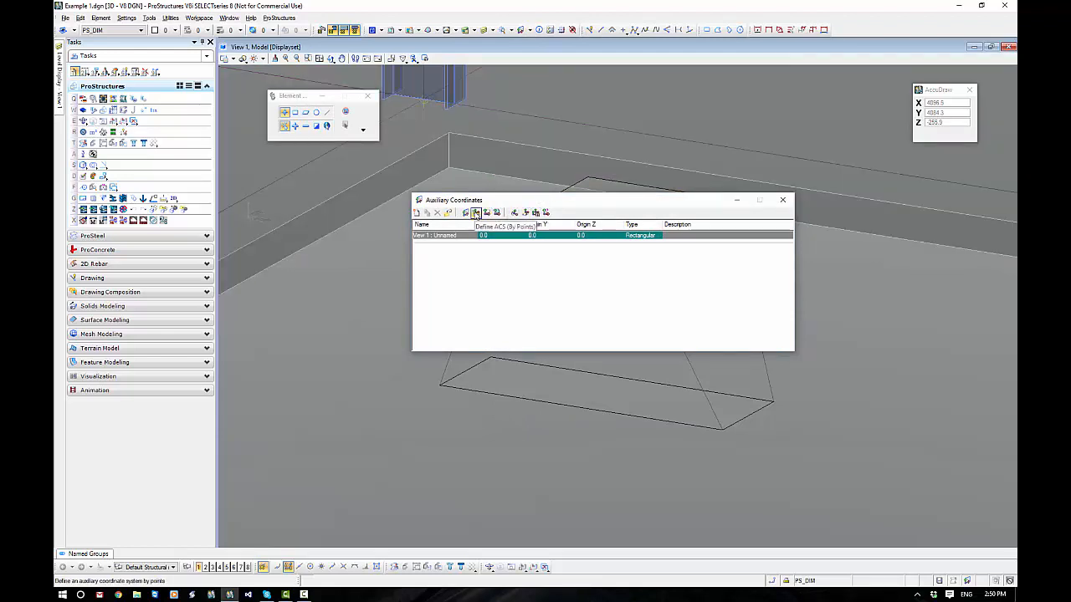
click(476, 213)
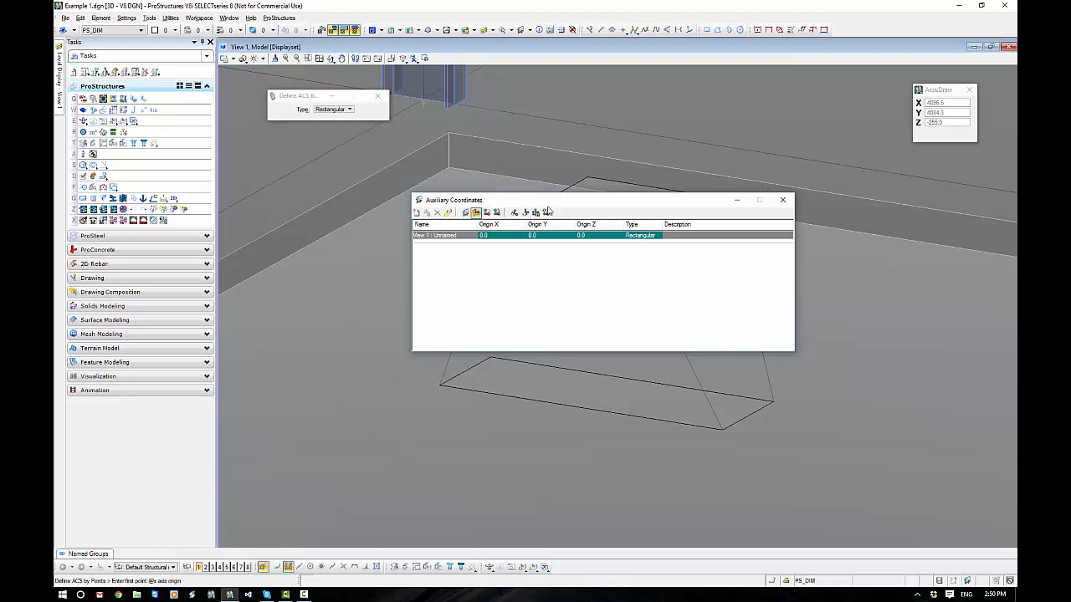
drag(548, 201, 548, 26)
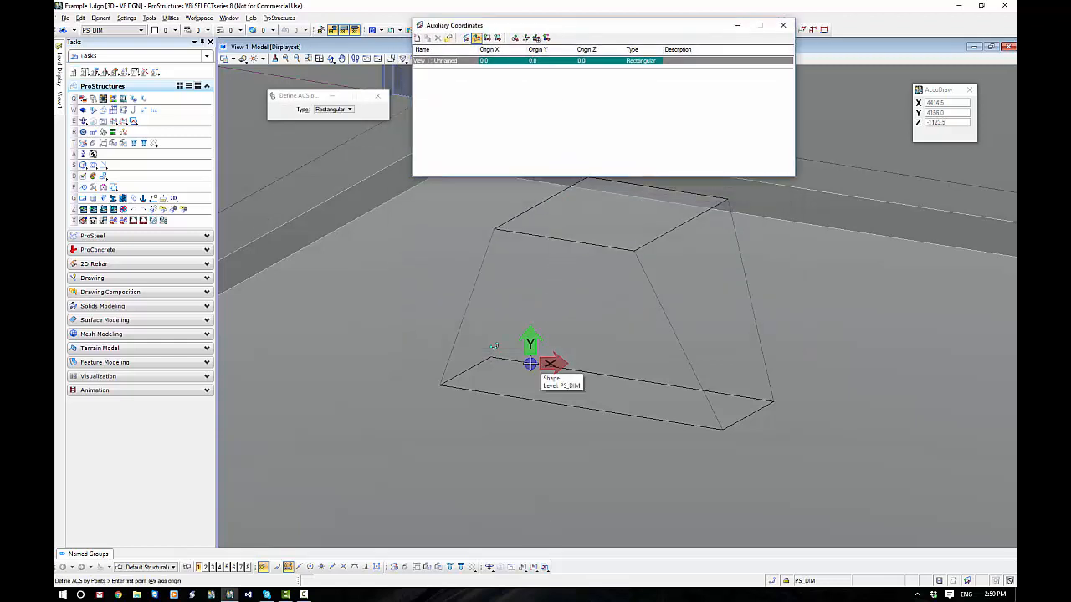
click(440, 386)
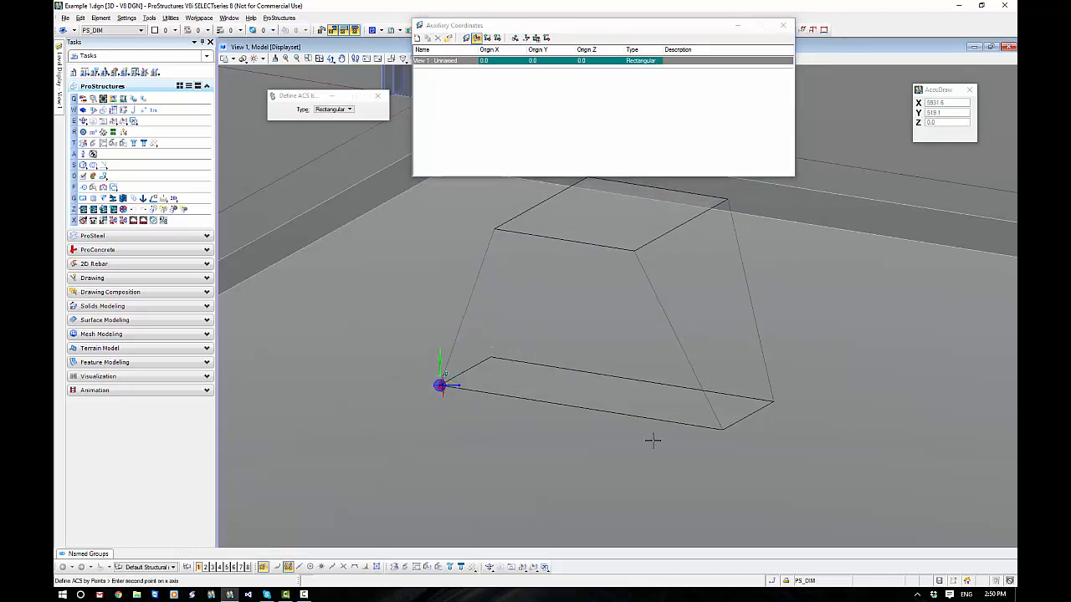
click(721, 430)
click(495, 228)
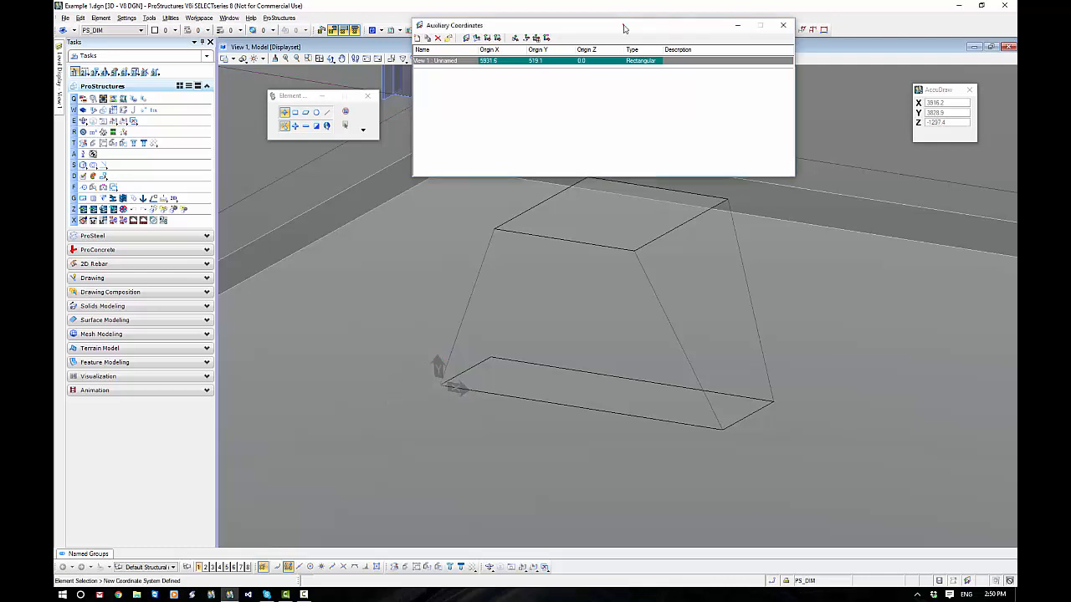
drag(624, 28, 809, 24)
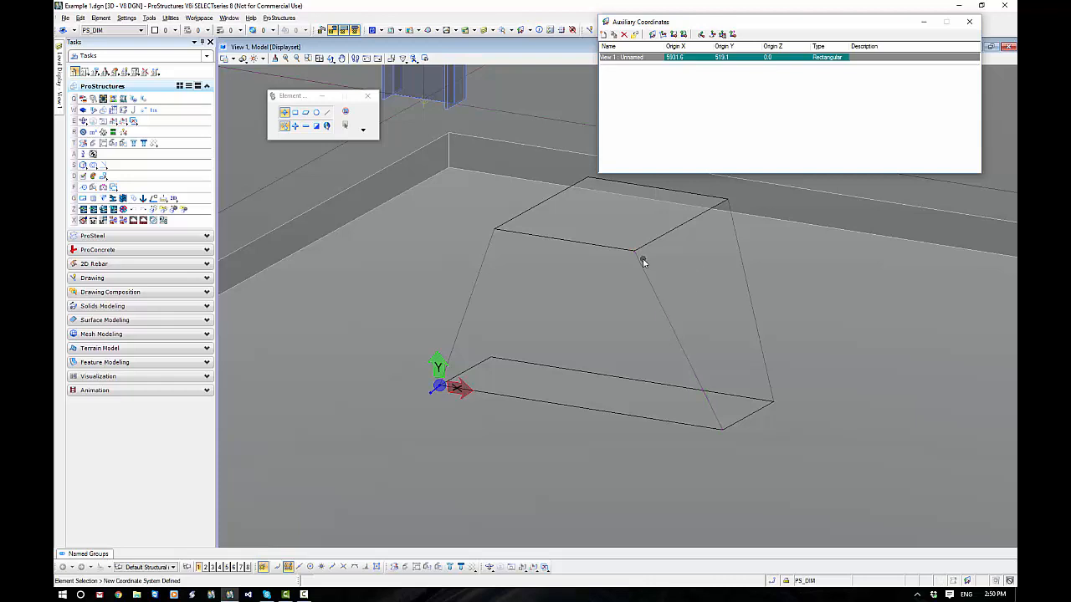
Start a new straight plate with a thickness of 8.0 and the label PL
click(144, 235)
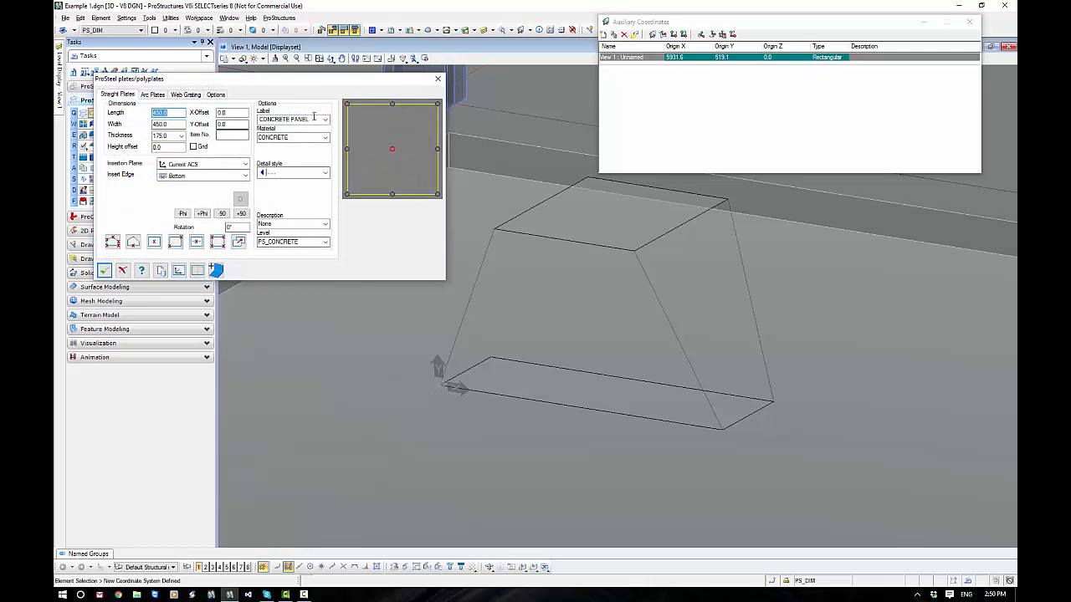
click(325, 121)
click(305, 127)
click(180, 135)
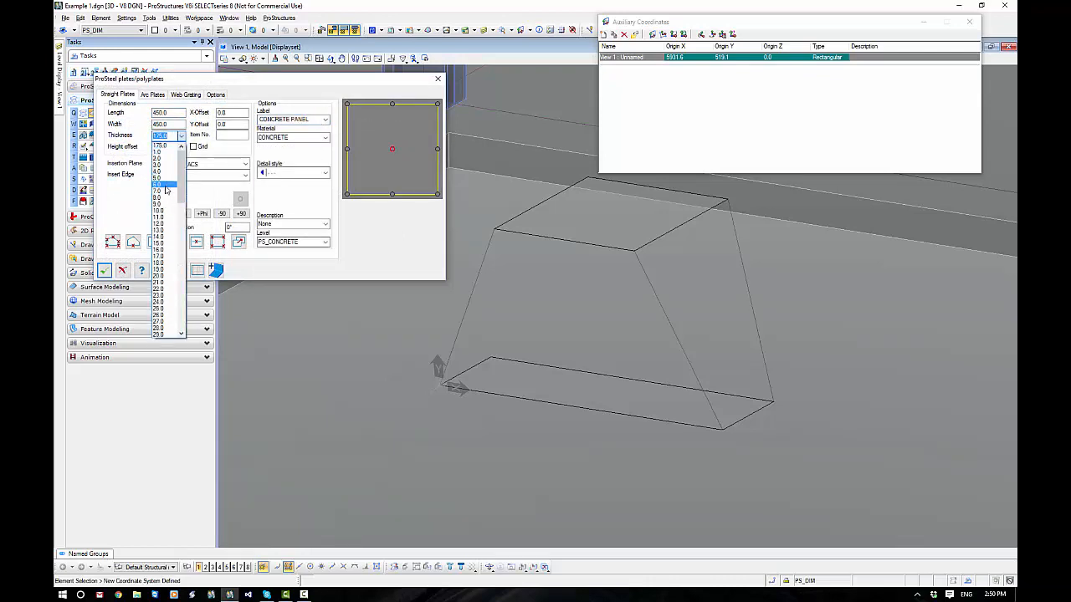
click(165, 199)
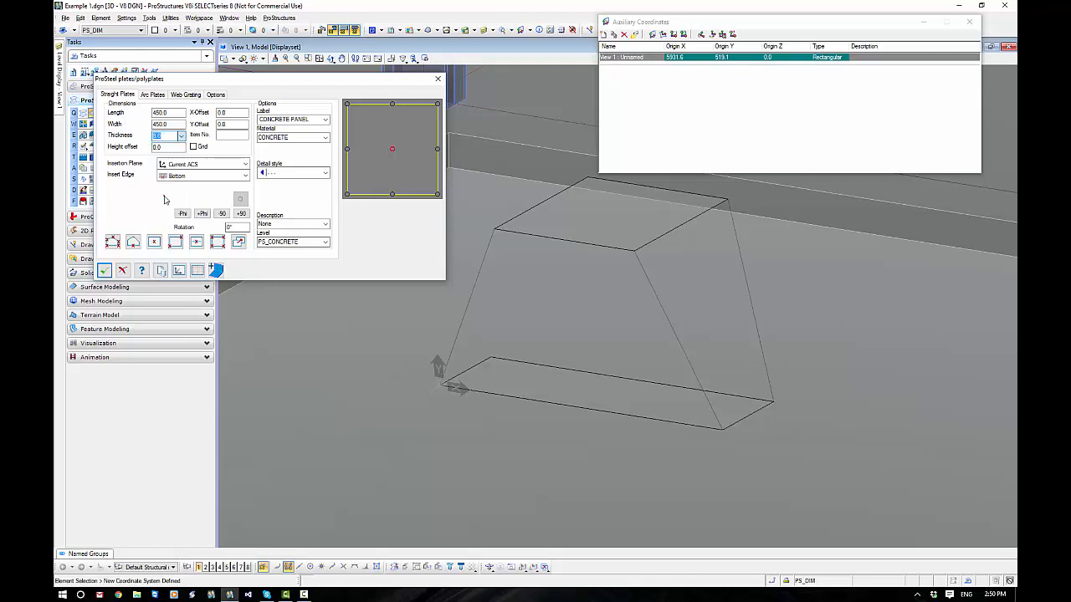
click(326, 118)
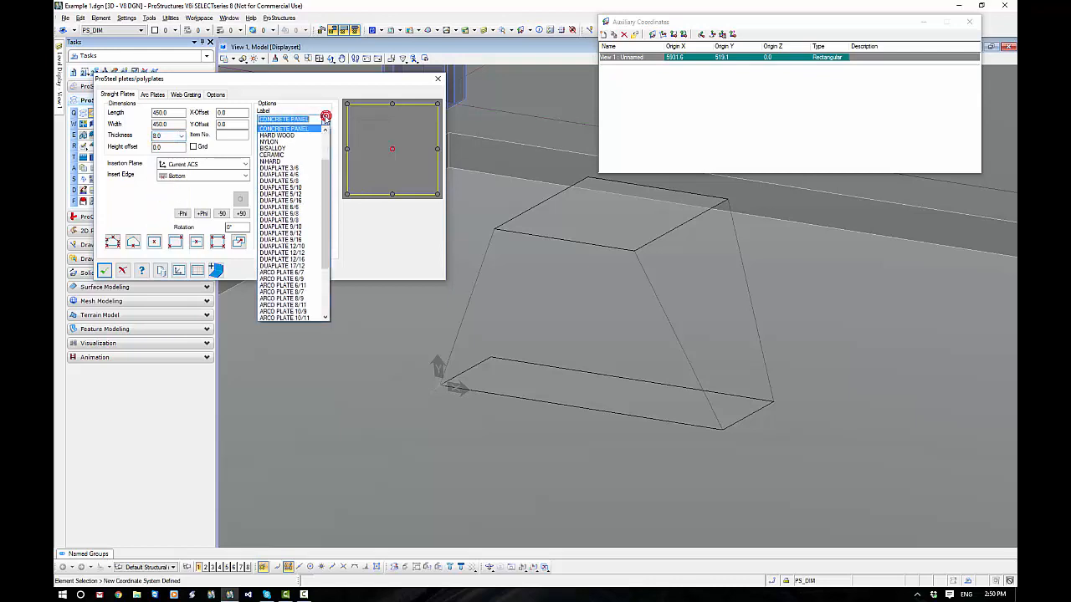
scroll(326, 192, up, 3)
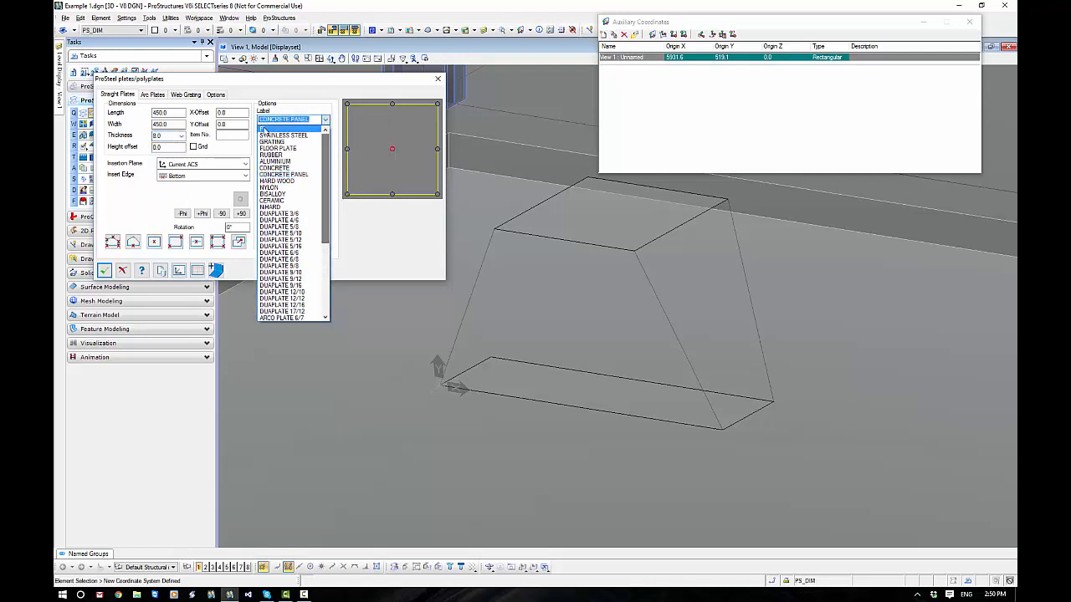
click(263, 128)
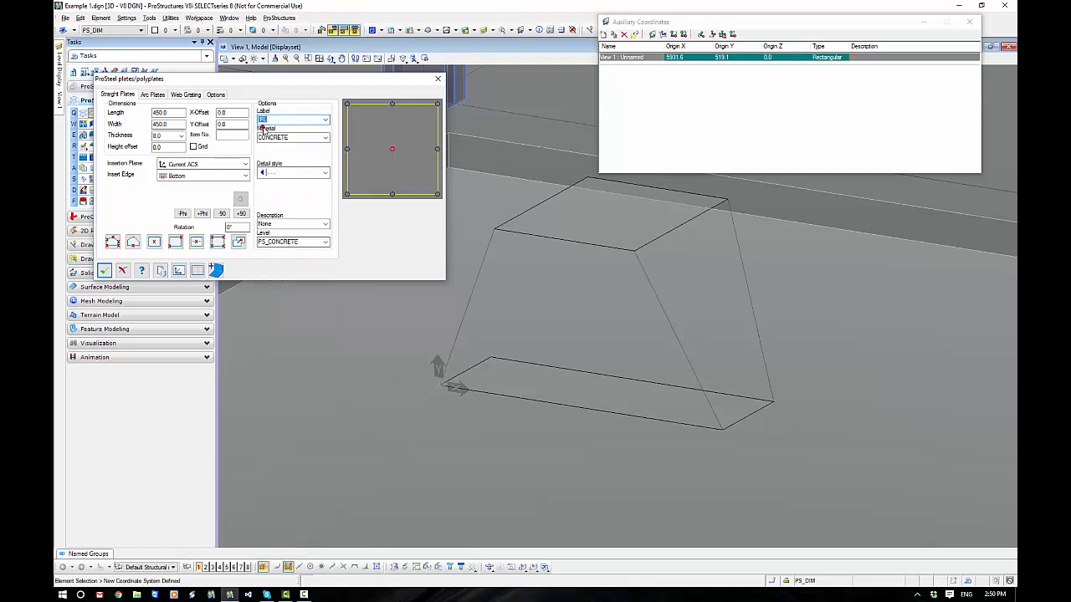
Set the plate's material to 250 and its level to Configuration file value
click(325, 137)
scroll(334, 156, up, 5)
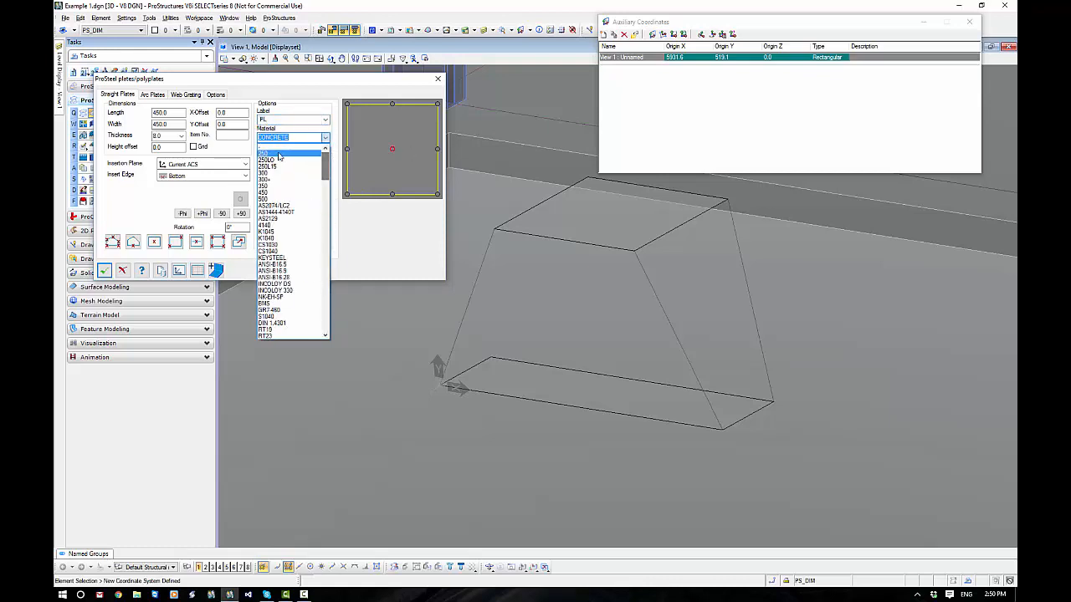
click(266, 153)
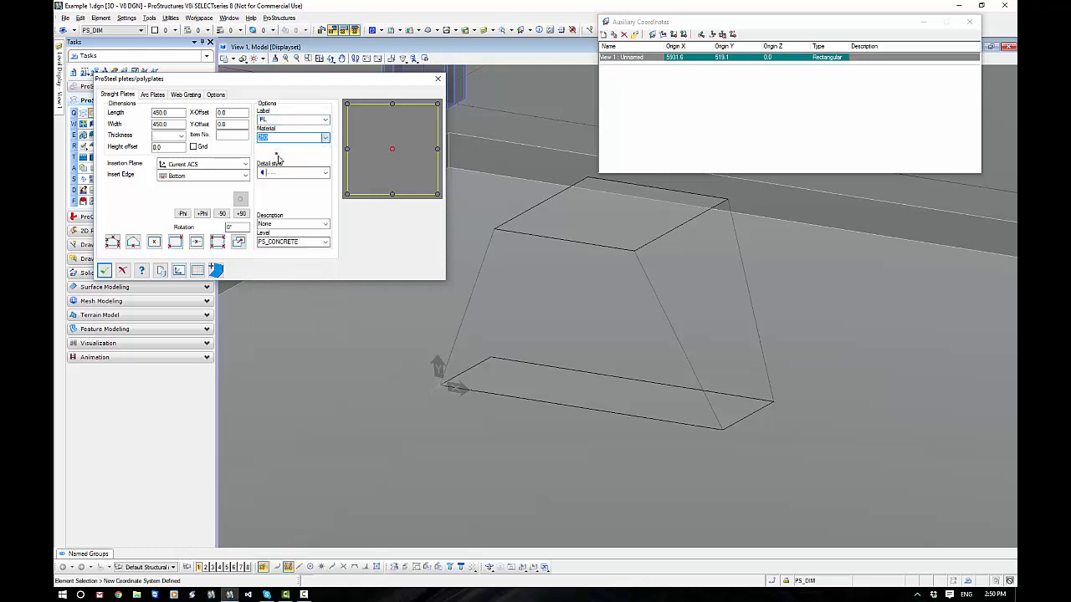
click(325, 242)
scroll(326, 304, up, 5)
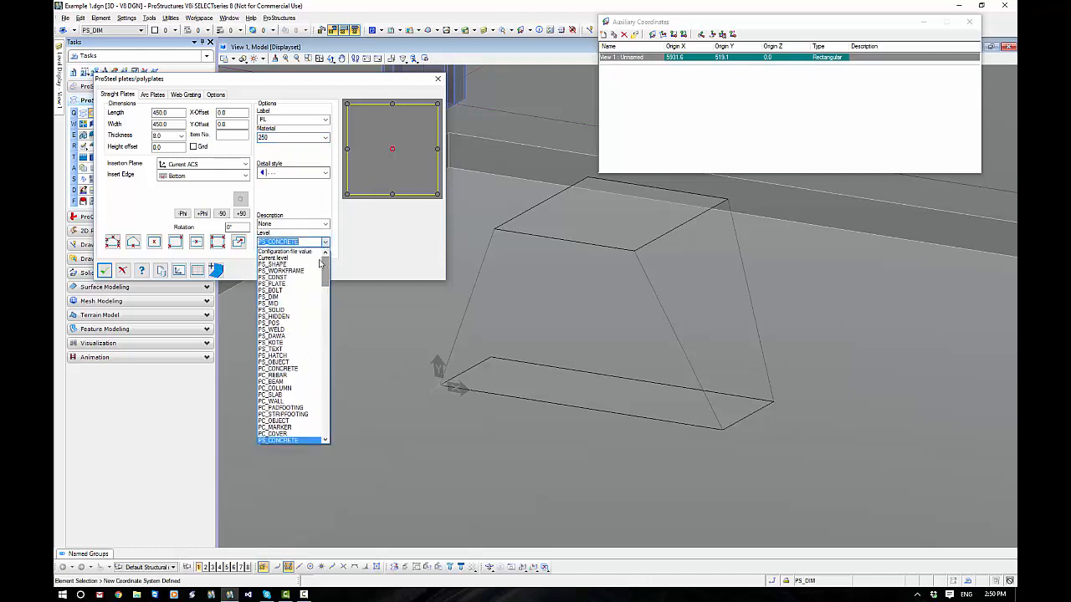
click(291, 252)
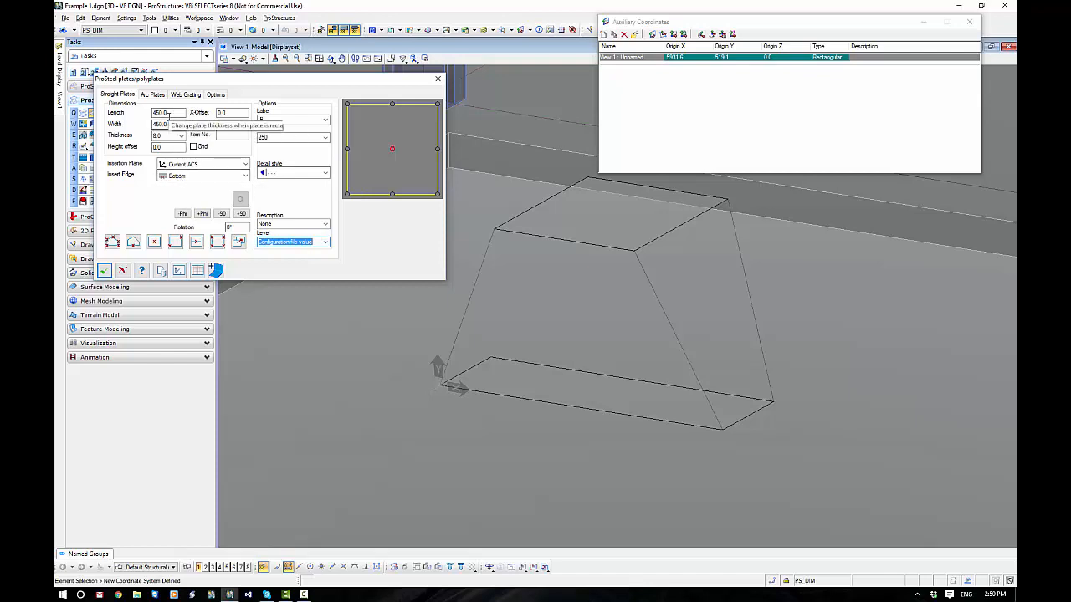
Insert the plate by points through the four corners of the sloping front face and accept it
click(113, 242)
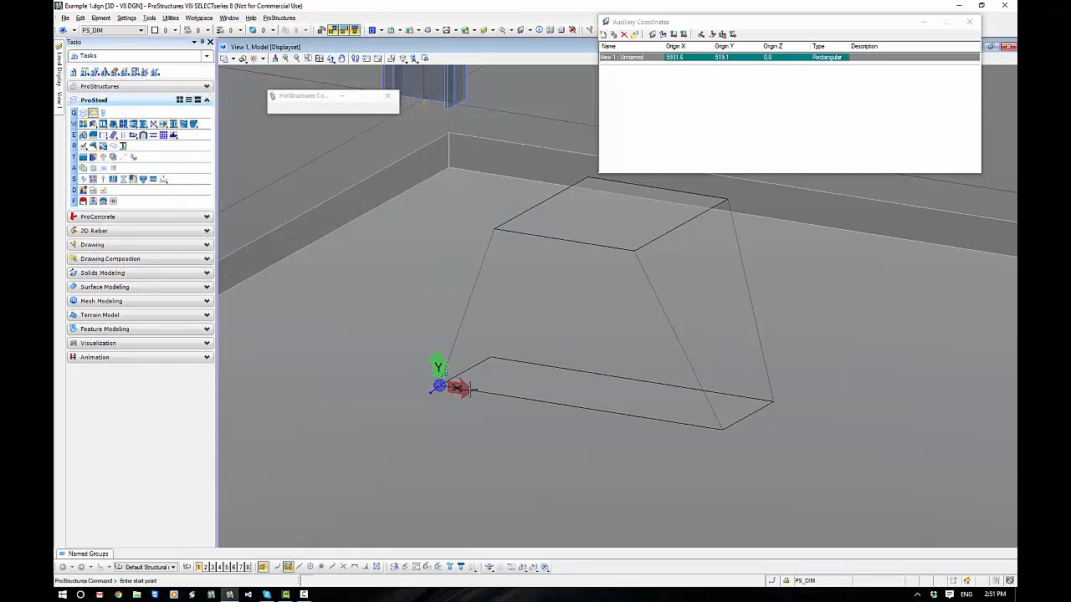
click(438, 387)
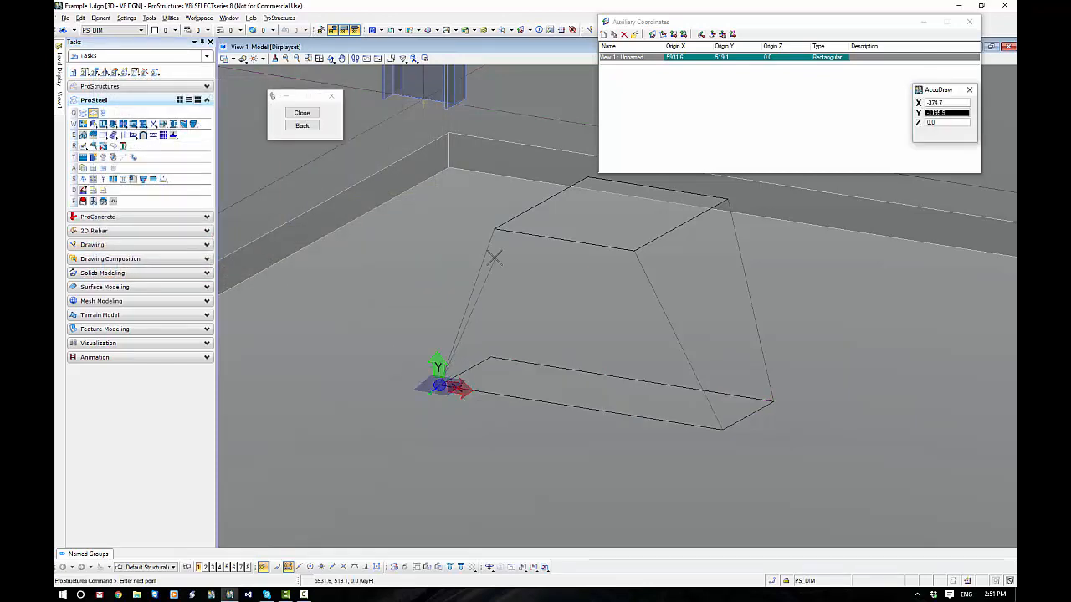
click(633, 250)
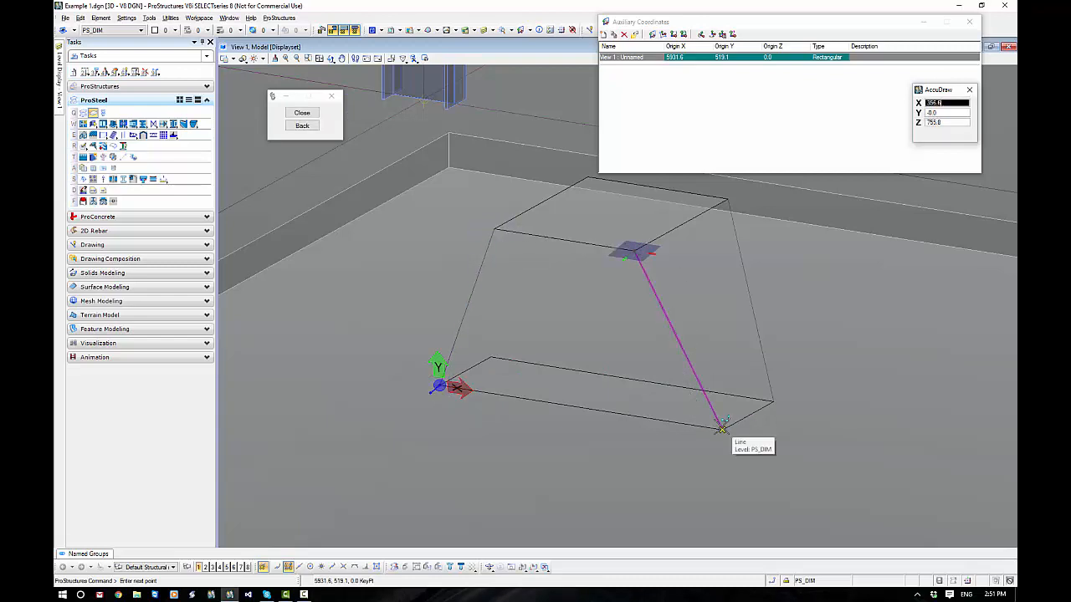
click(721, 428)
click(302, 112)
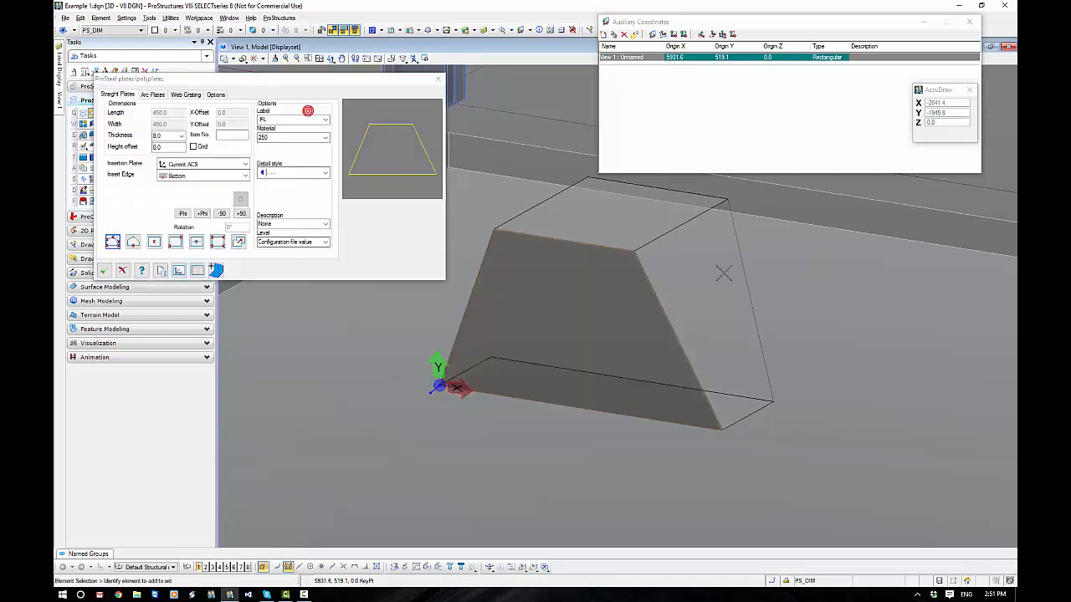
scroll(644, 253, up, 5)
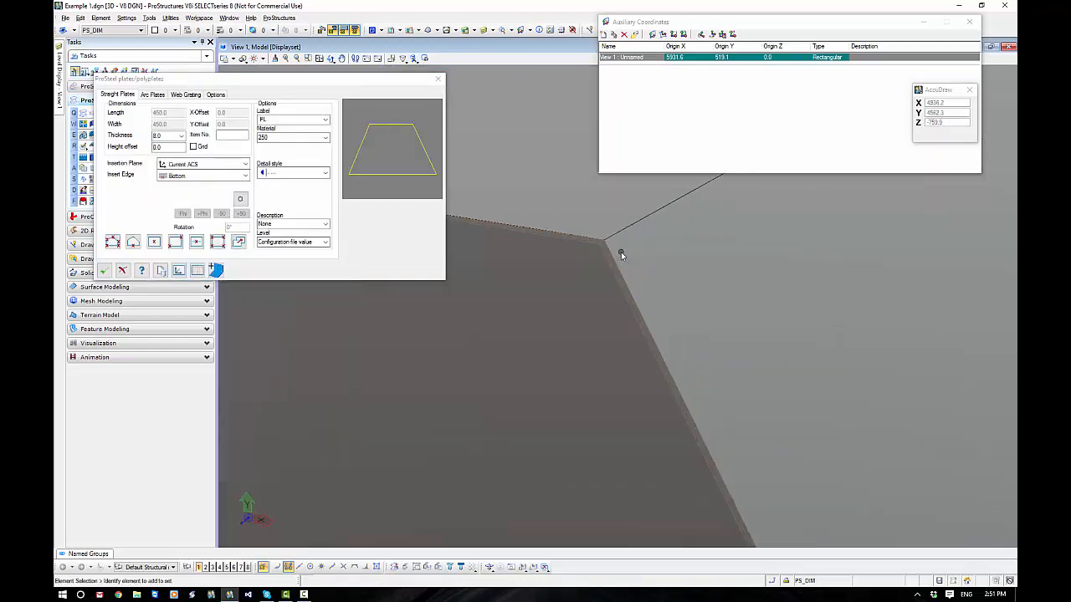
shift+middle_drag(703, 273, 632, 295)
click(105, 271)
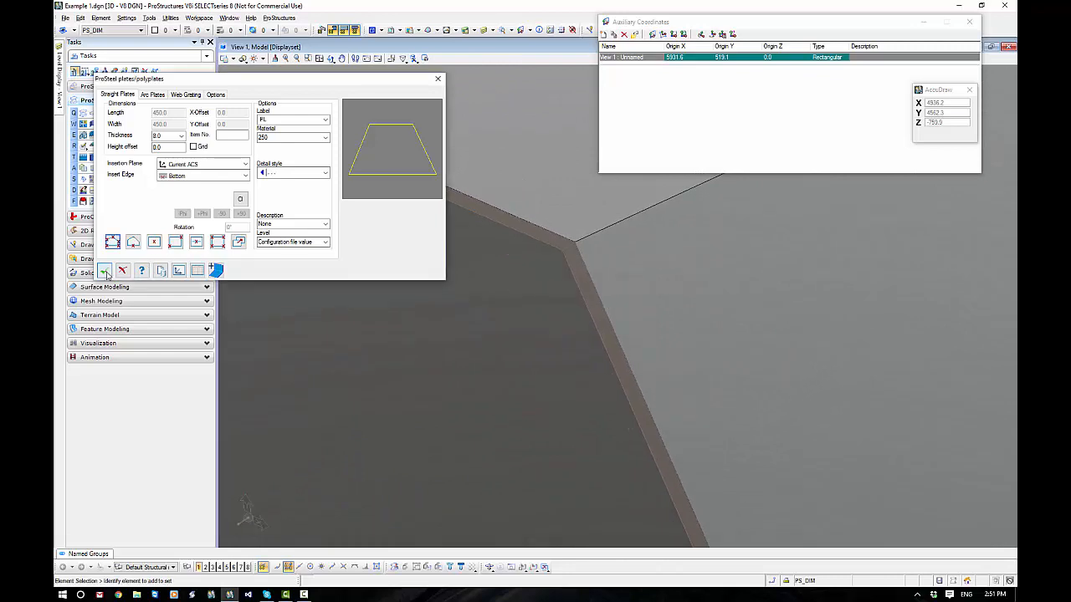
Define an ACS by points on the adjacent sloping end face, with X along its lower edge and Y toward the upper front corner
scroll(630, 428, down, 5)
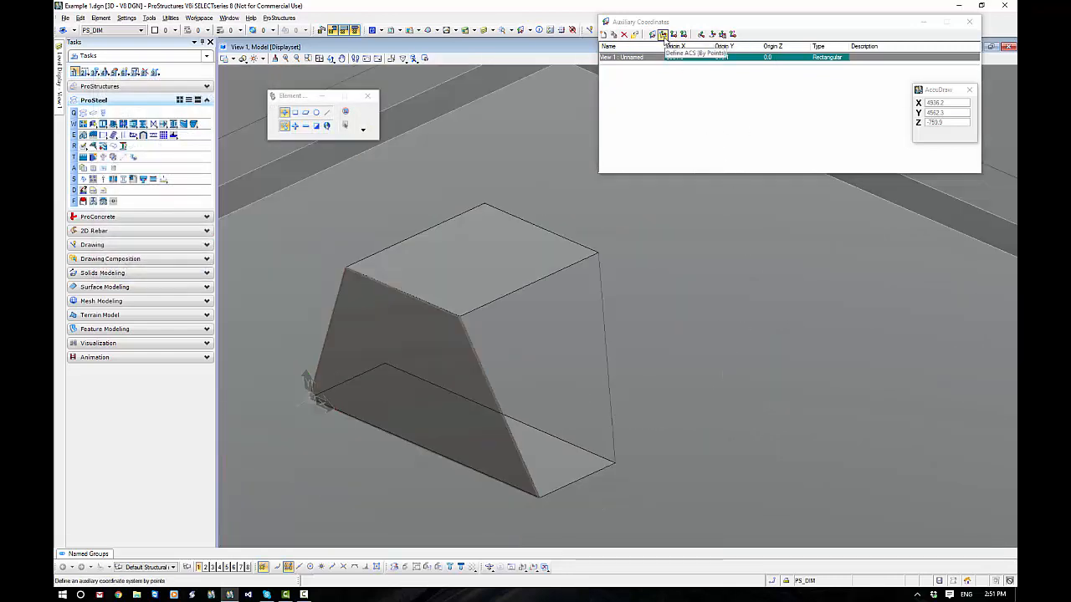
click(662, 35)
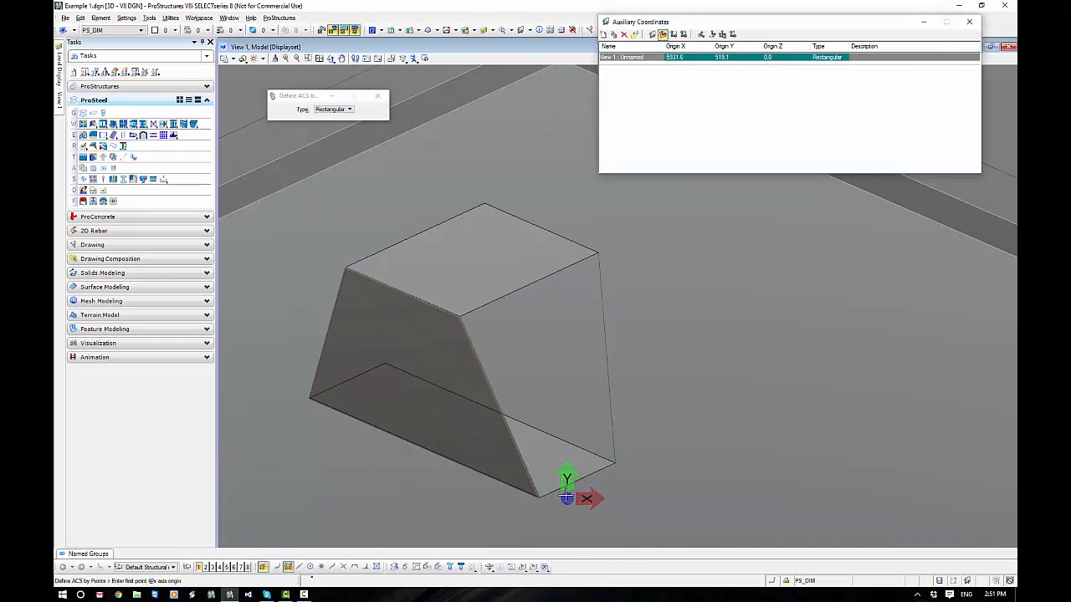
click(540, 495)
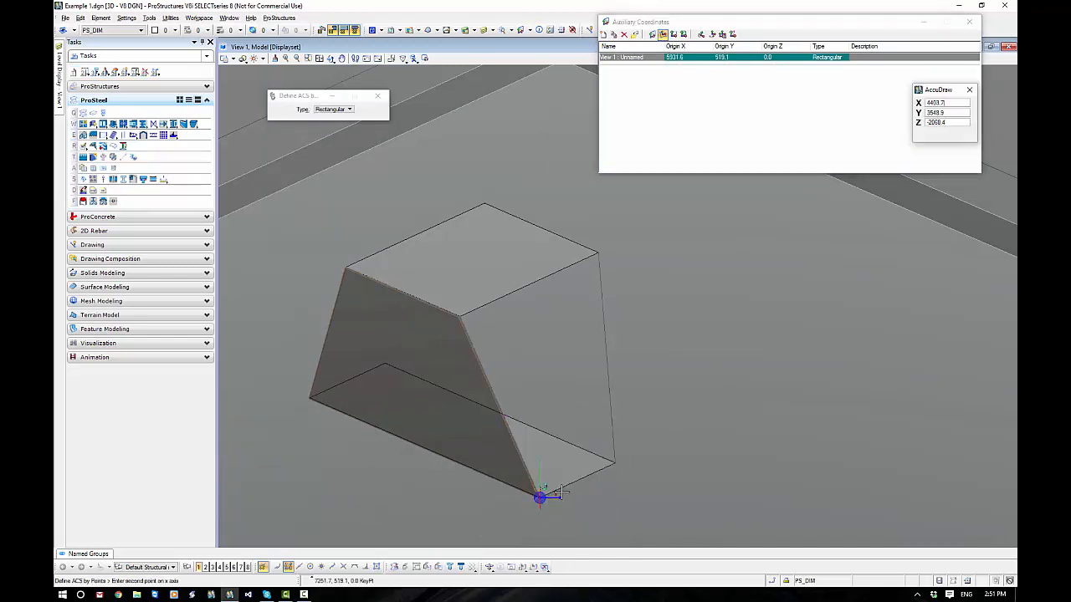
click(615, 460)
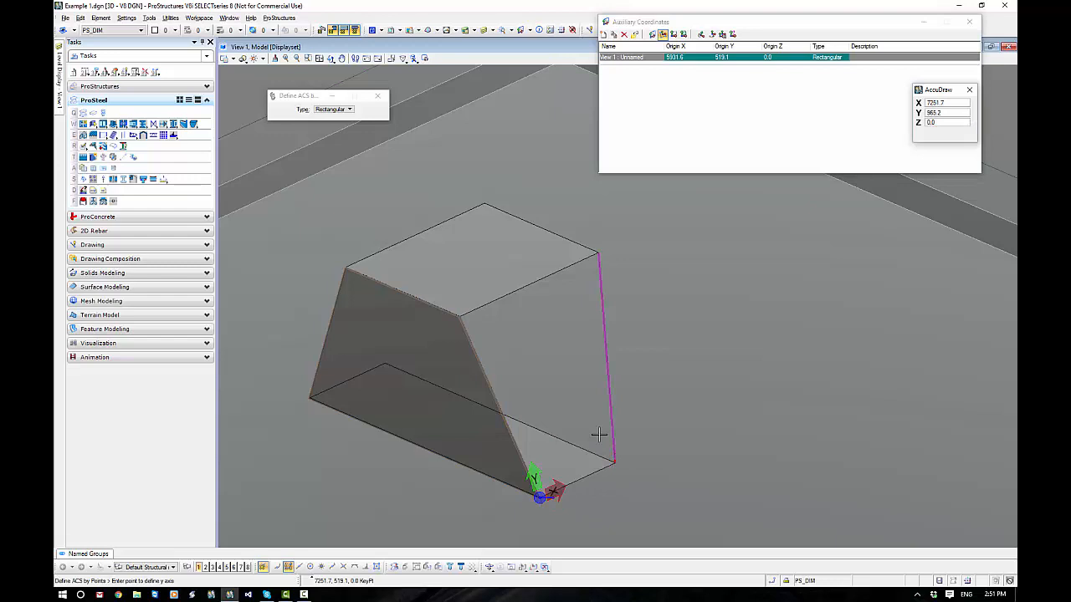
click(470, 312)
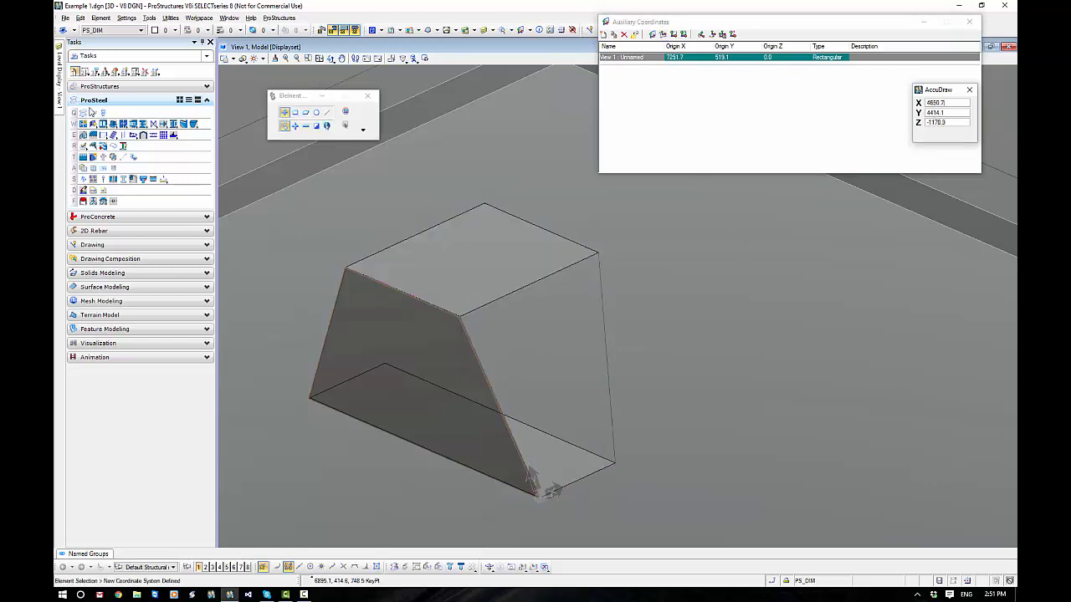
Insert a second plate by points through the corners of the end face, and inspect its edge where it meets the front plate
click(91, 112)
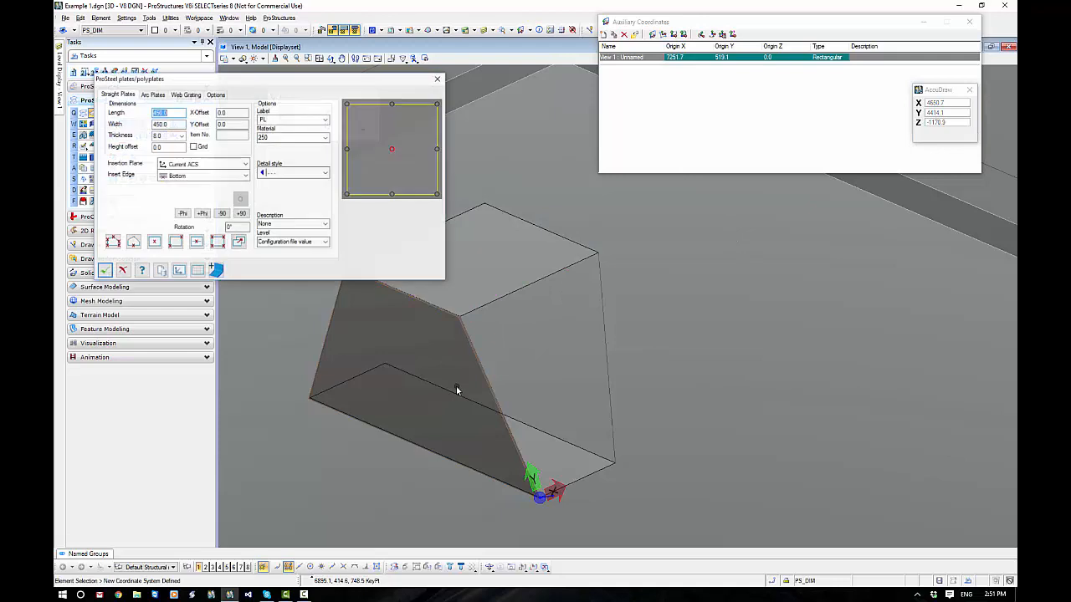
click(132, 242)
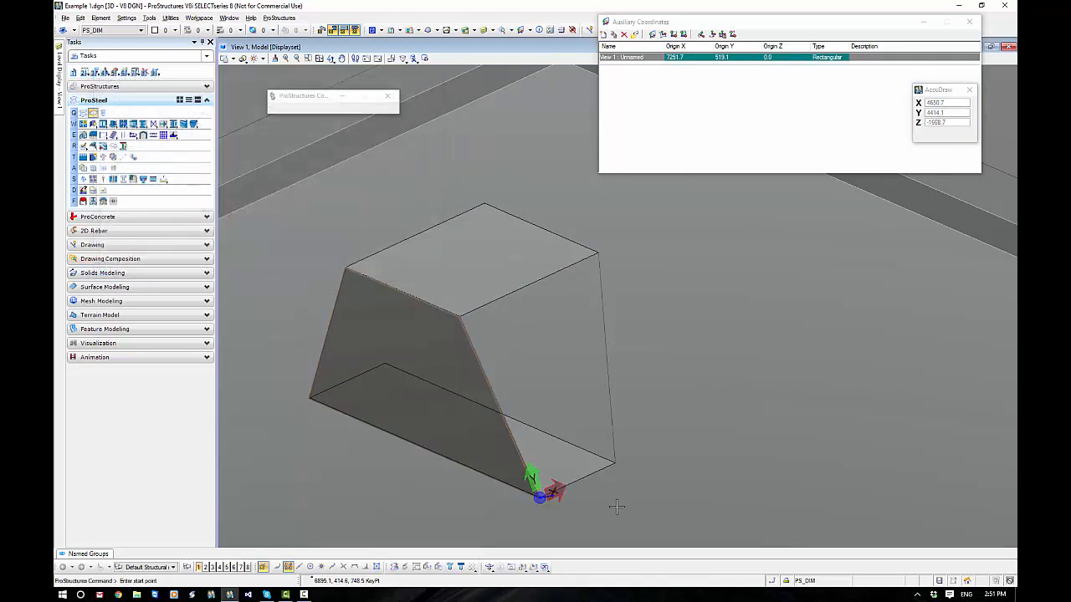
click(538, 493)
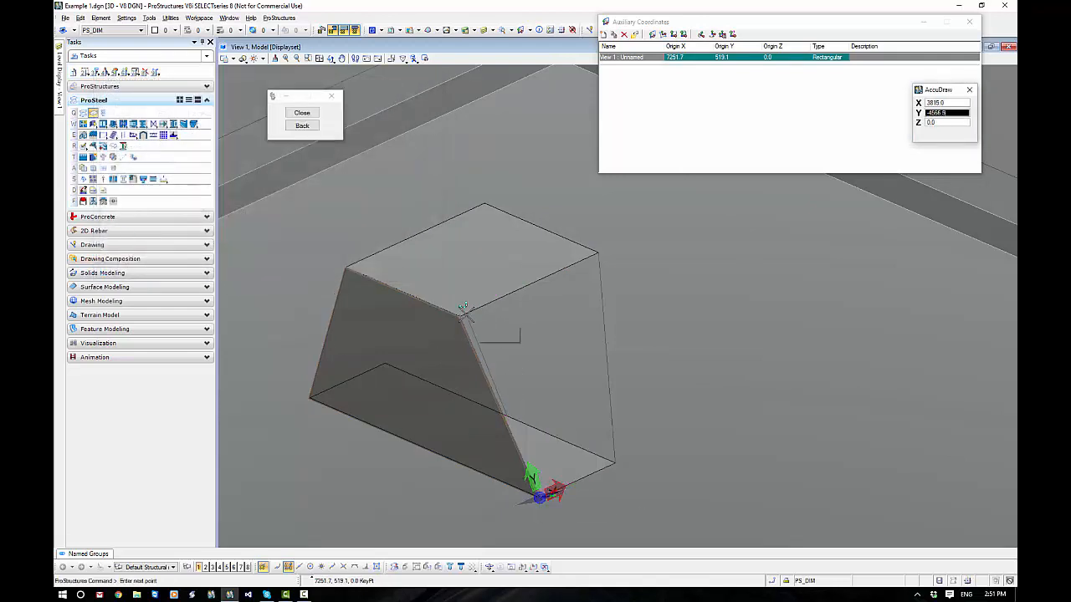
click(599, 251)
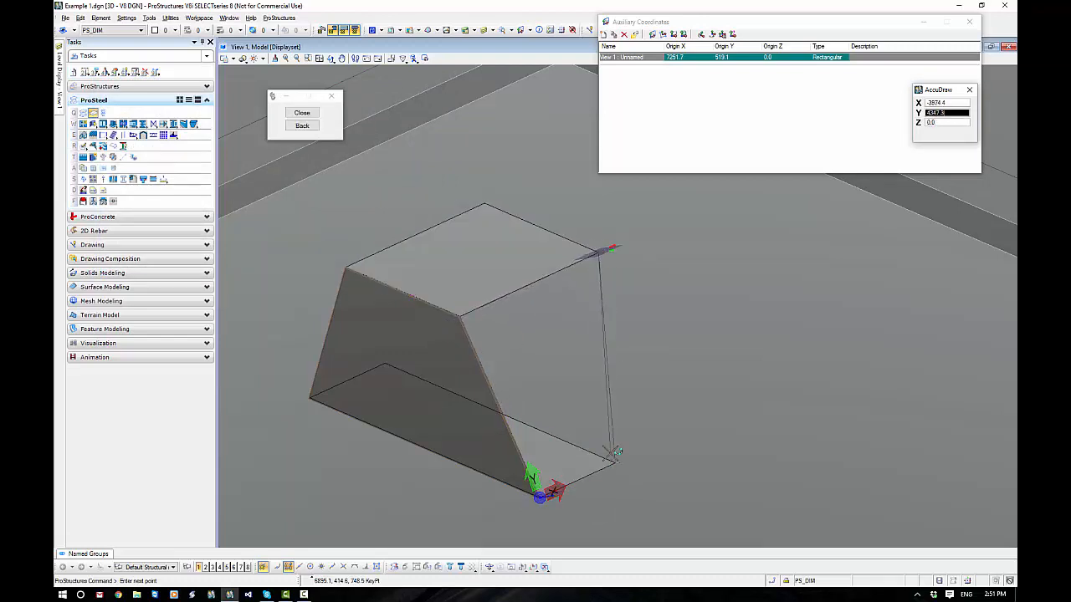
click(615, 457)
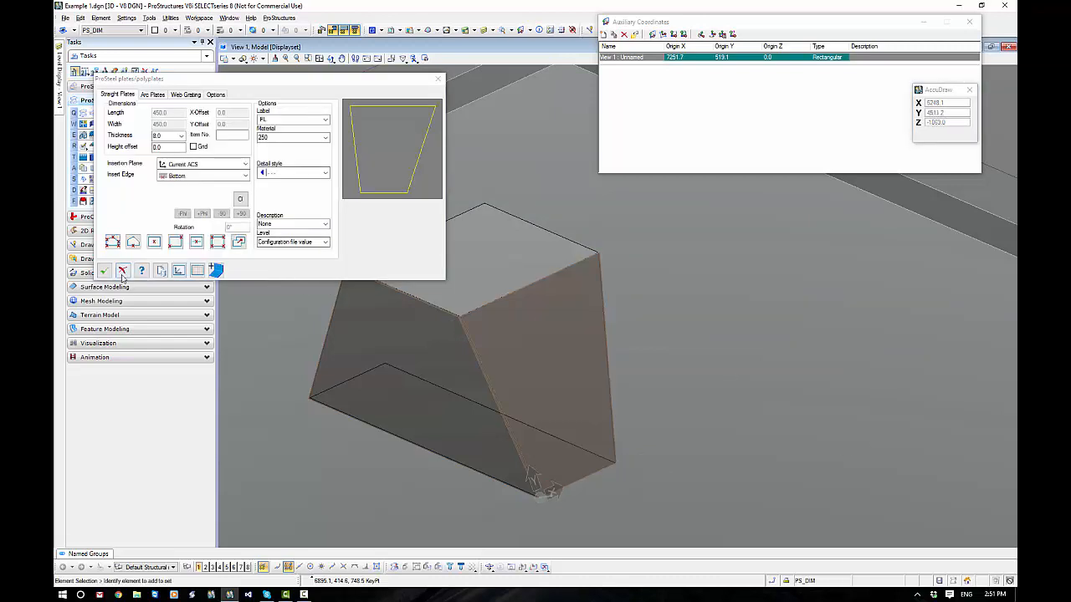
scroll(448, 320, up, 5)
shift+middle_drag(539, 350, 325, 317)
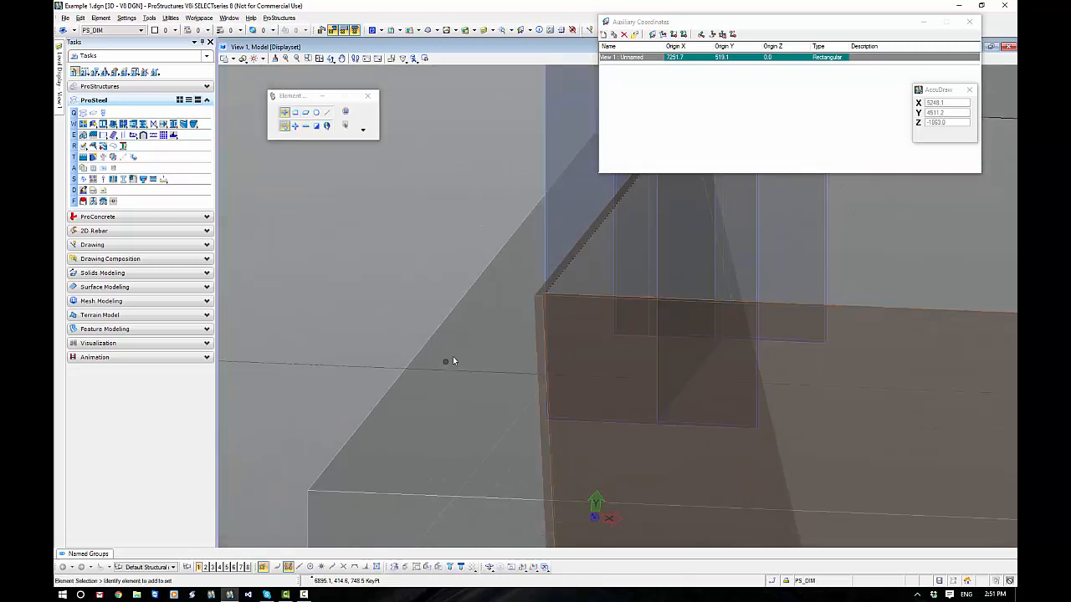
scroll(453, 357, down, 3)
shift+middle_drag(553, 461, 724, 469)
scroll(590, 527, up, 5)
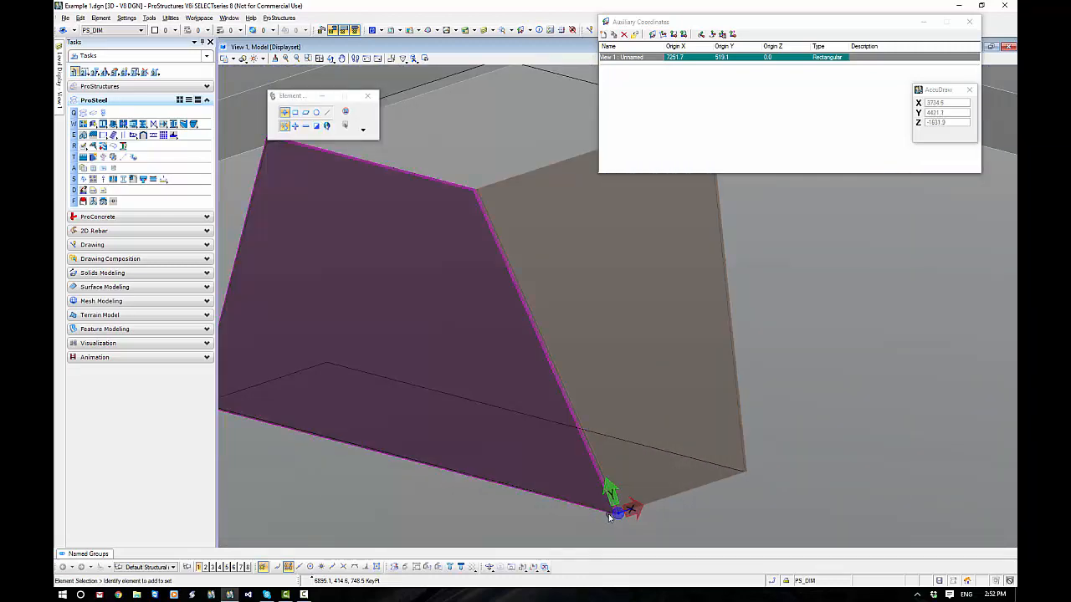
Inspect the corner where the two sloped plates meet, close the Auxiliary Coordinates dialog and restore the isometric overview of the frame
shift+middle_drag(477, 485, 557, 495)
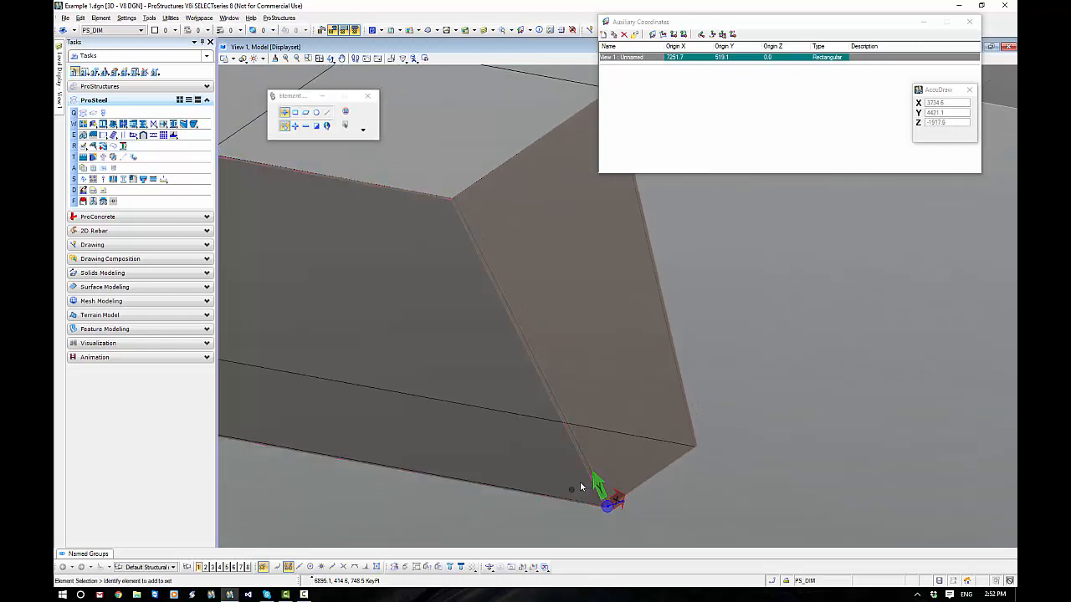
scroll(586, 435, down, 5)
mouse_move(661, 427)
shift+middle_down()
mouse_move(658, 410)
mouse_move(641, 421)
shift+middle_up()
click(970, 21)
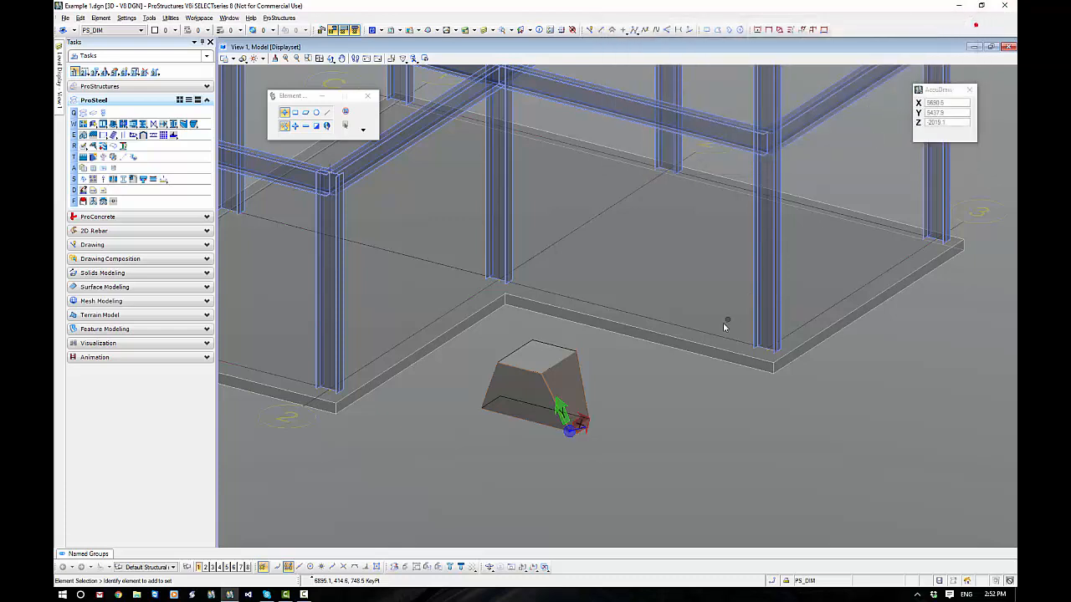
click(489, 567)
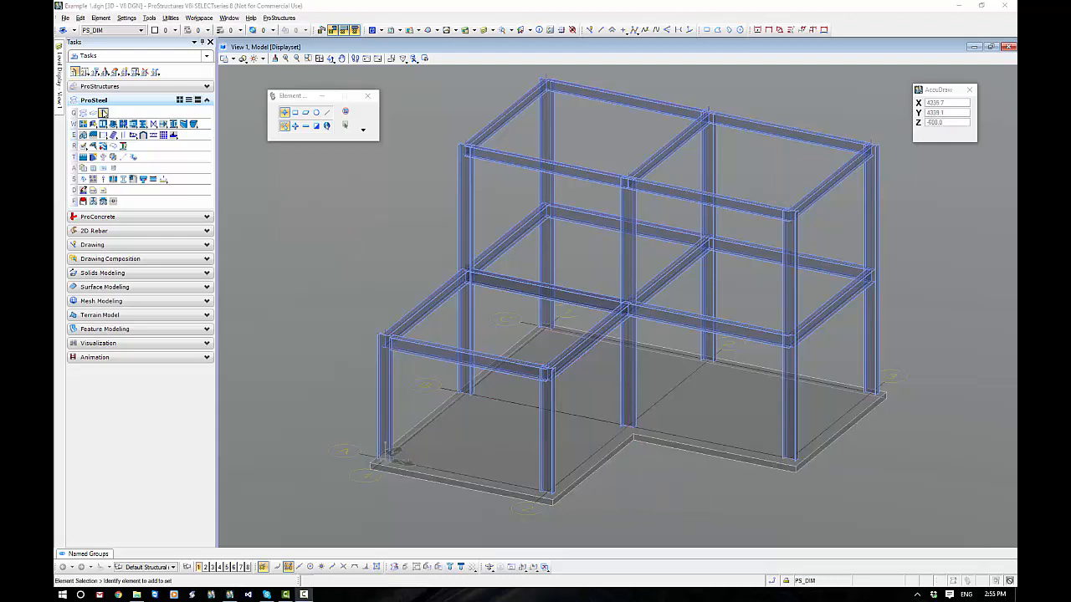
Set up a new straight plate with label GRATING, material C325MP and thickness 32.0
click(93, 113)
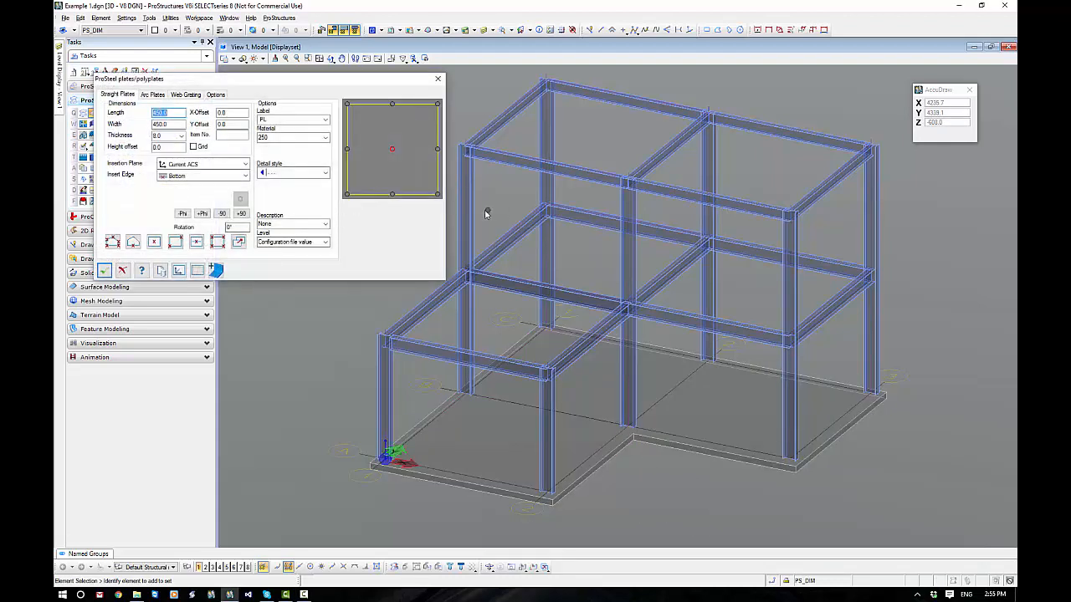
click(325, 120)
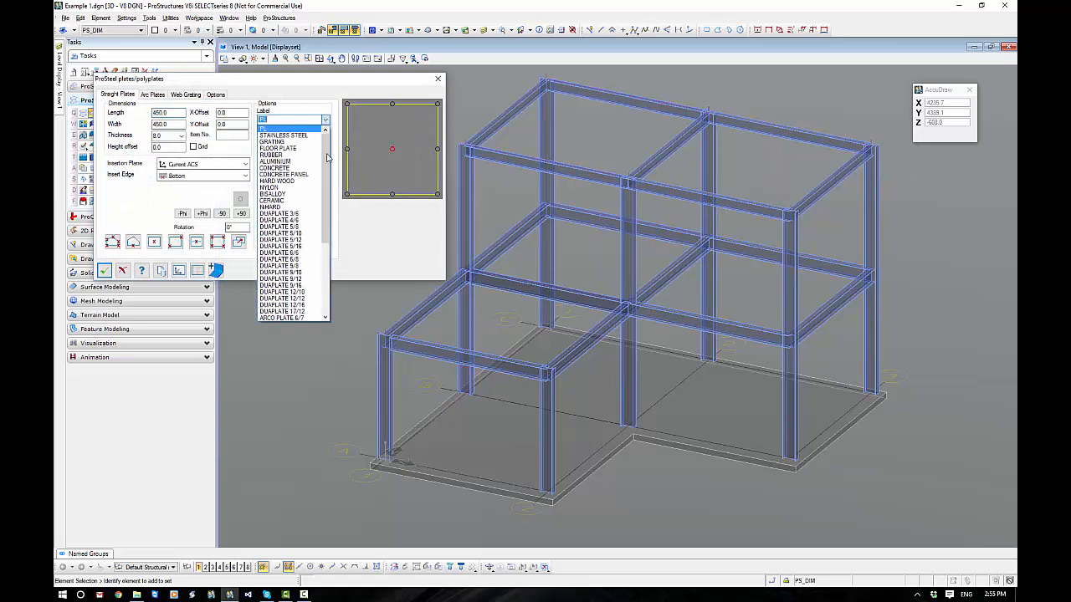
click(274, 141)
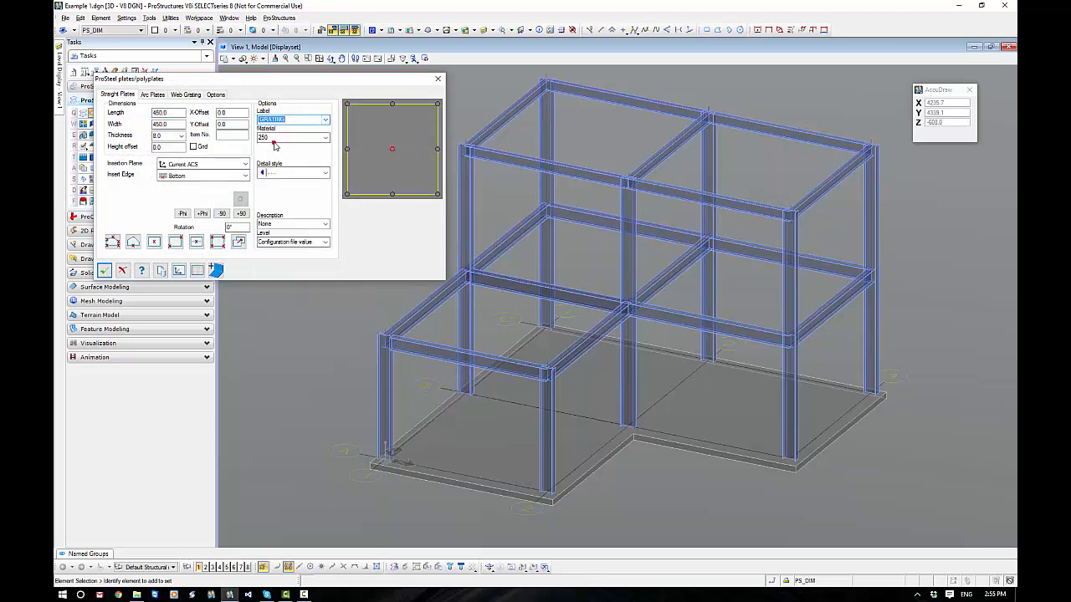
click(326, 138)
drag(325, 172, 326, 302)
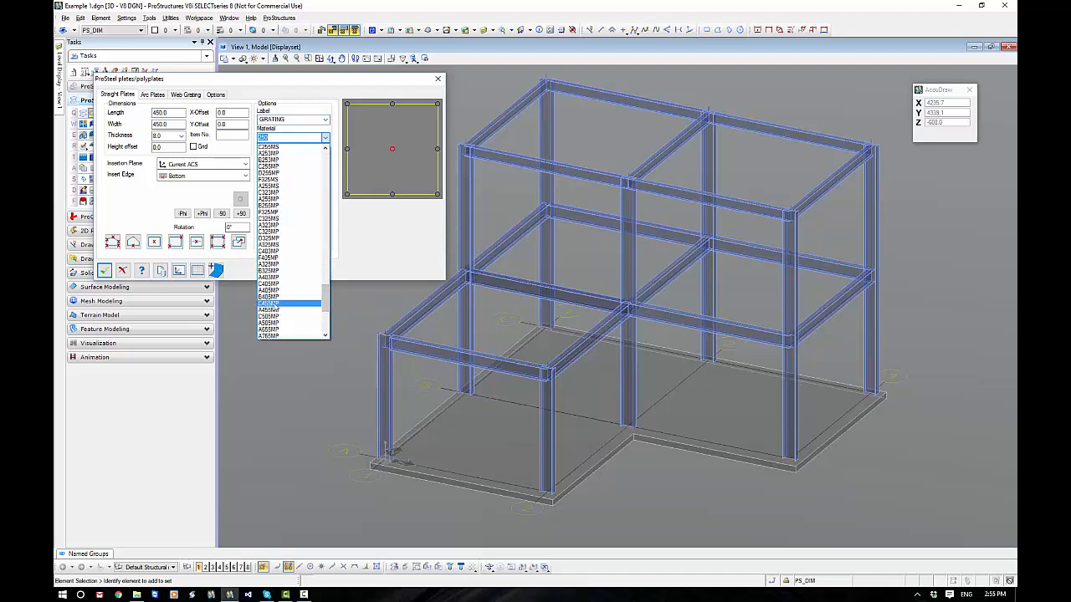
click(282, 233)
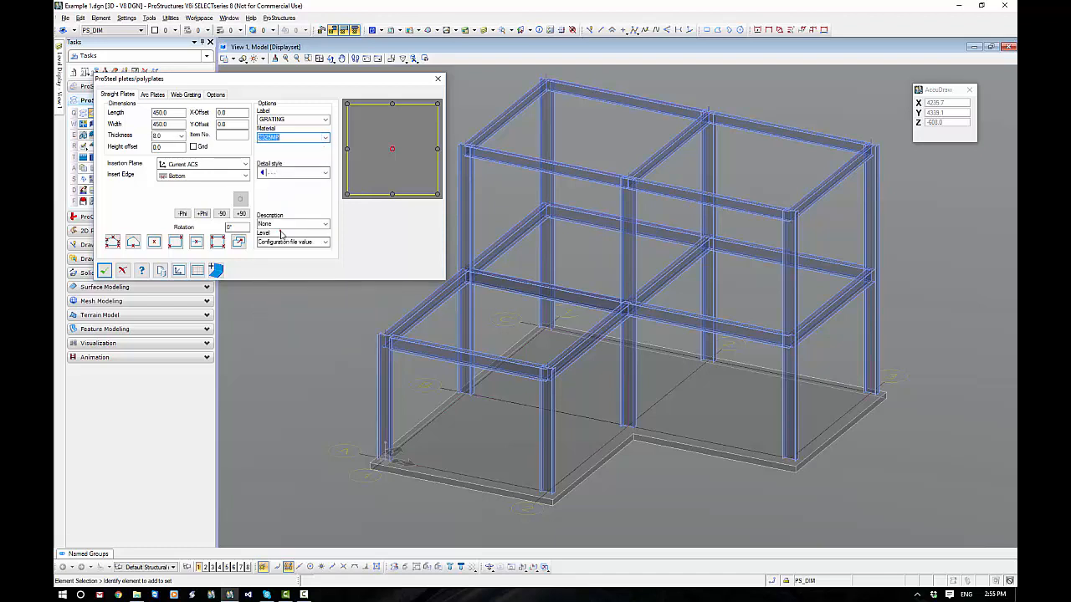
click(180, 136)
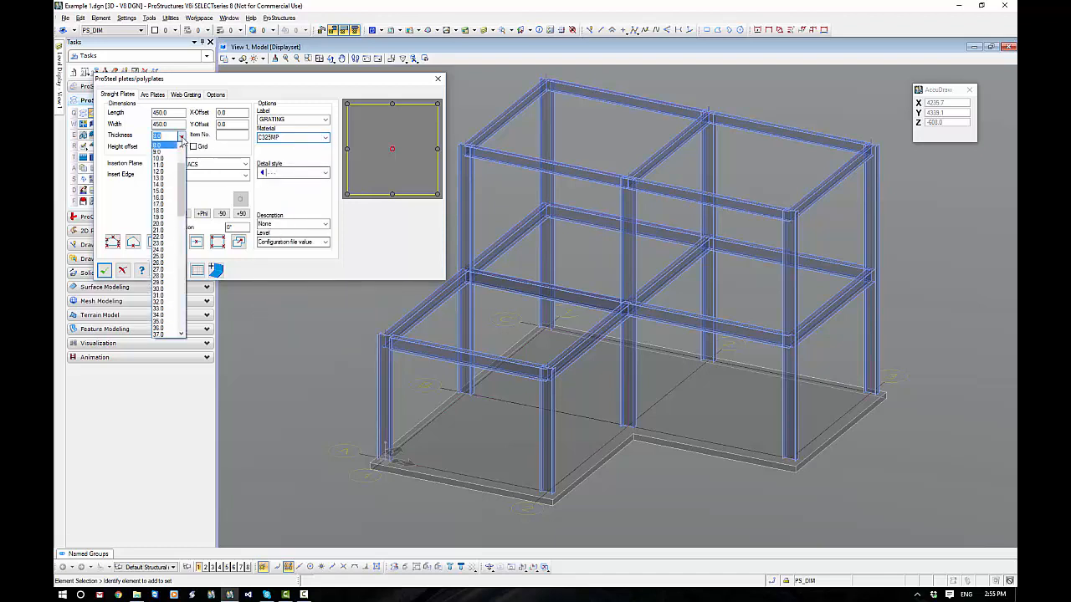
click(164, 305)
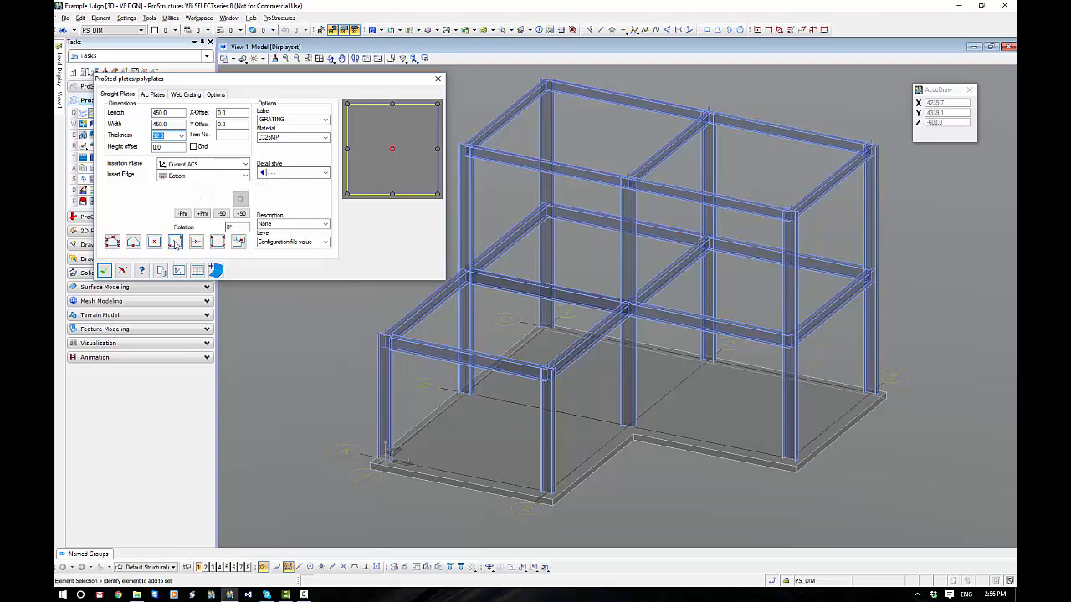
Insert the grating plate horizontally over the low bay's beams by two diagonal points, from the outer corner column's top to the opposite beam junction
click(104, 270)
scroll(363, 343, up, 10)
scroll(406, 302, down, 6)
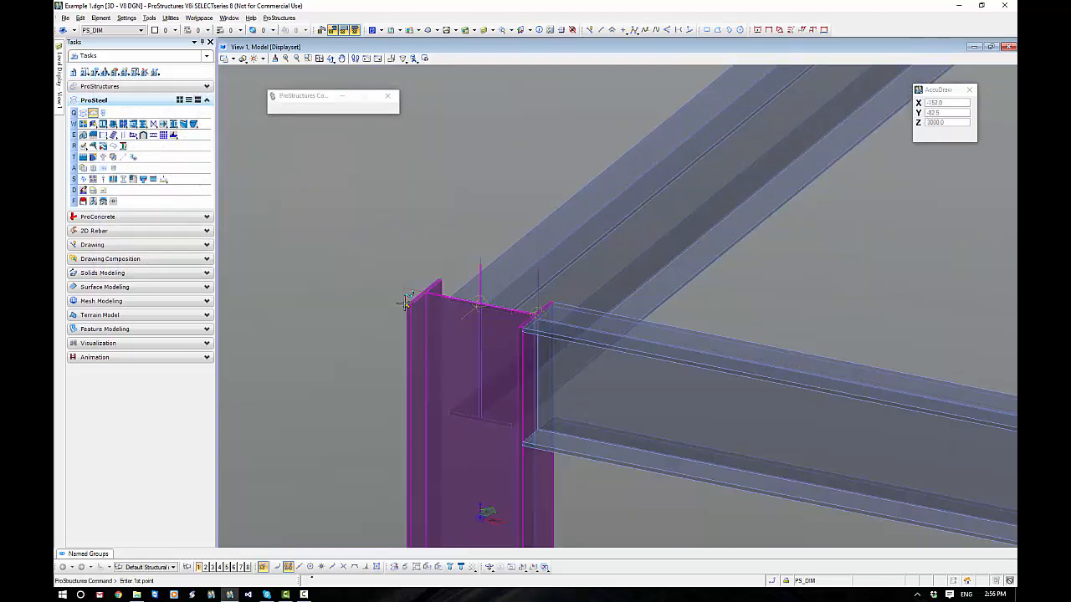
click(427, 297)
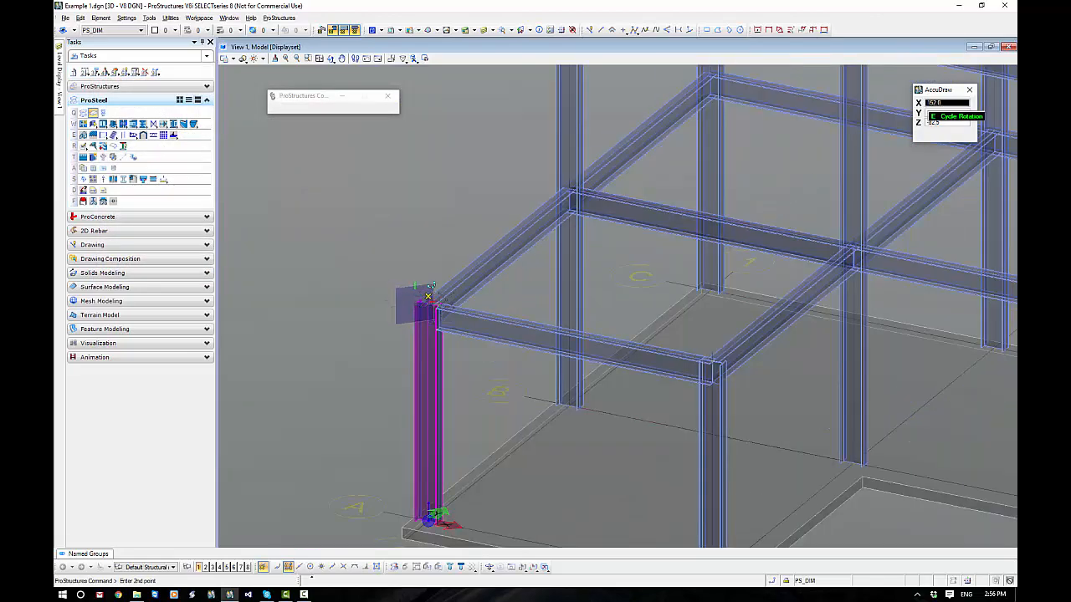
key(e)
scroll(853, 255, up, 5)
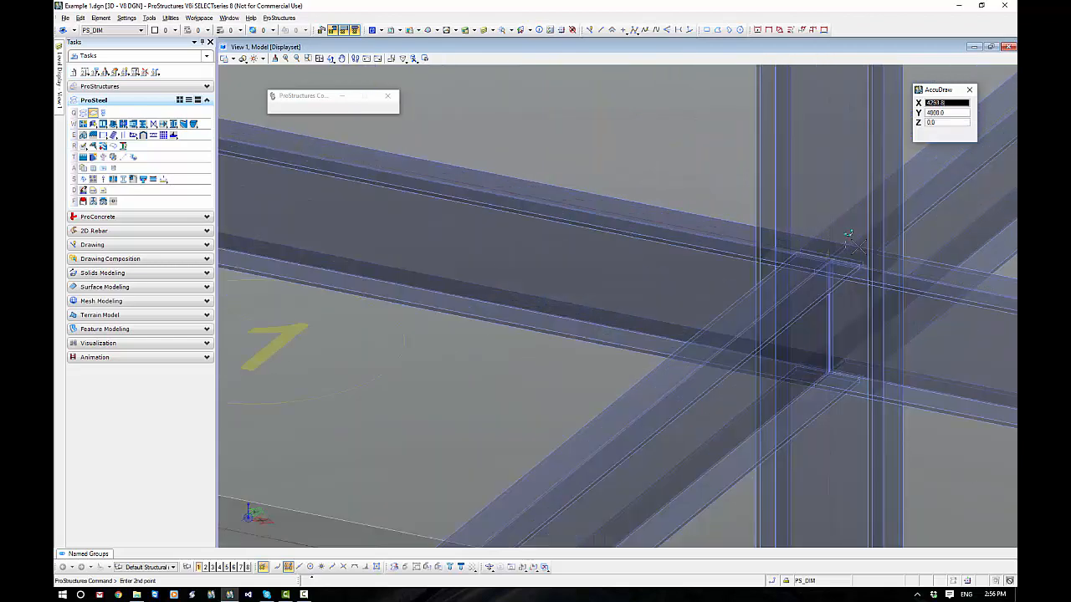
click(857, 279)
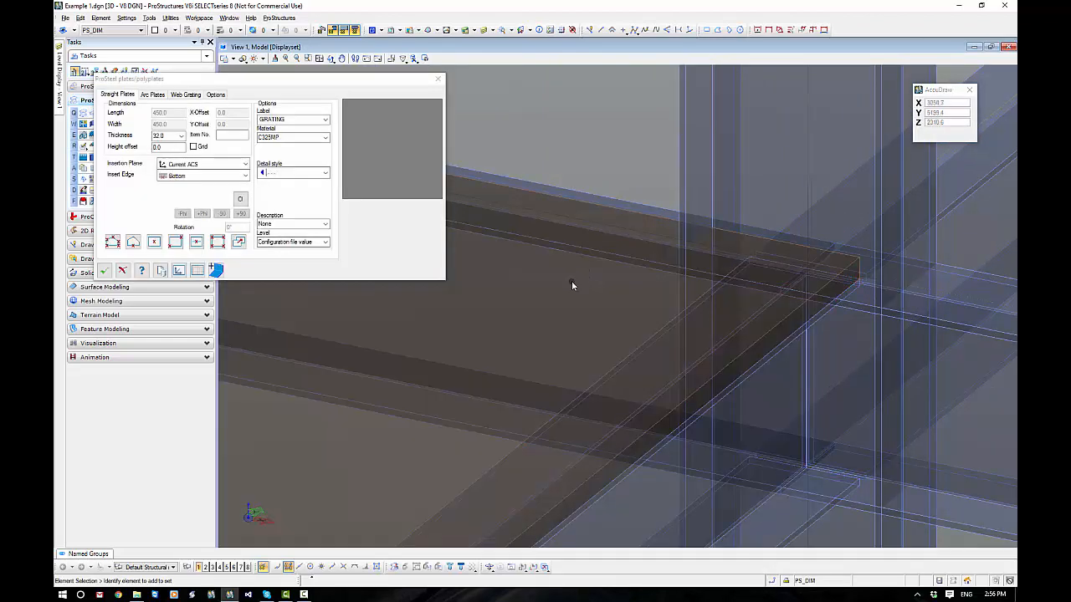
scroll(572, 287, down, 4)
click(104, 270)
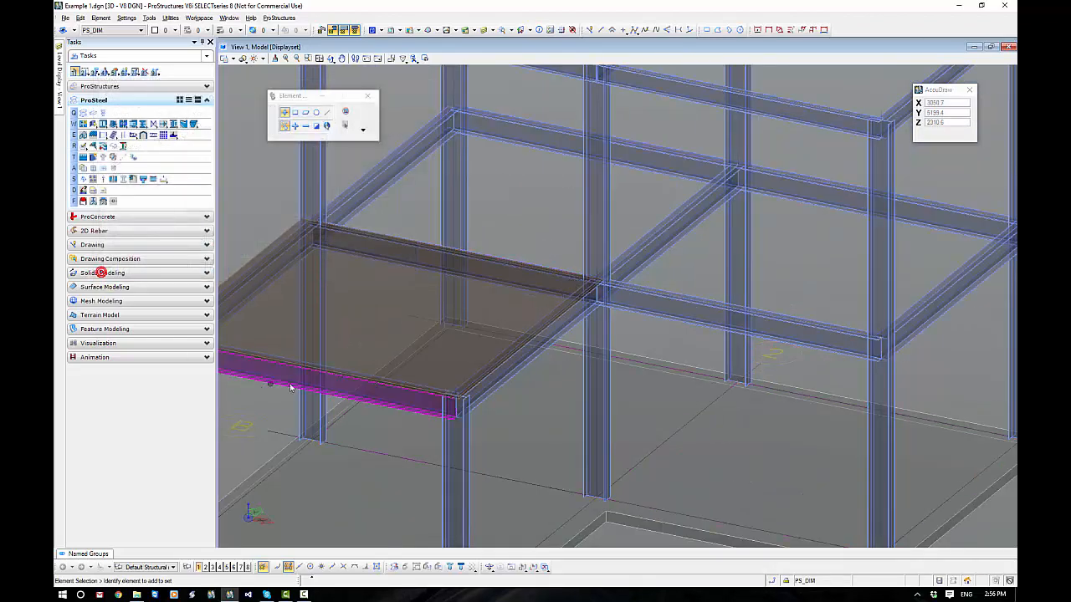
Turn on the Grid display in the grating plate's layout properties and accept the change
scroll(485, 334, up, 5)
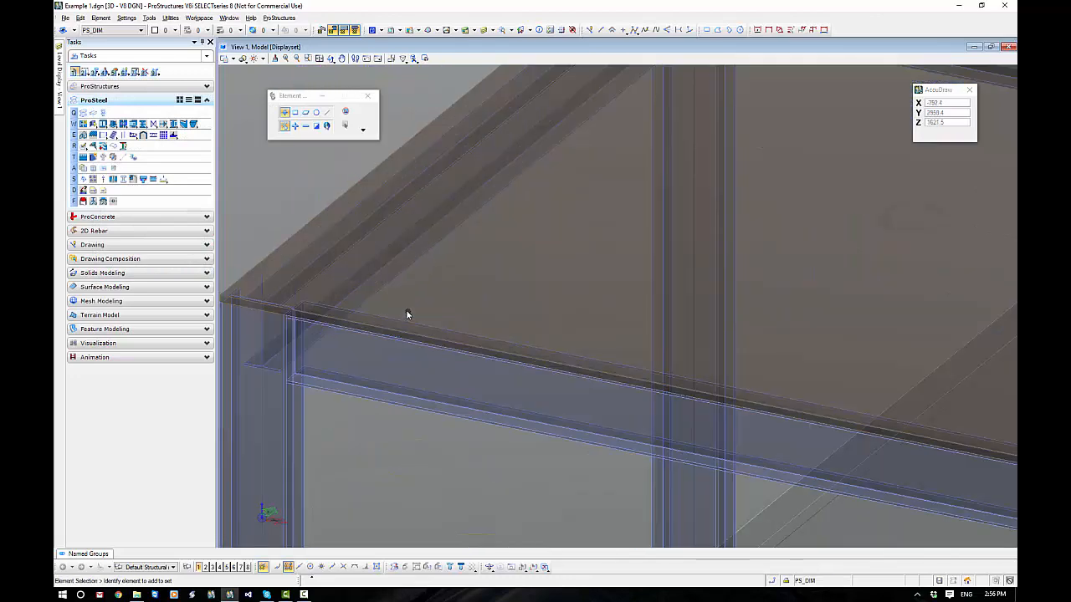
click(299, 234)
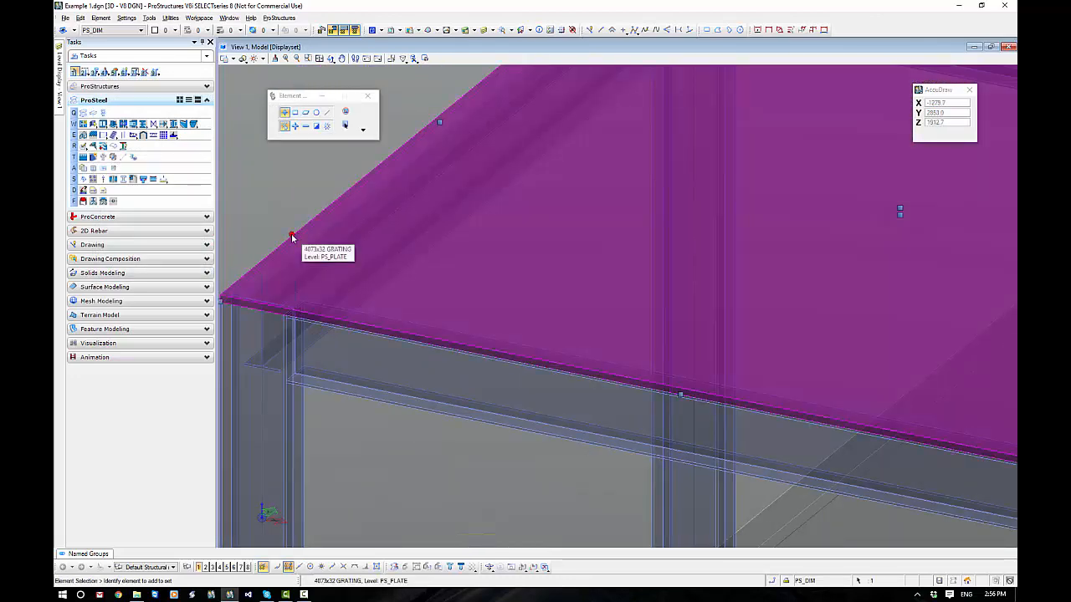
double_click(294, 240)
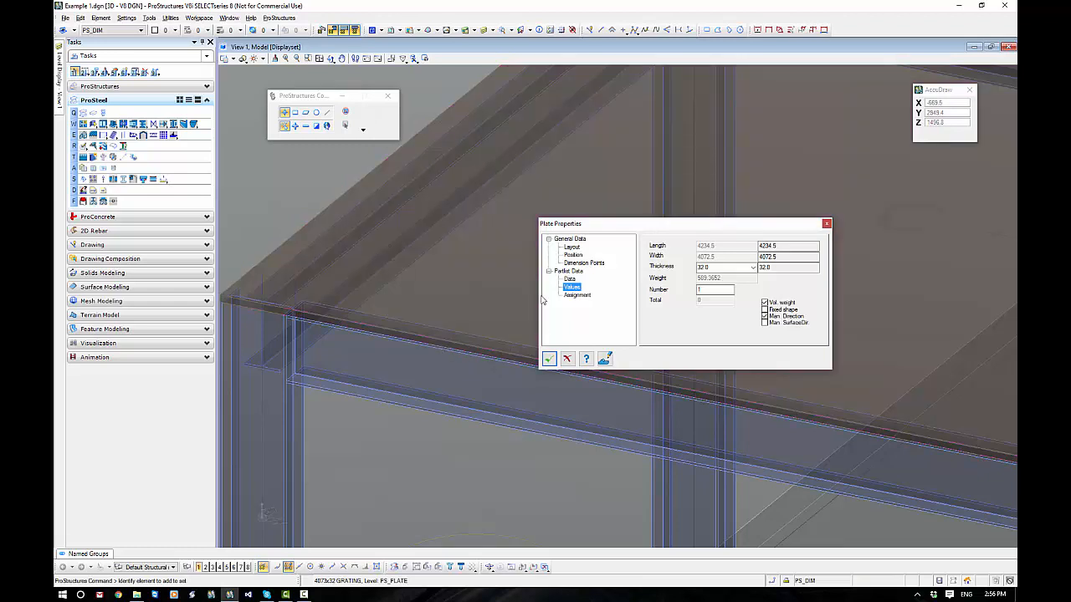
click(572, 248)
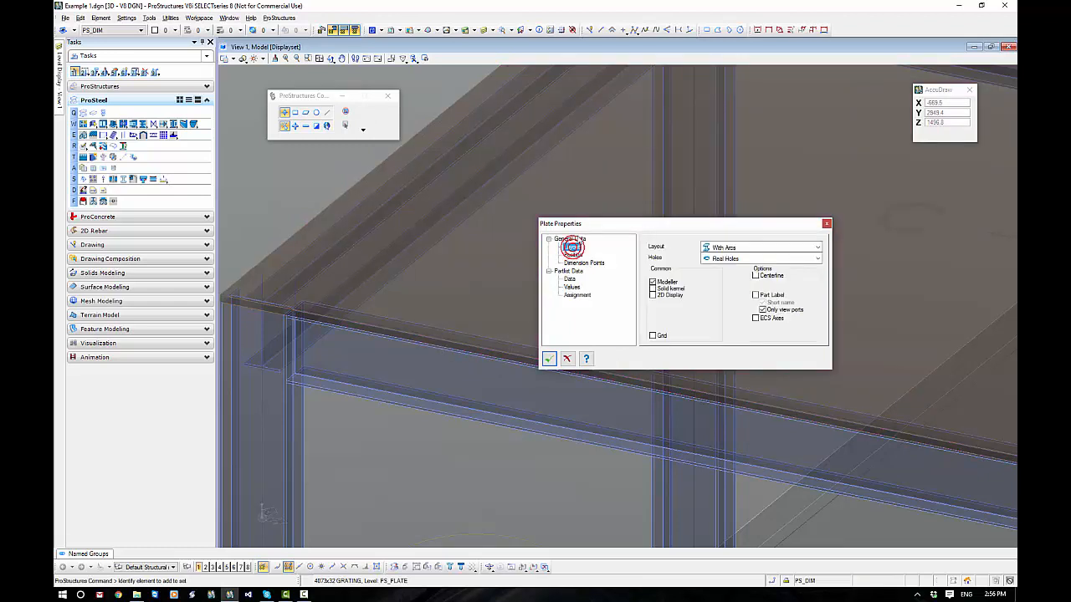
click(550, 272)
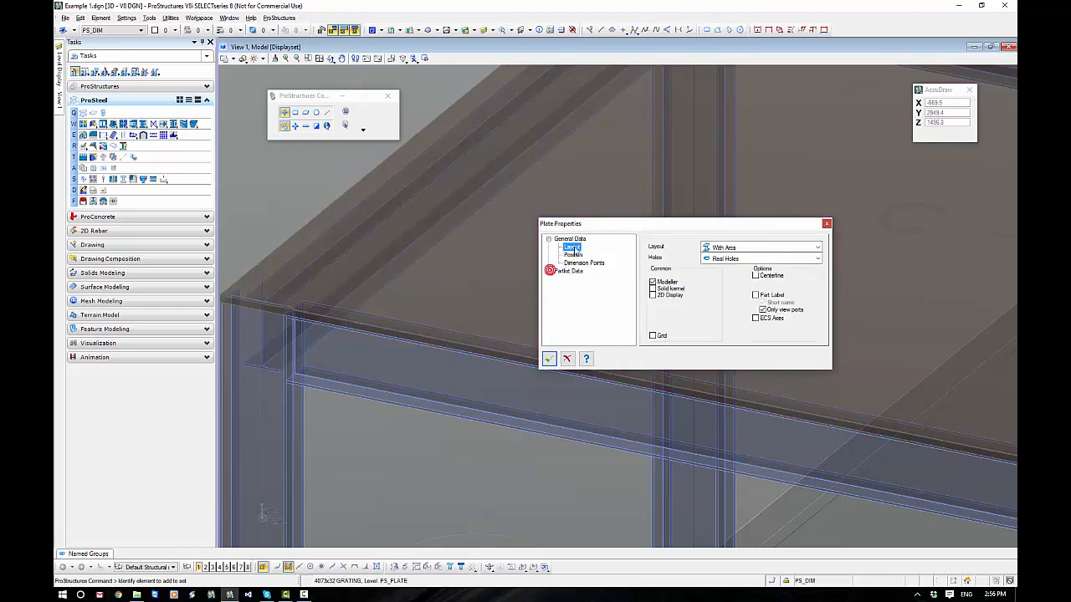
click(653, 336)
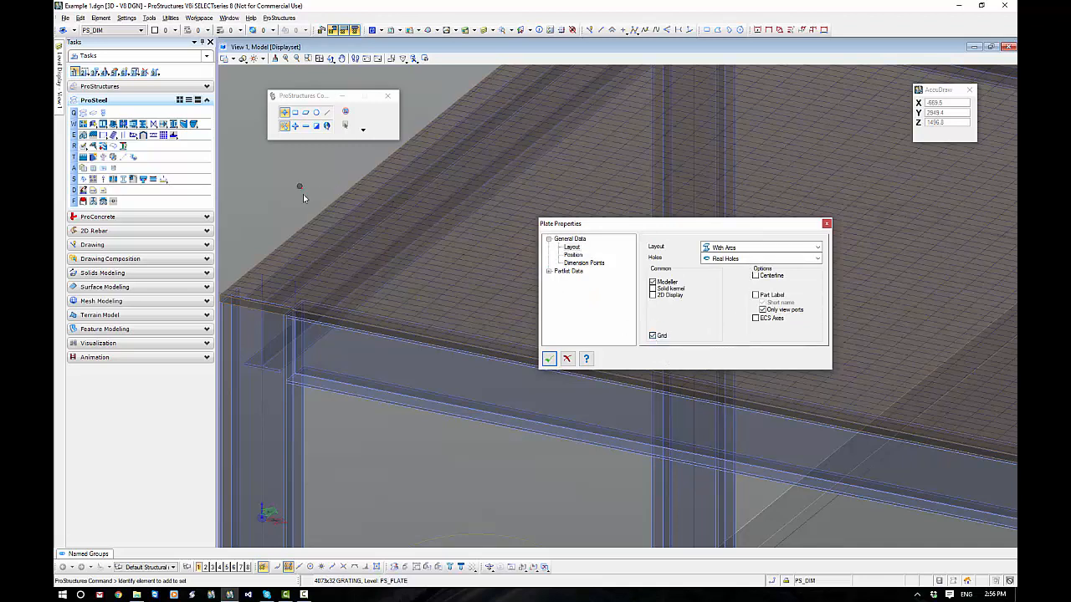
scroll(303, 194, down, 5)
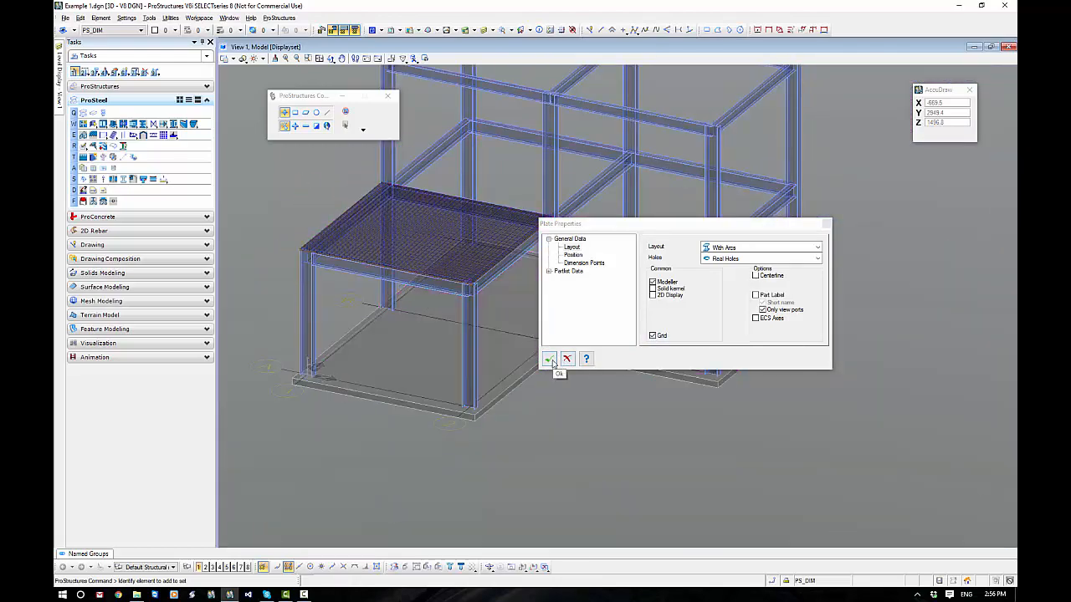
scroll(299, 246, up, 5)
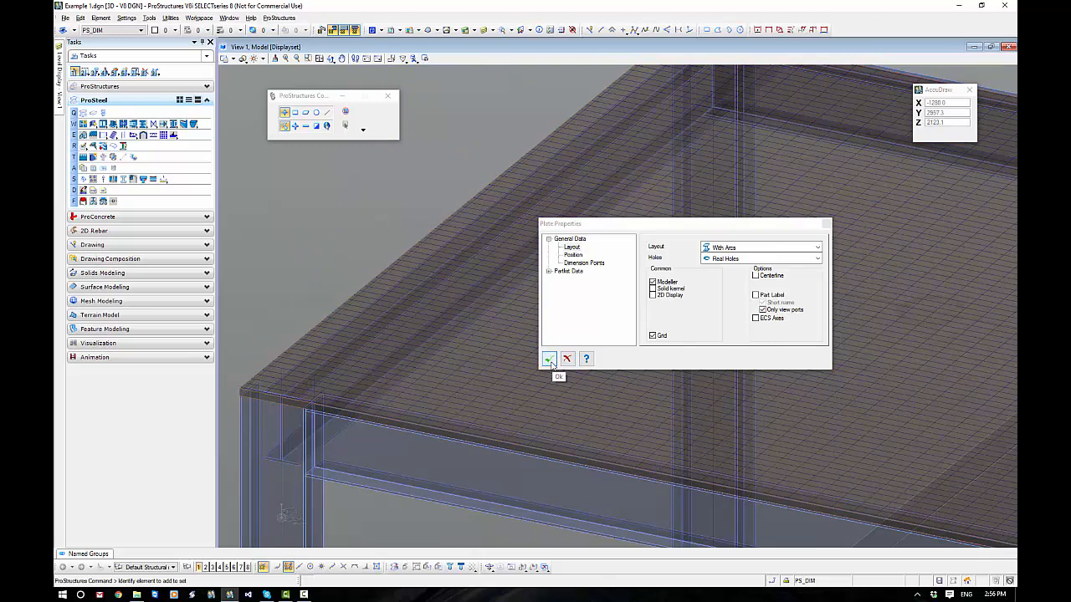
click(549, 360)
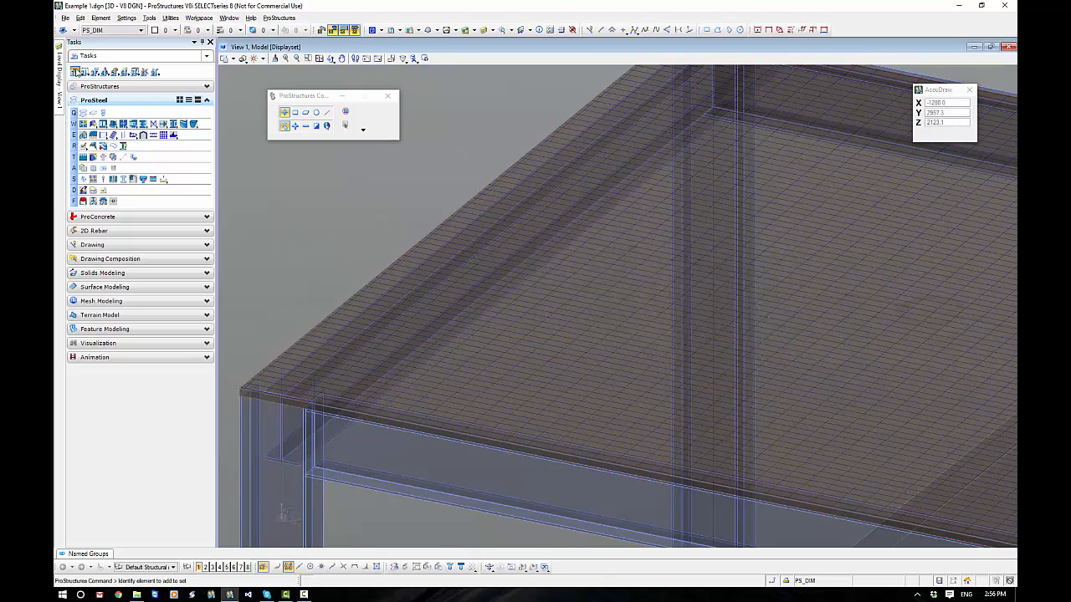
Check the Grid option in the straight plate settings, close them and restore the isometric overview of the frame
click(93, 113)
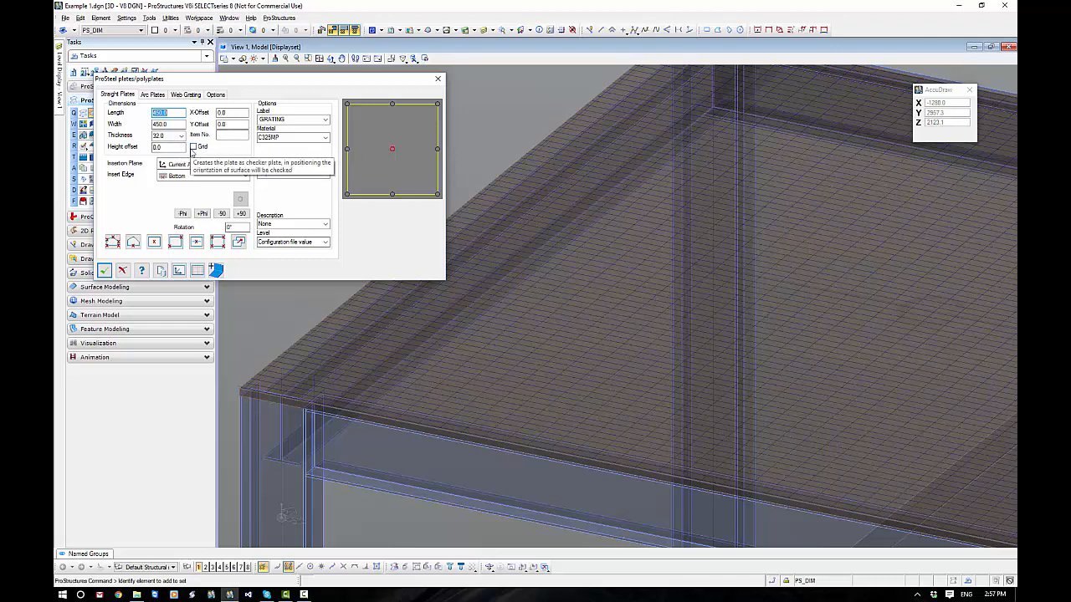
click(105, 272)
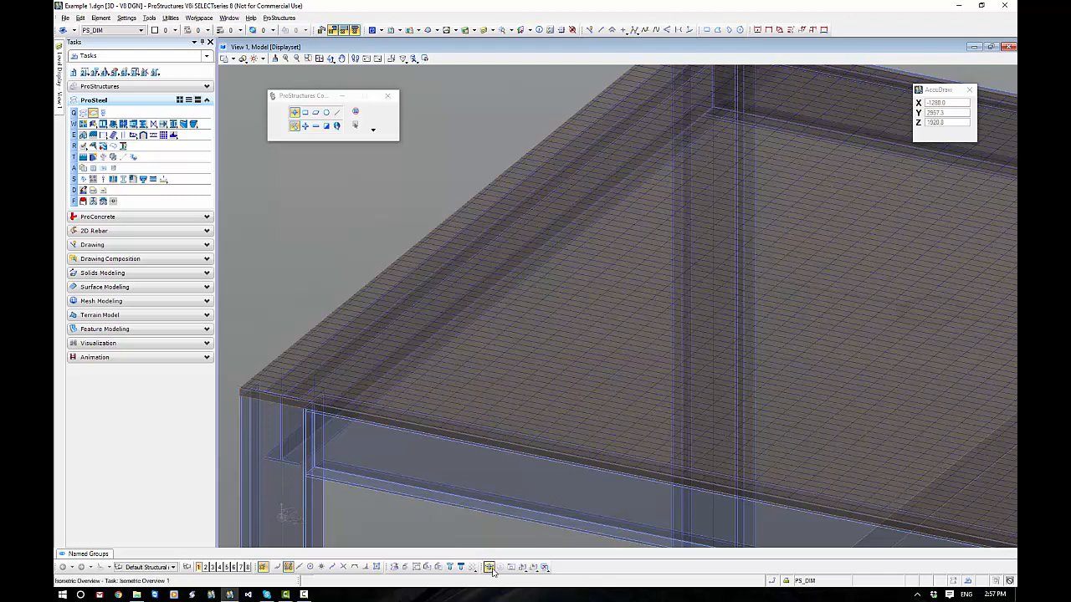
click(491, 567)
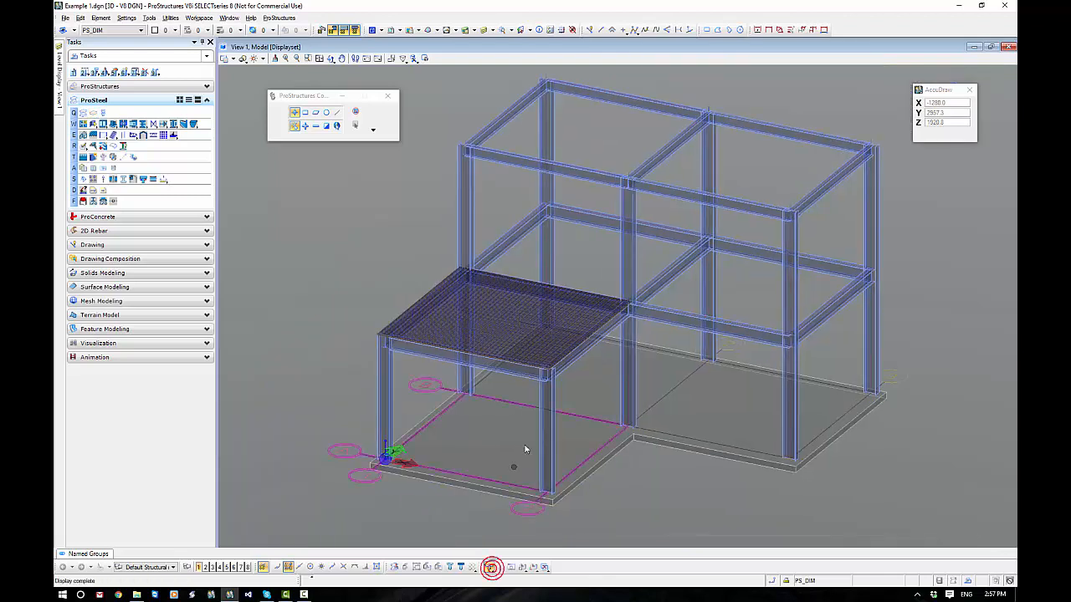
click(326, 322)
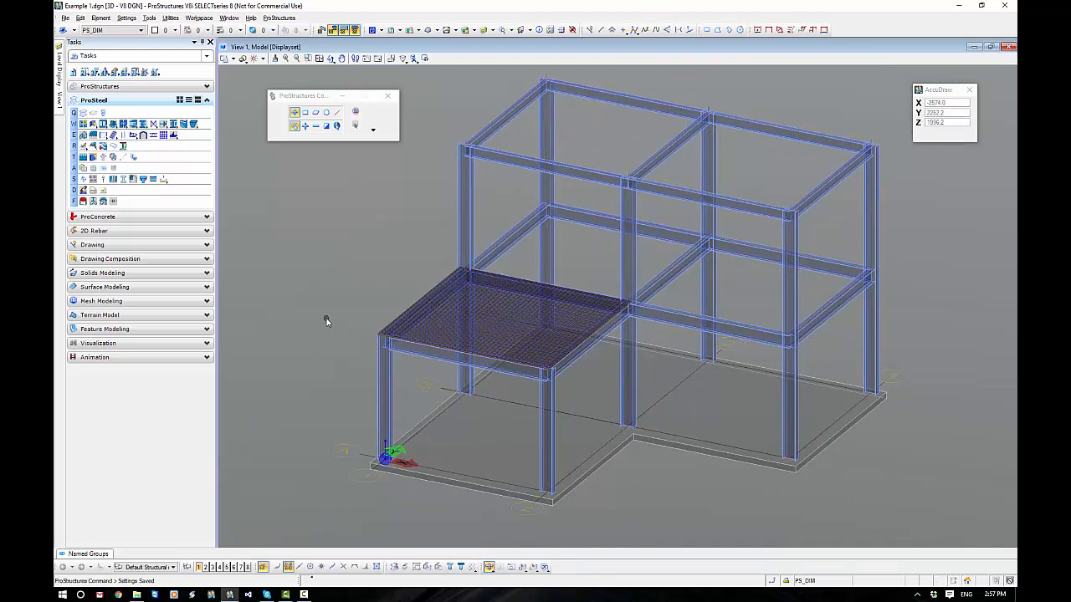